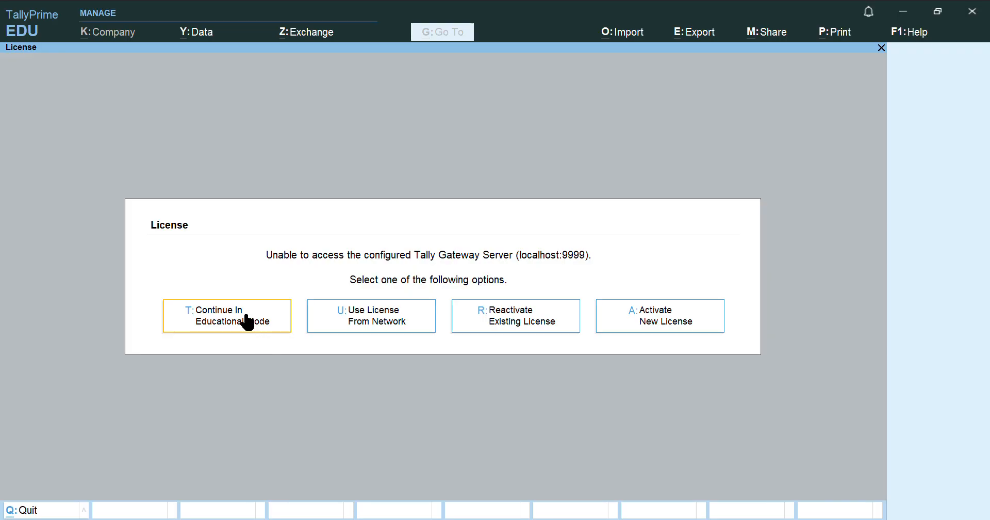
Continue TallyPrime in educational mode and return to its window at the Gateway of Tally
{"action": "left_click", "coordinate": [248, 322]}
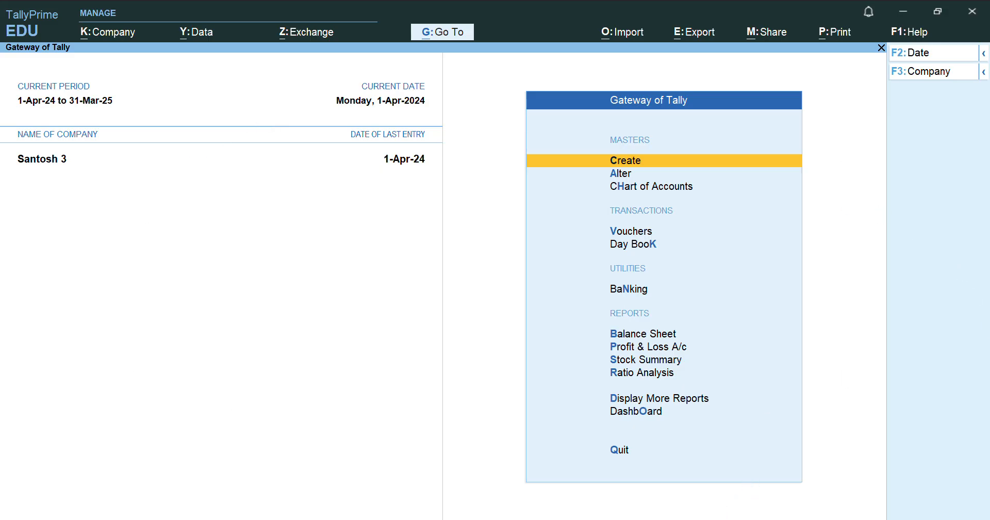
{"action": "key", "text": "alt+Tab"}
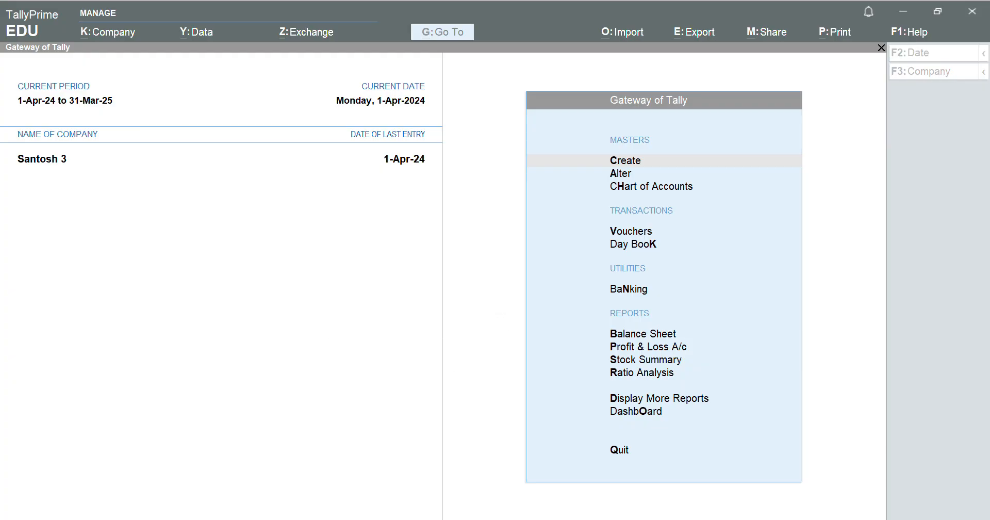
{"action": "key", "text": "alt+Tab"}
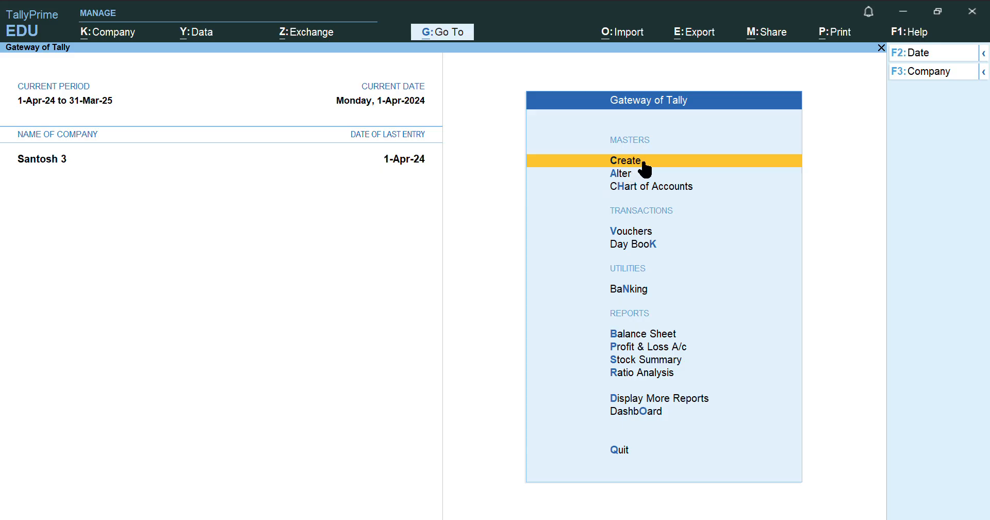
Bring up the List of Companies with F3 and move to Create Company
{"action": "left_click", "coordinate": [977, 72]}
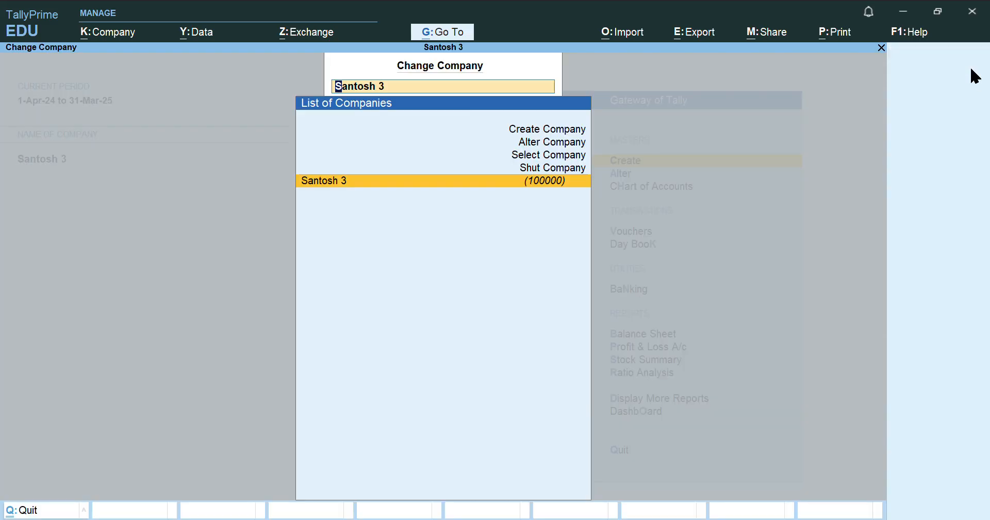
{"action": "left_click", "coordinate": [530, 132]}
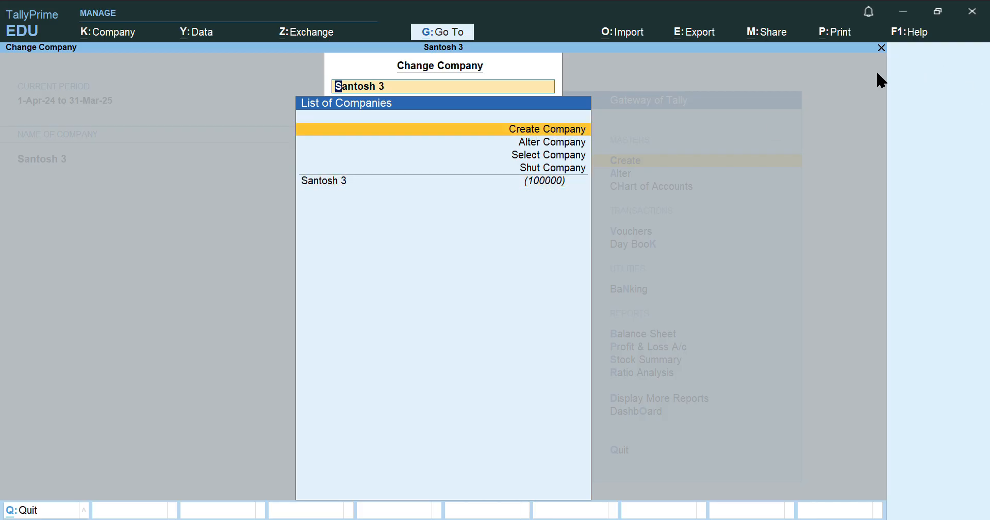
Enter Sk1234 as company and mailing name, with XZ as the first address line
{"action": "left_click", "coordinate": [560, 132]}
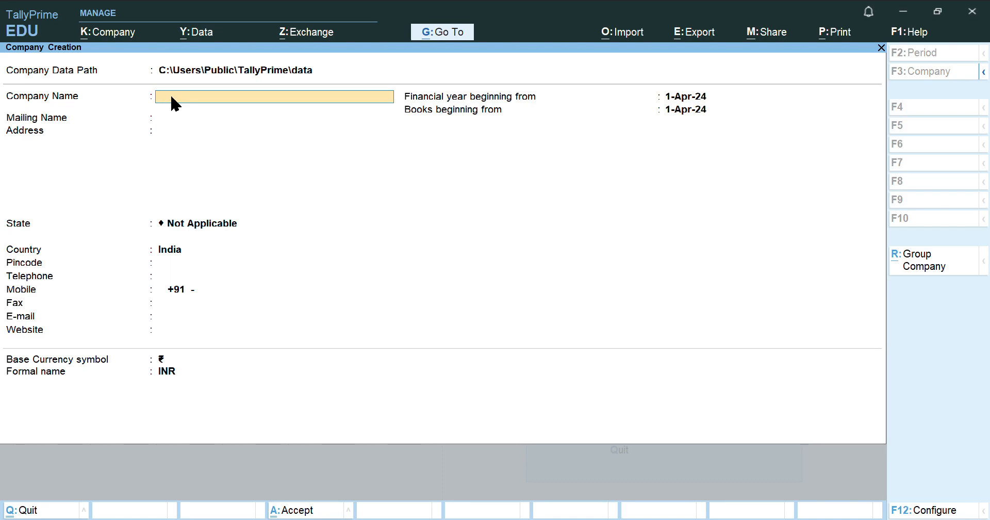
{"action": "type", "text": "Sride"}
{"action": "key", "text": "BackSpace"}
{"action": "key", "text": "BackSpace"}
{"action": "key", "text": "Return"}
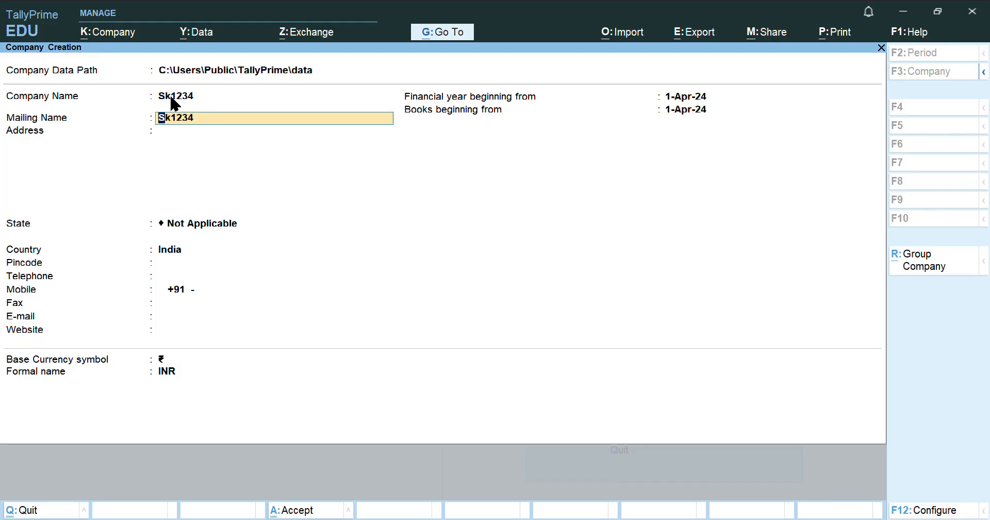
{"action": "key", "text": "Return"}
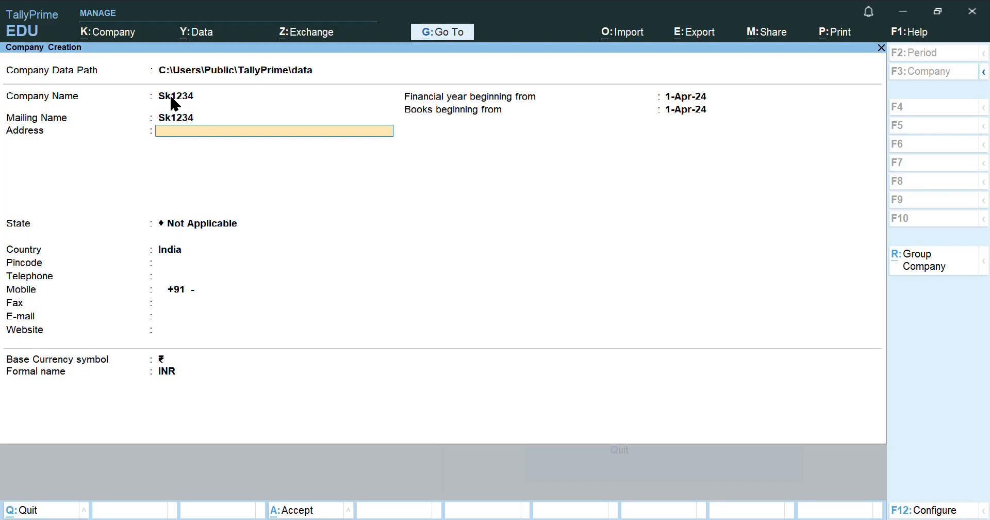
{"action": "type", "text": "XZ"}
{"action": "key", "text": "Return"}
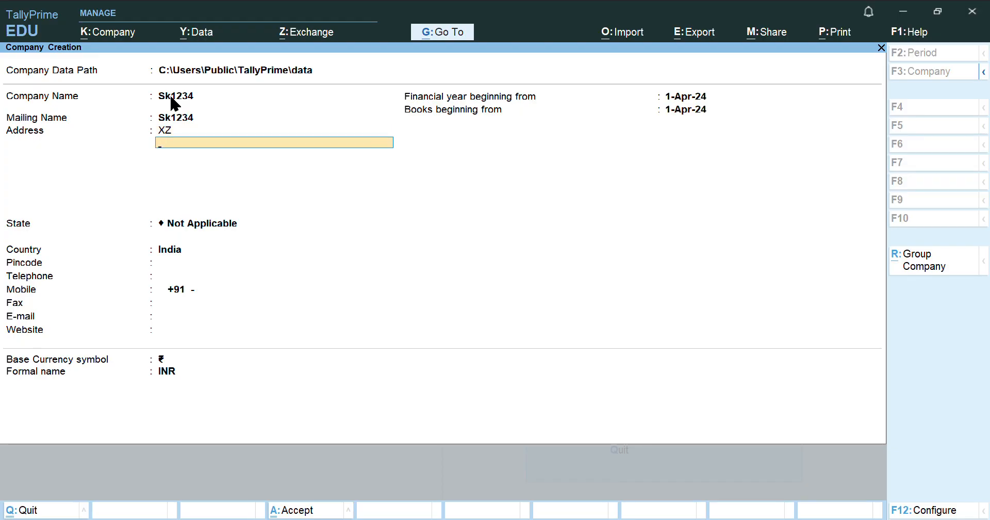
Pick Delhi from the List of States as the company's state
{"action": "key", "text": "Return"}
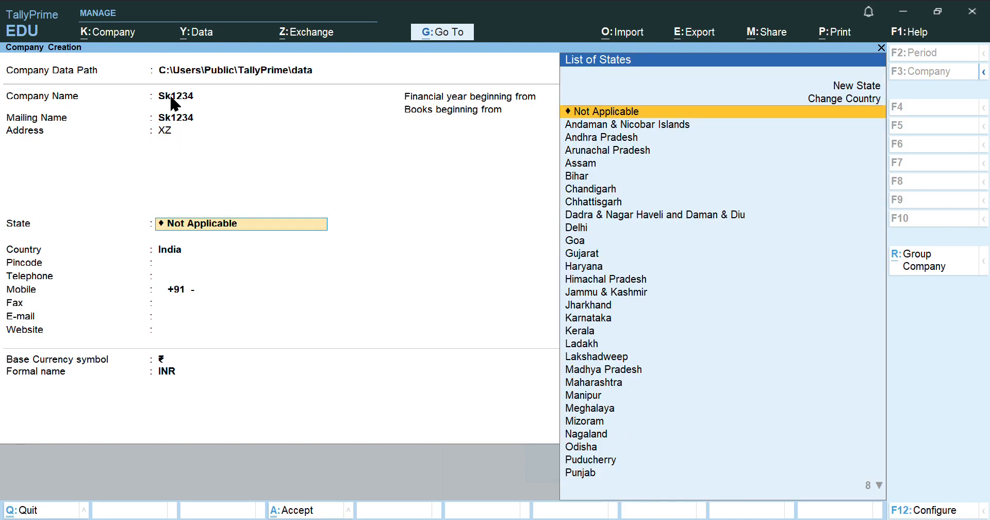
{"action": "key", "text": "Down"}
{"action": "key", "text": "Down"}
{"action": "key", "text": "Down"}
{"action": "key", "text": "Down"}
{"action": "key", "text": "Down"}
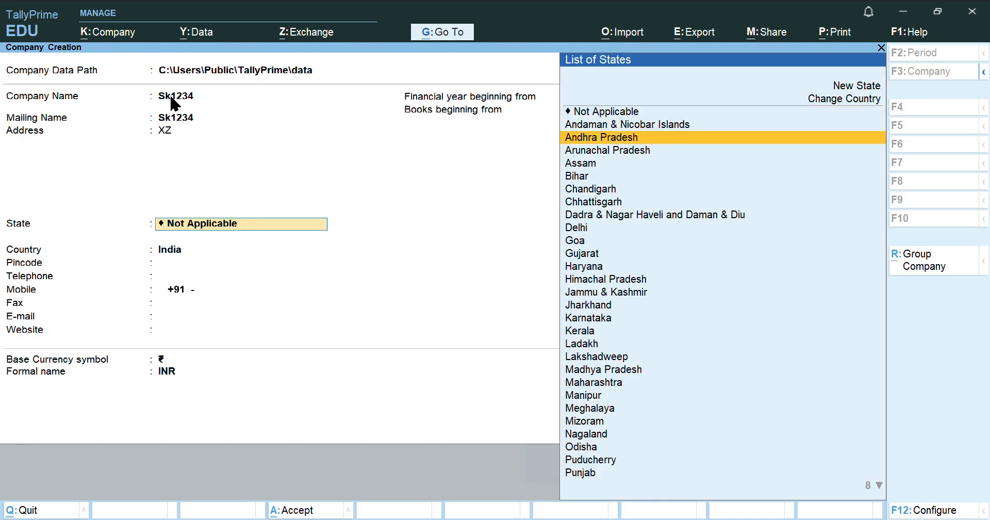
{"action": "key", "text": "Down"}
{"action": "key", "text": "Down"}
{"action": "key", "text": "Down"}
{"action": "key", "text": "Down"}
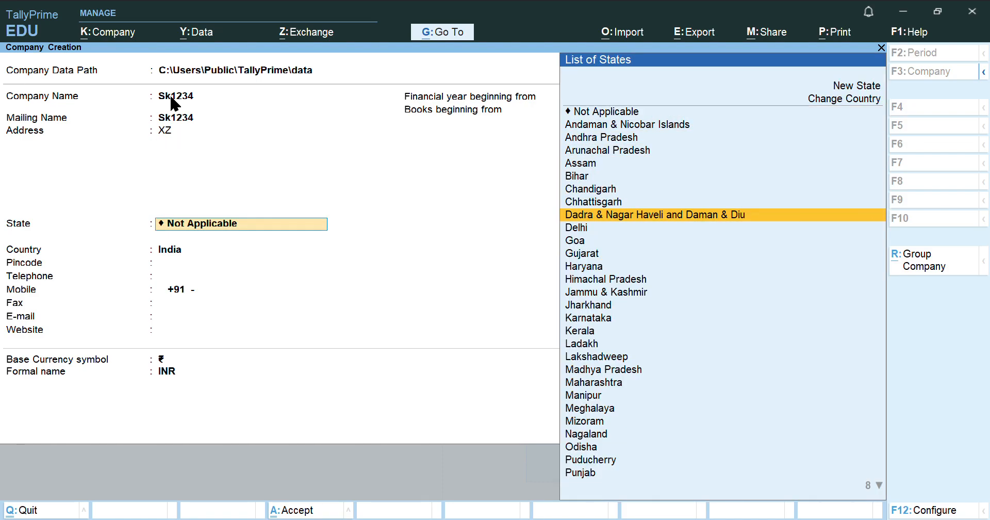
{"action": "key", "text": "Return"}
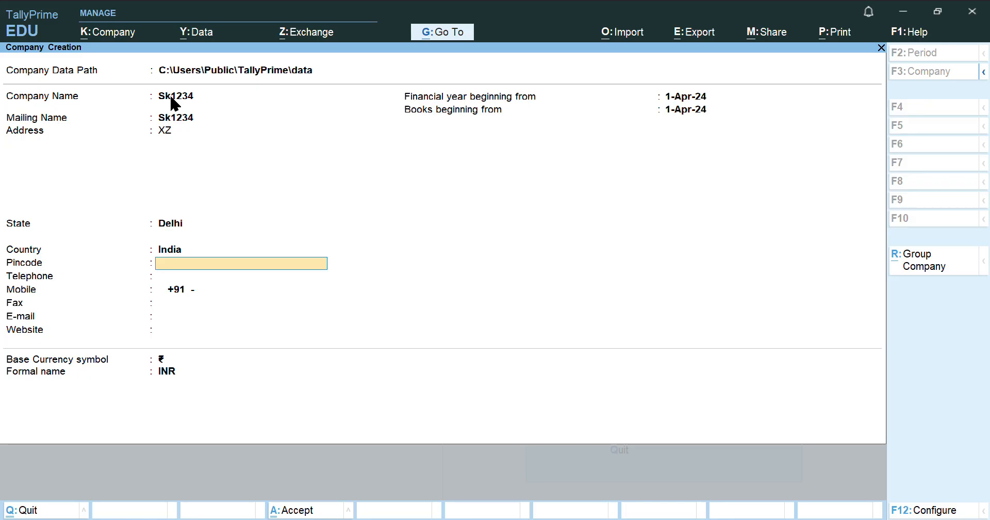
Keep financial year and books beginning 1-Apr-24 and the ₹ currency, reaching the Accept prompt
{"action": "key", "text": "Return"}
{"action": "key", "text": "Return"}
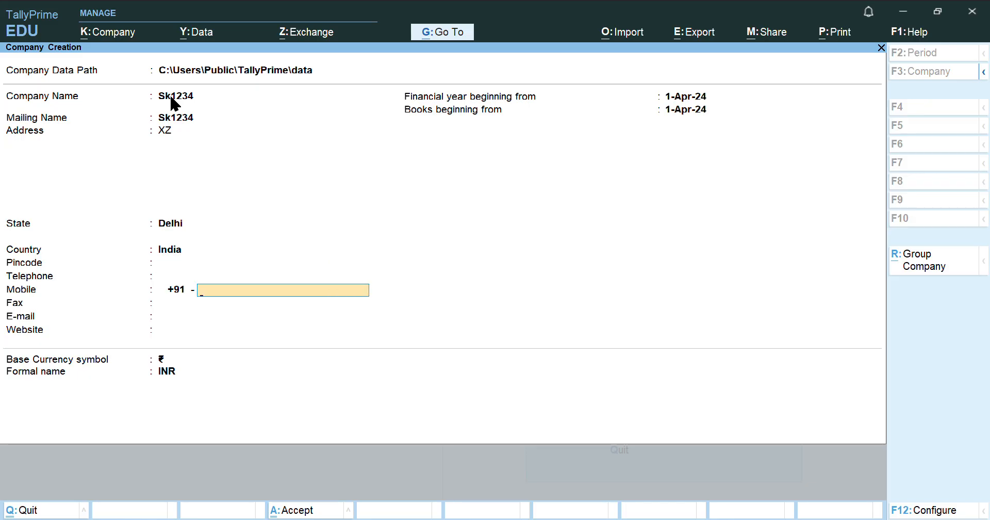
{"action": "key", "text": "Return"}
{"action": "key", "text": "Return"}
{"action": "key", "text": "Return"}
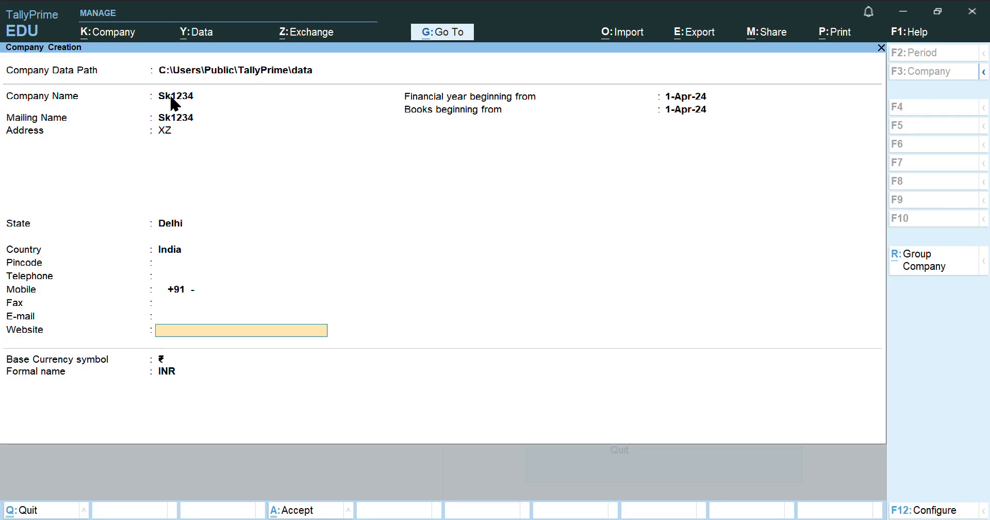
{"action": "key", "text": "Return"}
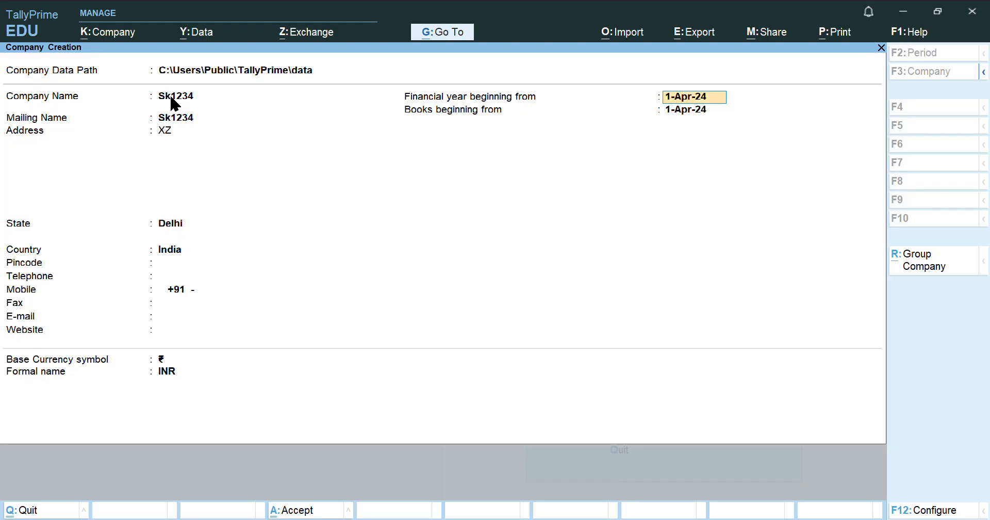
{"action": "key", "text": "Return"}
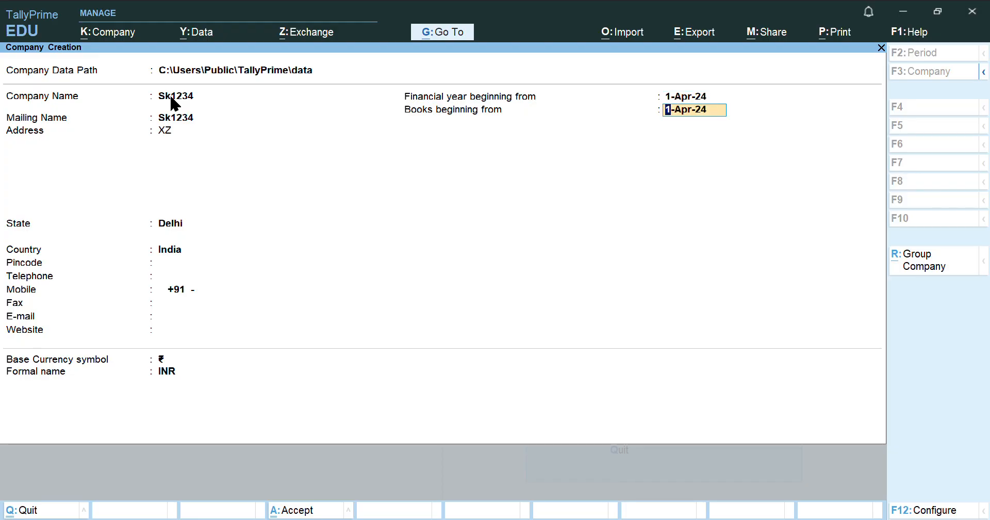
{"action": "key", "text": "Return"}
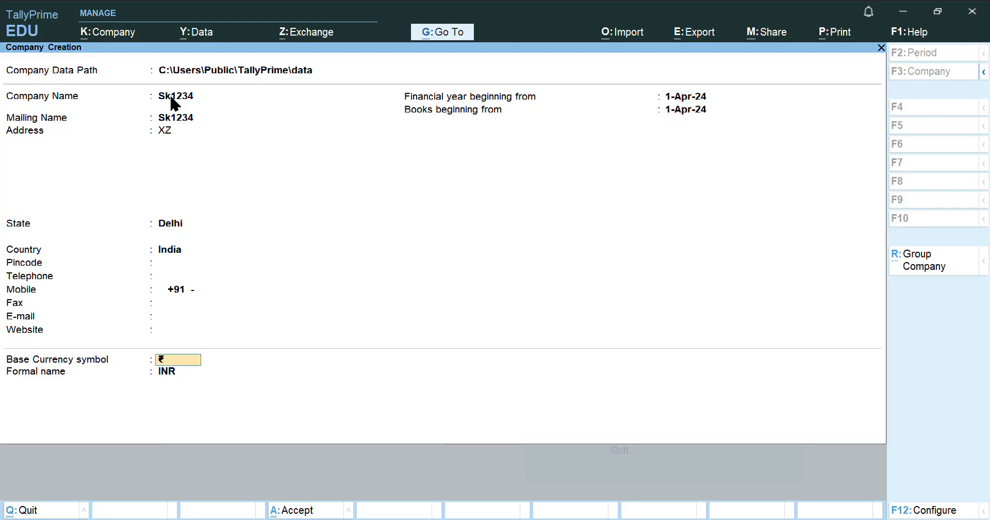
{"action": "key", "text": "Return"}
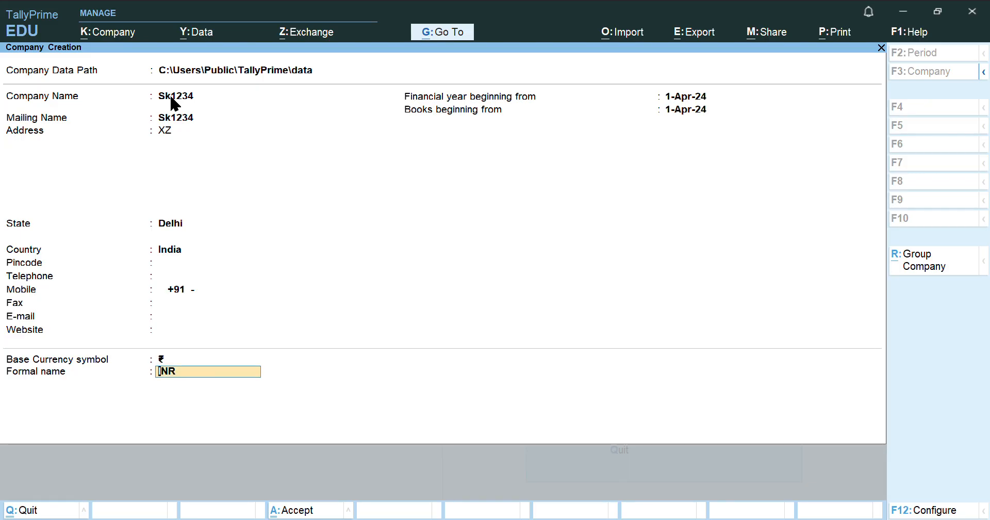
{"action": "key", "text": "Return"}
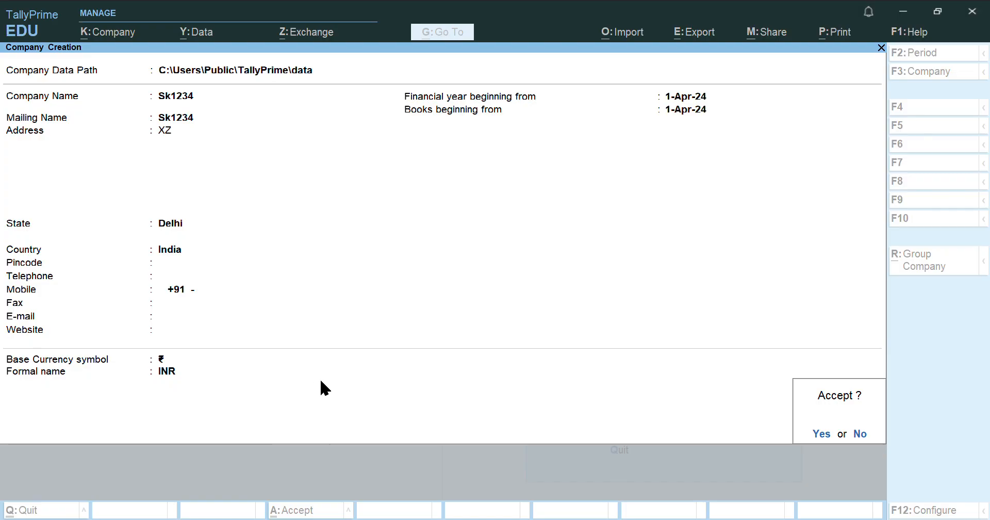
Save company Sk1234 and set Show more features to Yes in Company Features
{"action": "left_click", "coordinate": [823, 438]}
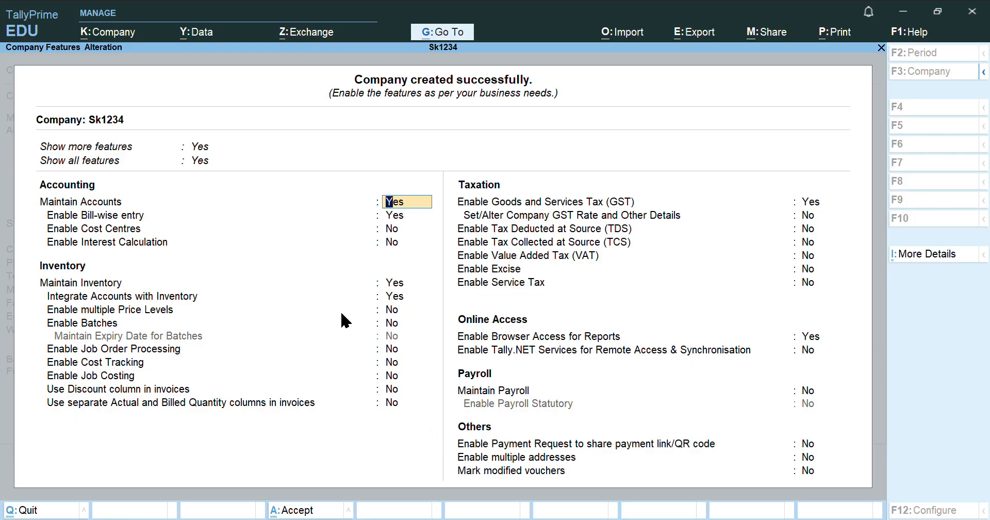
{"action": "key", "text": "BackSpace"}
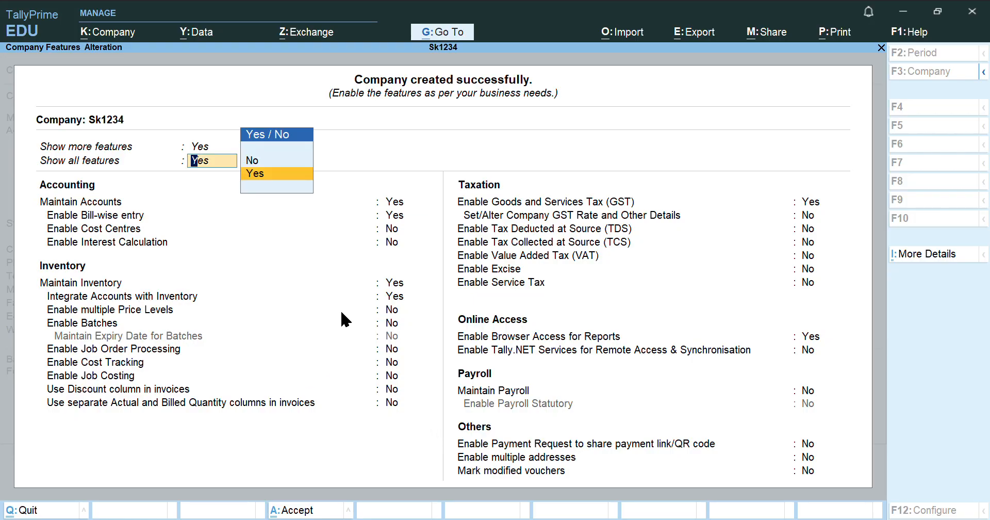
{"action": "key", "text": "BackSpace"}
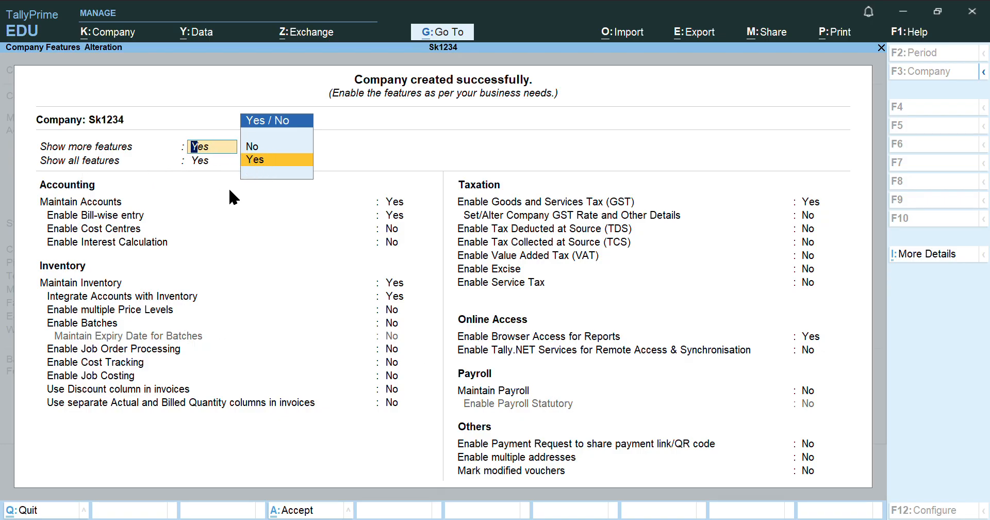
{"action": "left_click", "coordinate": [270, 160]}
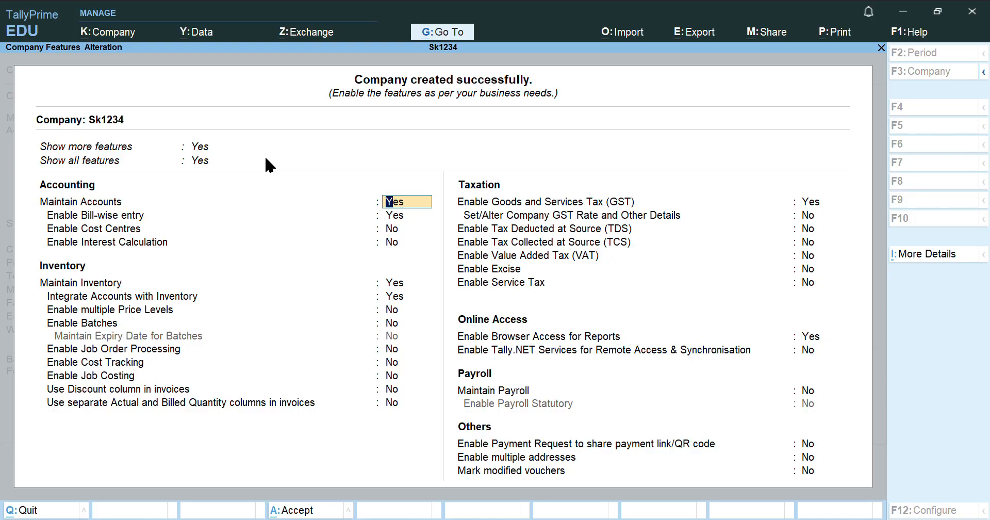
Turn off bill-wise entry for Sk1234
{"action": "key", "text": "Return"}
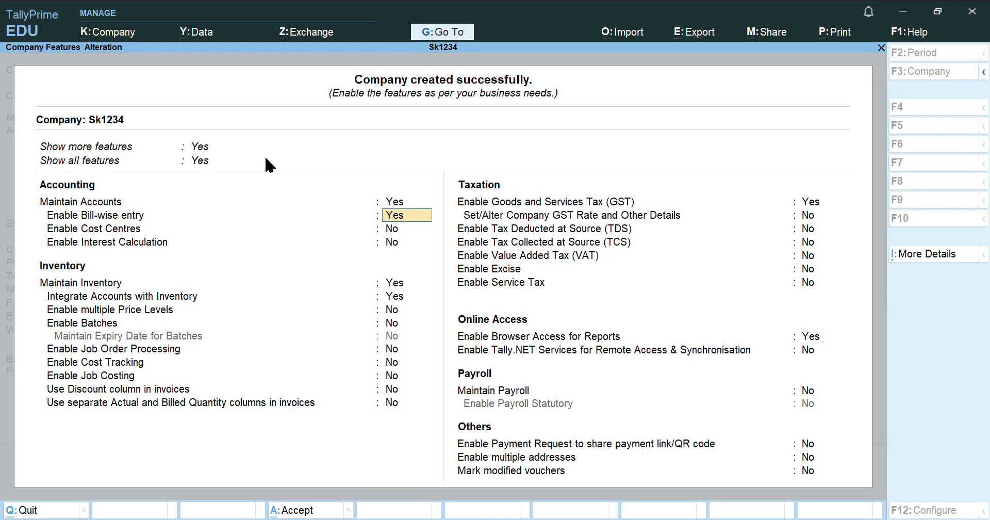
{"action": "type", "text": "no"}
{"action": "key", "text": "Return"}
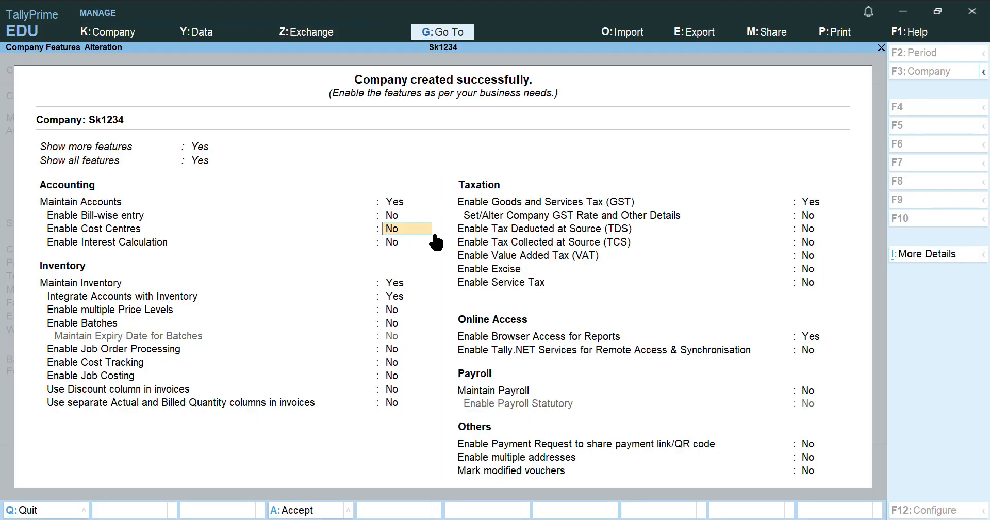
Leave cost centres, interest and inventory options as they are, and enable GST
{"action": "key", "text": "Return"}
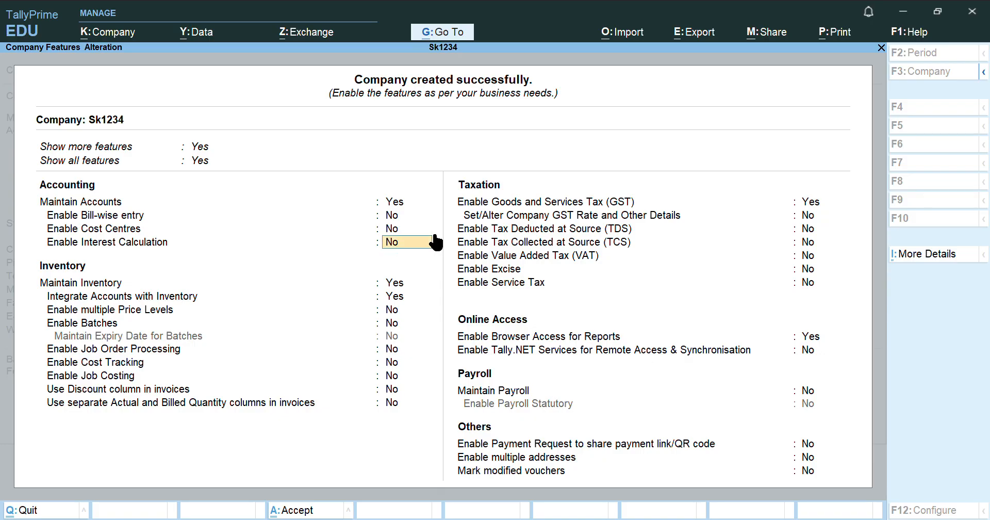
{"action": "key", "text": "Return"}
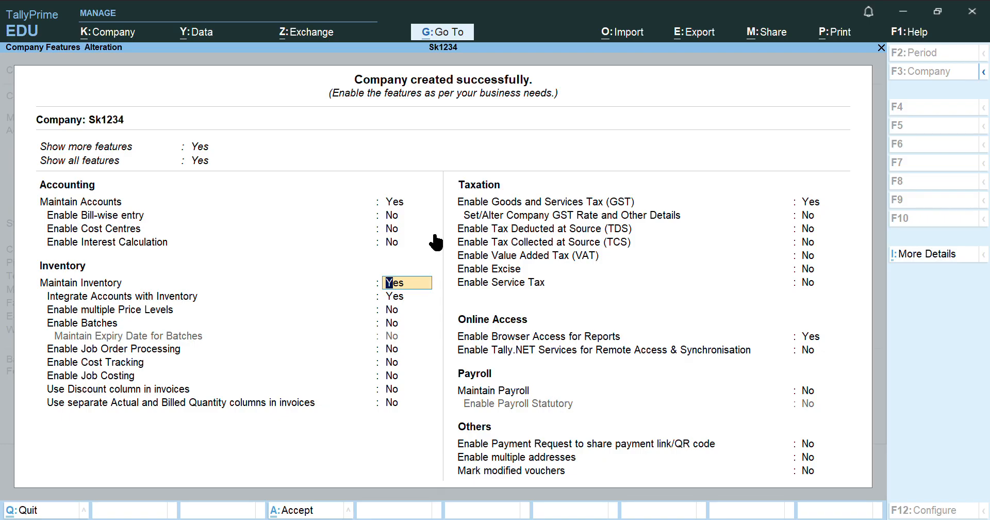
{"action": "key", "text": "Return"}
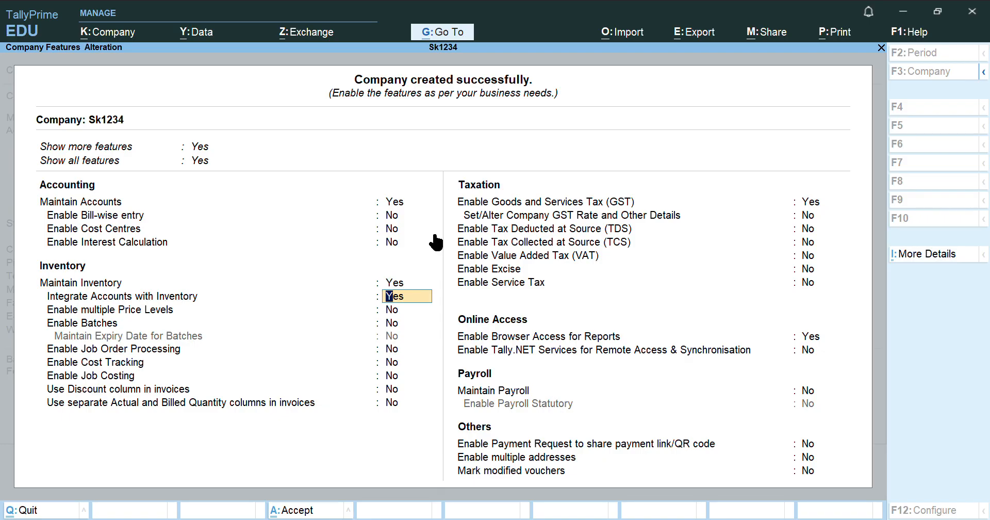
{"action": "key", "text": "Return"}
{"action": "key", "text": "Return"}
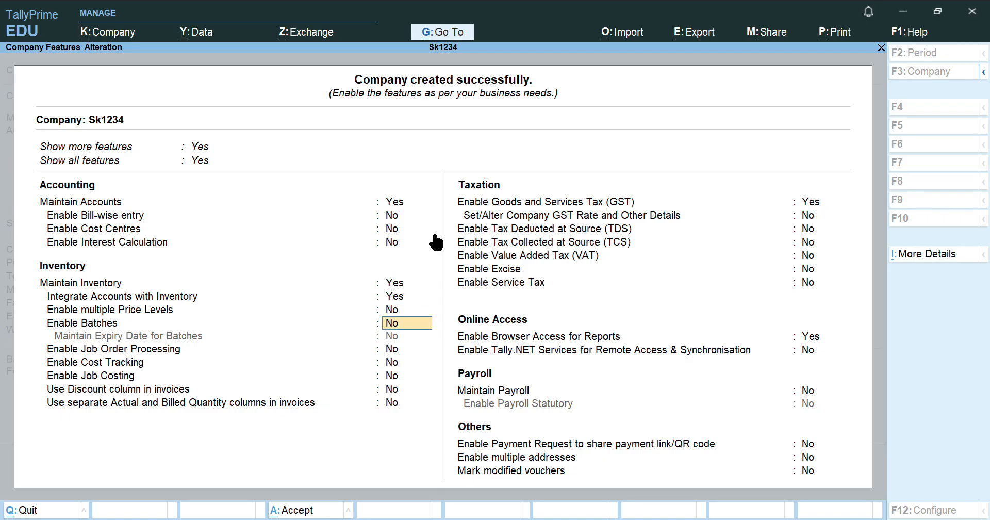
{"action": "key", "text": "Return"}
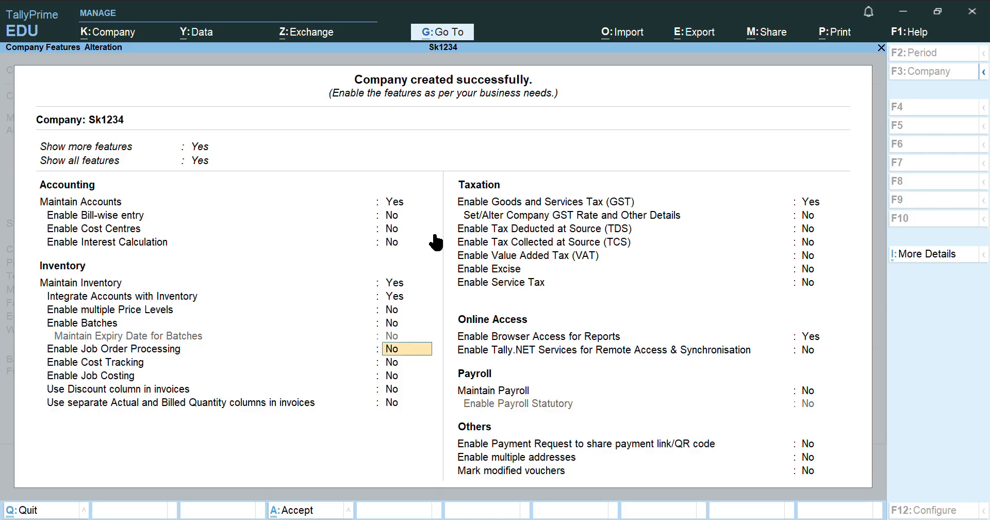
{"action": "key", "text": "Return"}
{"action": "key", "text": "Return"}
{"action": "key", "text": "Return"}
{"action": "key", "text": "Return"}
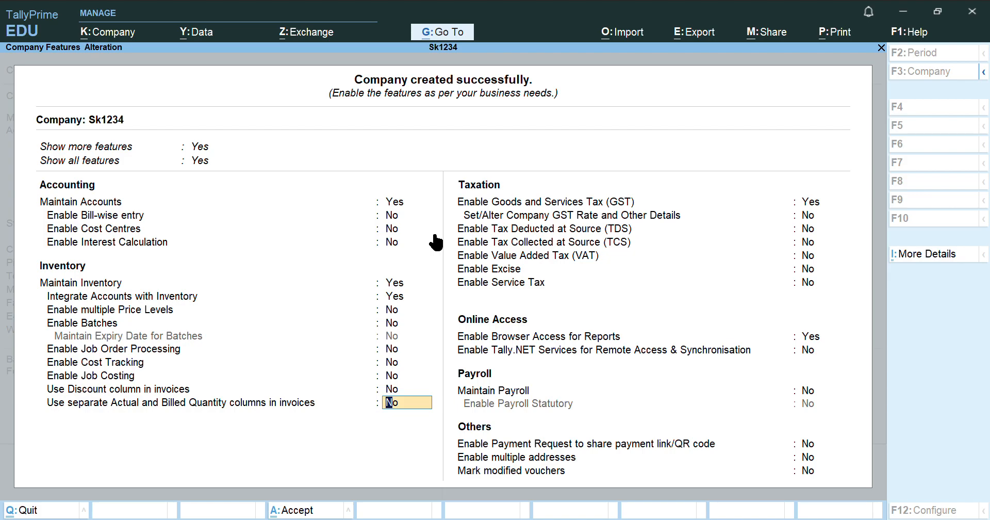
{"action": "key", "text": "Return"}
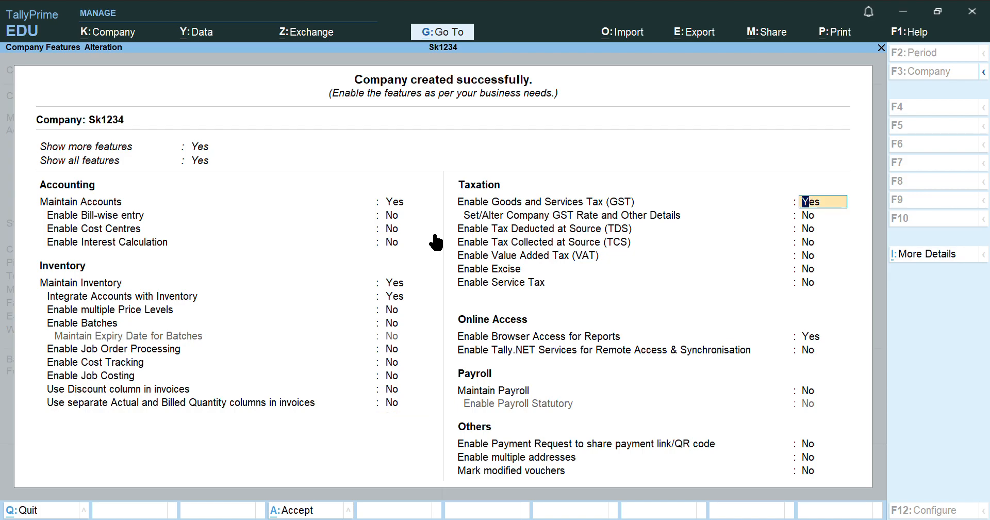
{"action": "key", "text": "Return"}
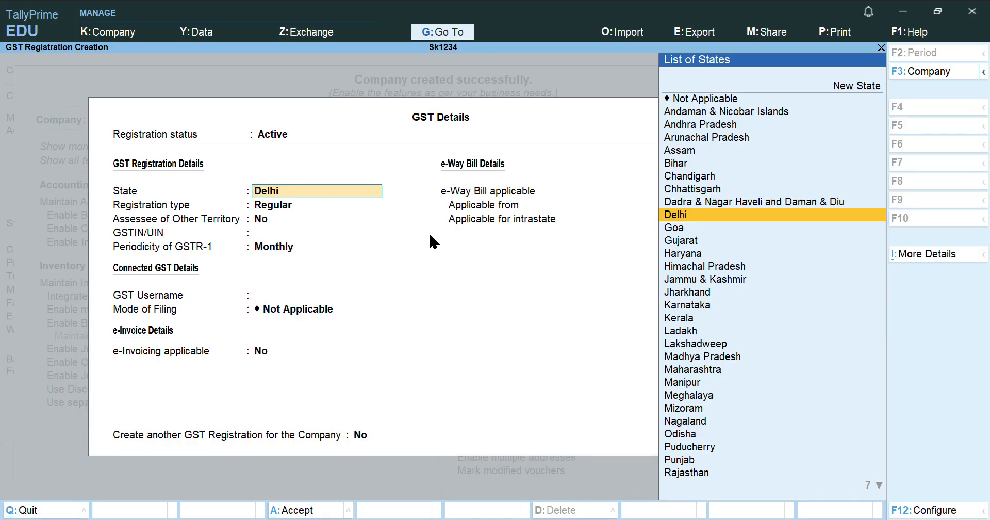
Accept Delhi, Regular registration and No for Assessee of Other Territory in GST Details
{"action": "key", "text": "Return"}
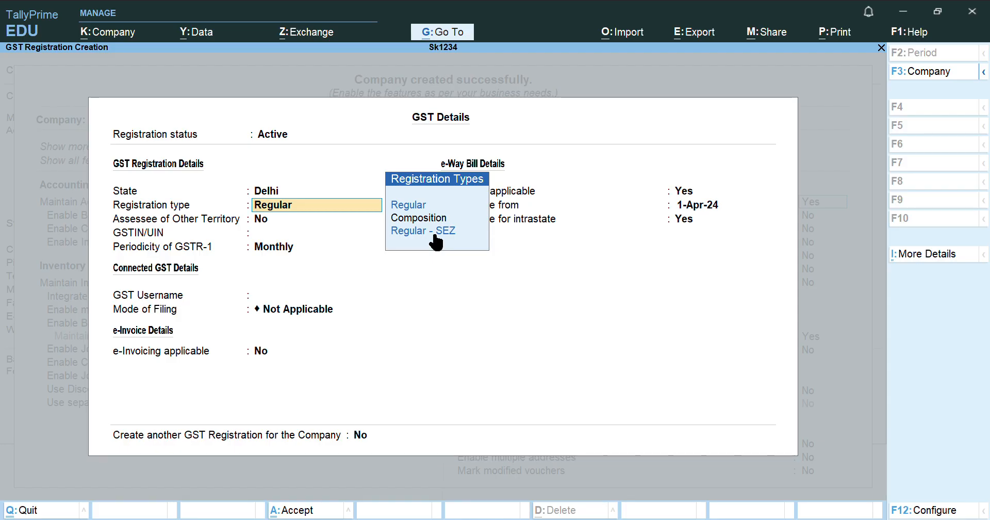
{"action": "key", "text": "Return"}
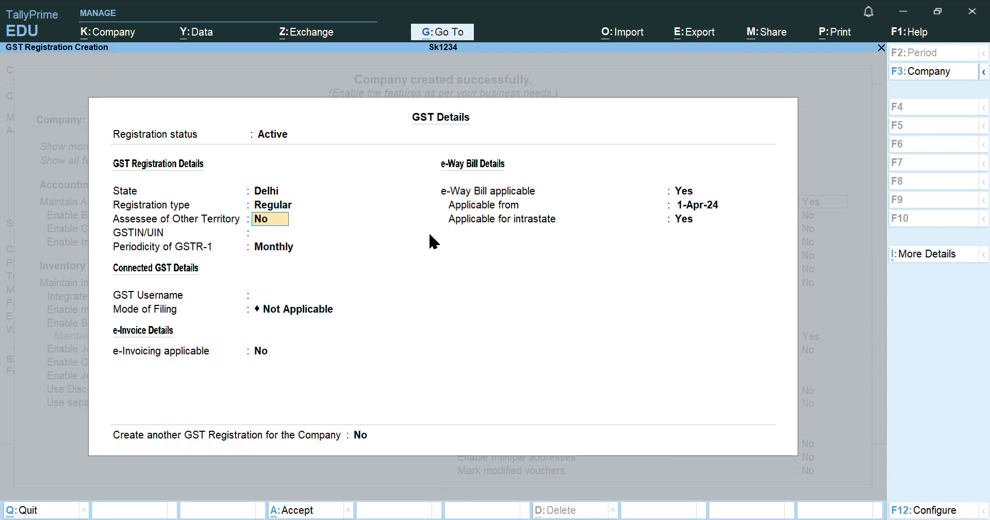
{"action": "key", "text": "Return"}
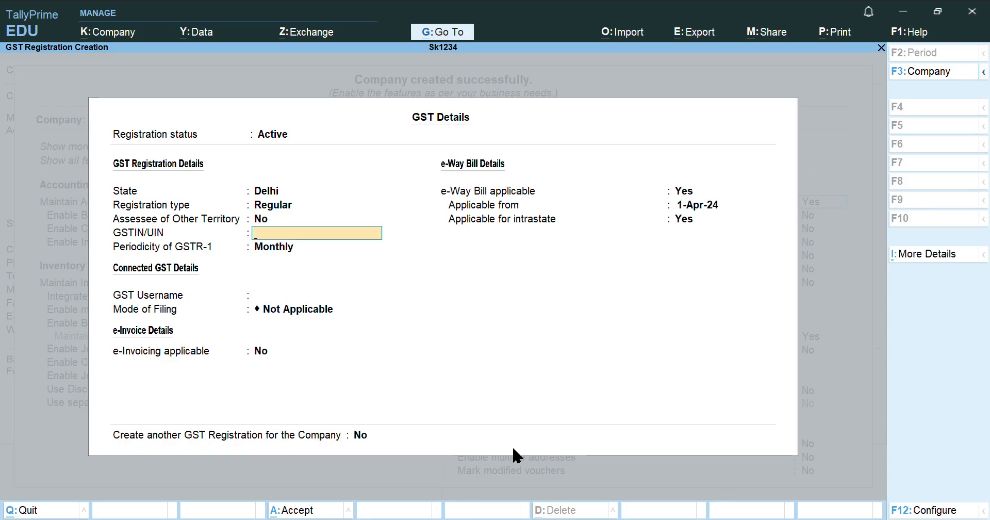
{"action": "key", "text": "alt+Tab"}
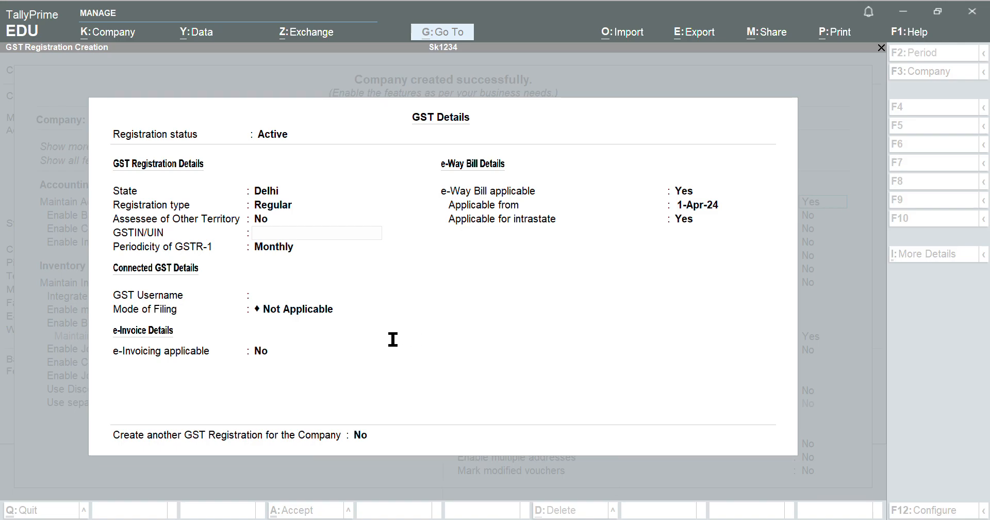
Paste the company GSTIN, dismiss the invalid-GSTIN warning, and choose Quarterly GSTR-1 periodicity
{"action": "key", "text": "alt+Tab"}
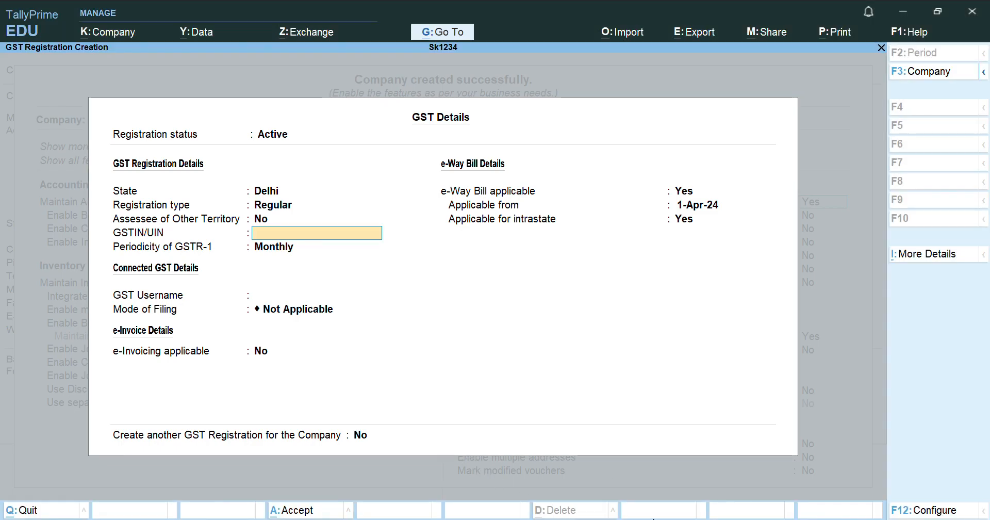
{"action": "type", "text": "07AAAAP4512JZA"}
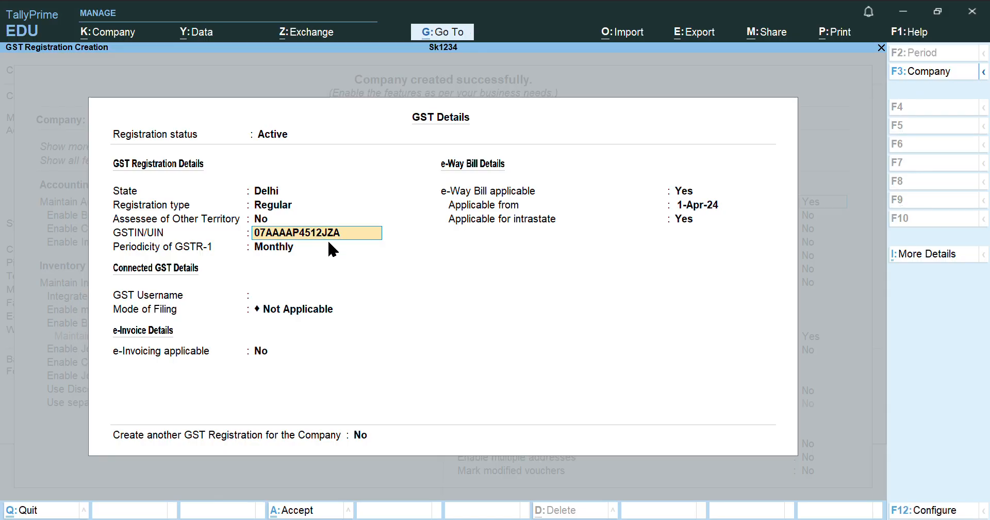
{"action": "key", "text": "Return"}
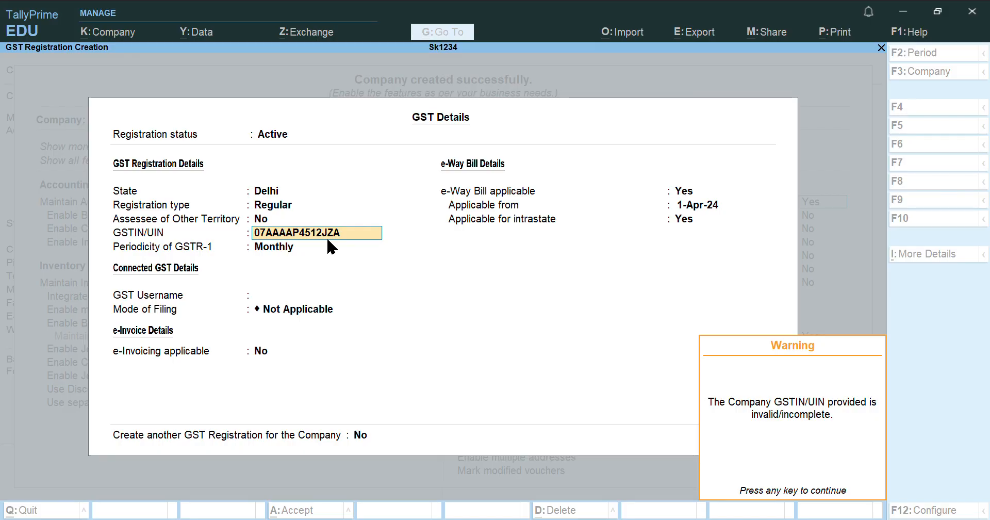
{"action": "key", "text": "Return"}
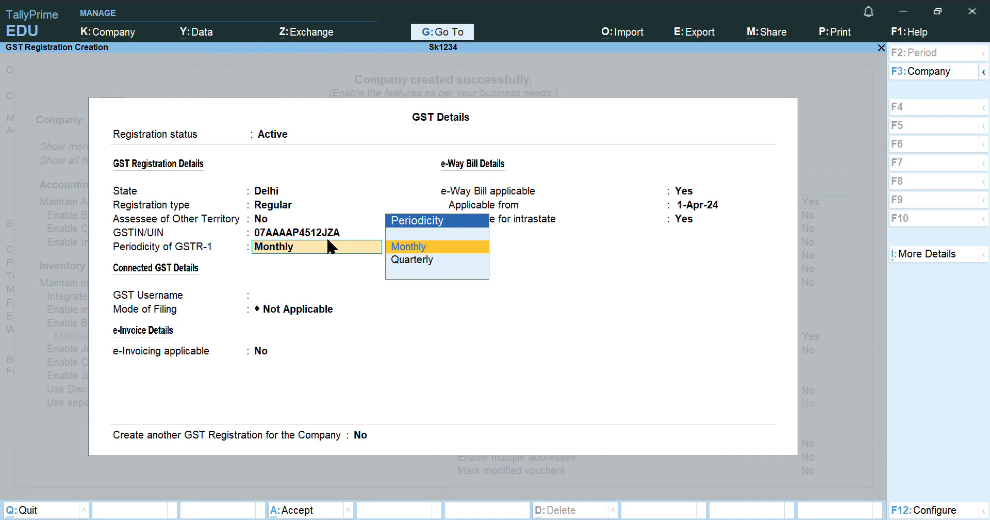
{"action": "key", "text": "Down"}
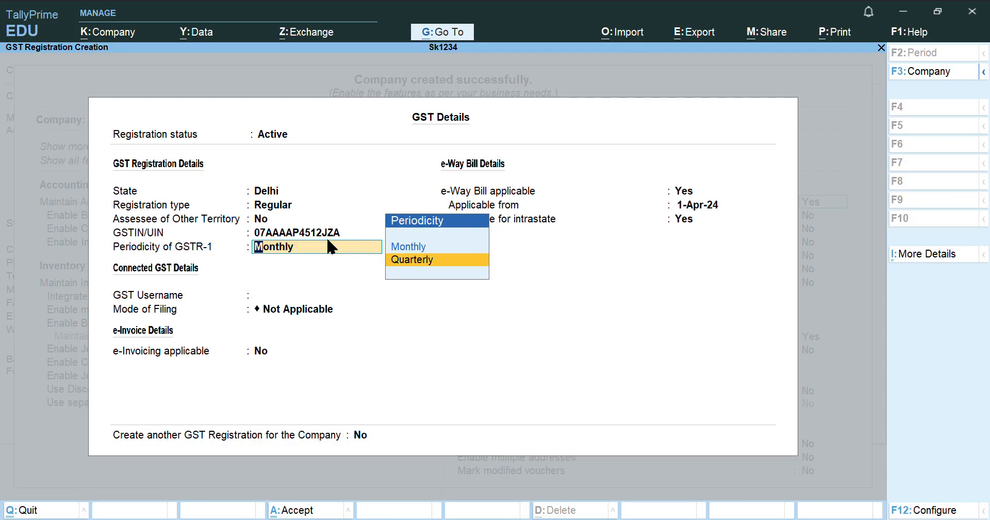
{"action": "key", "text": "Return"}
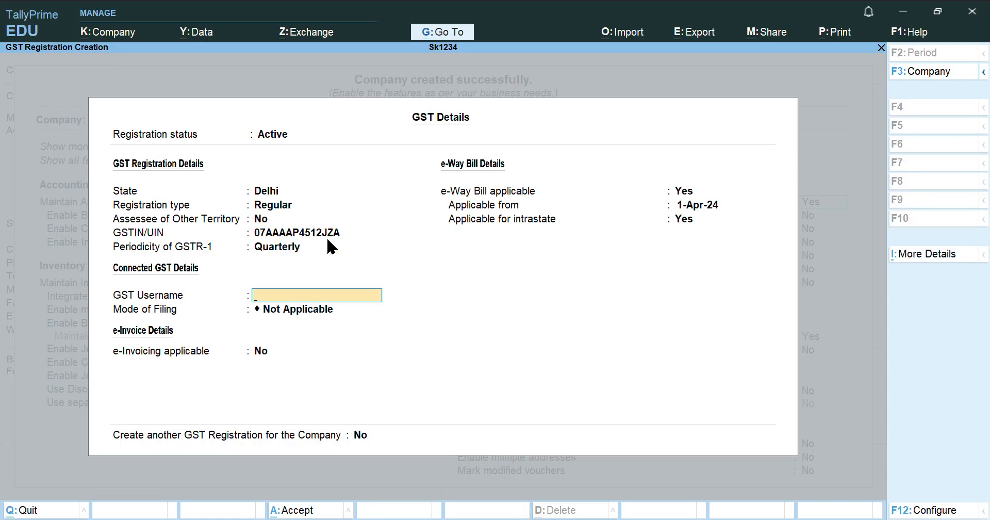
Keep Not Applicable filing mode and e-Way Bill applicable from 1-Apr-24, then save
{"action": "key", "text": "Return"}
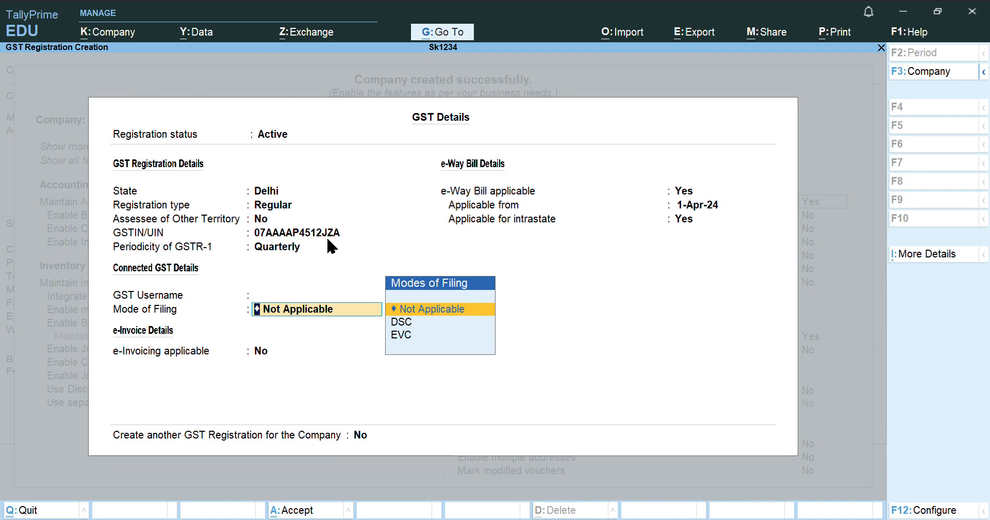
{"action": "key", "text": "Return"}
{"action": "key", "text": "Return"}
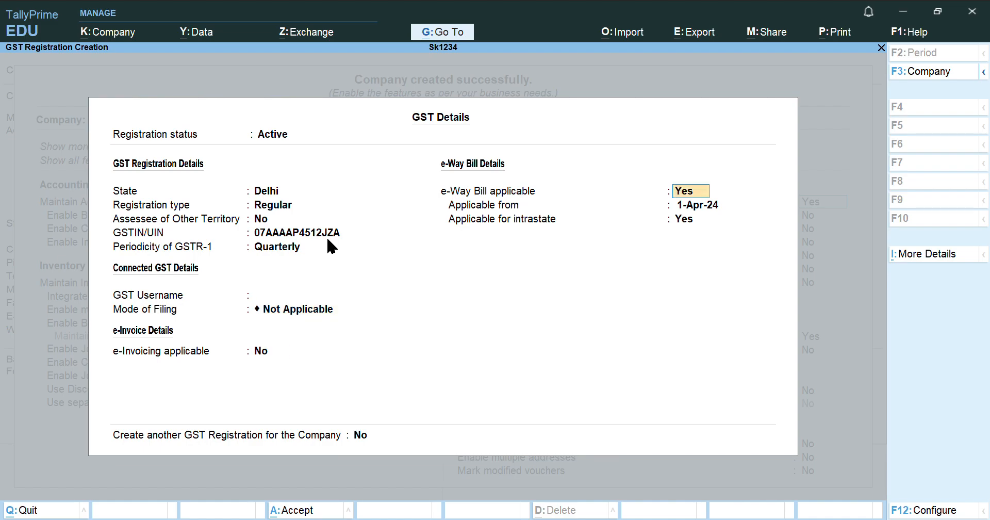
{"action": "key", "text": "Return"}
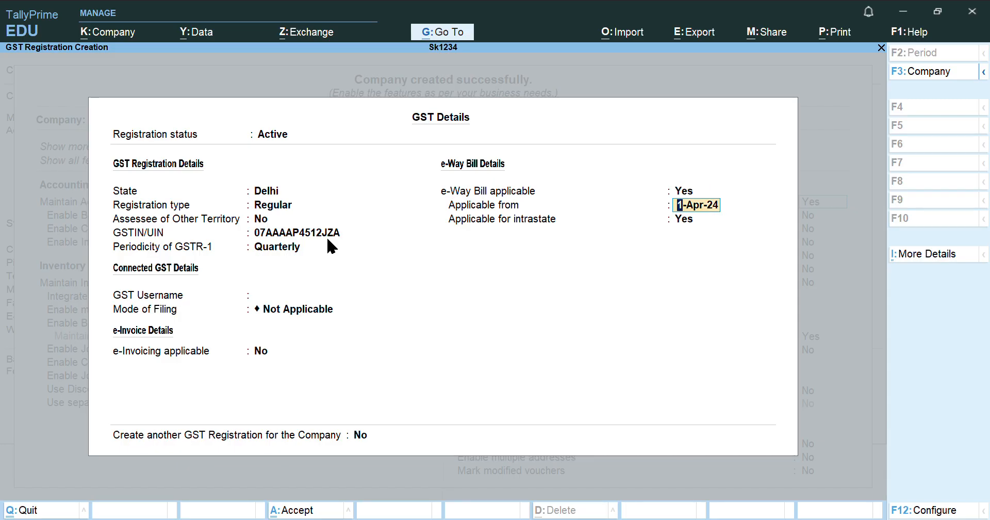
{"action": "key", "text": "Return"}
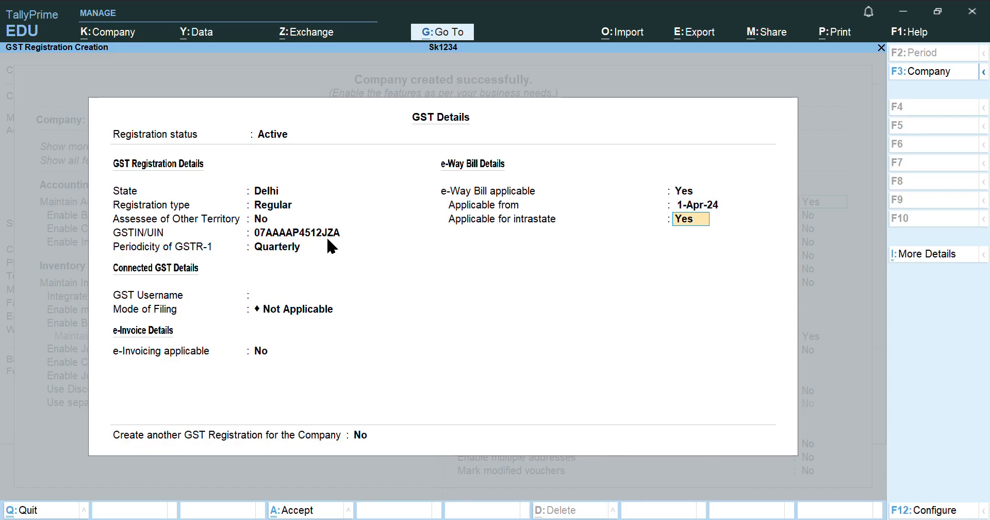
{"action": "key", "text": "Return"}
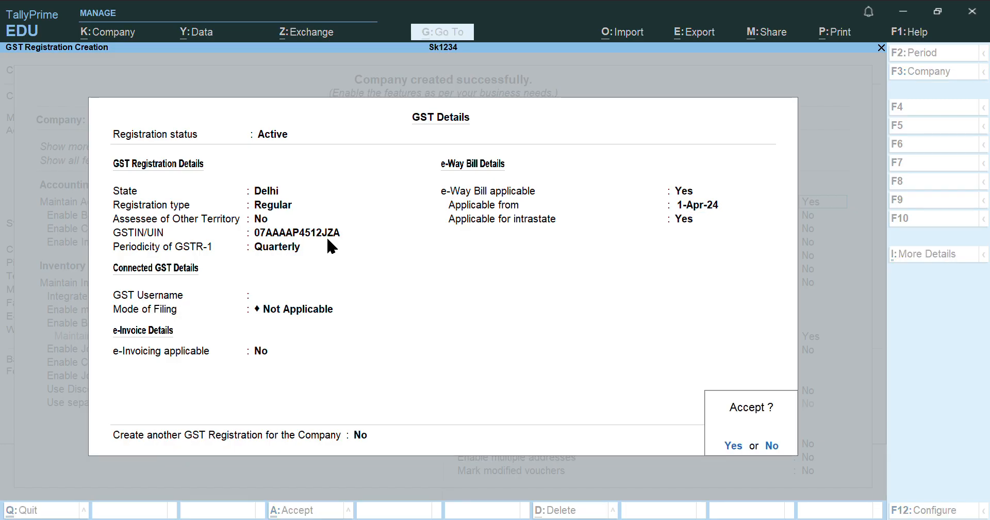
{"action": "key", "text": "Return"}
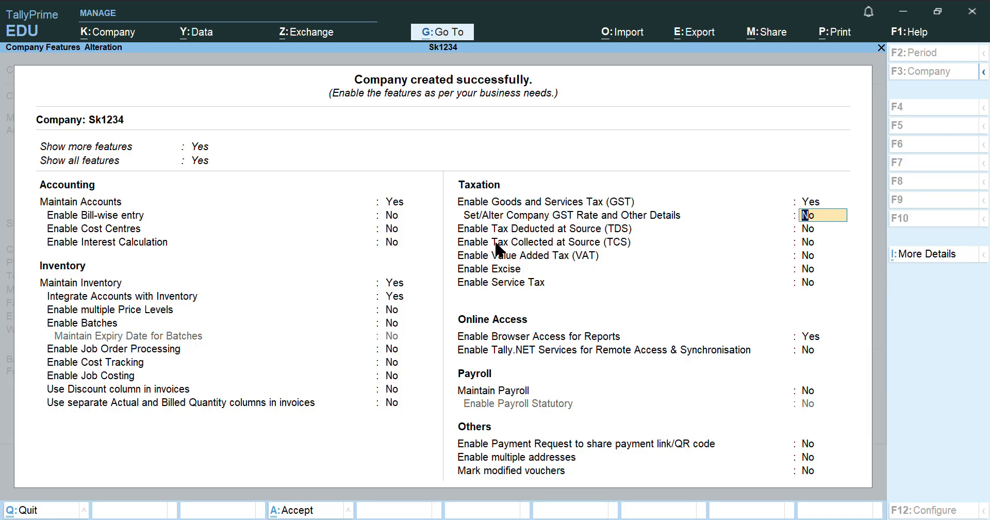
Leave TDS, TCS, service tax, Tally.NET and payroll off and accept the Company Features
{"action": "key", "text": "Return"}
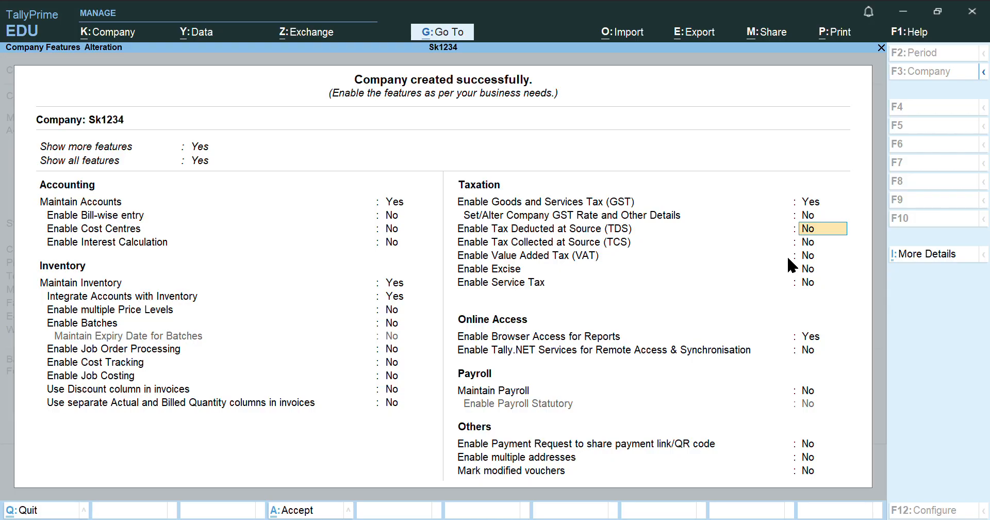
{"action": "key", "text": "Return"}
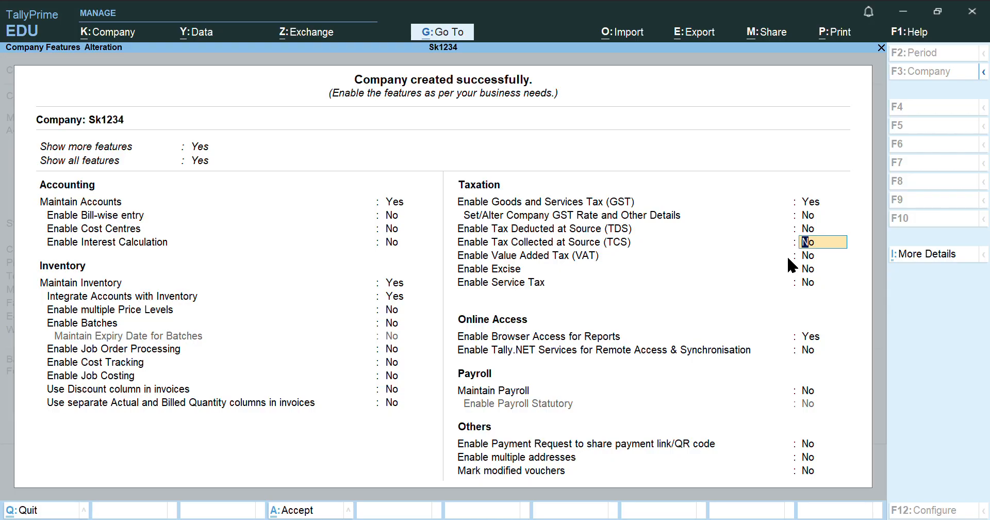
{"action": "key", "text": "Return"}
{"action": "key", "text": "Return"}
{"action": "key", "text": "Return"}
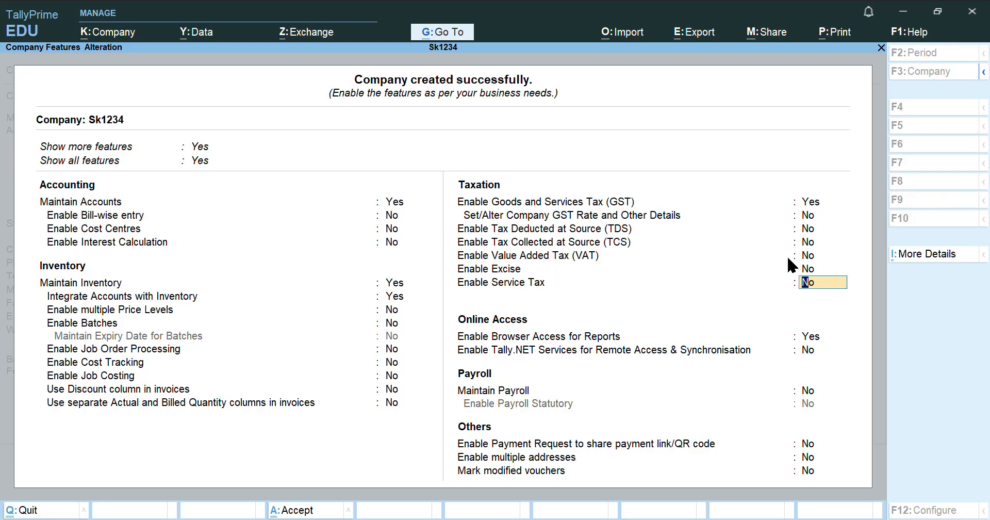
{"action": "key", "text": "Return"}
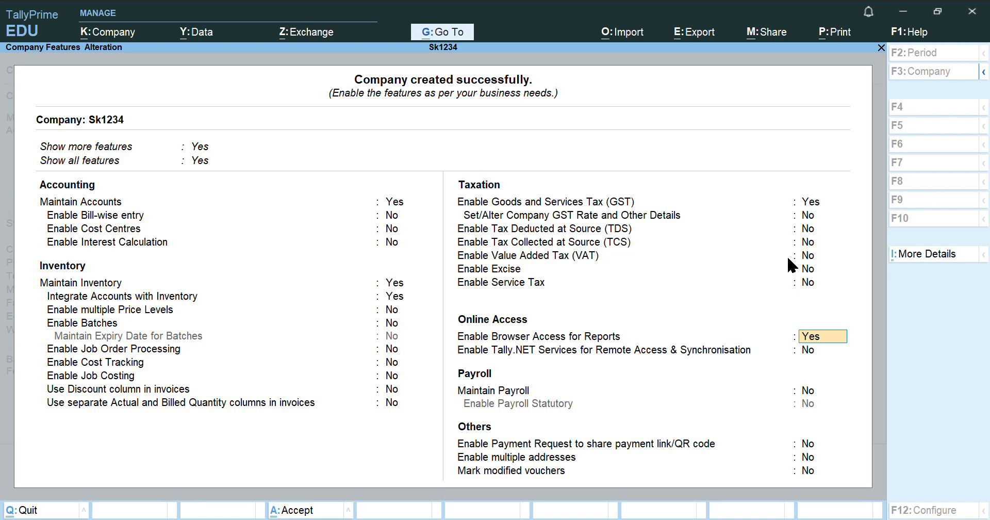
{"action": "key", "text": "Return"}
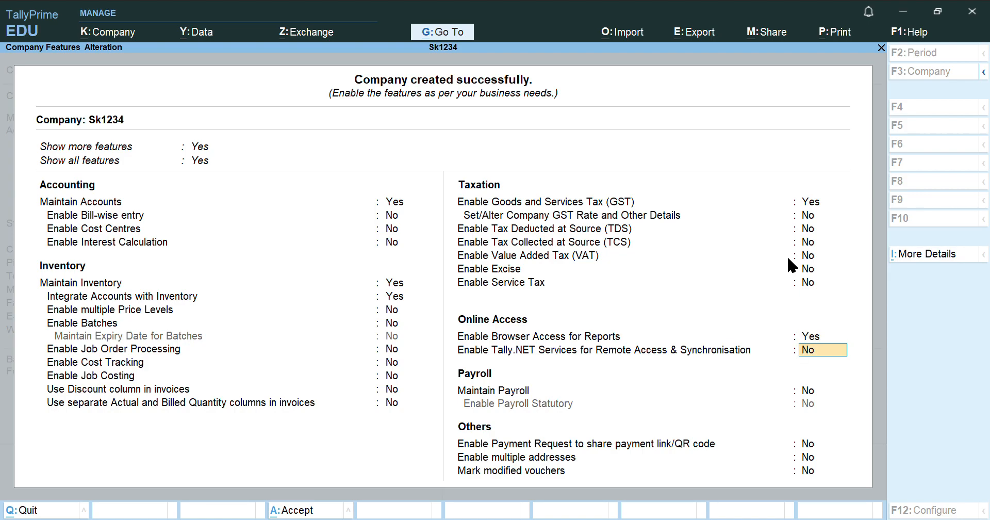
{"action": "key", "text": "Return"}
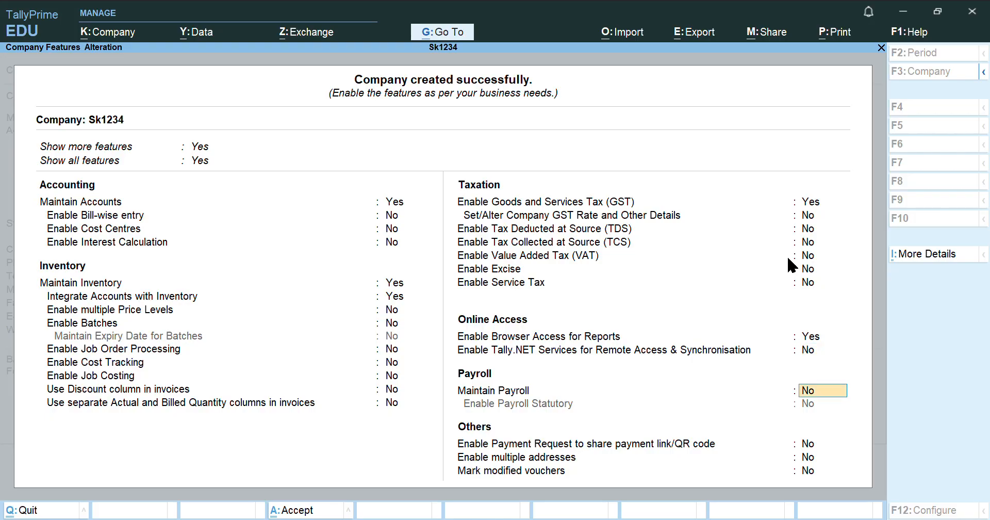
{"action": "key", "text": "Return"}
{"action": "key", "text": "Return"}
{"action": "key", "text": "Return"}
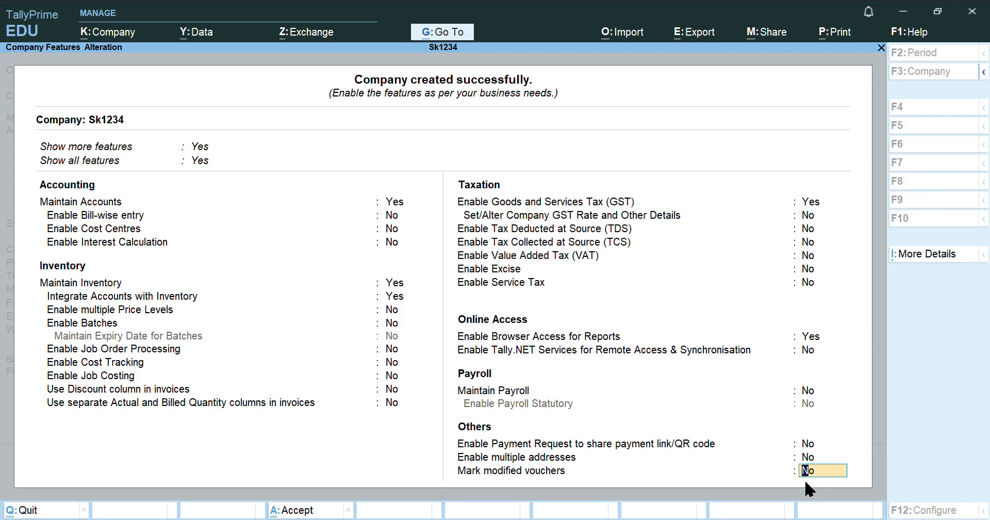
{"action": "key", "text": "Return"}
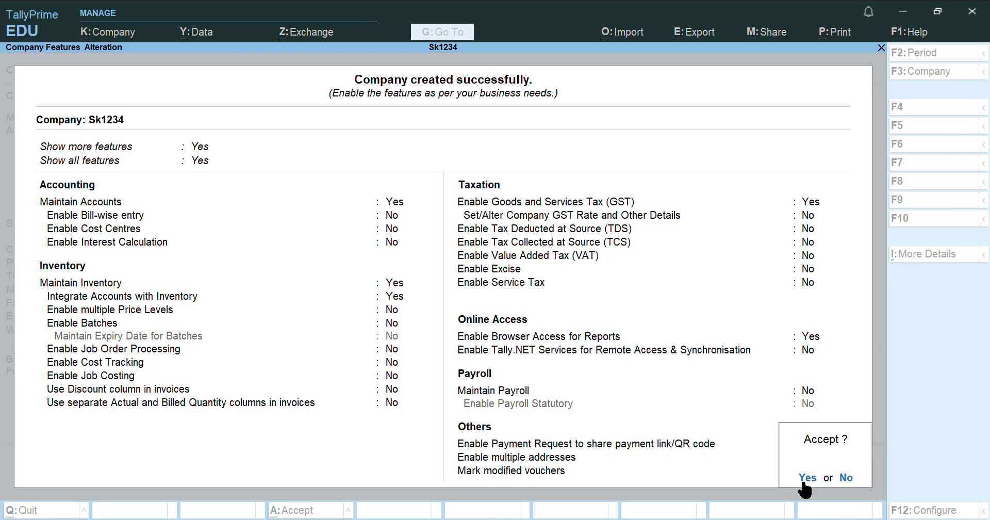
{"action": "left_click", "coordinate": [804, 483]}
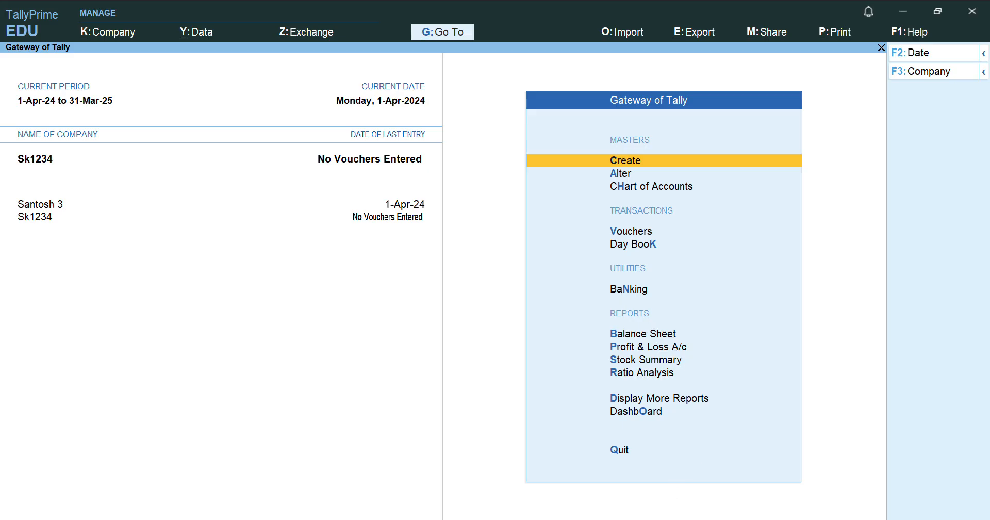
{"action": "left_click", "coordinate": [622, 519]}
Open Multi Ledger Creation from Chart of Accounts > Ledgers for company Sk1234
{"action": "left_click", "coordinate": [677, 196]}
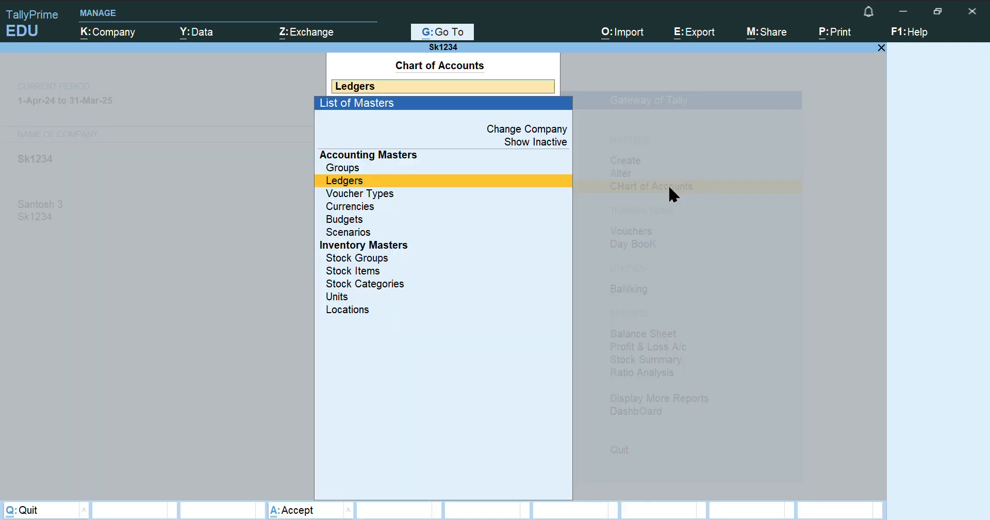
{"action": "left_click", "coordinate": [395, 183]}
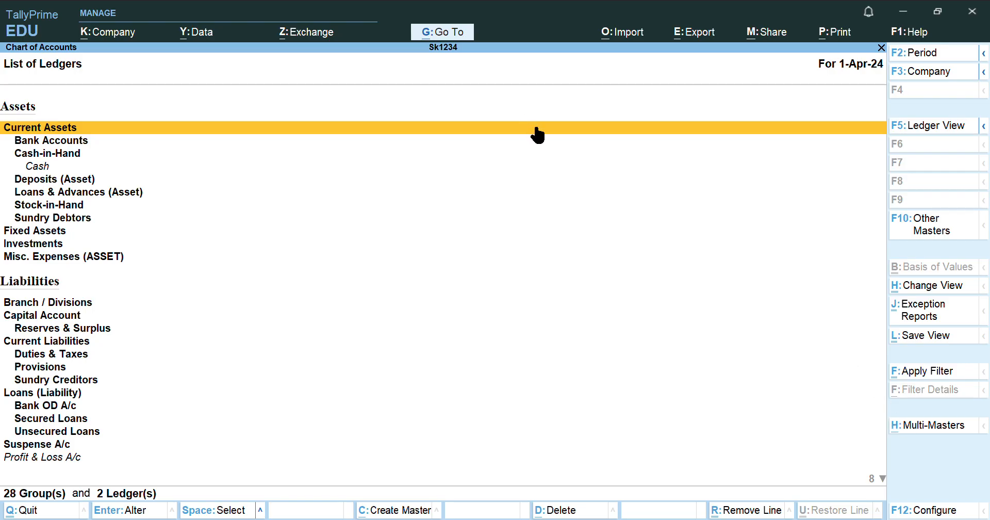
{"action": "left_click", "coordinate": [932, 428]}
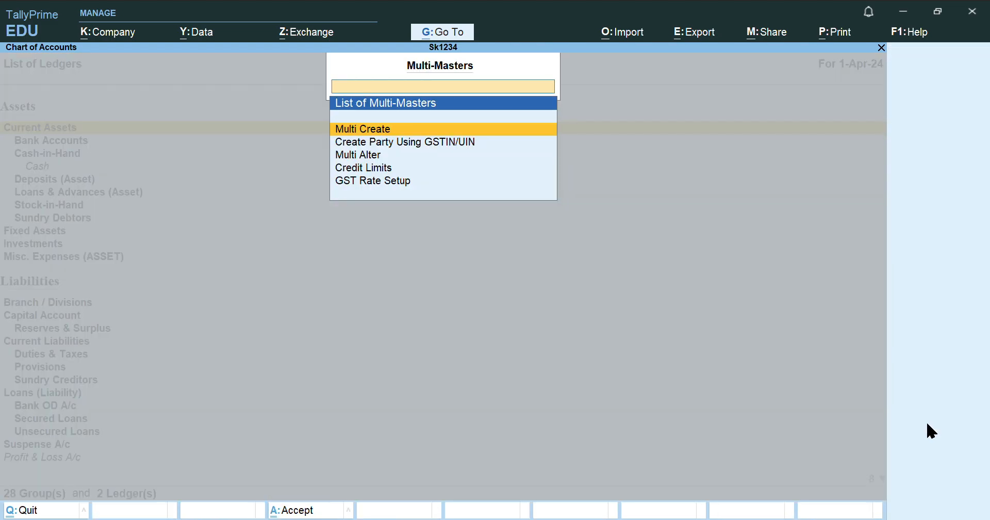
{"action": "left_click", "coordinate": [411, 132]}
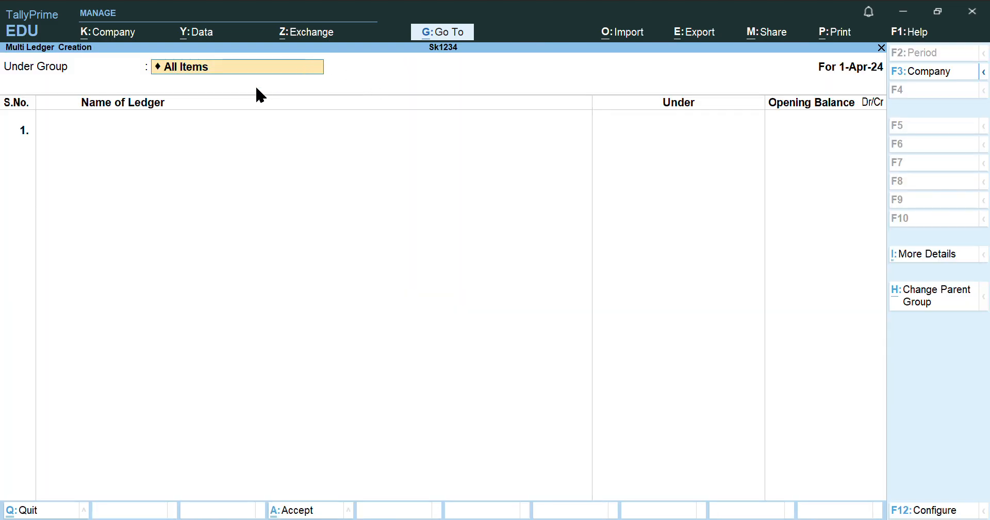
Create ledger Capital under Capital Account with an 8,00,000.00 Cr opening balance
{"action": "key", "text": "Return"}
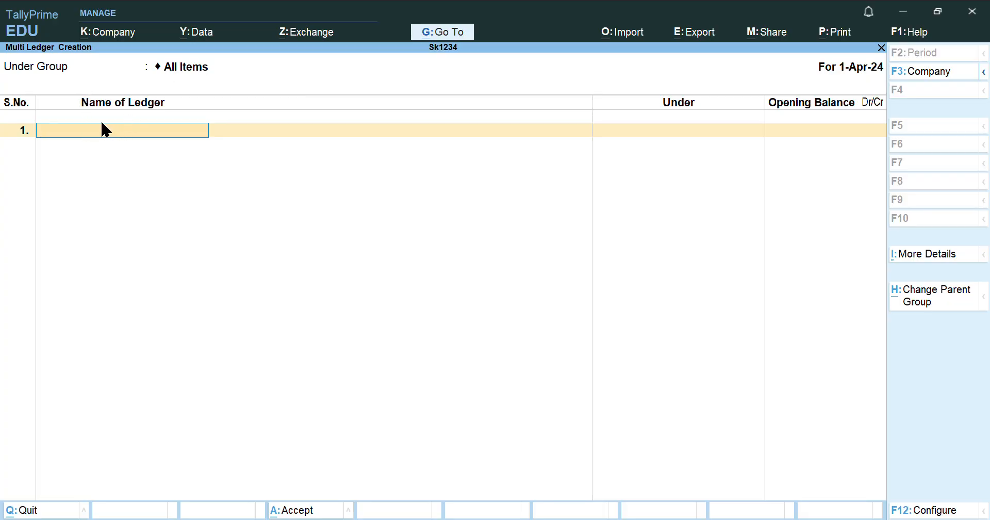
{"action": "type", "text": "Capital"}
{"action": "key", "text": "Return"}
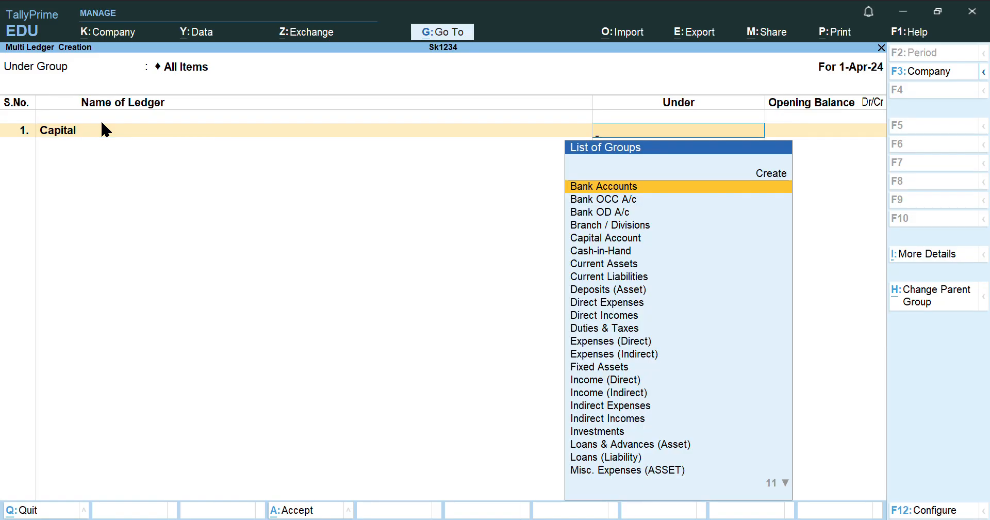
{"action": "type", "text": "Cap"}
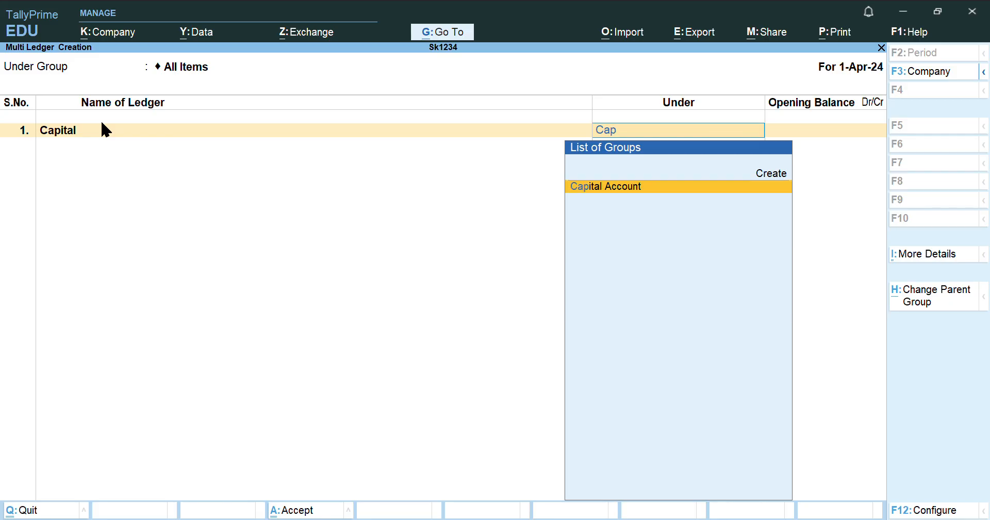
{"action": "key", "text": "Return"}
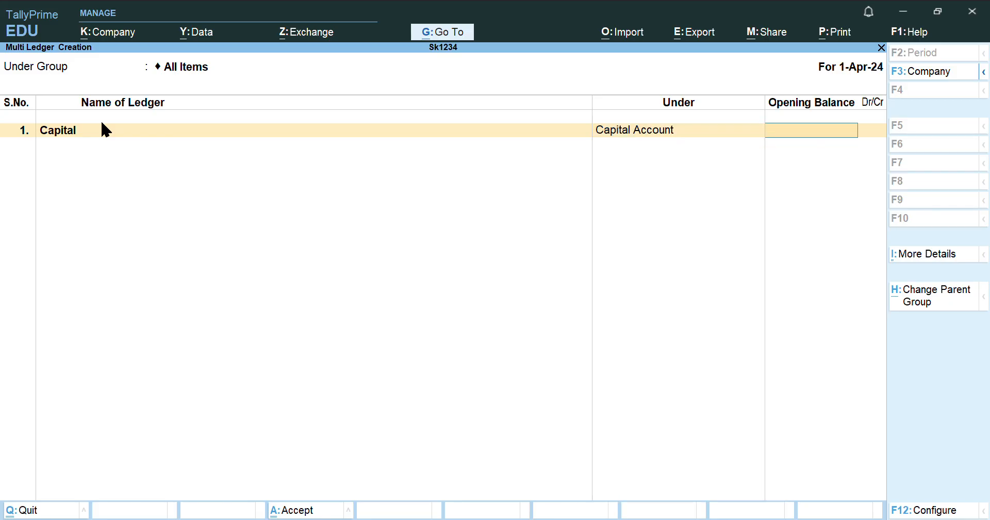
{"action": "type", "text": "800000"}
{"action": "key", "text": "Return"}
{"action": "key", "text": "Return"}
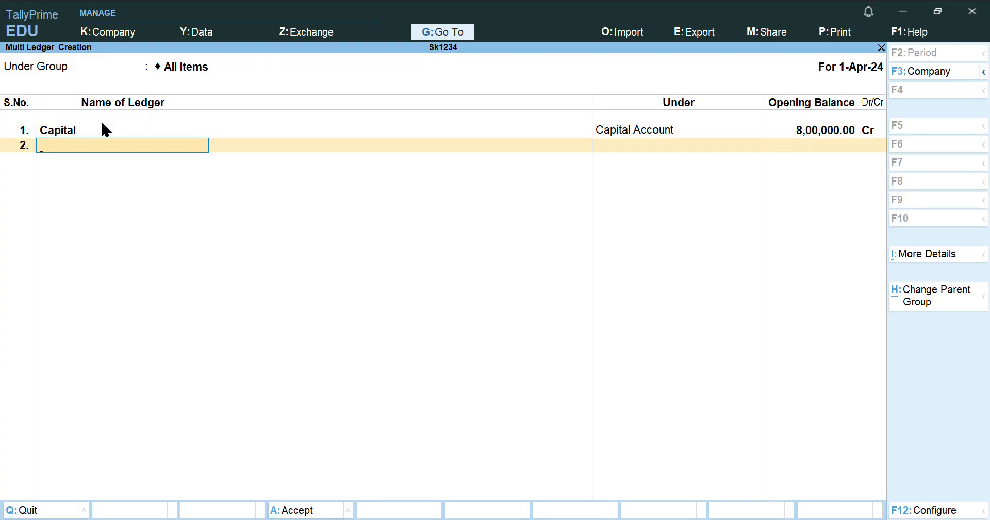
Enter 'Reserve Ad Srplus' as the second ledger's name
{"action": "type", "text": "Reser"}
{"action": "type", "text": "ve Ad Srplus"}
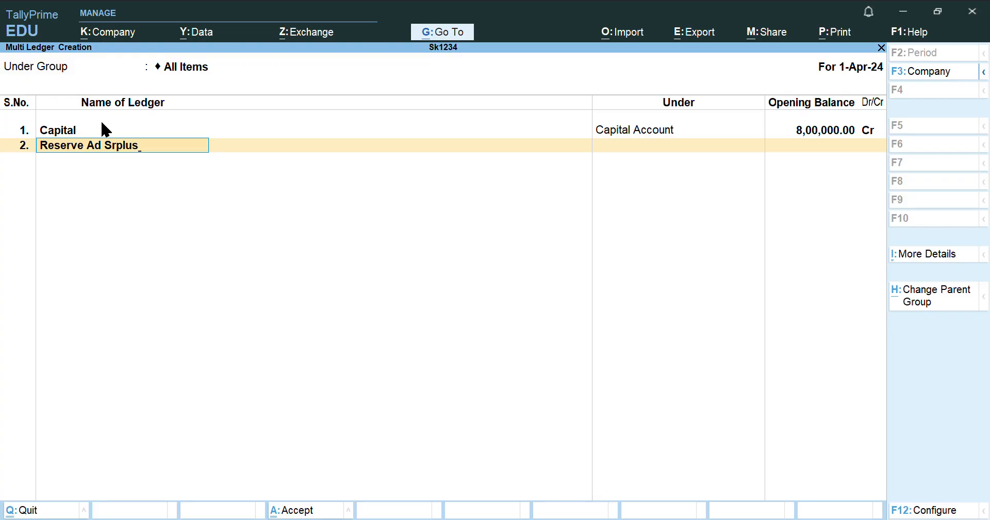
{"action": "key", "text": "Return"}
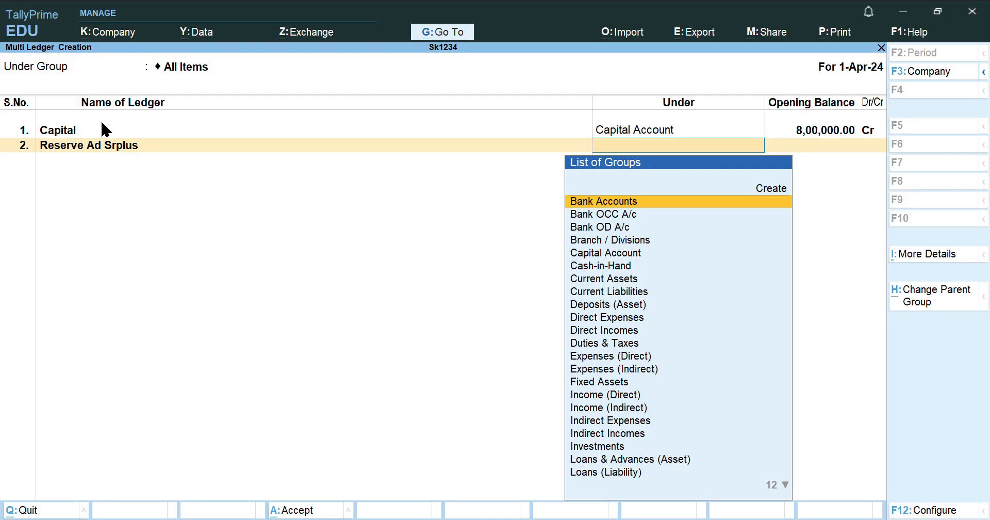
Correct the second ledger's name to 'Reserve And Surplus'
{"action": "key", "text": "BackSpace"}
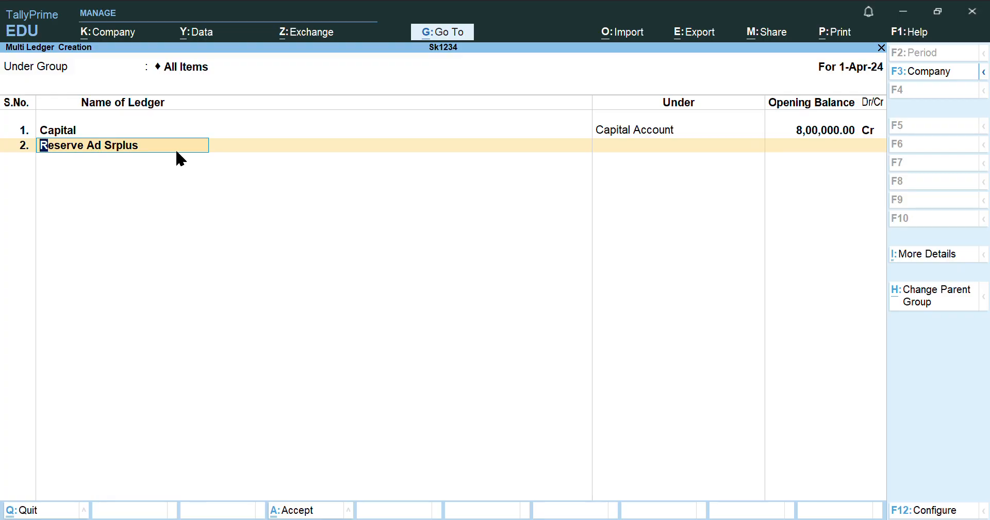
{"action": "left_click", "coordinate": [121, 149]}
{"action": "key", "text": "Delete"}
{"action": "type", "text": "uuuu"}
{"action": "key", "text": "BackSpace"}
{"action": "key", "text": "BackSpace"}
{"action": "key", "text": "BackSpace"}
{"action": "type", "text": "rplus"}
{"action": "key", "text": "Return"}
Place Reserve And Surplus under Reserves & Surplus with a 1,00,000.00 Cr opening balance
{"action": "type", "text": "Reser"}
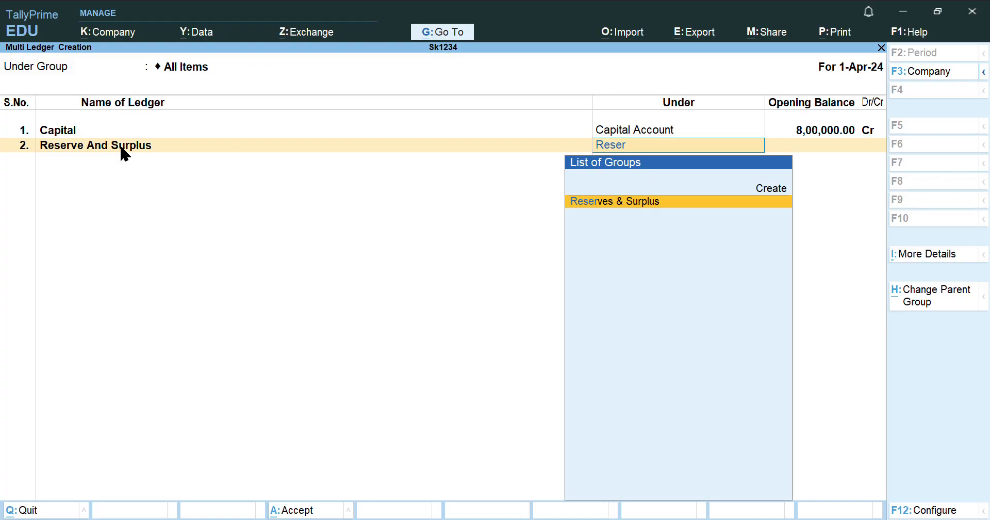
{"action": "key", "text": "Return"}
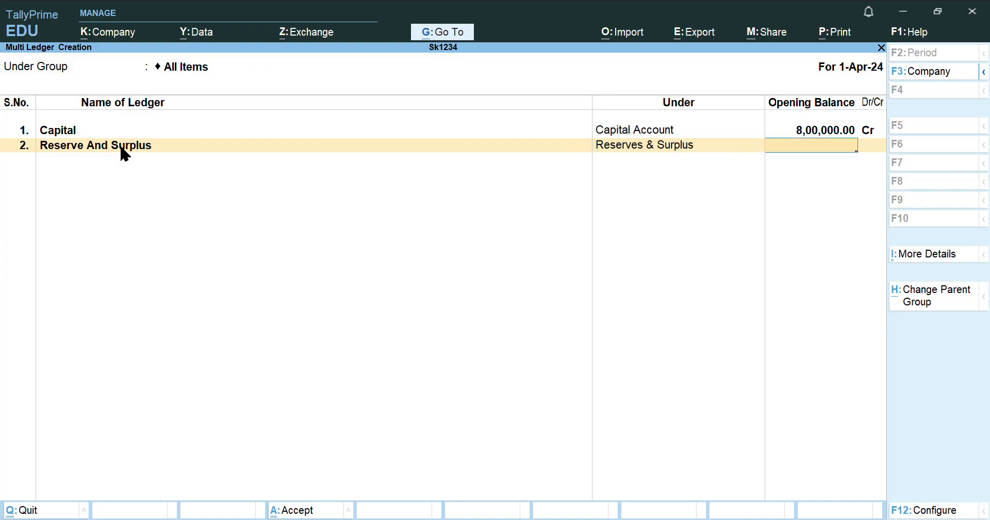
{"action": "type", "text": "100000"}
{"action": "key", "text": "Return"}
{"action": "key", "text": "Return"}
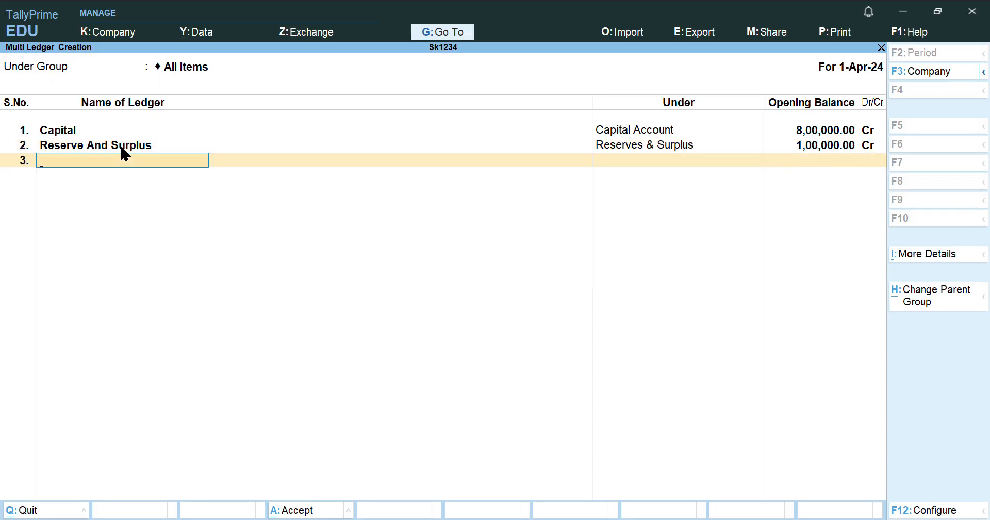
Enter row 3: 3% Debentures under Unsecured Loans, opening balance 1,00,000.00 Cr
{"action": "type", "text": "3% Debentuures"}
{"action": "key", "text": "BackSpace"}
{"action": "key", "text": "Return"}
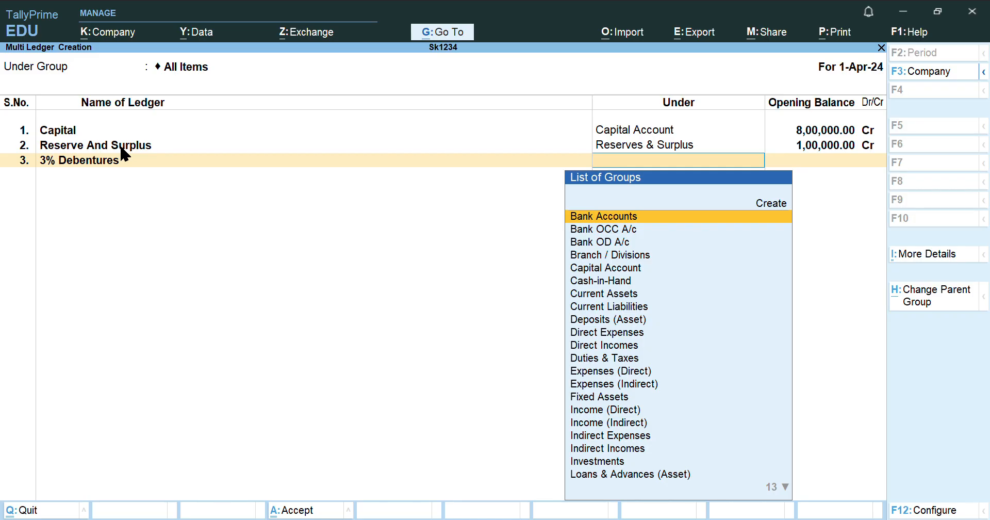
{"action": "type", "text": "Se"}
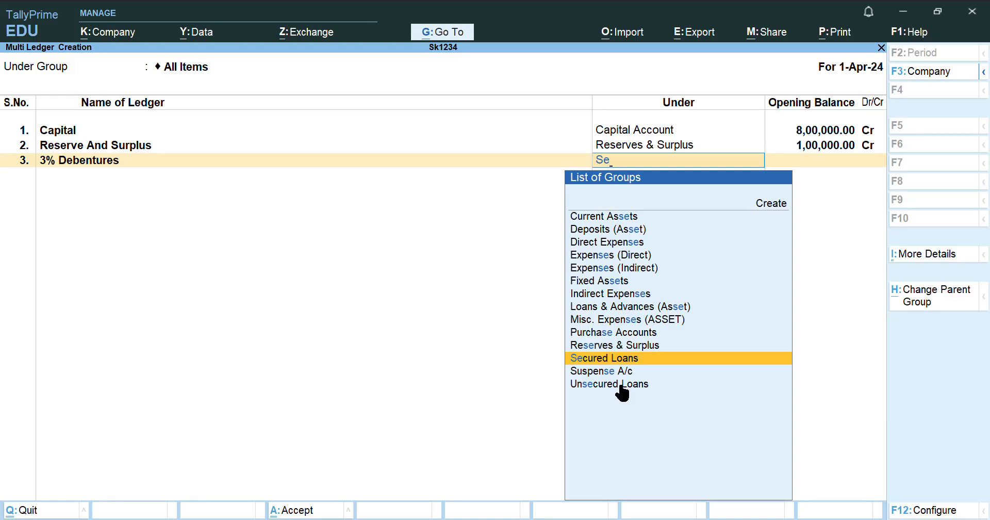
{"action": "key", "text": "Down"}
{"action": "key", "text": "Down"}
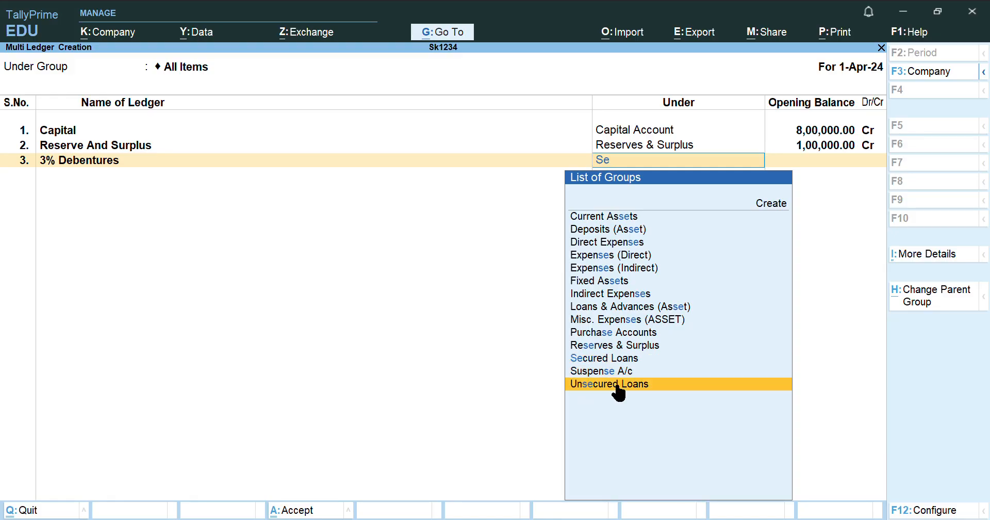
{"action": "key", "text": "Return"}
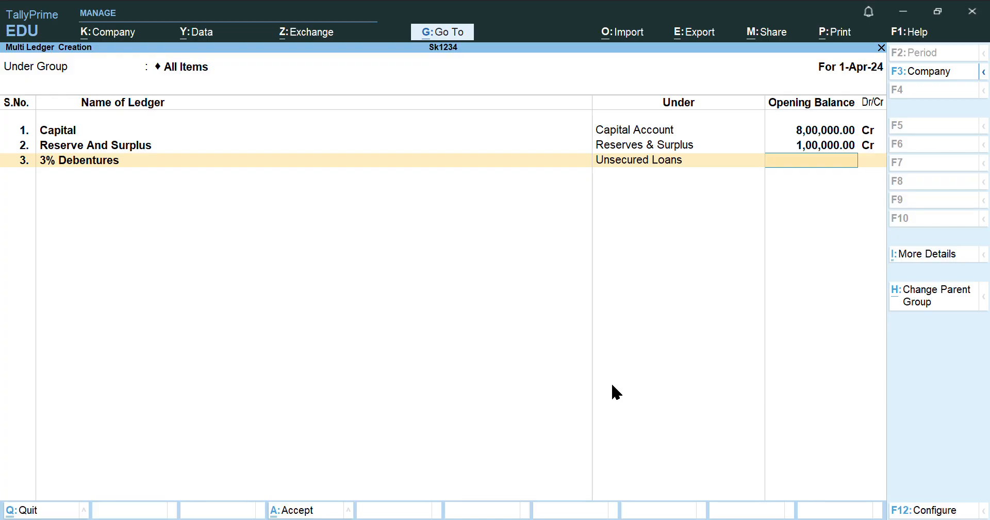
{"action": "type", "text": "100000"}
{"action": "key", "text": "Return"}
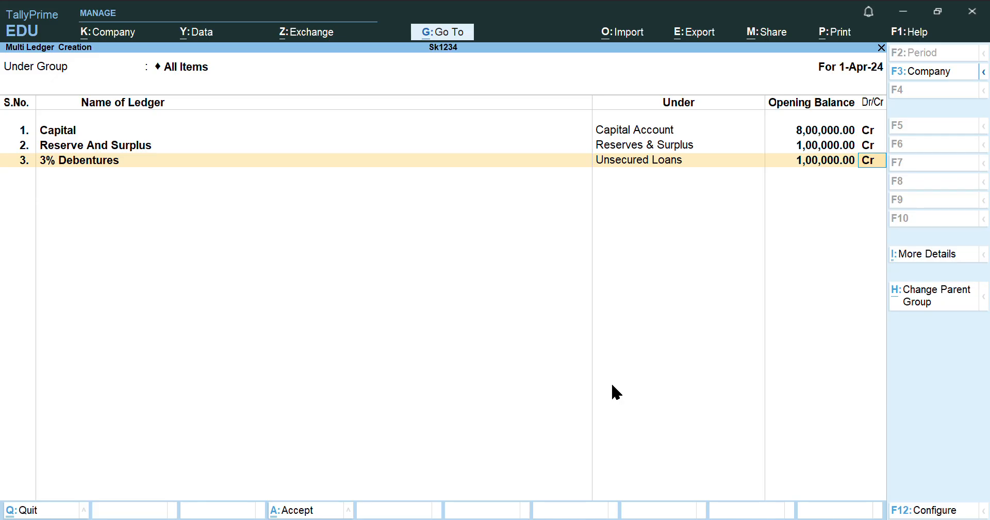
{"action": "key", "text": "Return"}
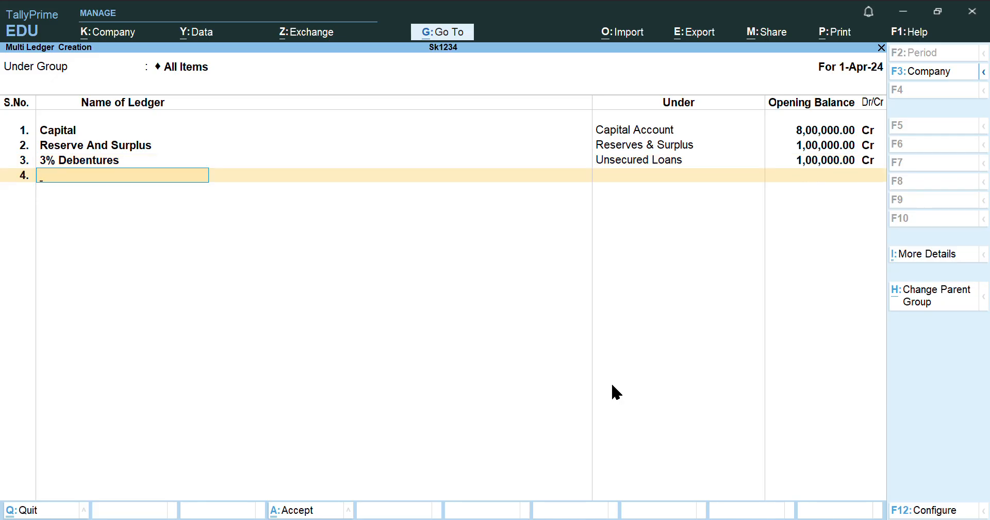
Name the fourth ledger 'Rent Outstanding', fixing its typing errors
{"action": "type", "text": "Rent"}
{"action": "type", "text": " Otstandinng"}
{"action": "key", "text": "BackSpace"}
{"action": "key", "text": "BackSpace"}
{"action": "key", "text": "BackSpace"}
{"action": "key", "text": "BackSpace"}
{"action": "key", "text": "BackSpace"}
{"action": "key", "text": "BackSpace"}
{"action": "key", "text": "BackSpace"}
{"action": "key", "text": "BackSpace"}
{"action": "key", "text": "BackSpace"}
{"action": "key", "text": "BackSpace"}
{"action": "type", "text": "uuuut"}
{"action": "key", "text": "BackSpace"}
{"action": "key", "text": "BackSpace"}
{"action": "key", "text": "BackSpace"}
{"action": "key", "text": "BackSpace"}
{"action": "type", "text": "tstandinng"}
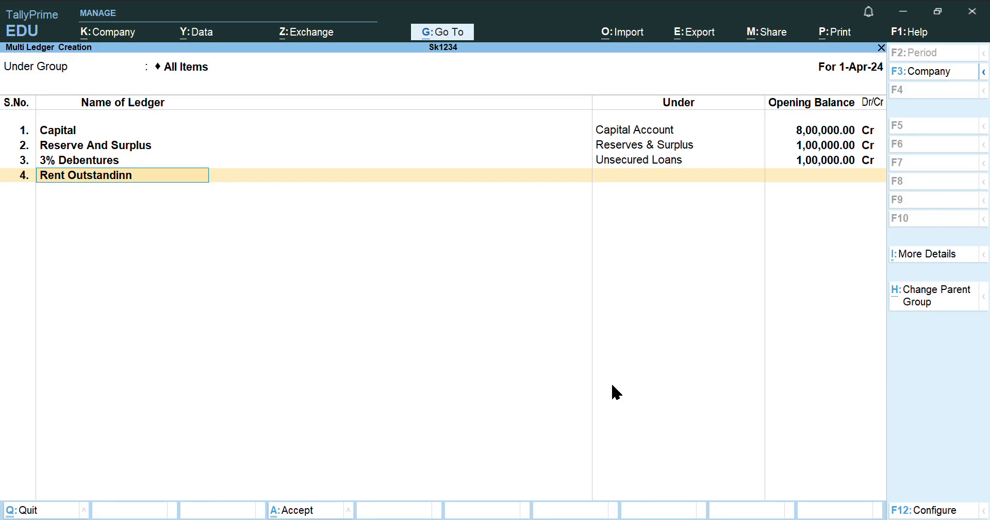
{"action": "key", "text": "BackSpace"}
{"action": "key", "text": "BackSpace"}
{"action": "type", "text": "g"}
{"action": "key", "text": "Return"}
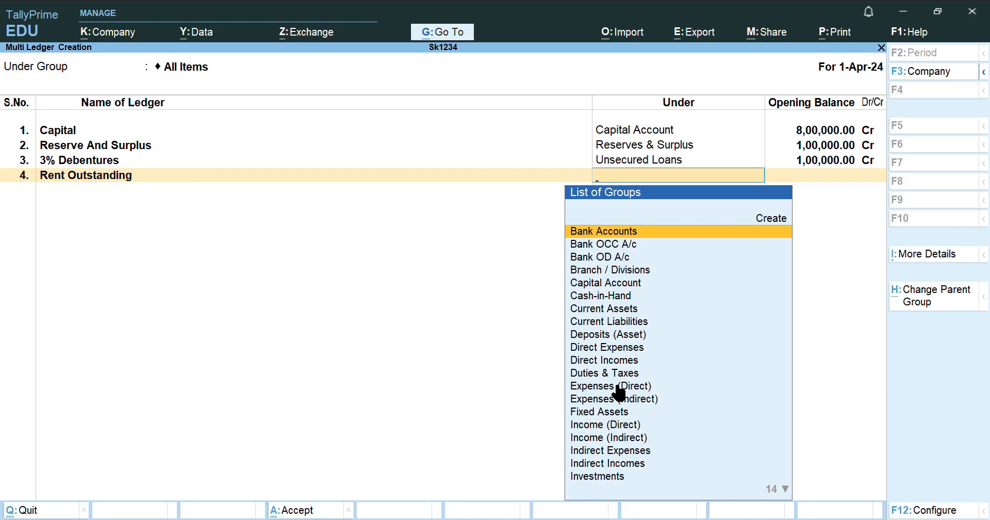
Assign Rent Outstanding to Current Liabilities with a 50,000.00 Cr opening balance
{"action": "type", "text": "curr"}
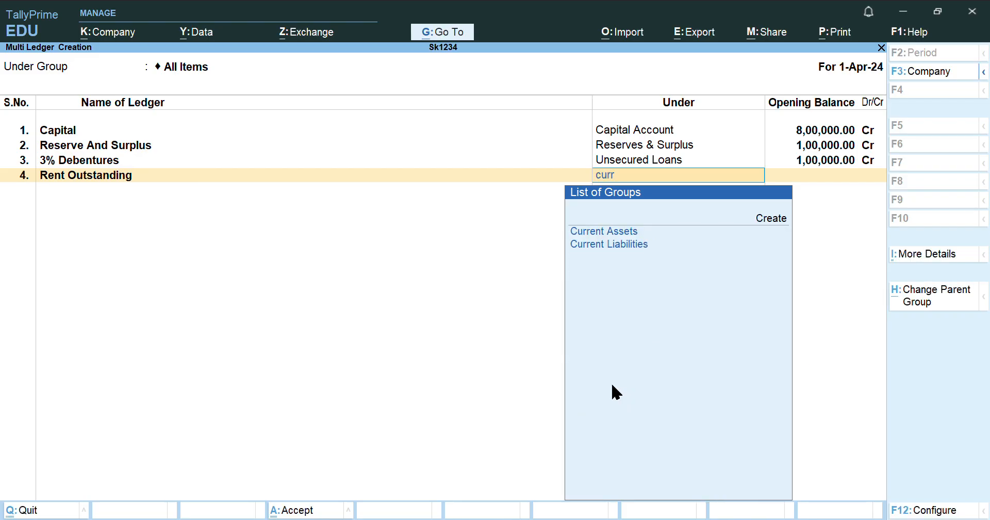
{"action": "key", "text": "Down"}
{"action": "key", "text": "Return"}
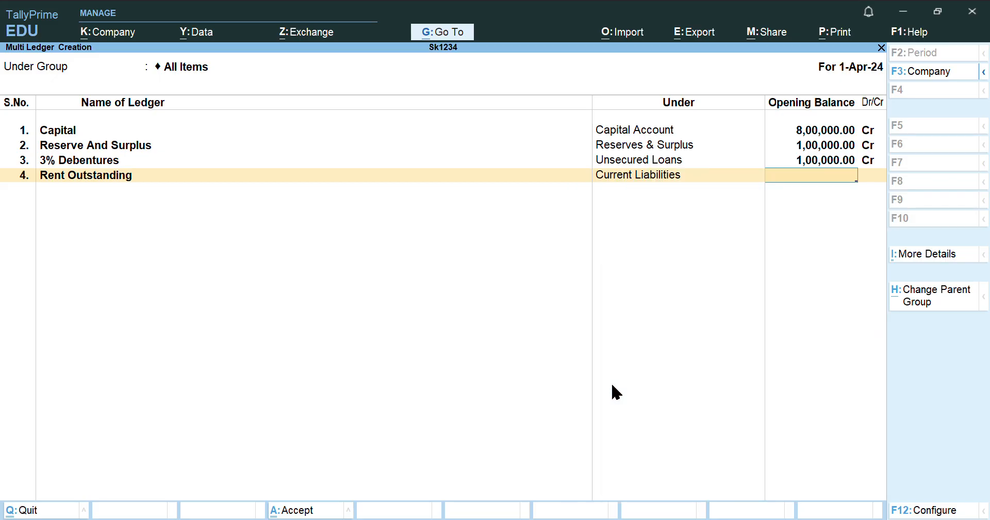
{"action": "type", "text": "50000"}
{"action": "key", "text": "Return"}
{"action": "key", "text": "Return"}
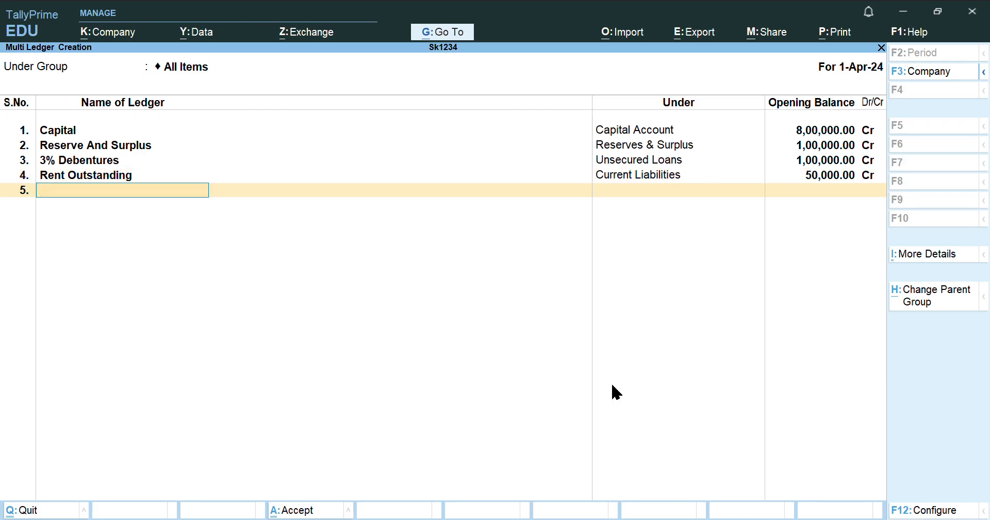
Enter row 5: Bills Payable under Current Liabilities, opening balance 50,000.00 Cr
{"action": "type", "text": "Bills"}
{"action": "type", "text": " Payyyyy"}
{"action": "key", "text": "BackSpace"}
{"action": "key", "text": "BackSpace"}
{"action": "key", "text": "BackSpace"}
{"action": "key", "text": "BackSpace"}
{"action": "type", "text": "able"}
{"action": "key", "text": "Return"}
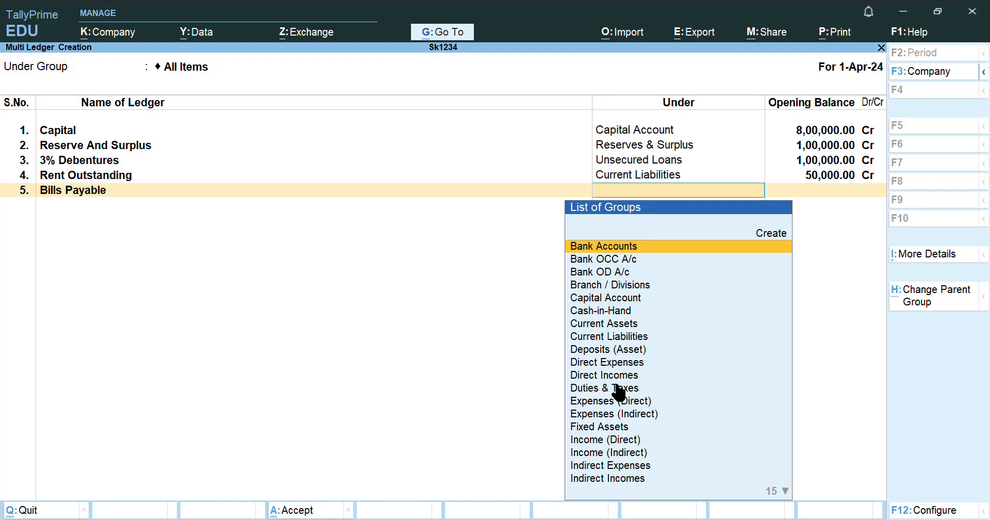
{"action": "type", "text": "C"}
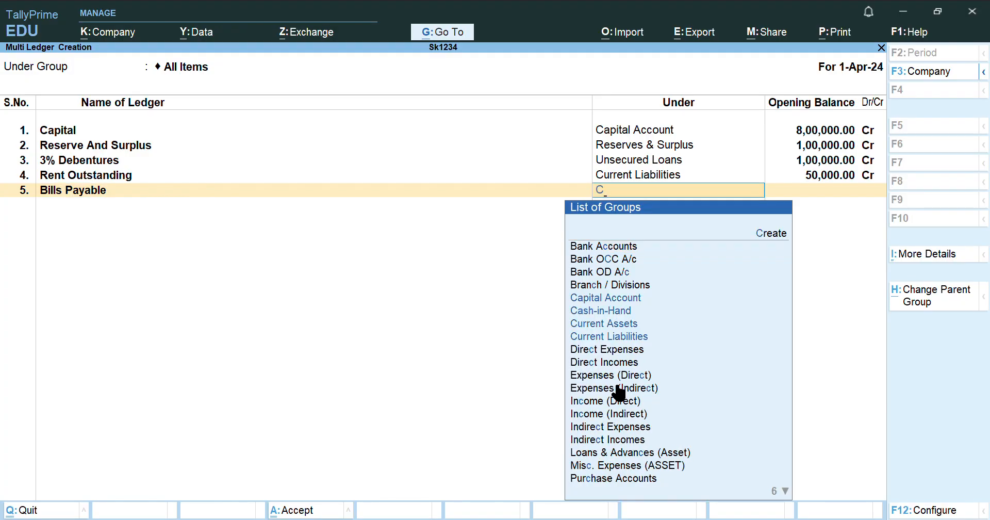
{"action": "key", "text": "Down"}
{"action": "key", "text": "Down"}
{"action": "key", "text": "Down"}
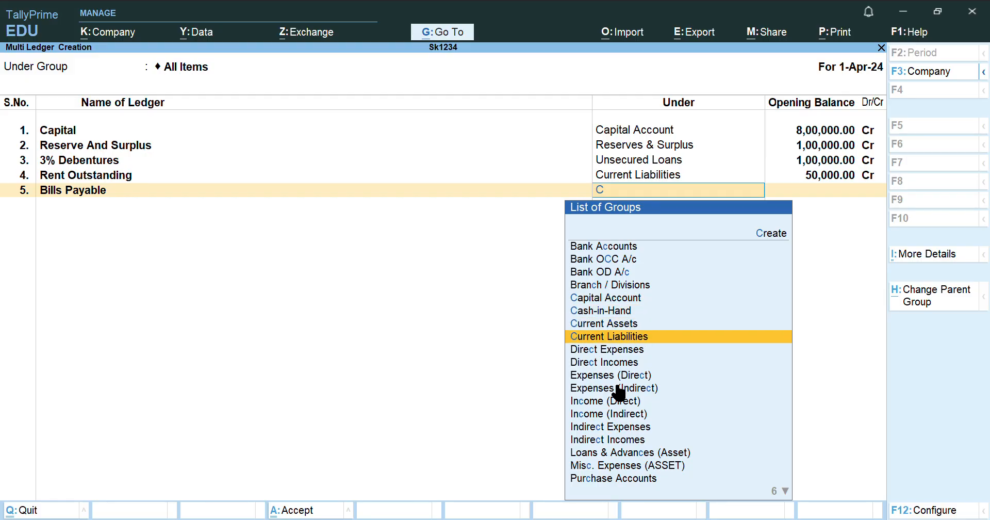
{"action": "key", "text": "Return"}
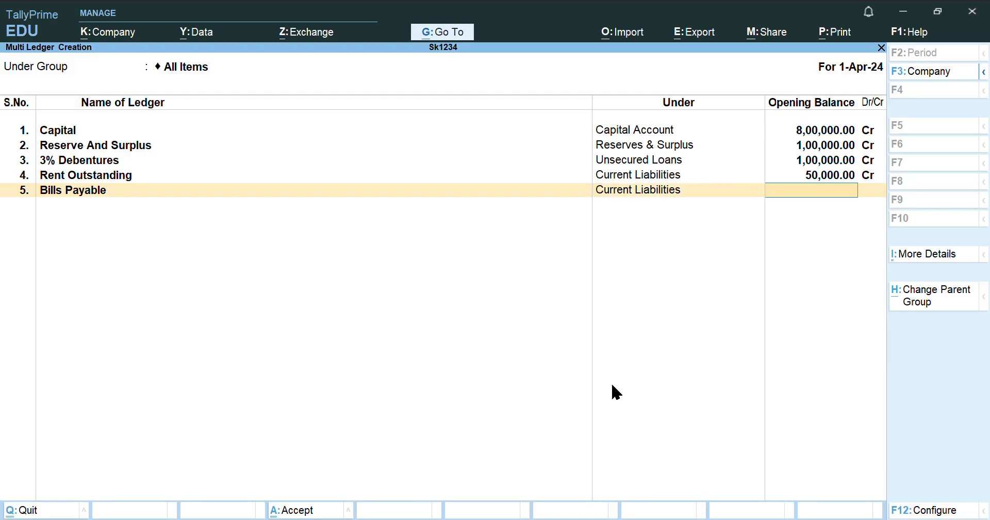
{"action": "type", "text": "50000"}
{"action": "key", "text": "Return"}
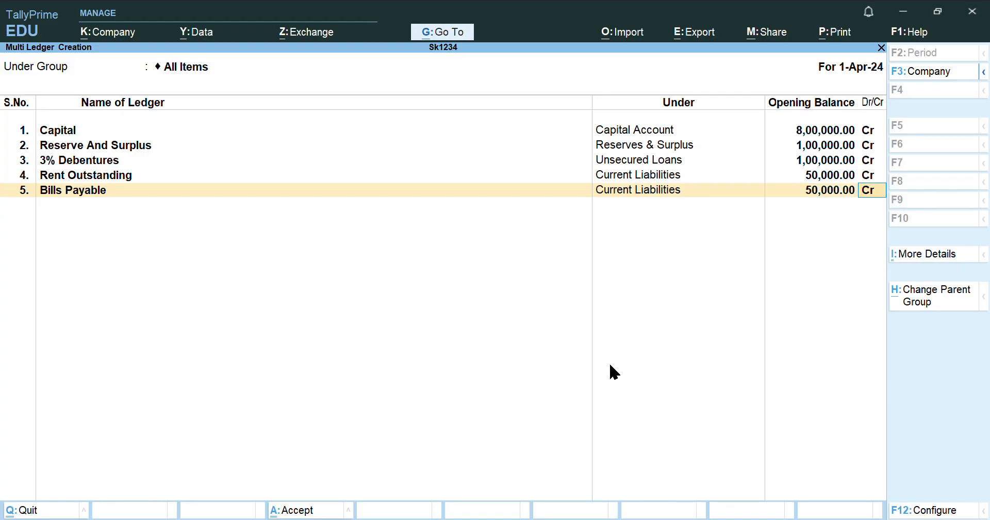
{"action": "key", "text": "ctrl+a"}
{"action": "key", "text": "Return"}
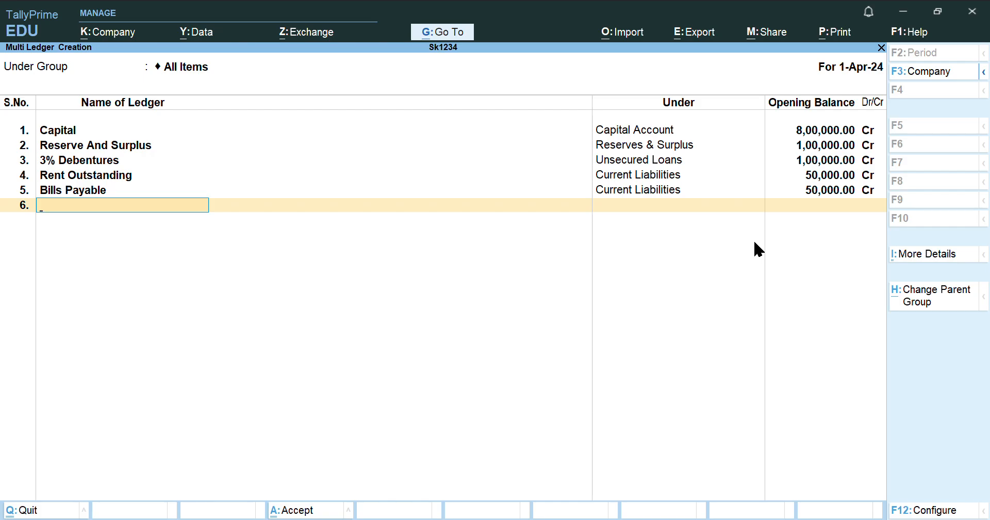
Enter row 6: SBI Bak under Bank Accounts with a 2,90,000.00 Dr opening balance
{"action": "type", "text": "SBI Bak"}
{"action": "key", "text": "Return"}
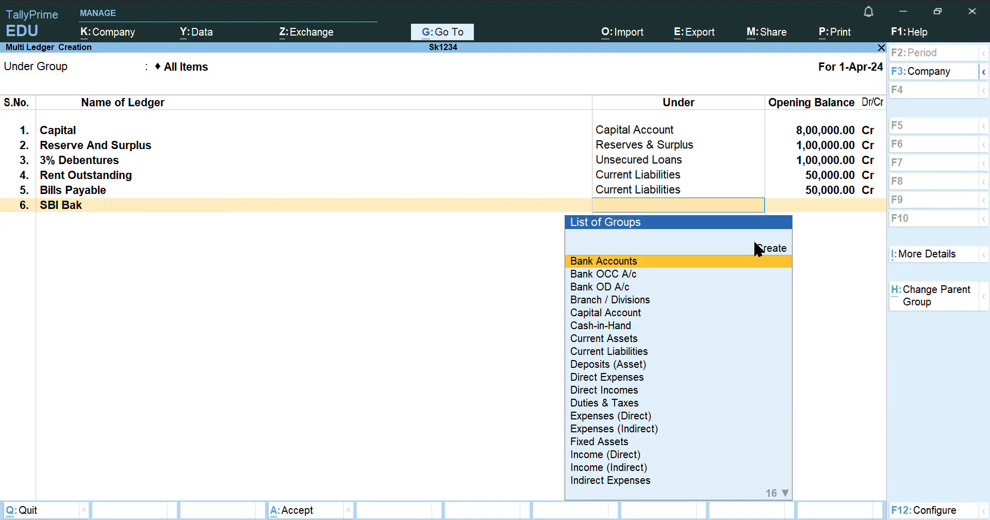
{"action": "type", "text": "Ba"}
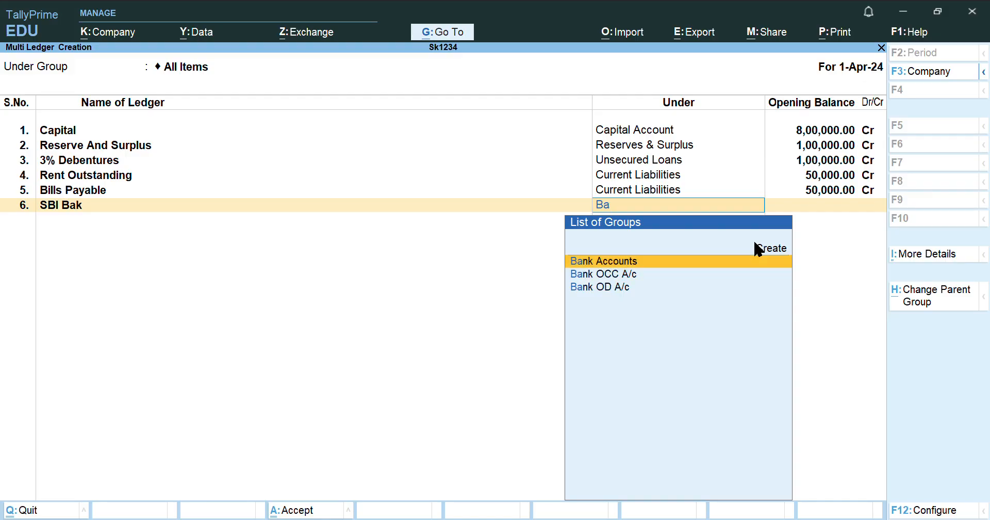
{"action": "key", "text": "Return"}
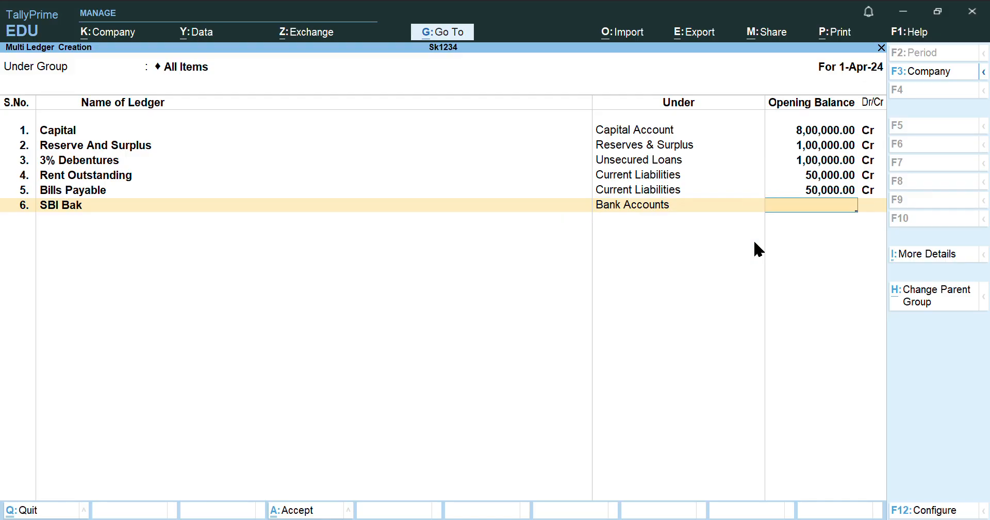
{"action": "type", "text": "290000"}
{"action": "key", "text": "Return"}
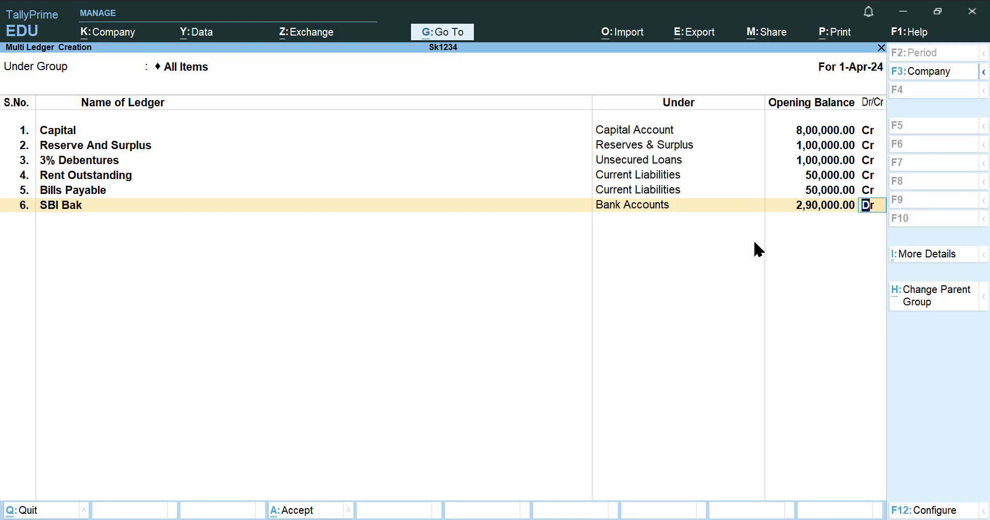
{"action": "type", "text": "dr"}
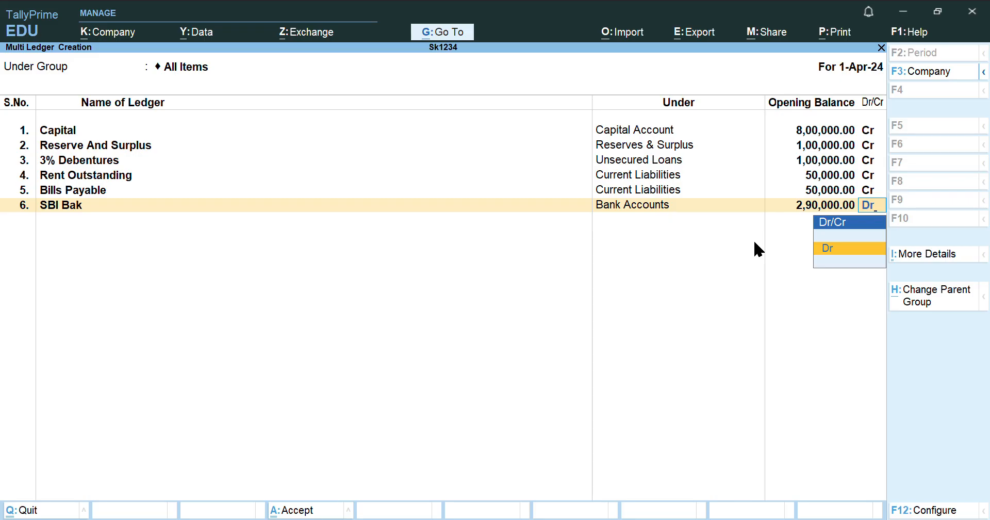
{"action": "key", "text": "Return"}
Enter row 7: Axis Bank under Bank Accounts with a 1,50,000.00 Dr opening balance
{"action": "type", "text": "A"}
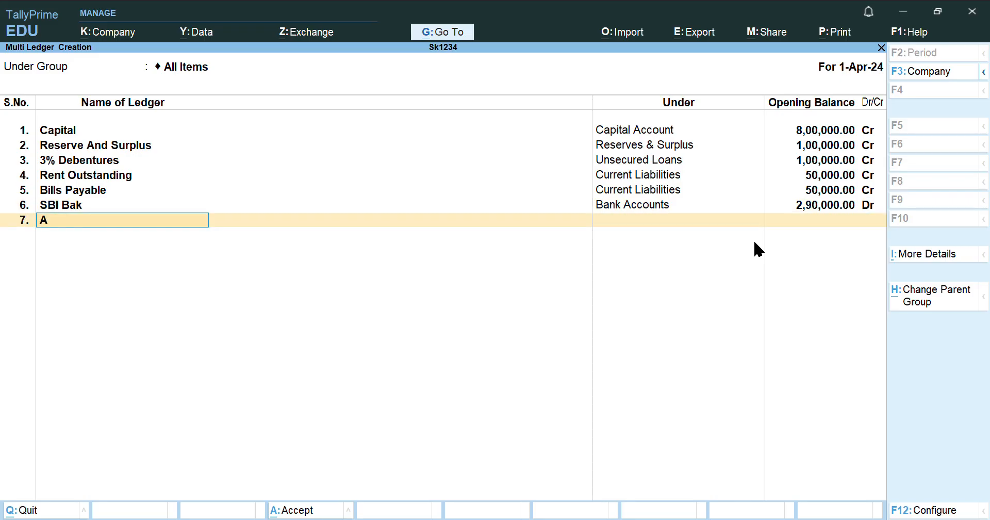
{"action": "type", "text": "xis Bank"}
{"action": "key", "text": "Return"}
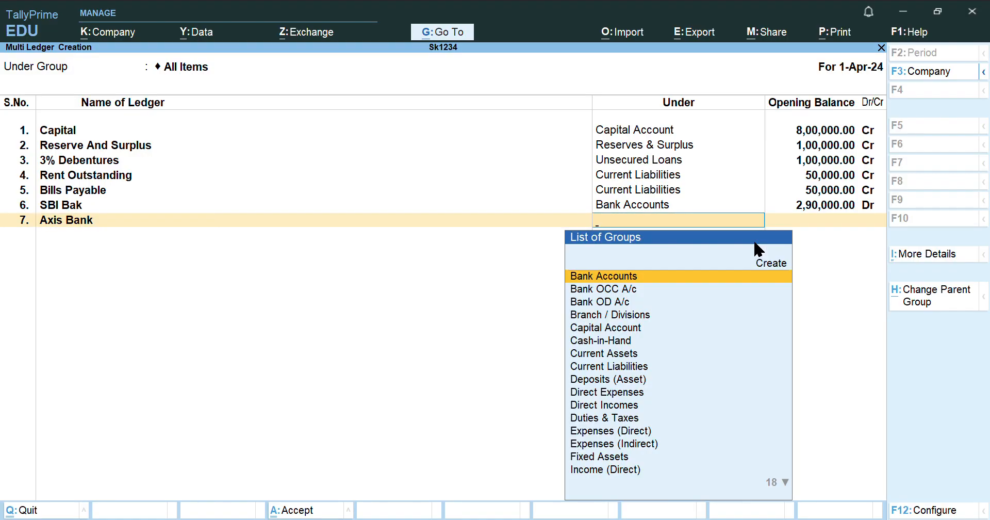
{"action": "key", "text": "Return"}
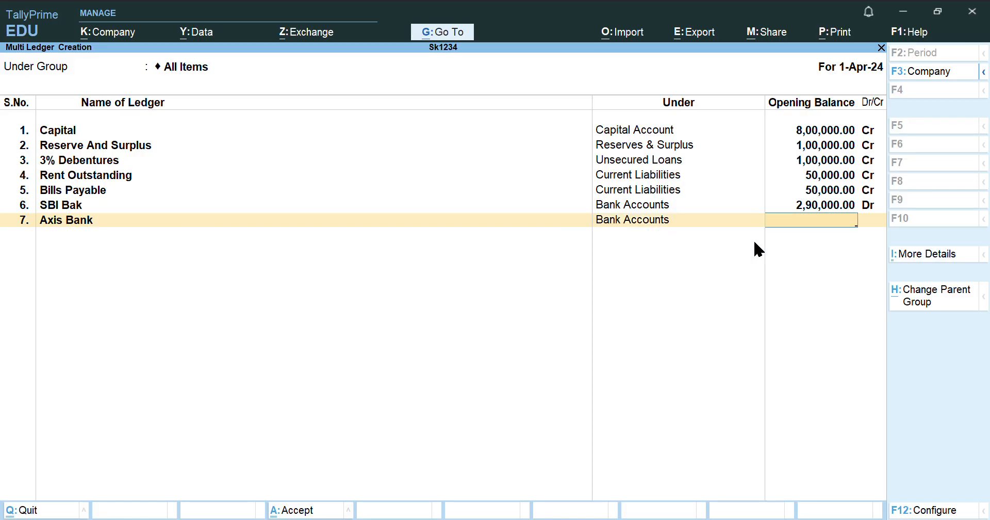
{"action": "type", "text": "150000"}
{"action": "key", "text": "Return"}
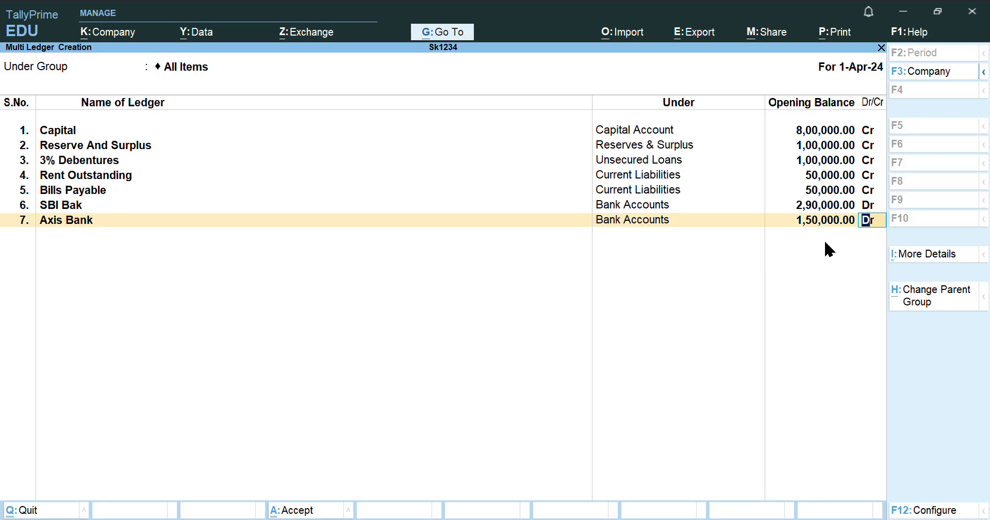
{"action": "key", "text": "Return"}
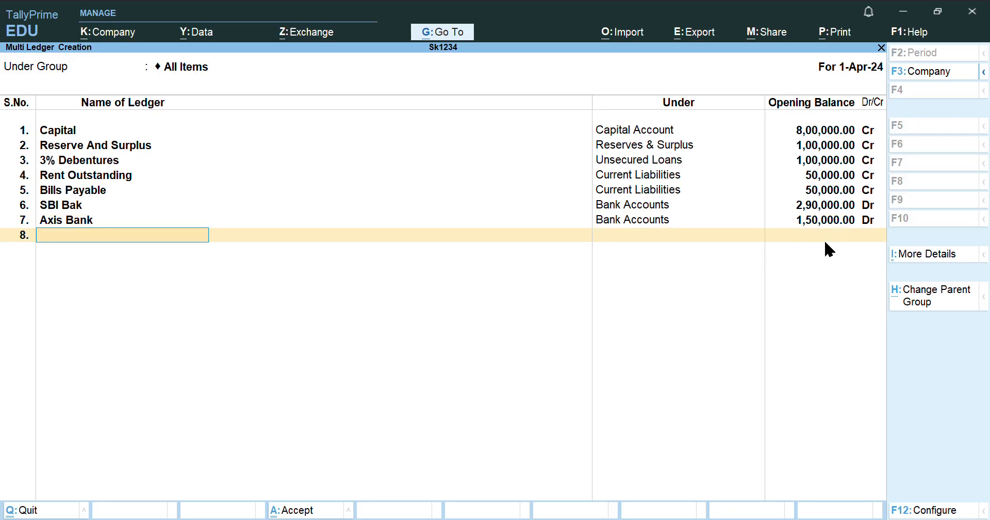
Enter row 8: Furniture and Fixture under Fixed Assets, 5,00,000.00 Dr; name row 9 Investment
{"action": "type", "text": "Furniture and Fixture"}
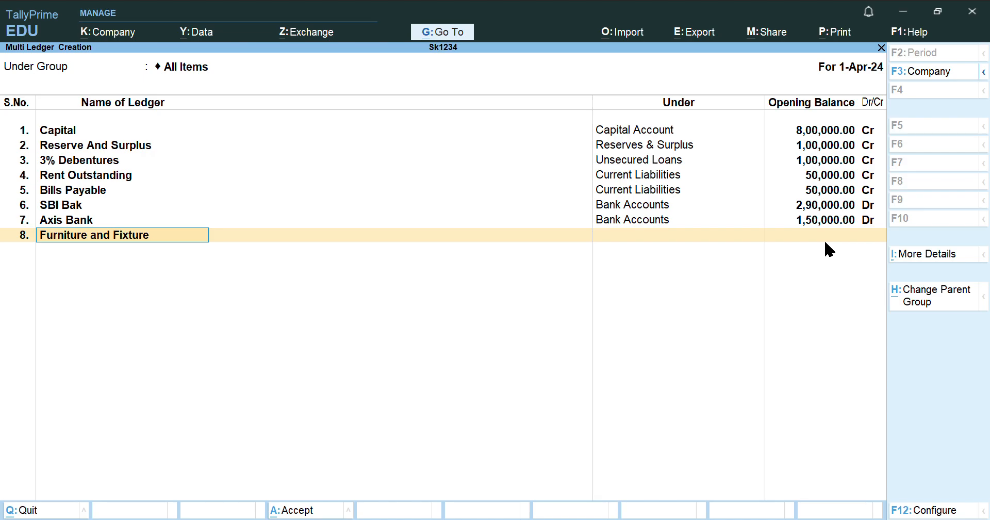
{"action": "key", "text": "Return"}
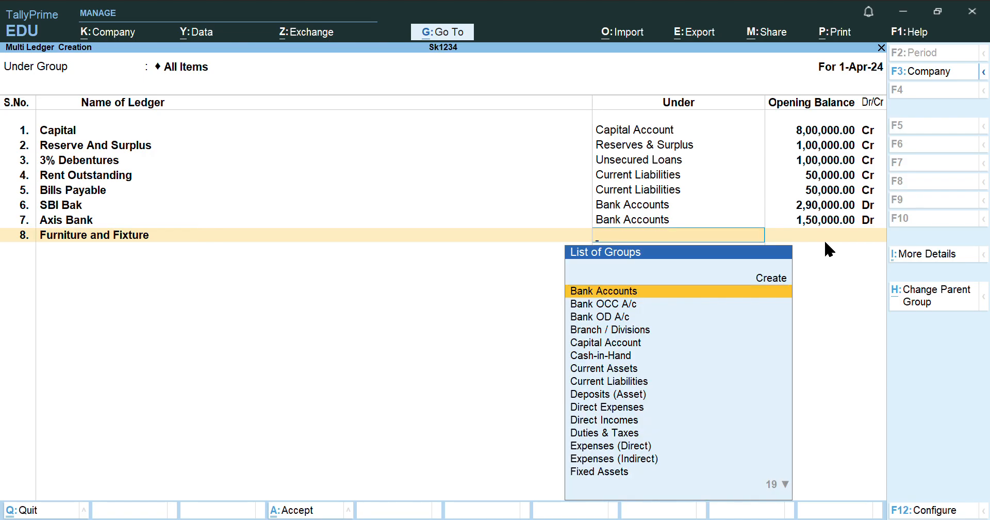
{"action": "type", "text": "F"}
{"action": "key", "text": "Return"}
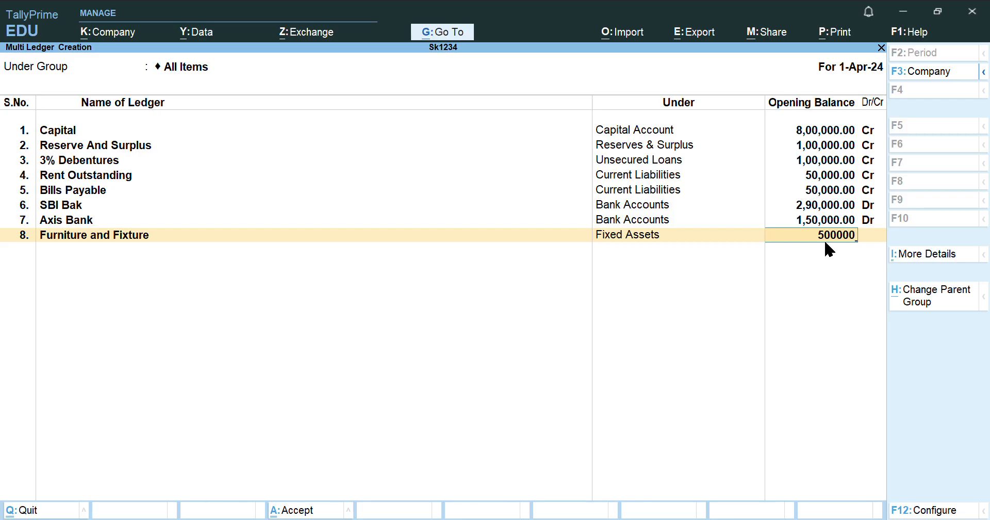
{"action": "key", "text": "Return"}
{"action": "type", "text": "de"}
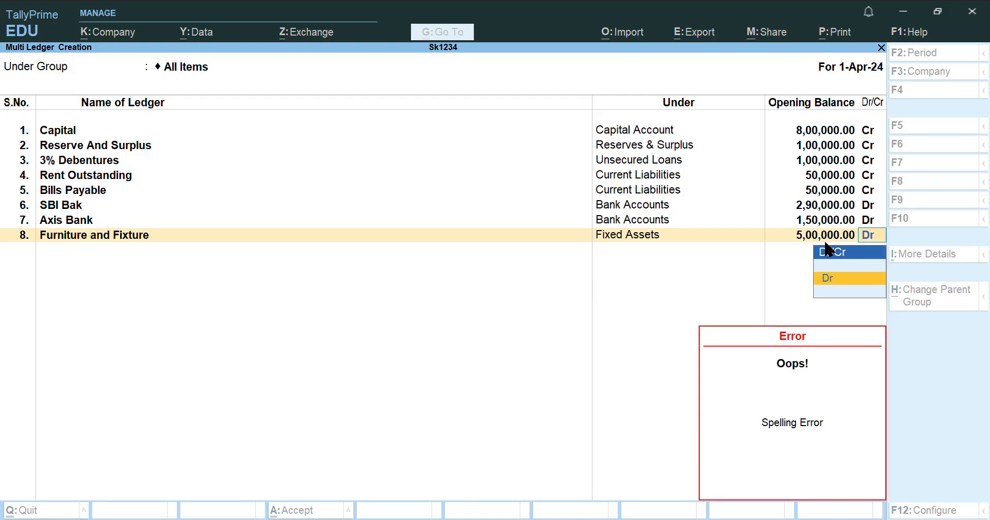
{"action": "key", "text": "Return"}
{"action": "type", "text": "Invest"}
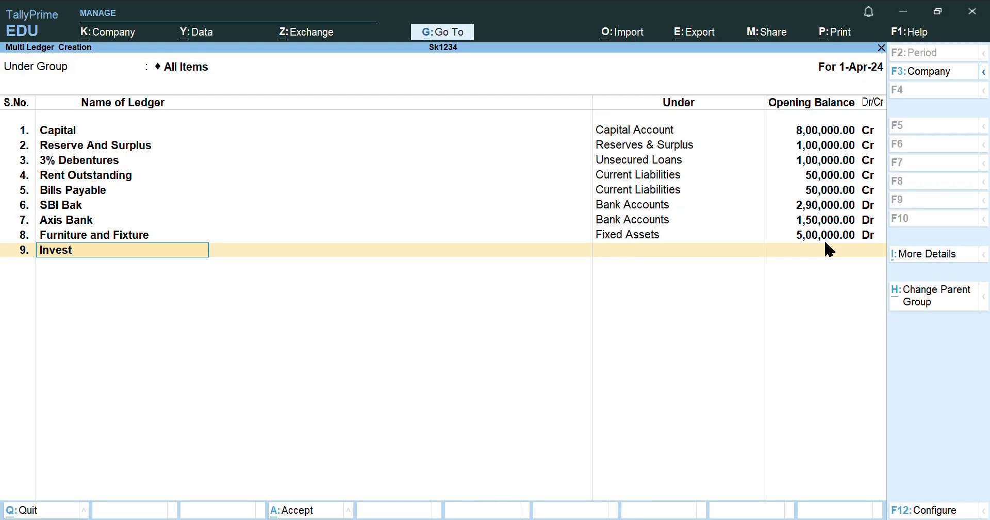
{"action": "type", "text": "ment"}
Complete row 9: Investment under Investments with a 1,00,000.00 Dr opening balance
{"action": "key", "text": "Return"}
{"action": "type", "text": "In"}
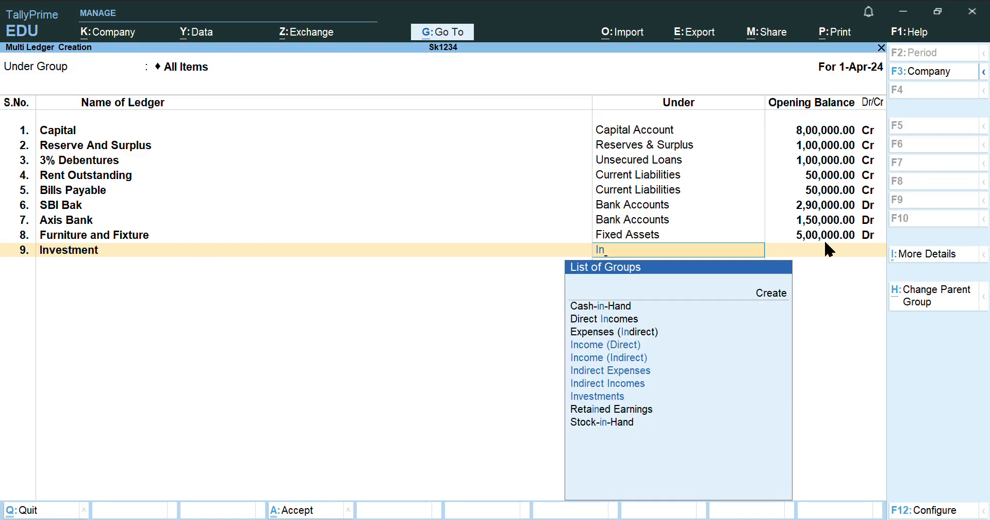
{"action": "key", "text": "Down"}
{"action": "key", "text": "Down"}
{"action": "key", "text": "Down"}
{"action": "key", "text": "Down"}
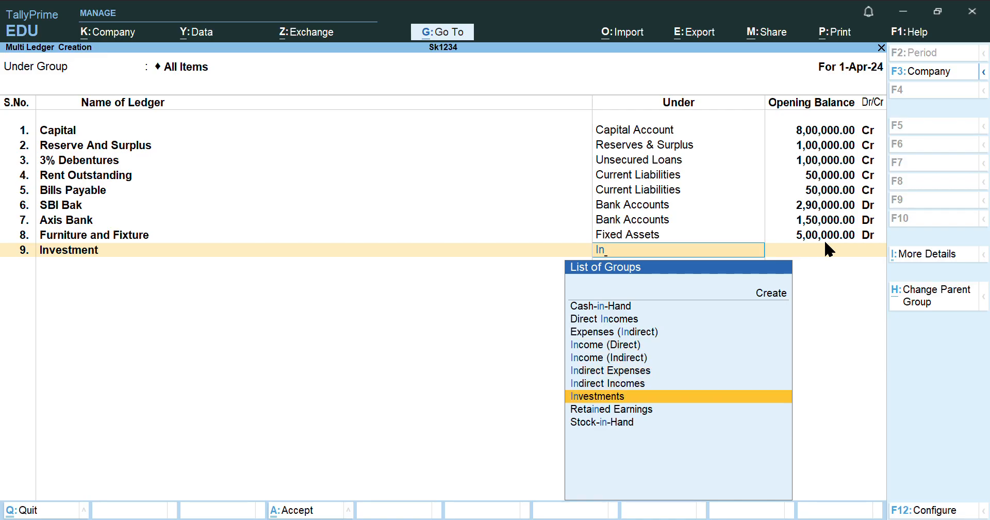
{"action": "key", "text": "Return"}
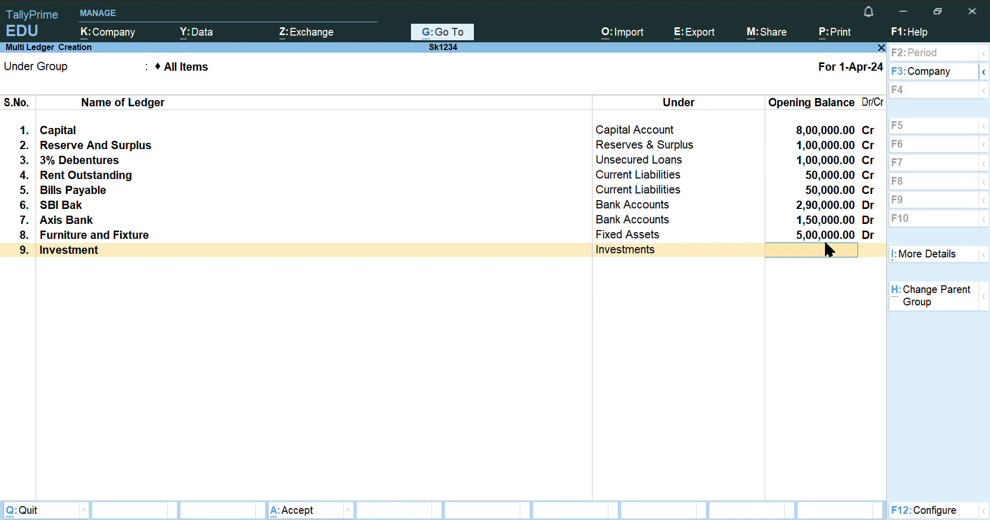
{"action": "type", "text": "100000"}
{"action": "key", "text": "Return"}
{"action": "key", "text": "Return"}
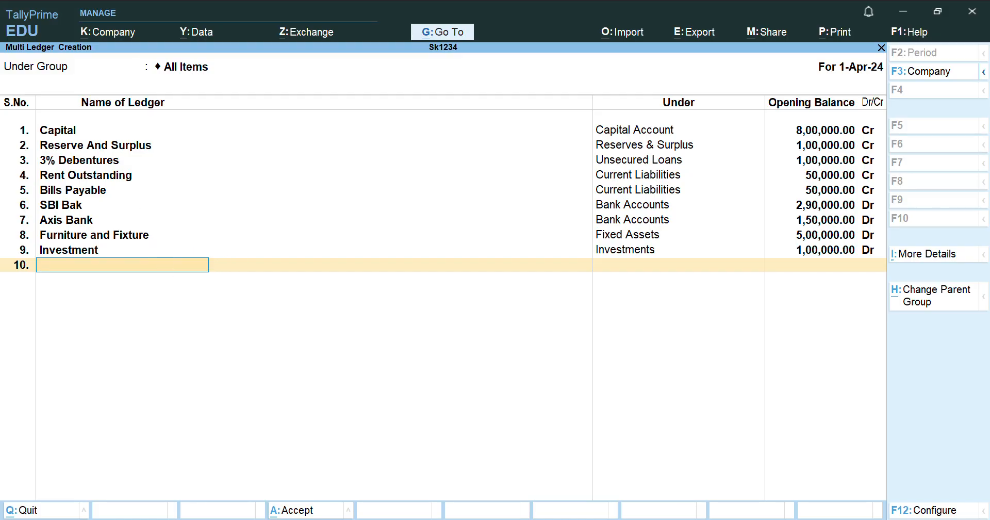
{"action": "key", "text": "alt+Tab"}
Save the batch of new ledgers with Yes and close the Chart of Accounts
{"action": "key", "text": "Return"}
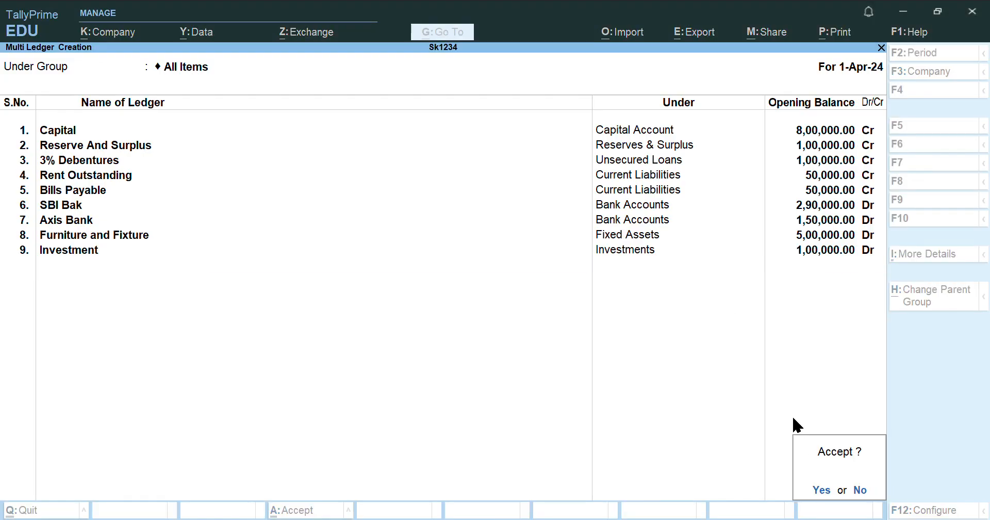
{"action": "left_click", "coordinate": [825, 491]}
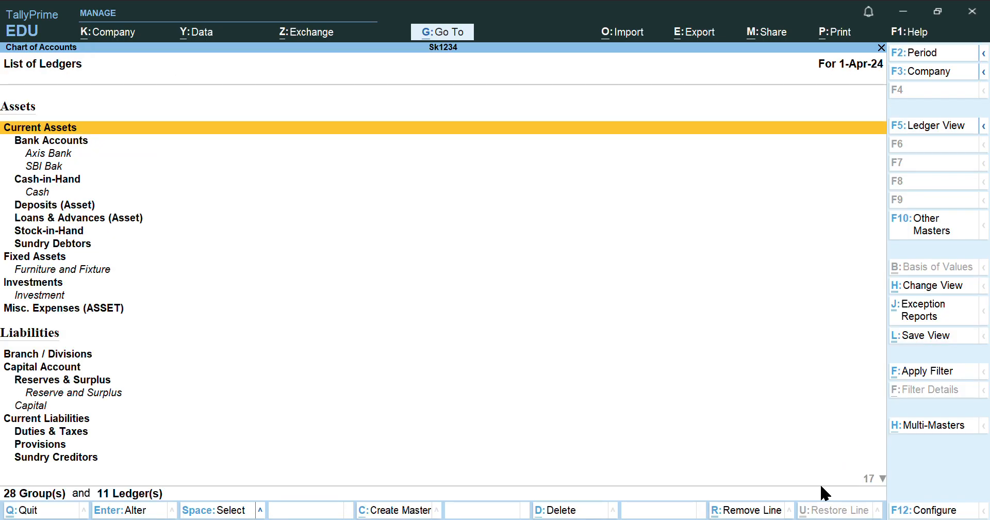
{"action": "key", "text": "Escape"}
{"action": "key", "text": "Escape"}
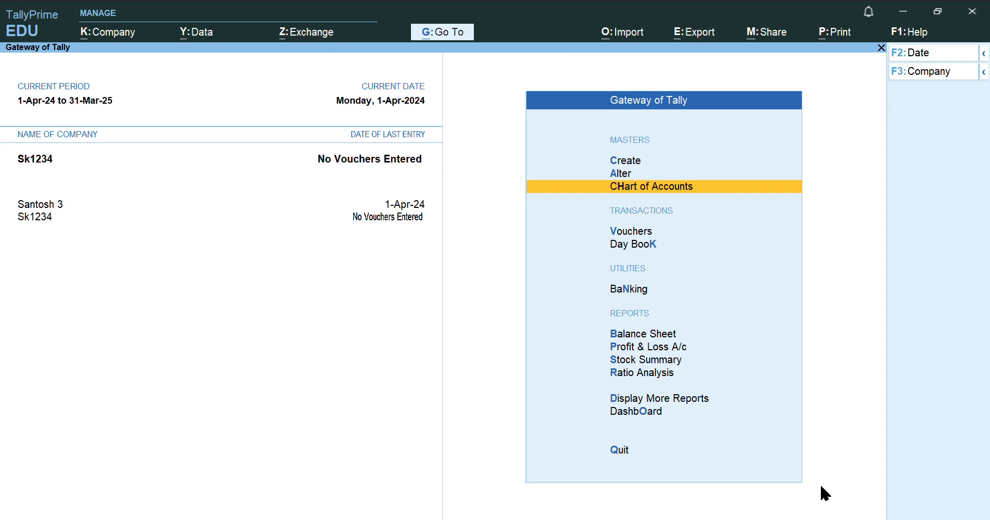
Go to Alter > Ledger, back out to Gateway of Tally, and return to Alter
{"action": "left_click", "coordinate": [645, 173]}
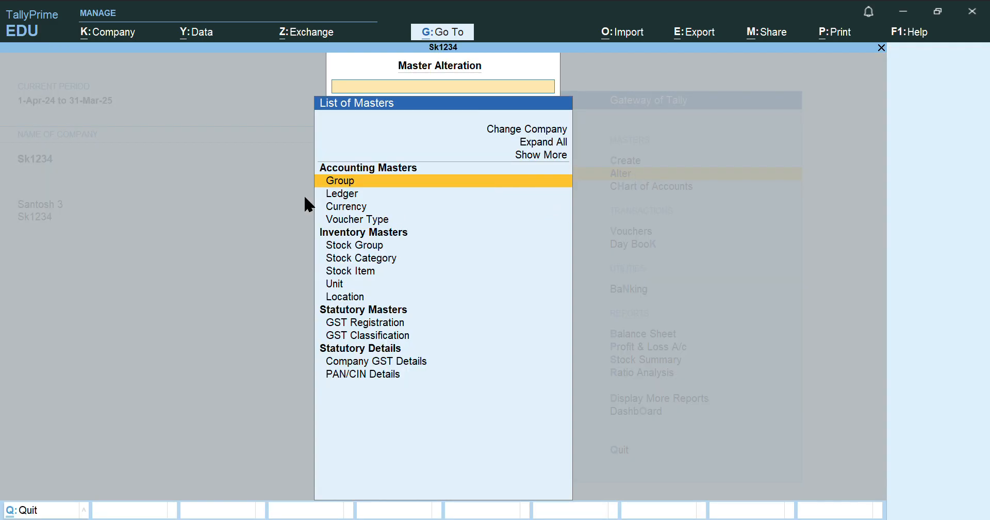
{"action": "left_click", "coordinate": [342, 198]}
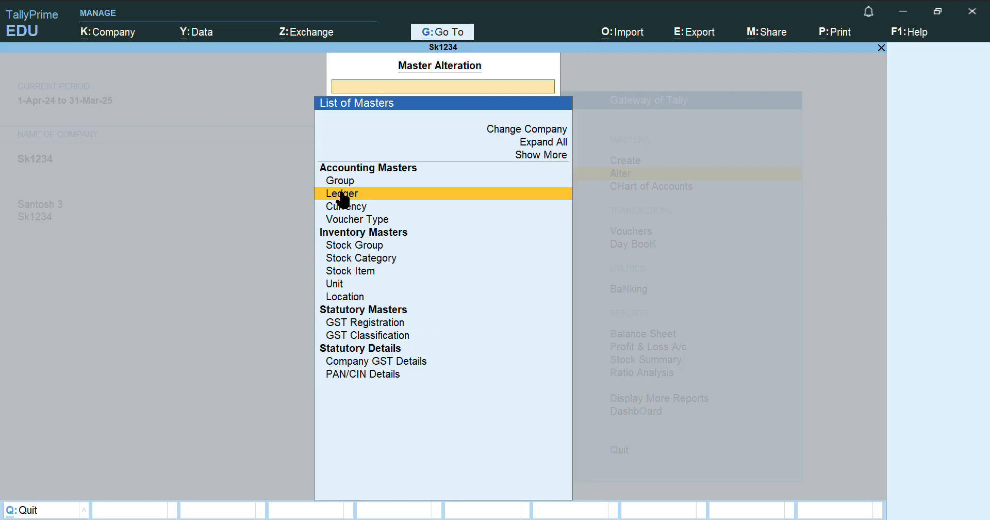
{"action": "left_click", "coordinate": [341, 196]}
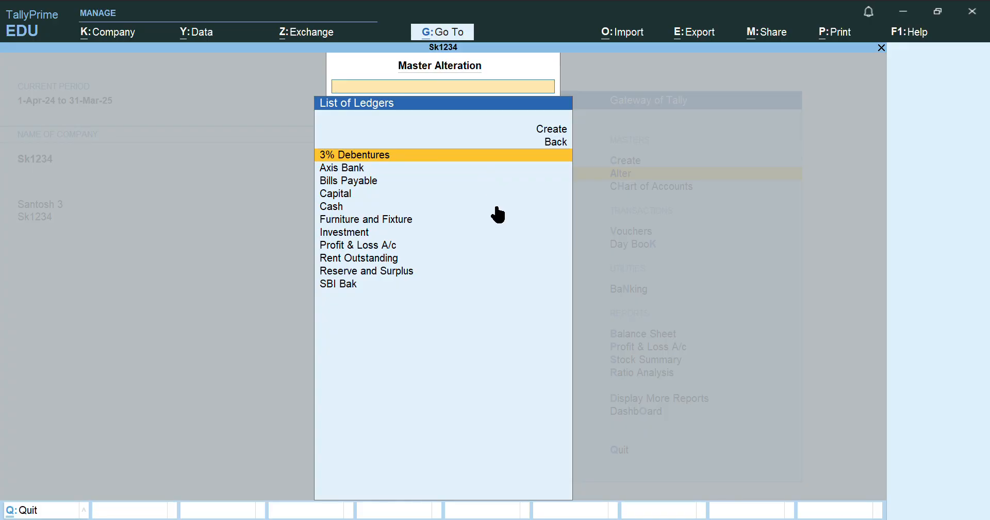
{"action": "key", "text": "Escape"}
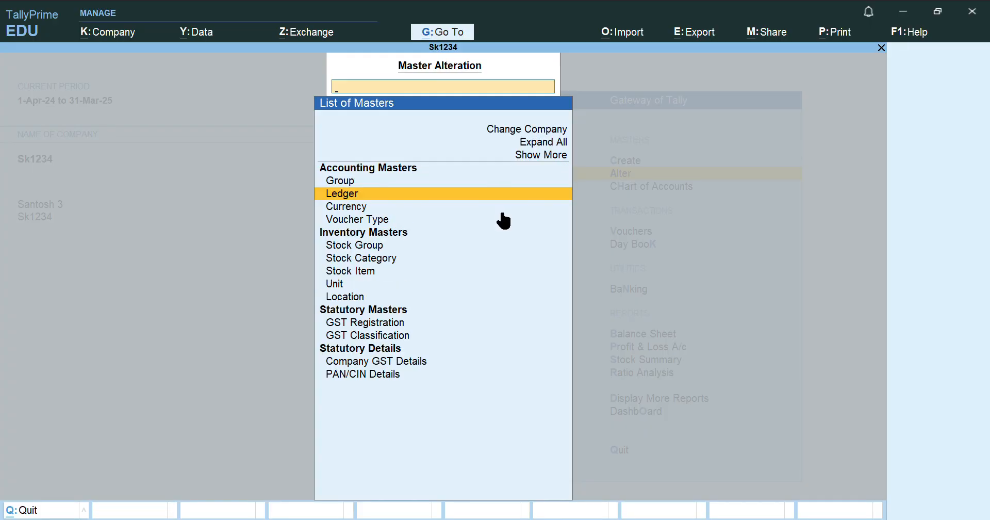
{"action": "key", "text": "Escape"}
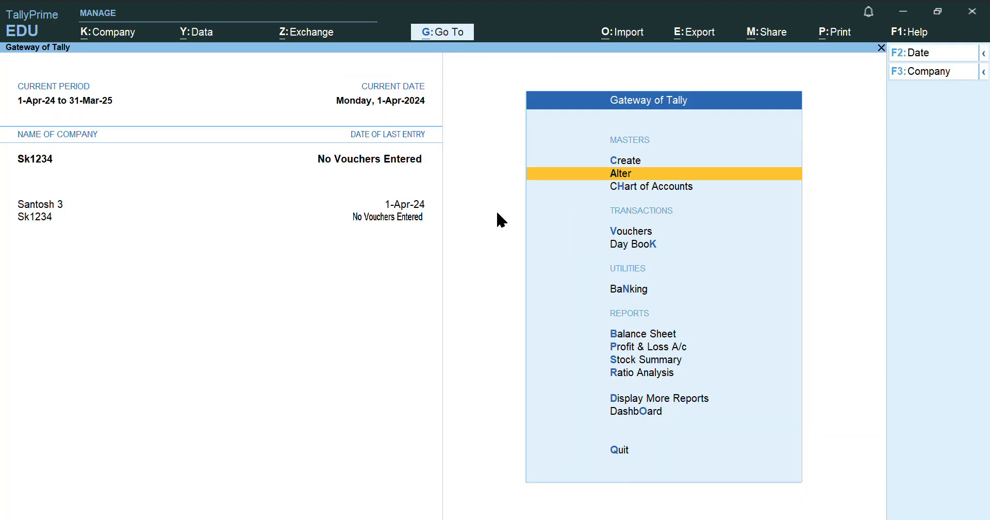
{"action": "left_click", "coordinate": [651, 171]}
Alter the Cash ledger with a 50000 opening balance on the Dr side
{"action": "left_click", "coordinate": [367, 195]}
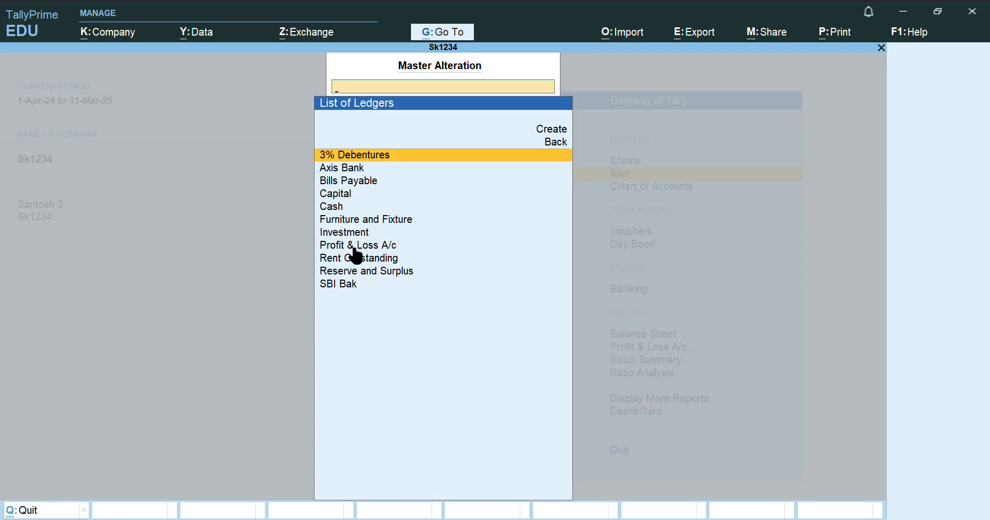
{"action": "left_click", "coordinate": [350, 206]}
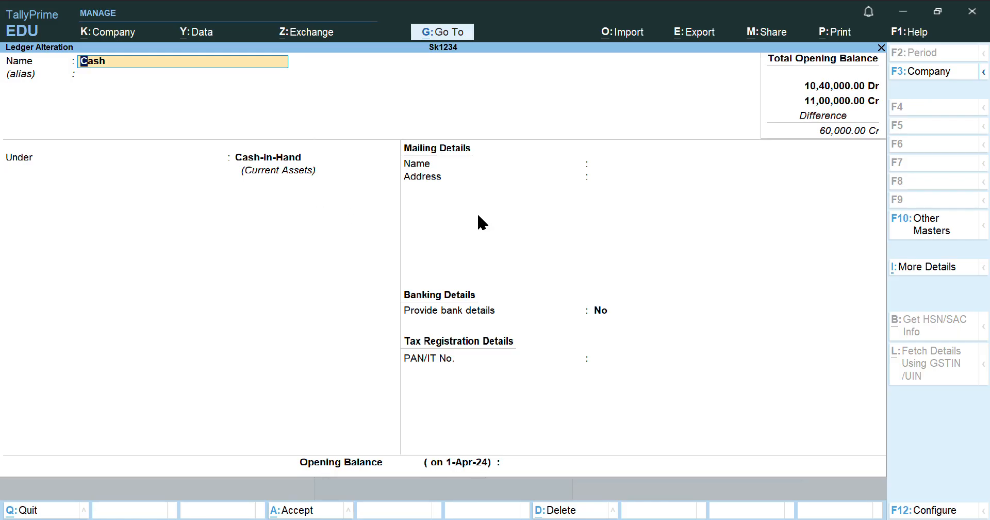
{"action": "key", "text": "Return"}
{"action": "key", "text": "Return"}
{"action": "key", "text": "Return"}
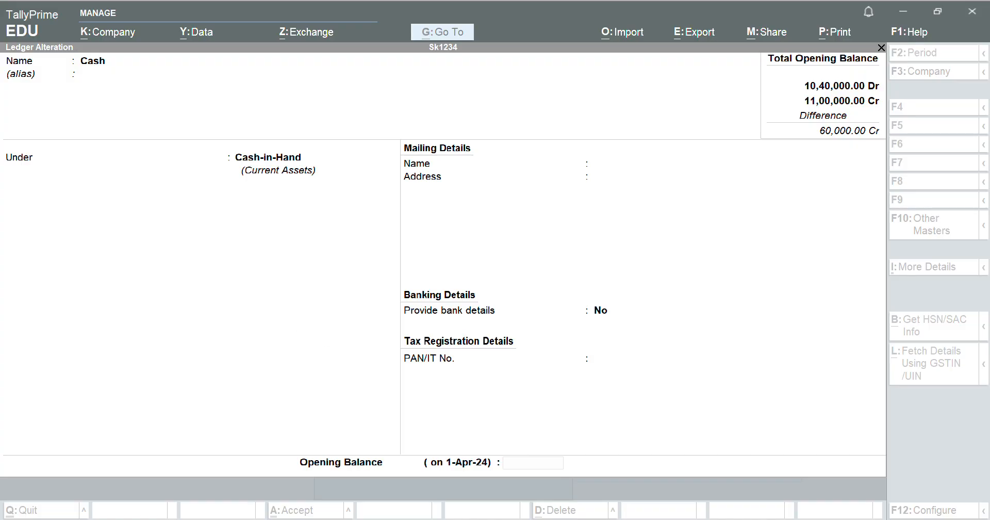
{"action": "left_click", "coordinate": [630, 518]}
{"action": "type", "text": "500000.00"}
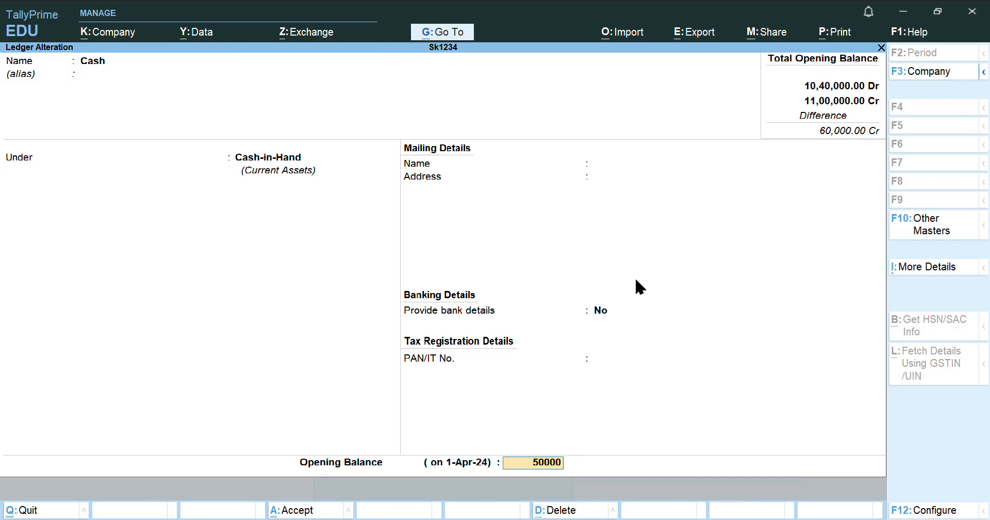
{"action": "key", "text": "Return"}
{"action": "key", "text": "Return"}
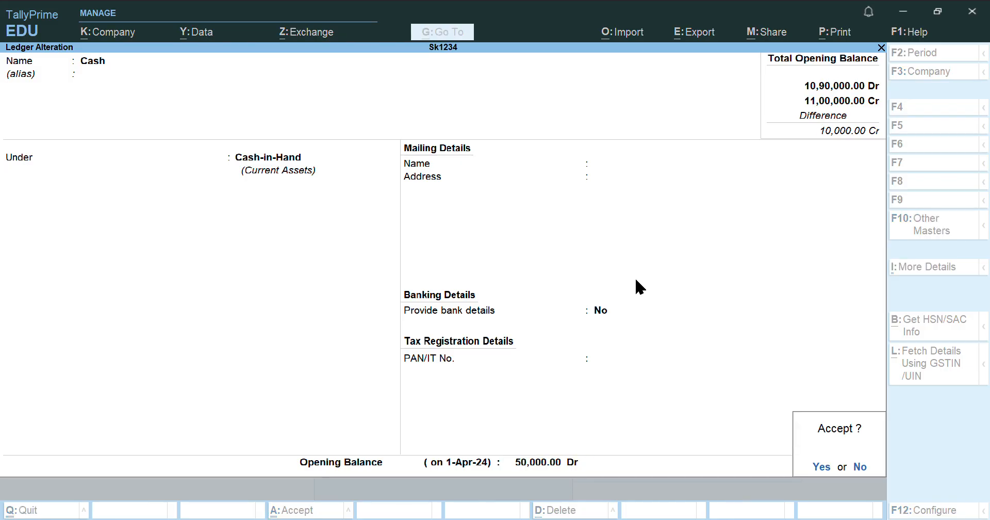
{"action": "key", "text": "Return"}
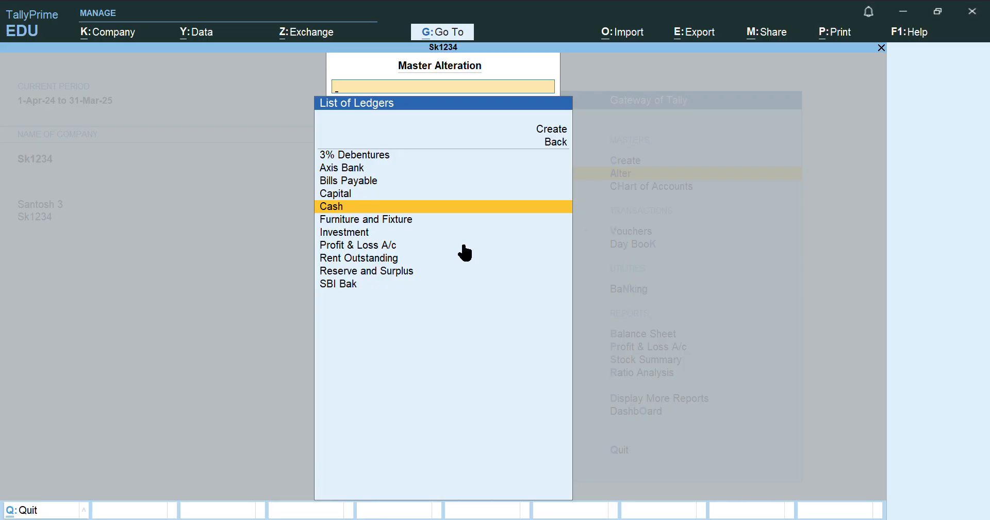
Alter Profit & Loss A/c with a 100000 Cr opening balance, accept it, and exit the ledger list
{"action": "key", "text": "Down"}
{"action": "key", "text": "Down"}
{"action": "key", "text": "Down"}
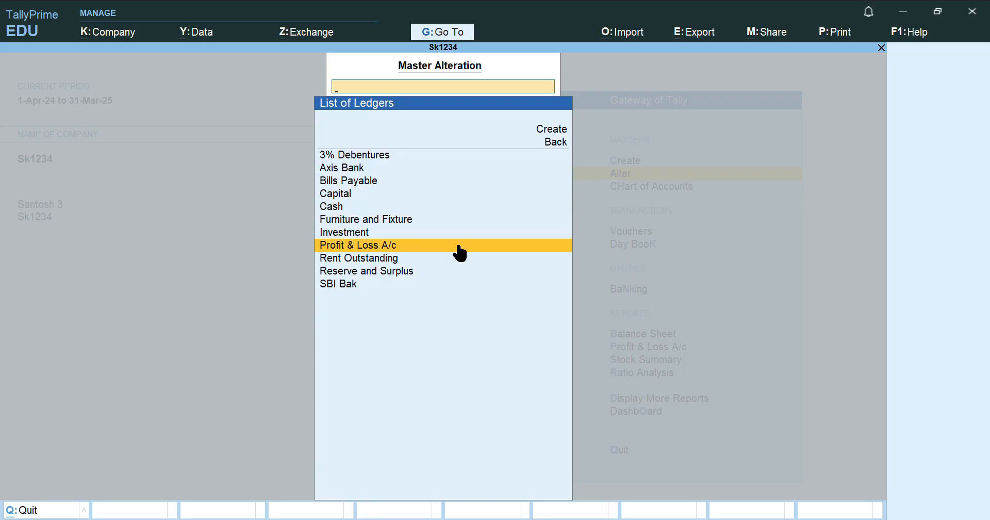
{"action": "key", "text": "Return"}
{"action": "key", "text": "Return"}
{"action": "key", "text": "Return"}
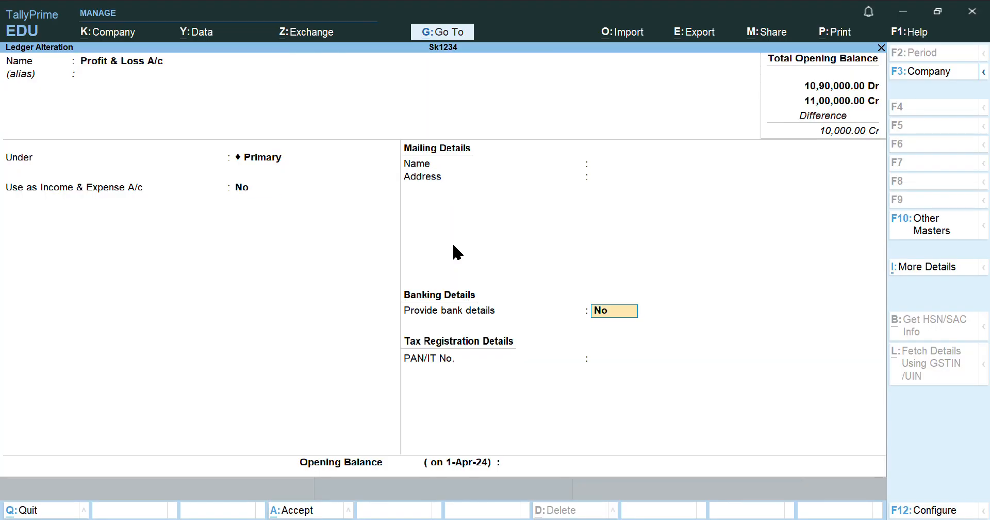
{"action": "key", "text": "Return"}
{"action": "type", "text": "100000"}
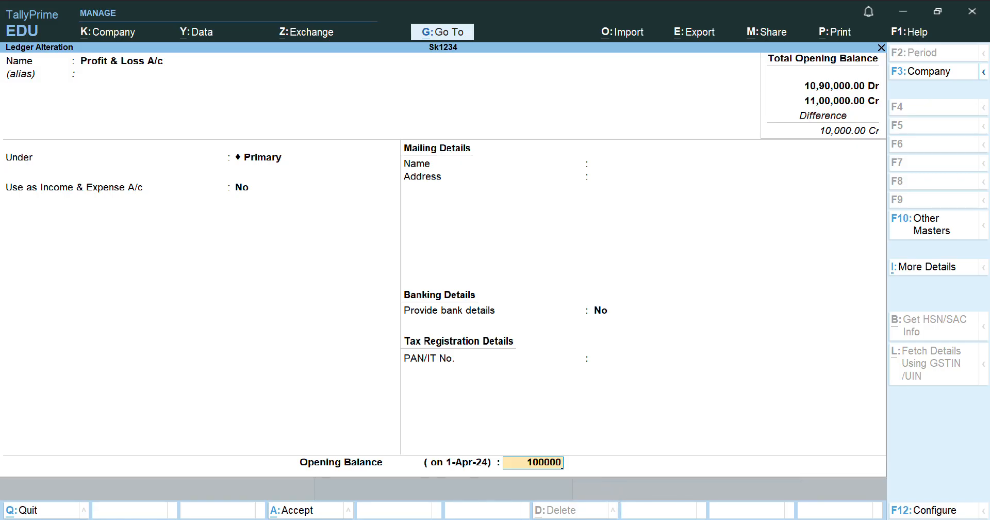
{"action": "key", "text": "Return"}
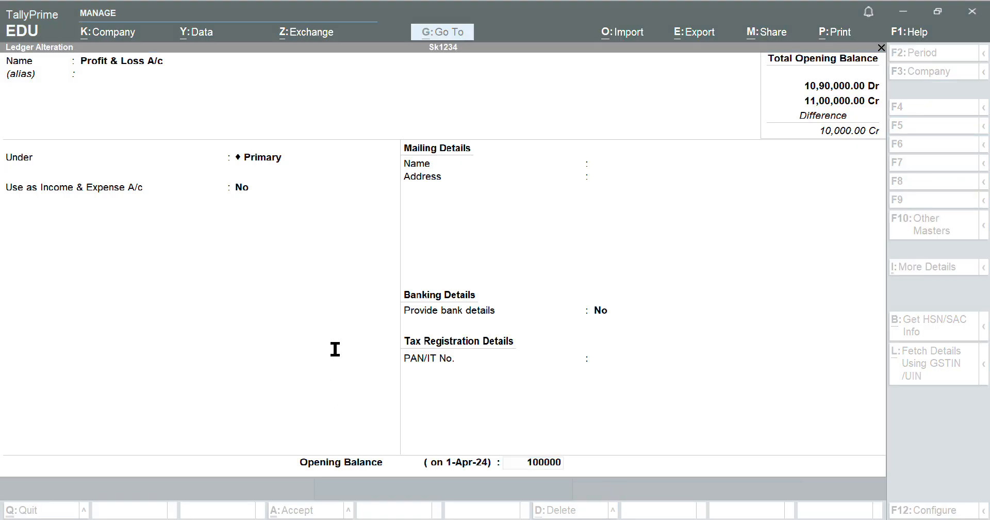
{"action": "key", "text": "alt+Tab"}
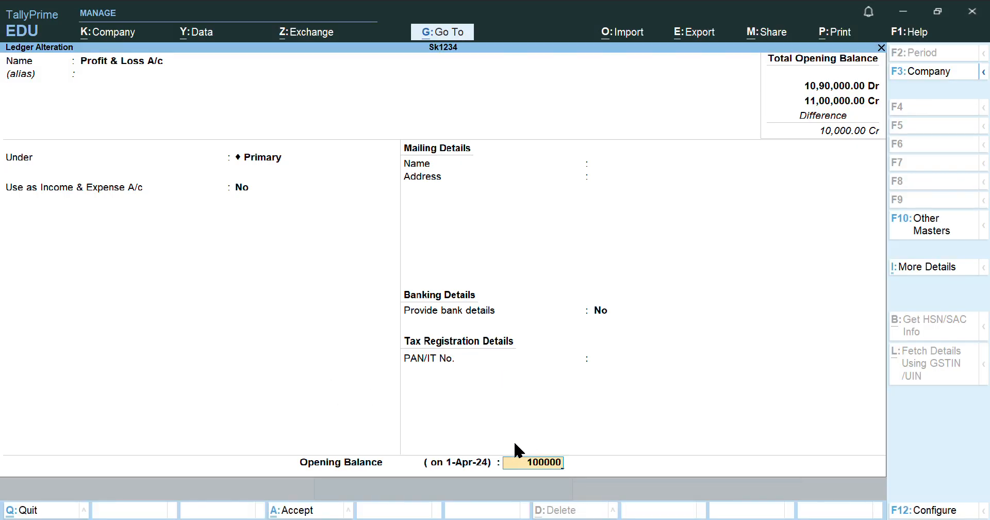
{"action": "key", "text": "Return"}
{"action": "key", "text": "Return"}
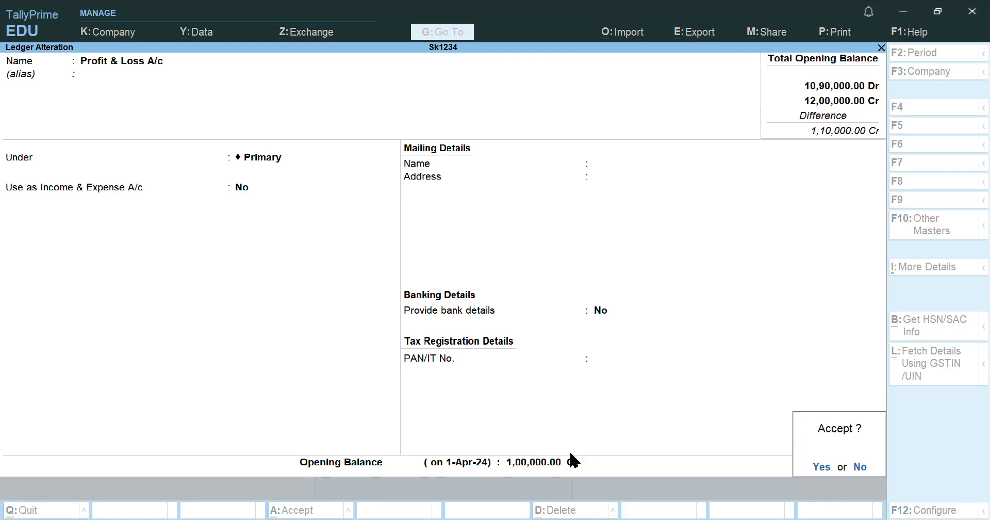
{"action": "key", "text": "Return"}
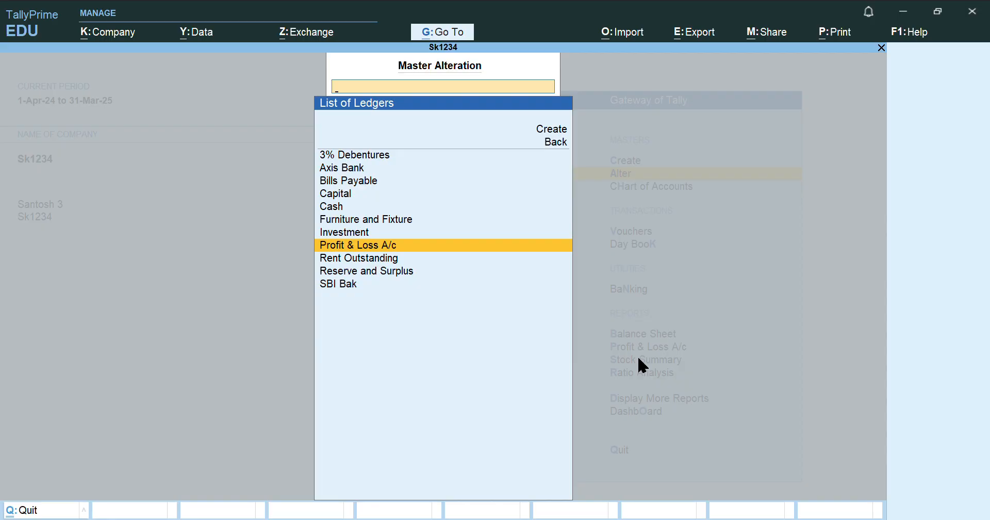
{"action": "key", "text": "Escape"}
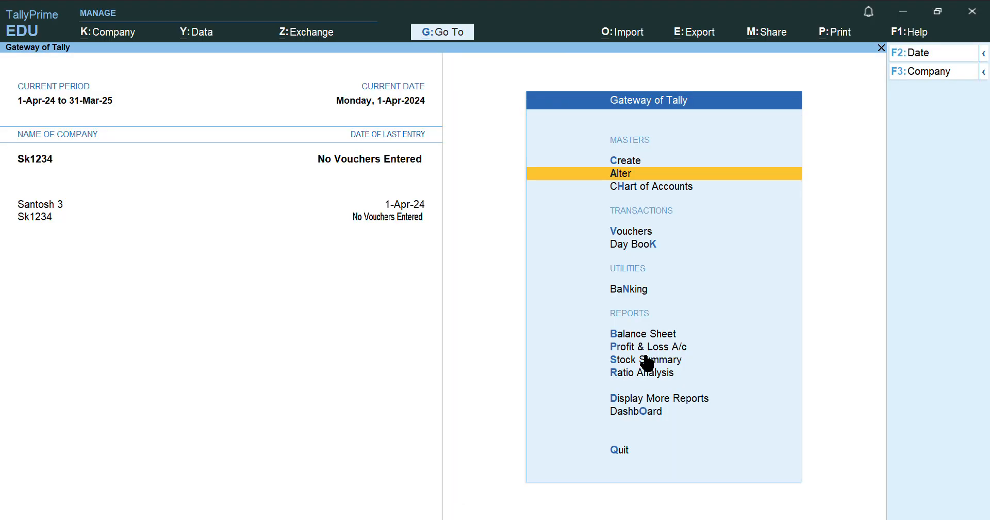
Choose Create, then Ledger from the List of Masters, for a blank Ledger Creation form
{"action": "left_click", "coordinate": [625, 161]}
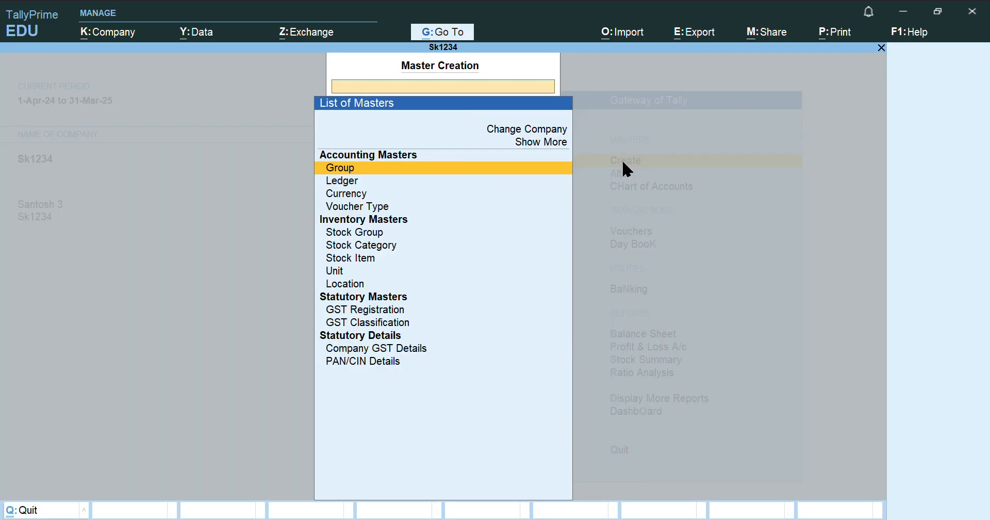
{"action": "left_click", "coordinate": [359, 183]}
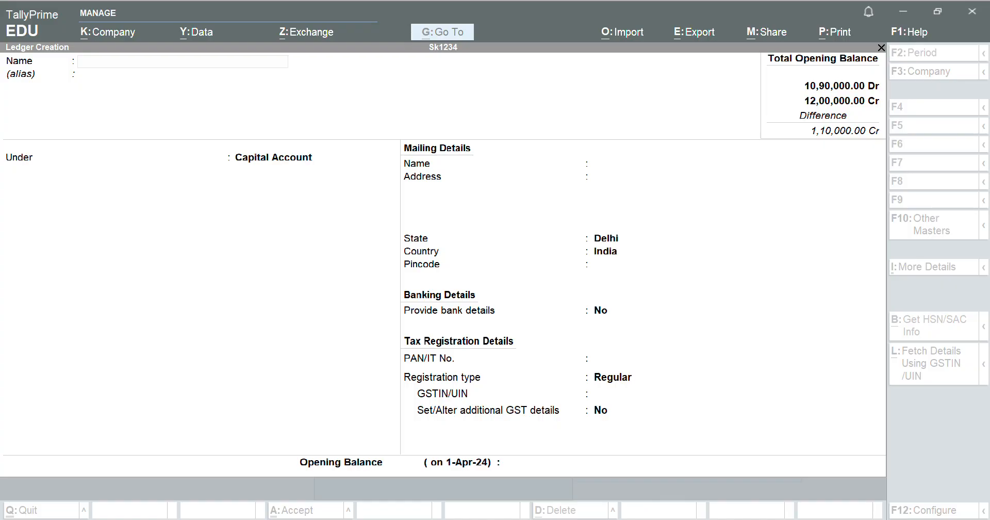
{"action": "key", "text": "alt+Tab"}
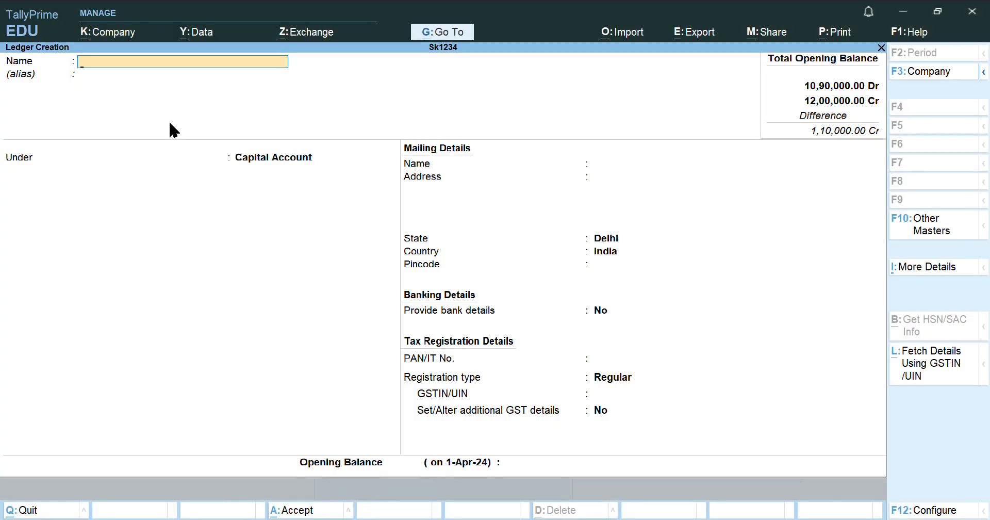
Name the party ledger and place it under Sundry Debtors, keeping Delhi and Regular GST
{"action": "type", "text": "Amita"}
{"action": "key", "text": "Return"}
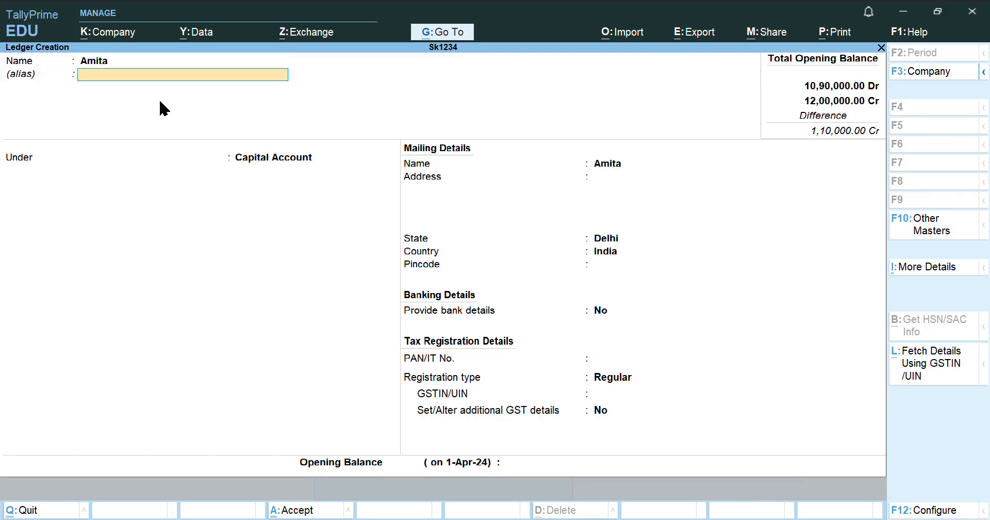
{"action": "key", "text": "Return"}
{"action": "type", "text": "Sun"}
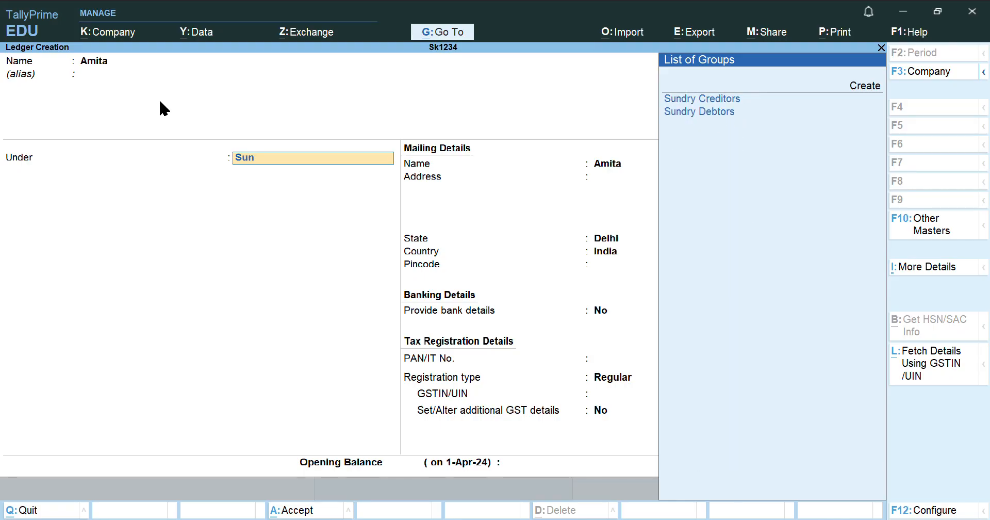
{"action": "key", "text": "Down"}
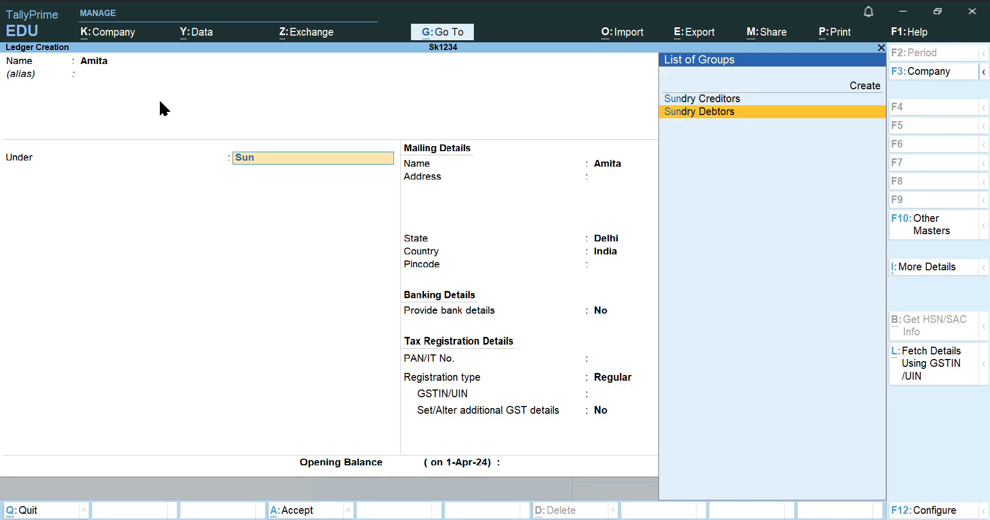
{"action": "key", "text": "Return"}
{"action": "key", "text": "Return"}
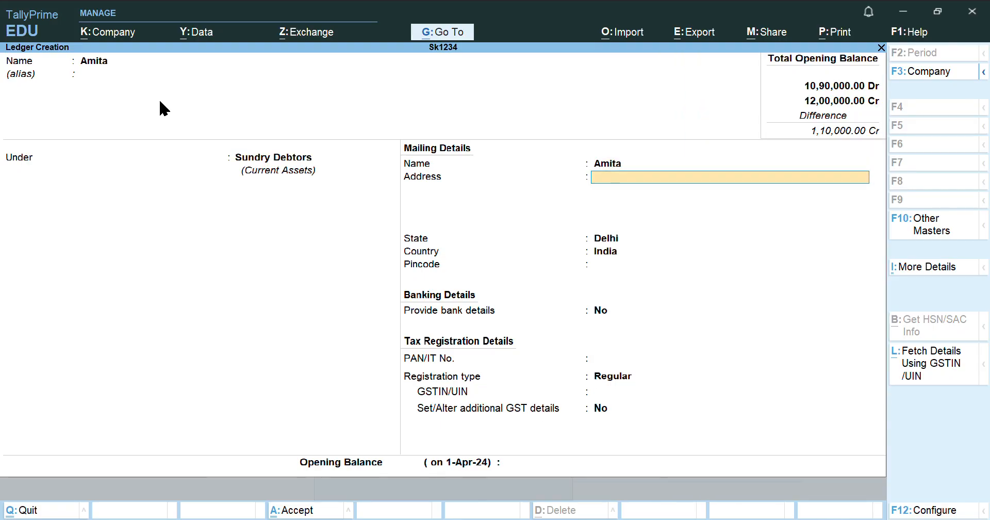
{"action": "key", "text": "Return"}
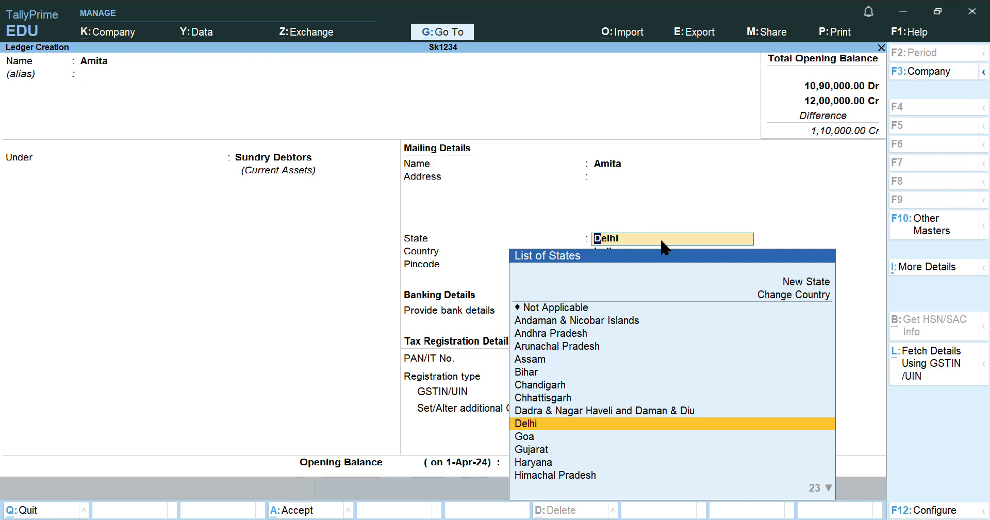
{"action": "key", "text": "Return"}
{"action": "key", "text": "Return"}
{"action": "key", "text": "Return"}
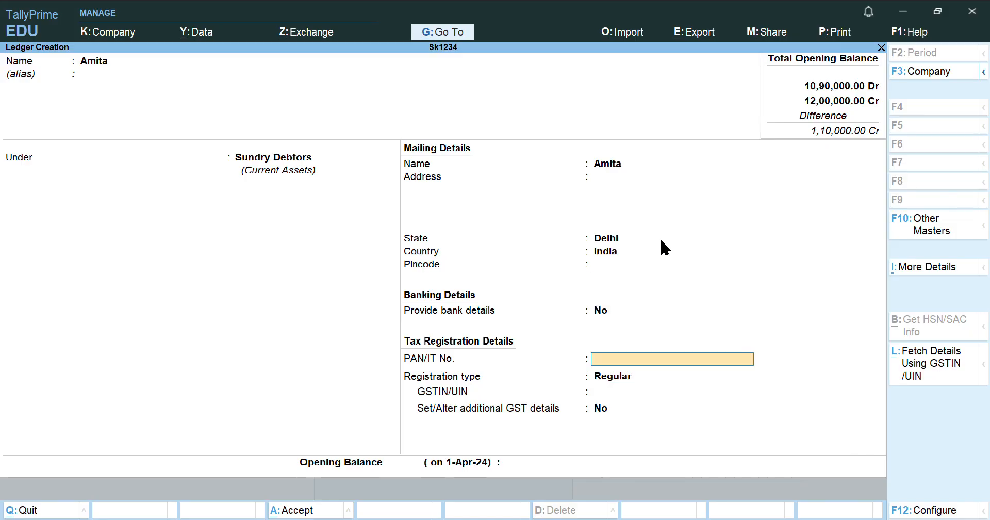
{"action": "key", "text": "Return"}
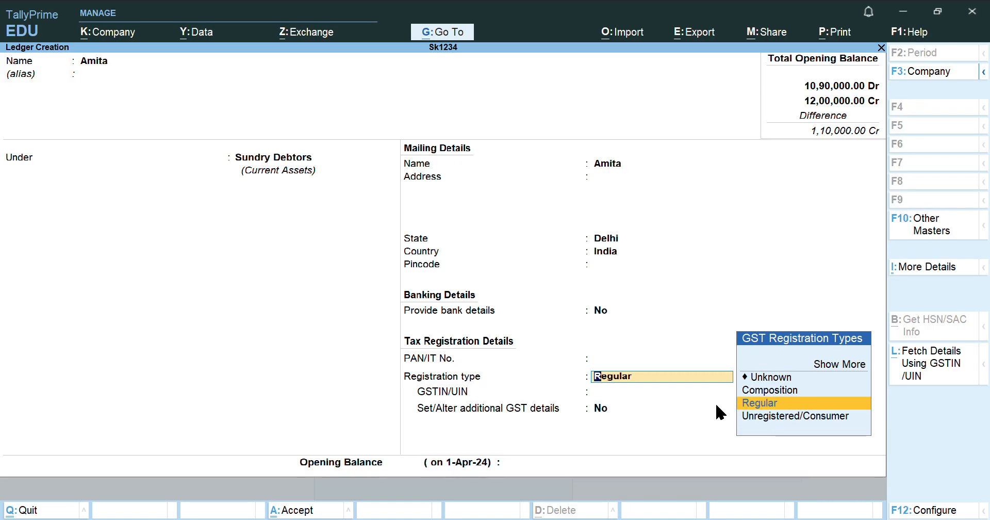
{"action": "key", "text": "Return"}
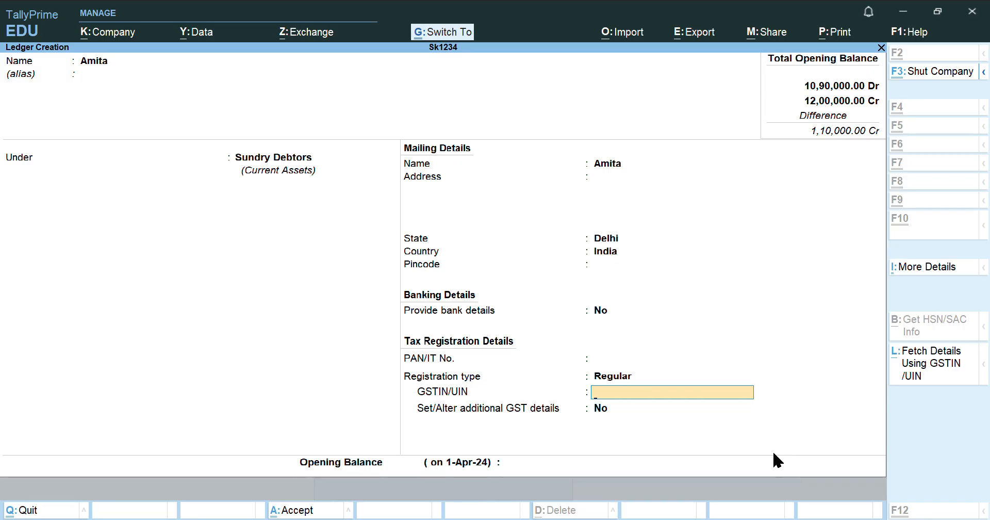
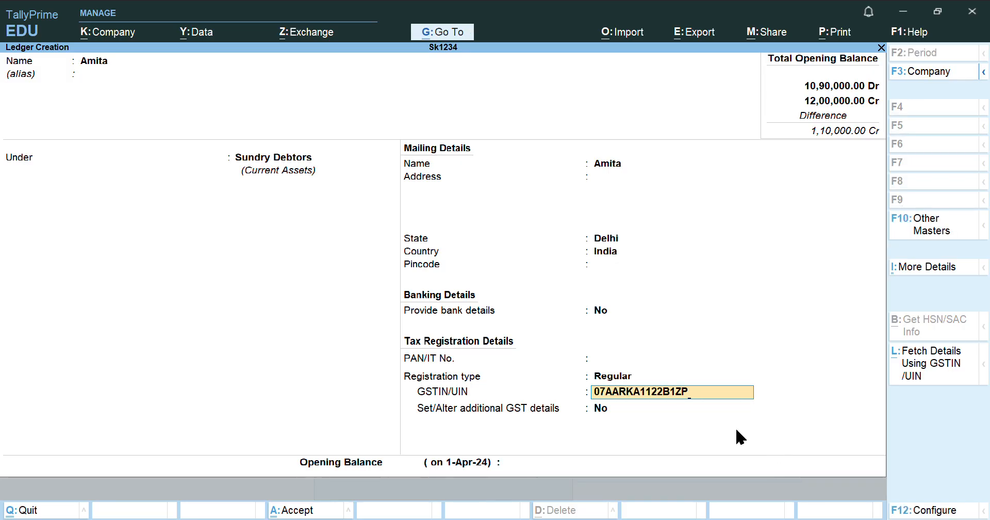
Paste the party's GSTIN and enter a 100000 opening balance
{"action": "key", "text": "Return"}
{"action": "key", "text": "Return"}
{"action": "key", "text": "Return"}
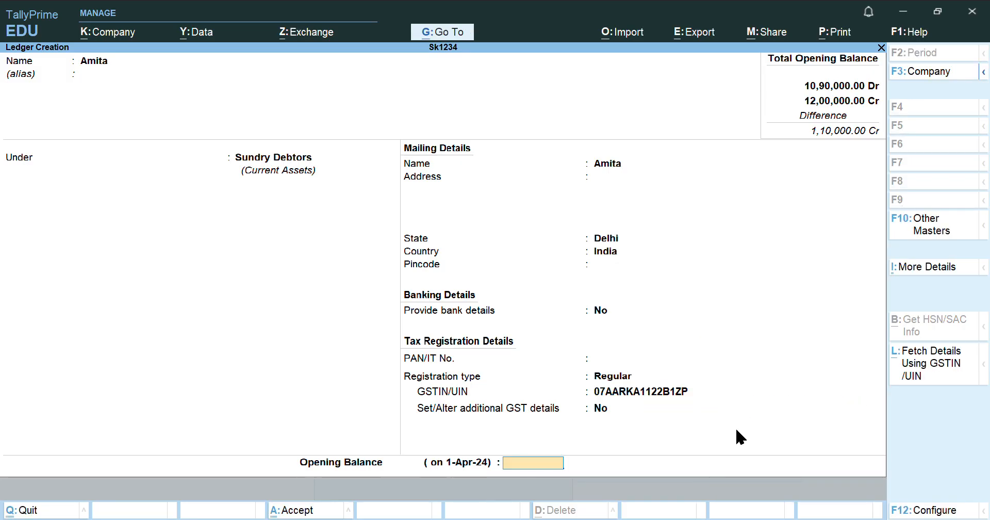
{"action": "key", "text": "Return"}
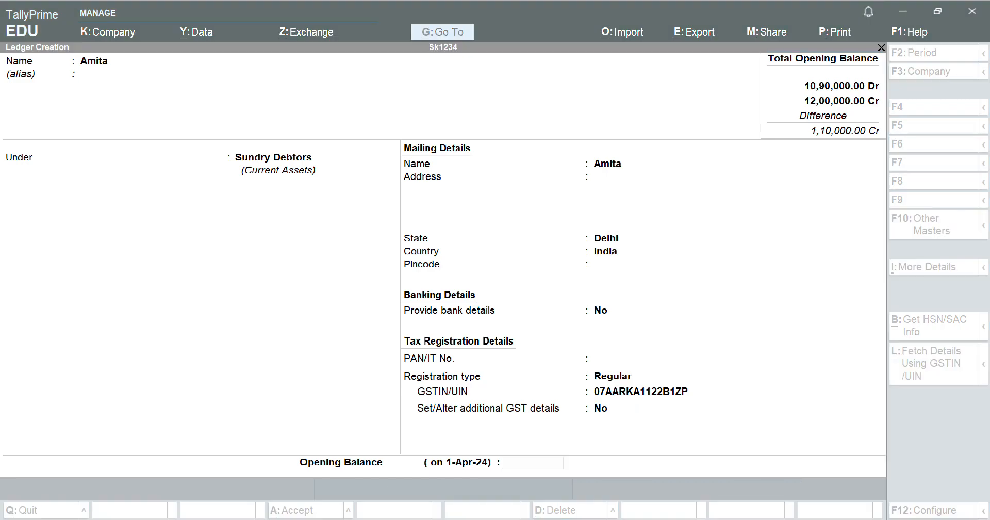
{"action": "key", "text": "alt+Tab"}
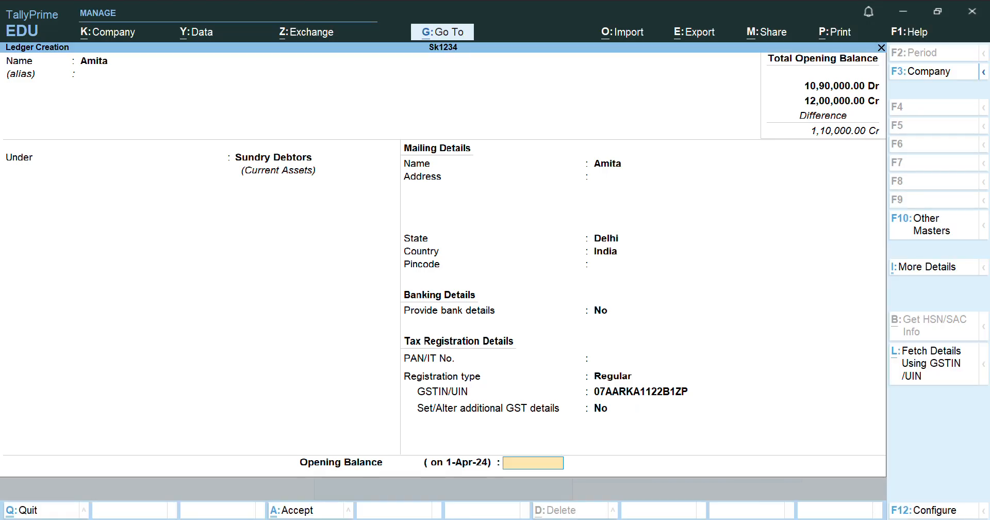
{"action": "type", "text": "100000"}
{"action": "key", "text": "Return"}
Keep the 1,00,000.00 opening balance on the Dr side
{"action": "key", "text": "Return"}
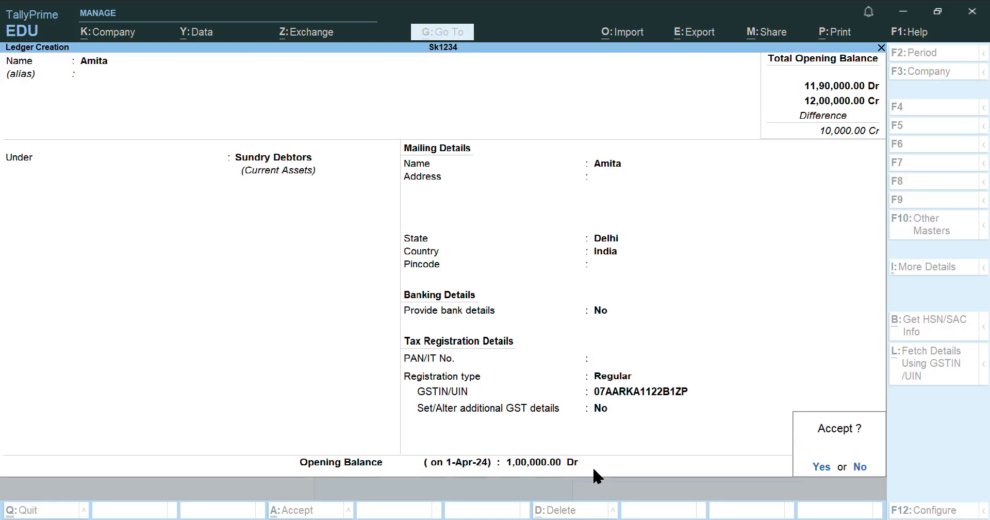
{"action": "key", "text": "Return"}
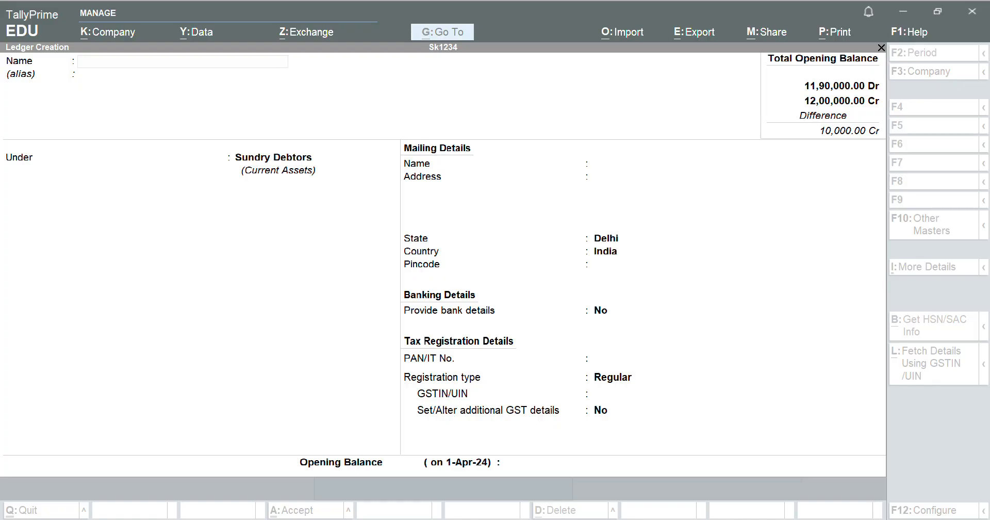
Name the second party ledger under Sundry Debtors, with Goa state and Regular GST
{"action": "type", "text": "Sunita"}
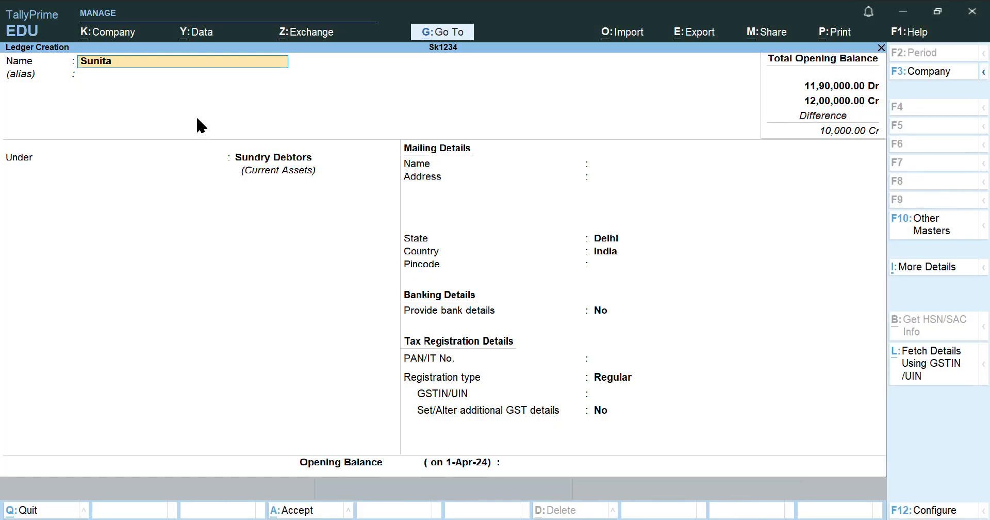
{"action": "key", "text": "Return"}
{"action": "key", "text": "Return"}
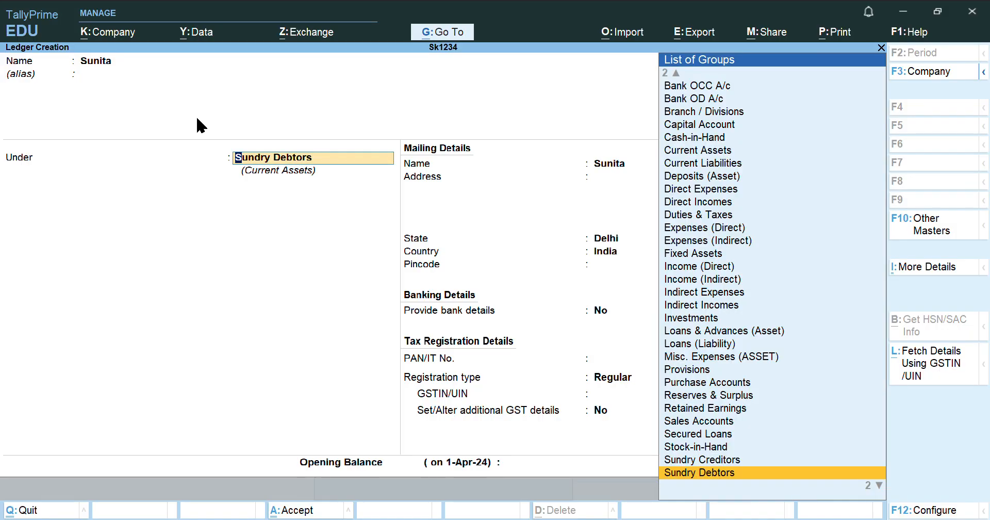
{"action": "key", "text": "Return"}
{"action": "key", "text": "Return"}
{"action": "key", "text": "Return"}
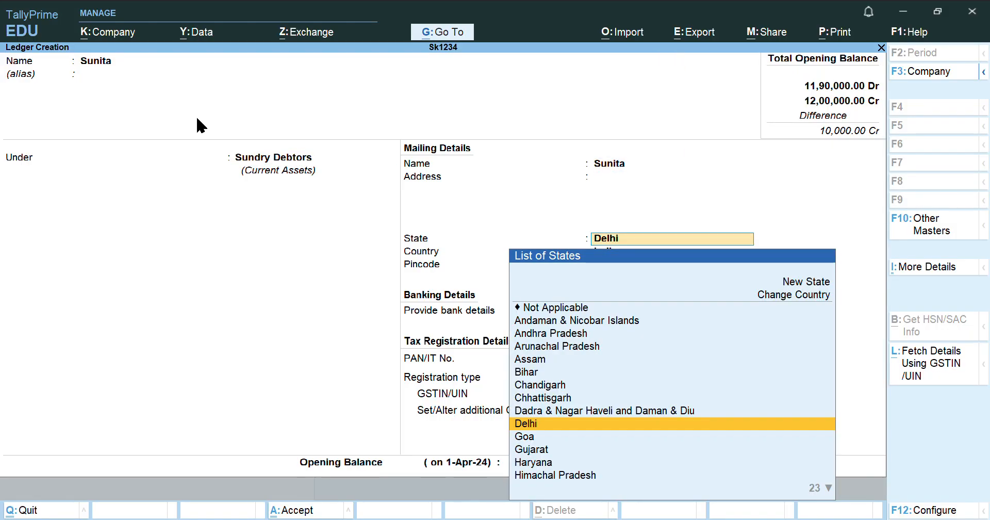
{"action": "key", "text": "Down"}
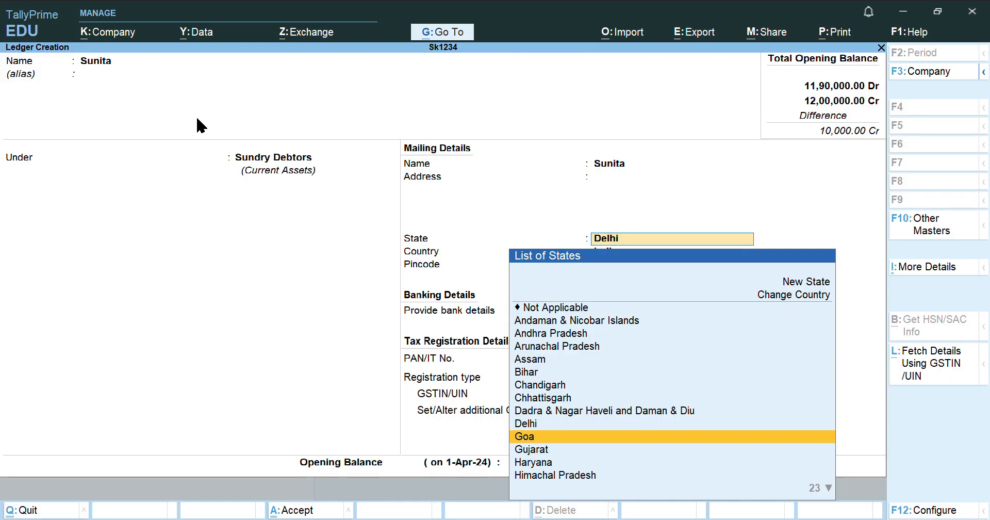
{"action": "key", "text": "Return"}
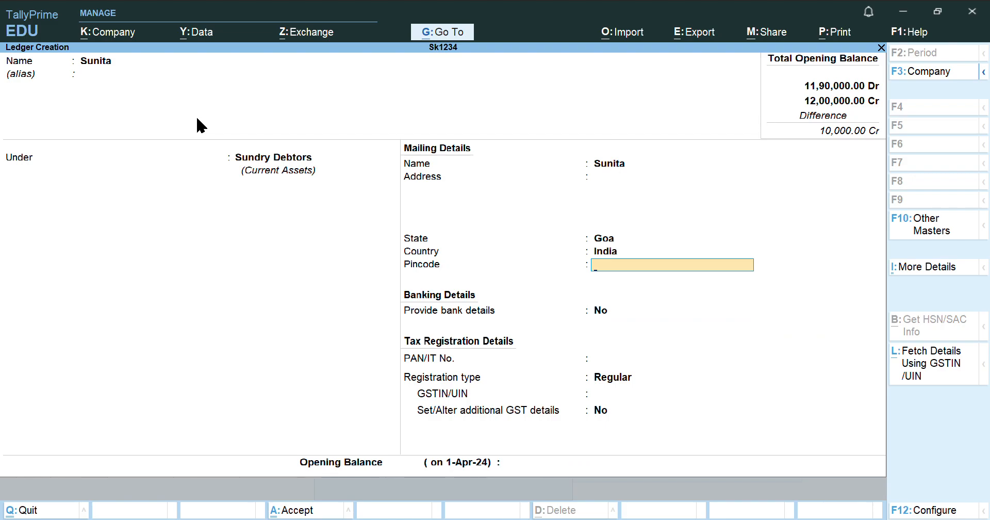
{"action": "key", "text": "Return"}
{"action": "key", "text": "Return"}
{"action": "key", "text": "Return"}
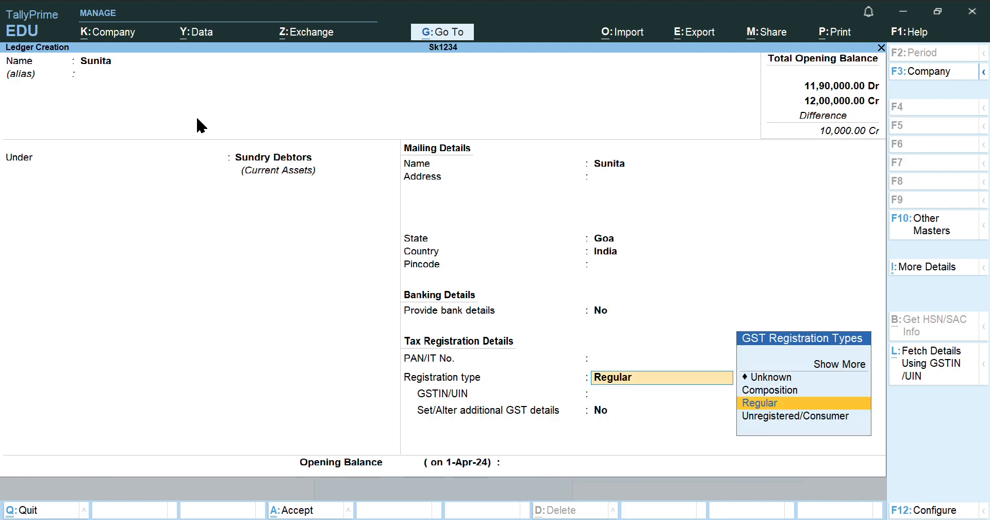
{"action": "key", "text": "Return"}
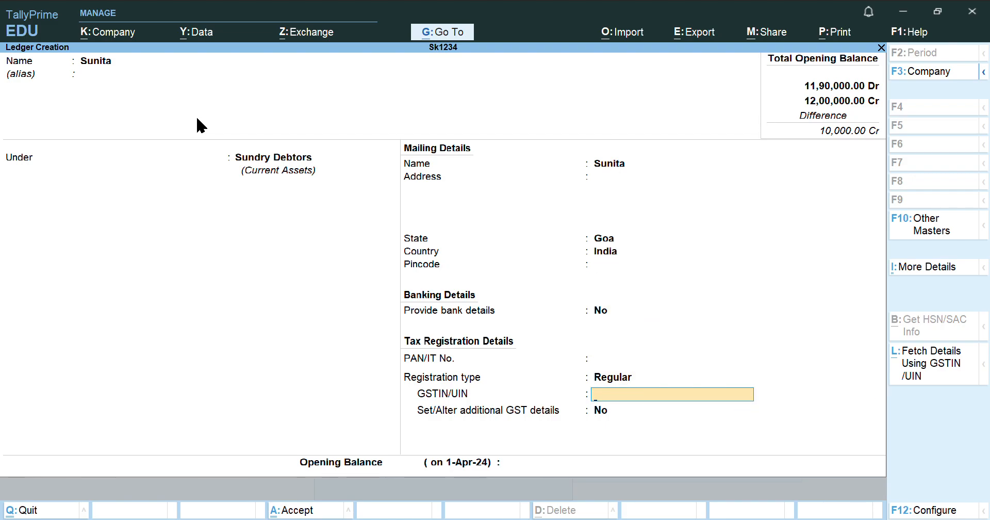
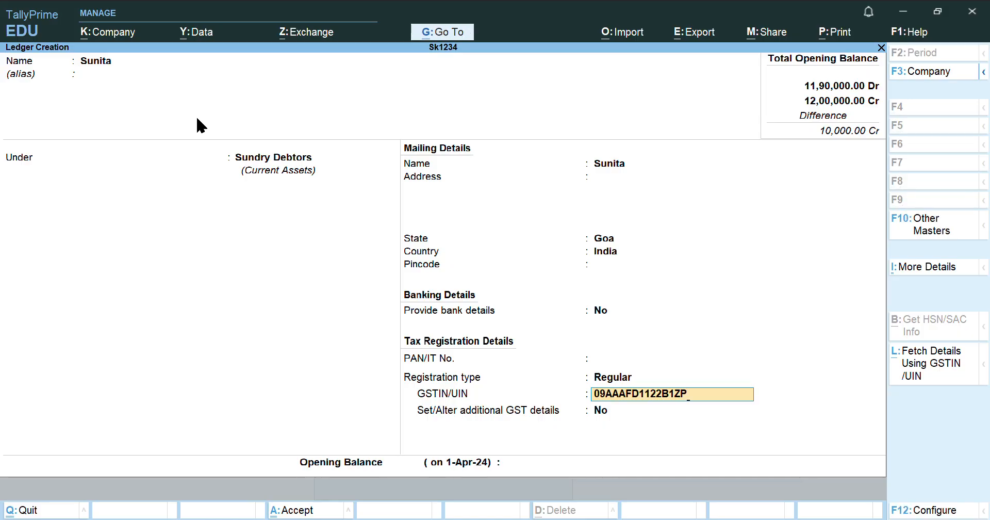
Paste the party's GSTIN and enter a 50000 Dr opening balance
{"action": "key", "text": "Return"}
{"action": "key", "text": "Return"}
{"action": "key", "text": "Return"}
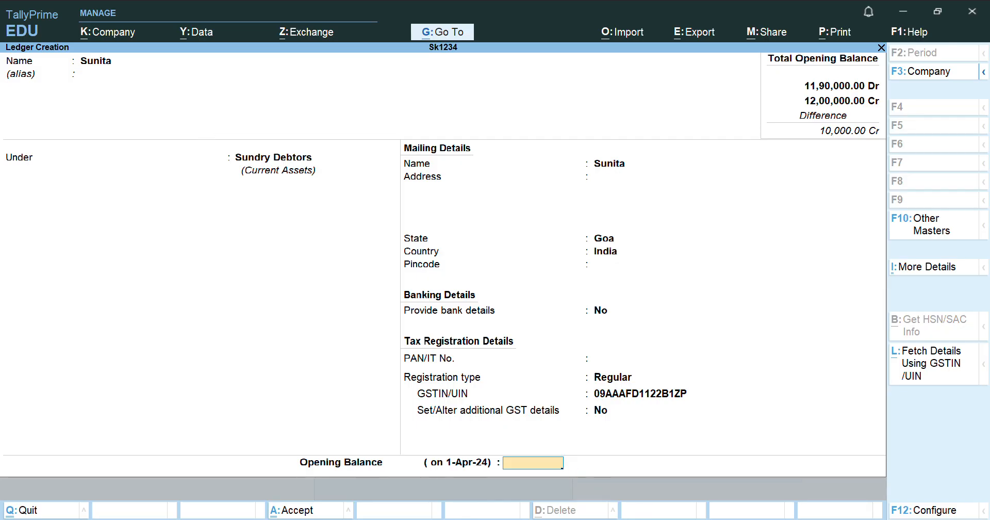
{"action": "key", "text": "Return"}
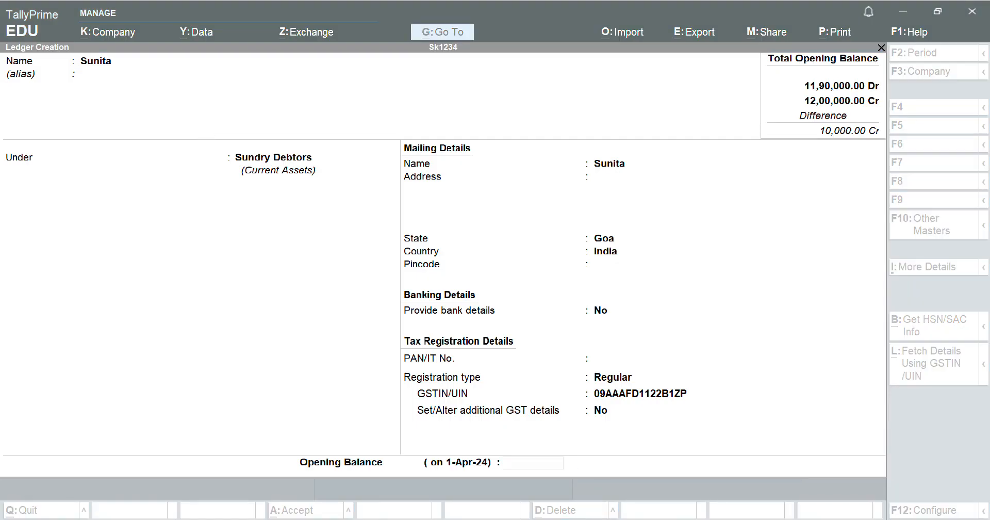
{"action": "type", "text": "50000"}
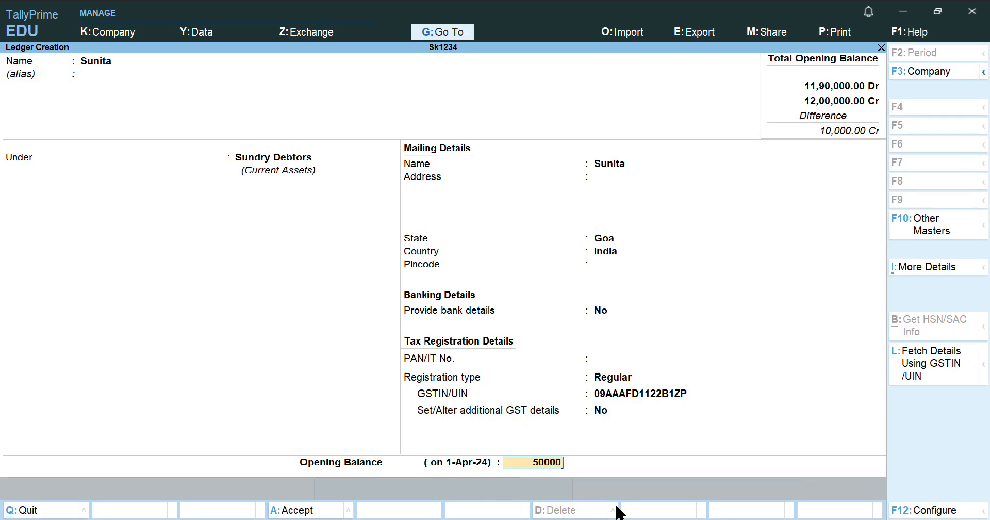
{"action": "key", "text": "Return"}
{"action": "key", "text": "Return"}
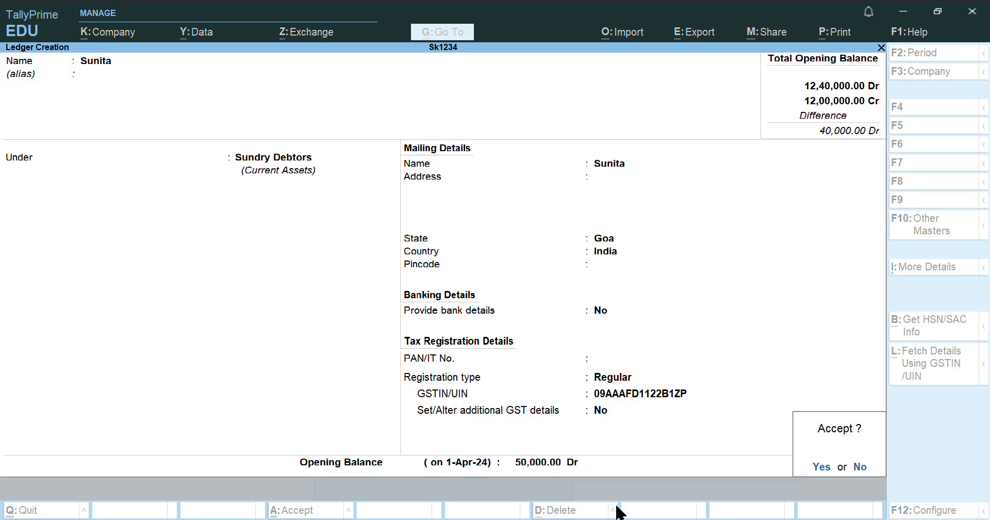
{"action": "key", "text": "Return"}
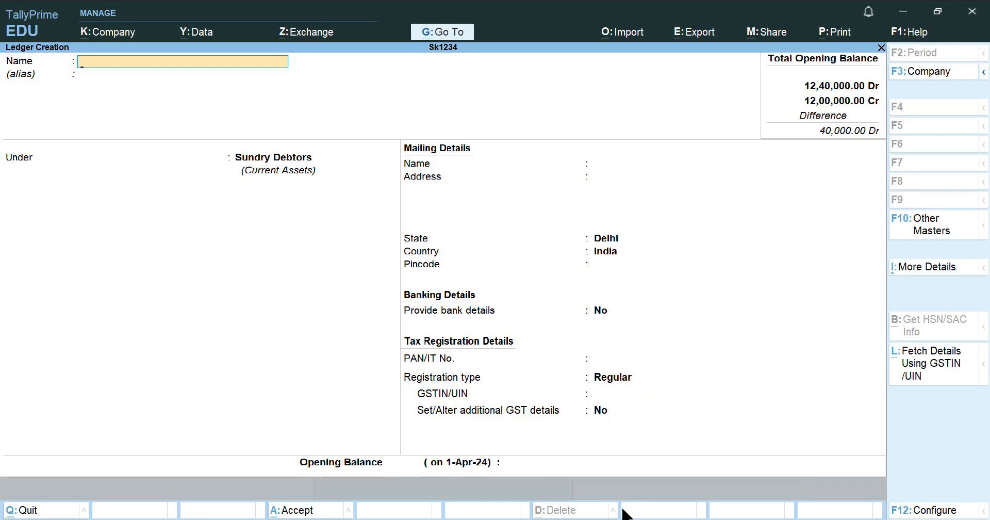
{"action": "left_click", "coordinate": [625, 519]}
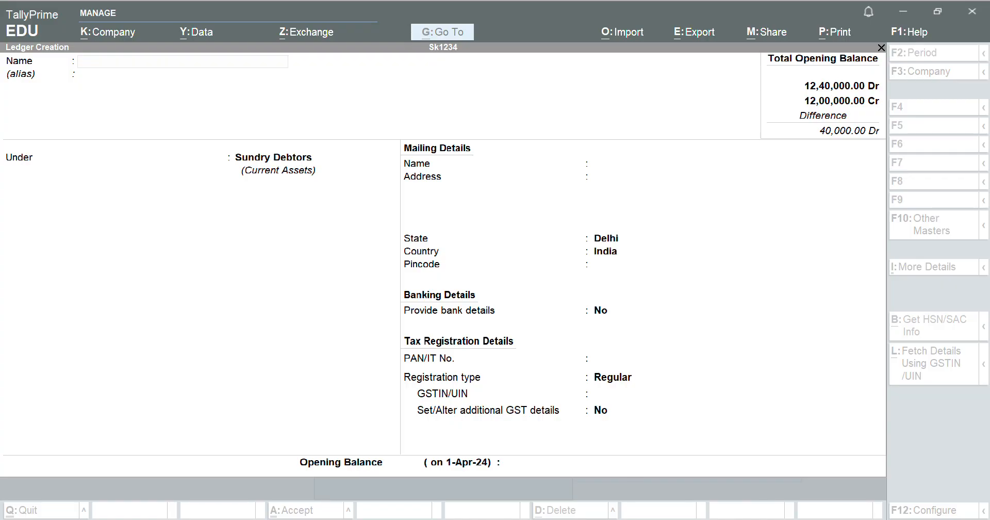
Name the new party ledger and place it under Sundry Creditors
{"action": "left_click", "coordinate": [309, 179]}
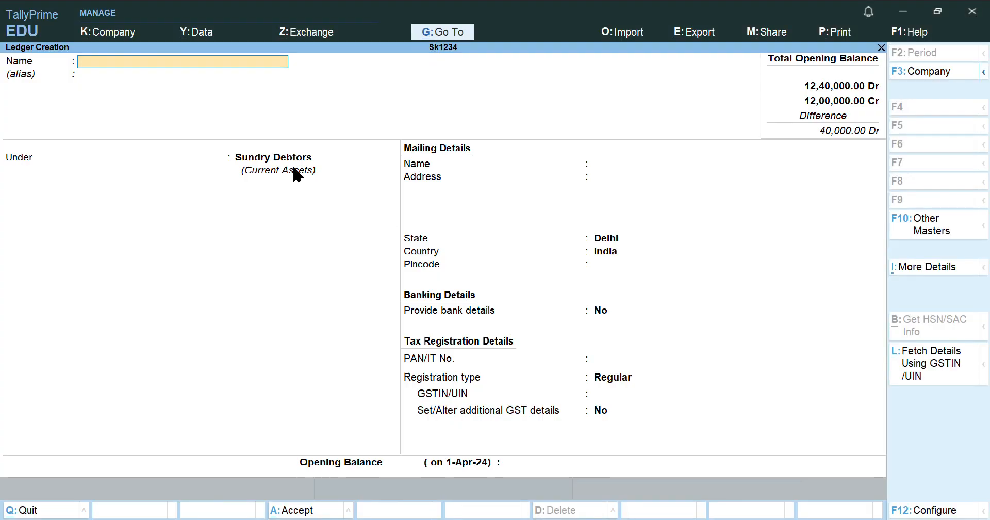
{"action": "type", "text": "Rama"}
{"action": "key", "text": "Return"}
{"action": "key", "text": "Return"}
{"action": "type", "text": "Sun"}
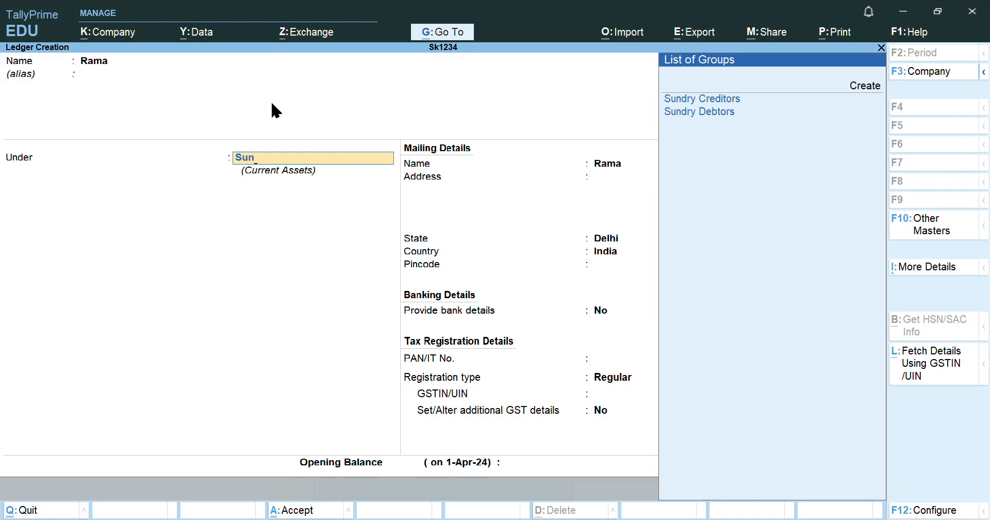
{"action": "key", "text": "Return"}
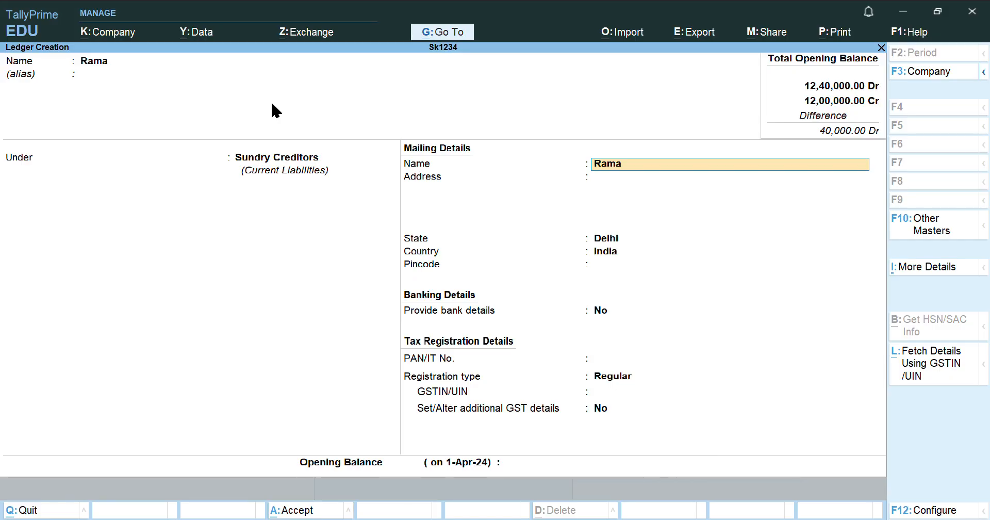
{"action": "key", "text": "Return"}
{"action": "key", "text": "Return"}
{"action": "key", "text": "Return"}
{"action": "key", "text": "Return"}
{"action": "key", "text": "Return"}
{"action": "key", "text": "Return"}
{"action": "key", "text": "Return"}
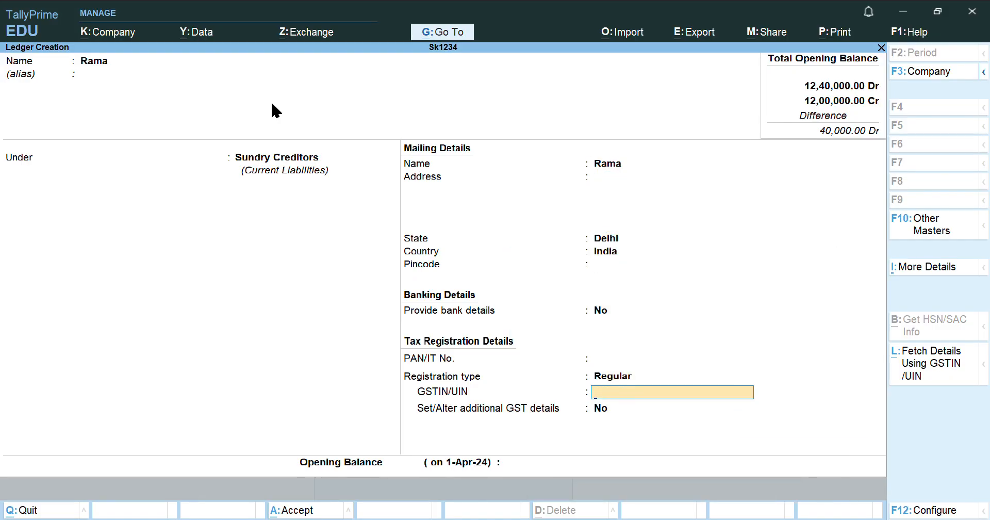
Paste the party's GSTIN and enter a 160000 Cr opening balance
{"action": "key", "text": "ctrl+alt+v"}
{"action": "key", "text": "Return"}
{"action": "key", "text": "Return"}
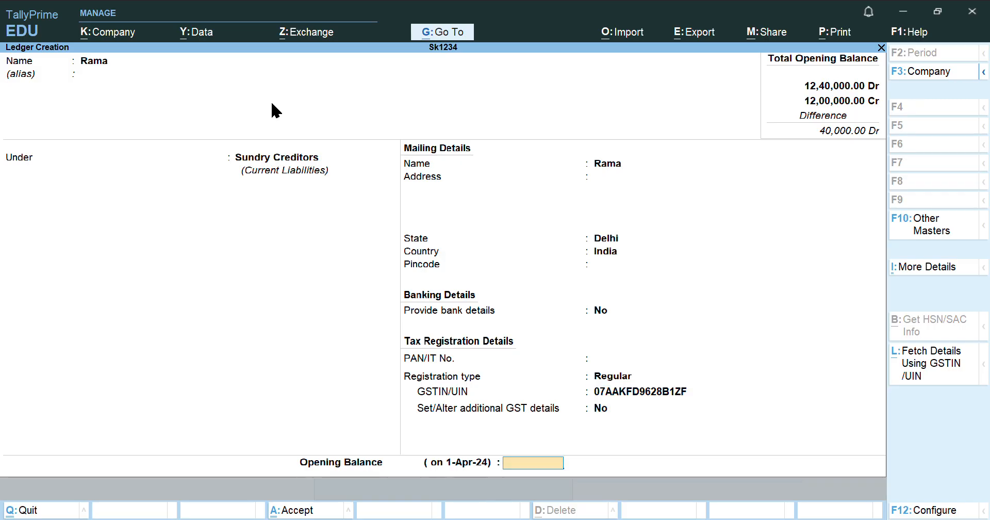
{"action": "key", "text": "Return"}
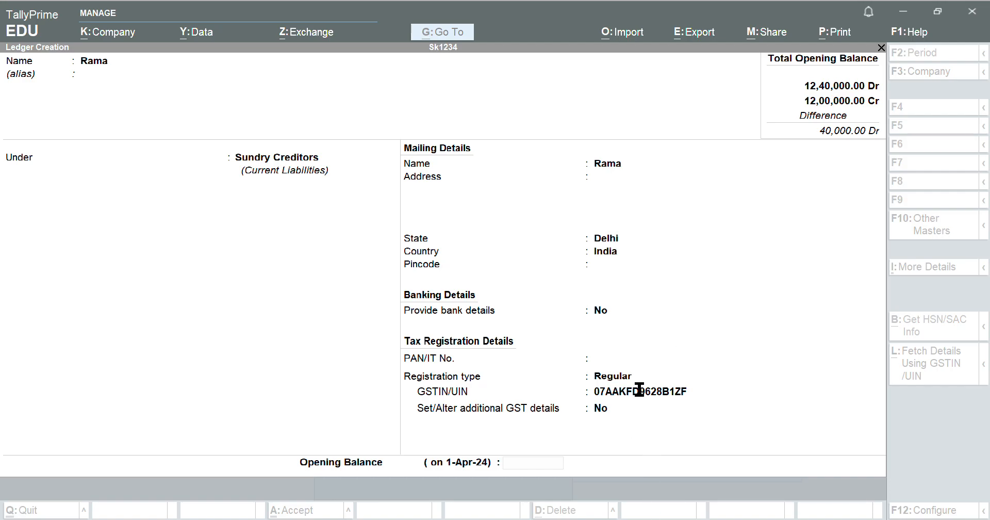
{"action": "left_click", "coordinate": [651, 450]}
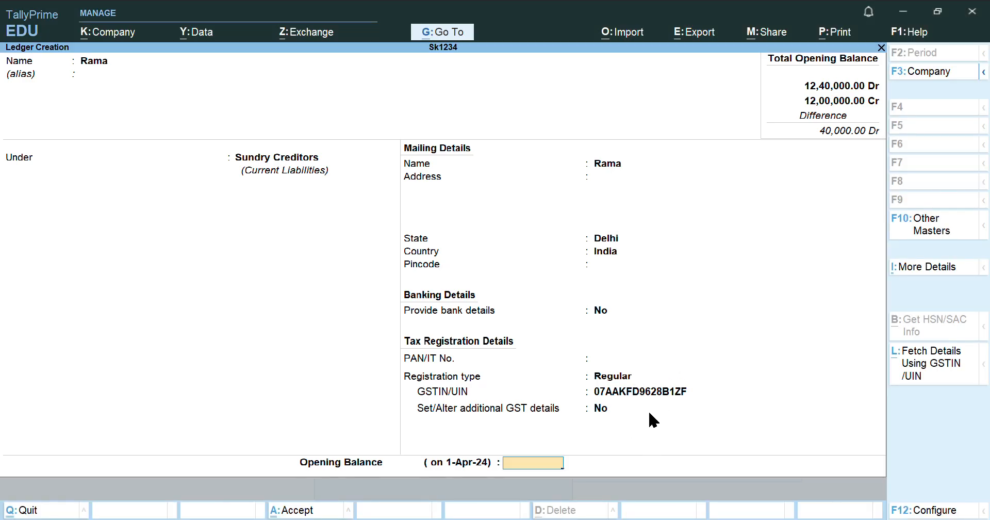
{"action": "type", "text": "160000"}
{"action": "key", "text": "Return"}
{"action": "key", "text": "Return"}
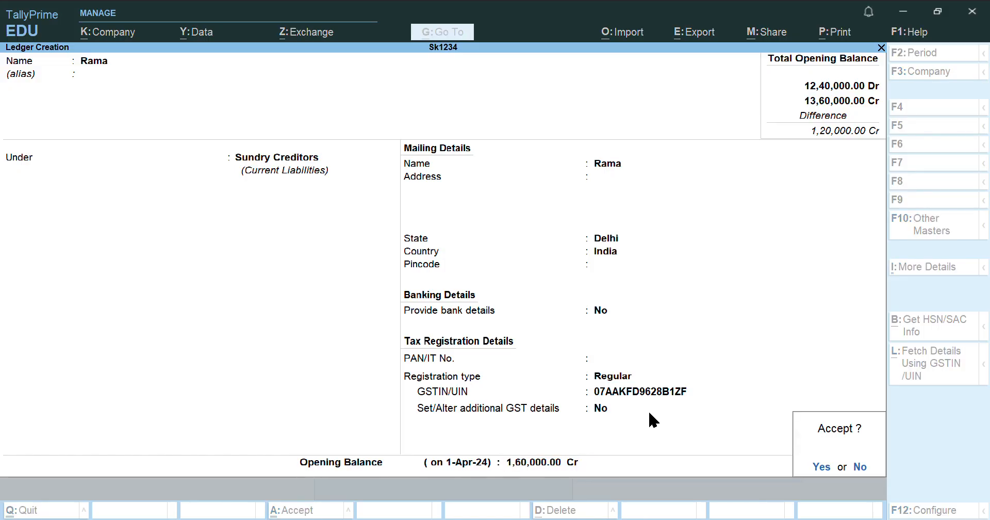
{"action": "key", "text": "Return"}
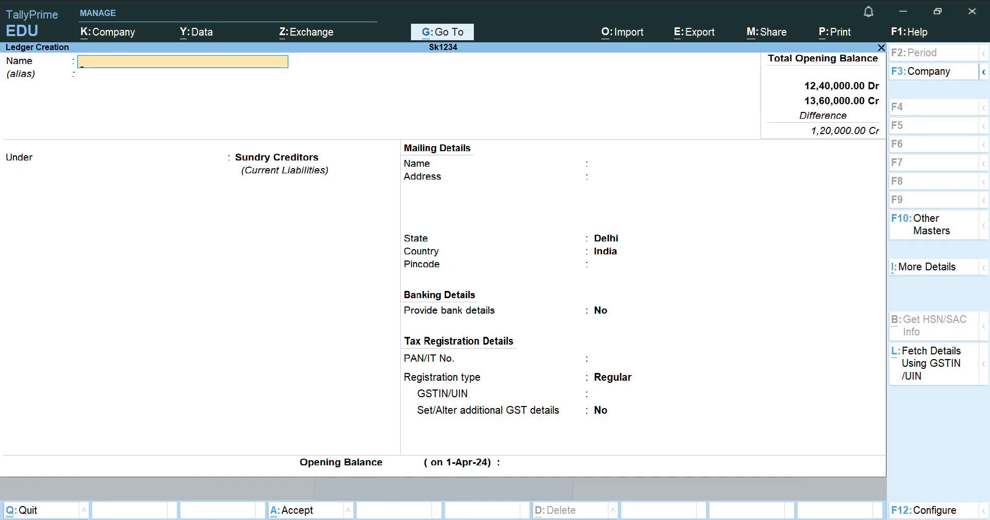
{"action": "left_click", "coordinate": [632, 519]}
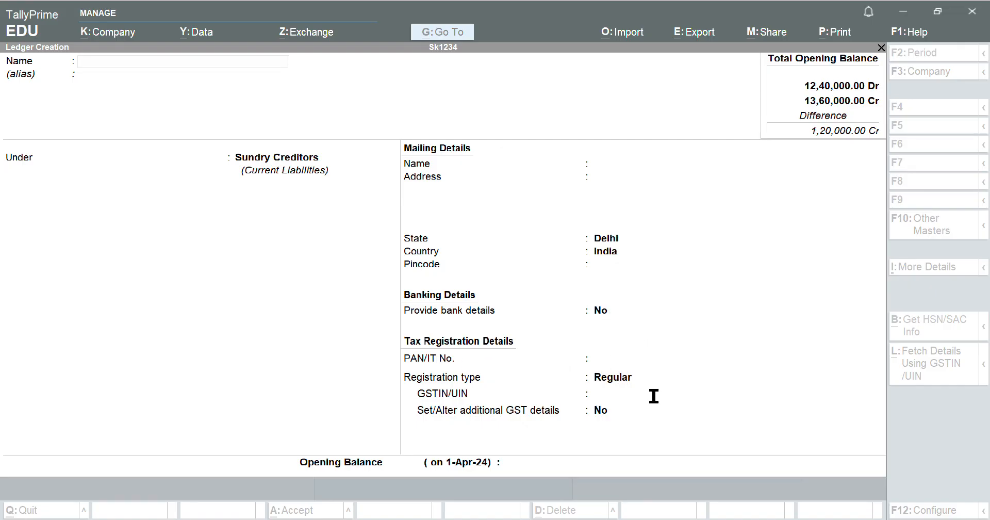
Name the next party ledger under Sundry Creditors with Gujarat as its state
{"action": "key", "text": "alt+Tab"}
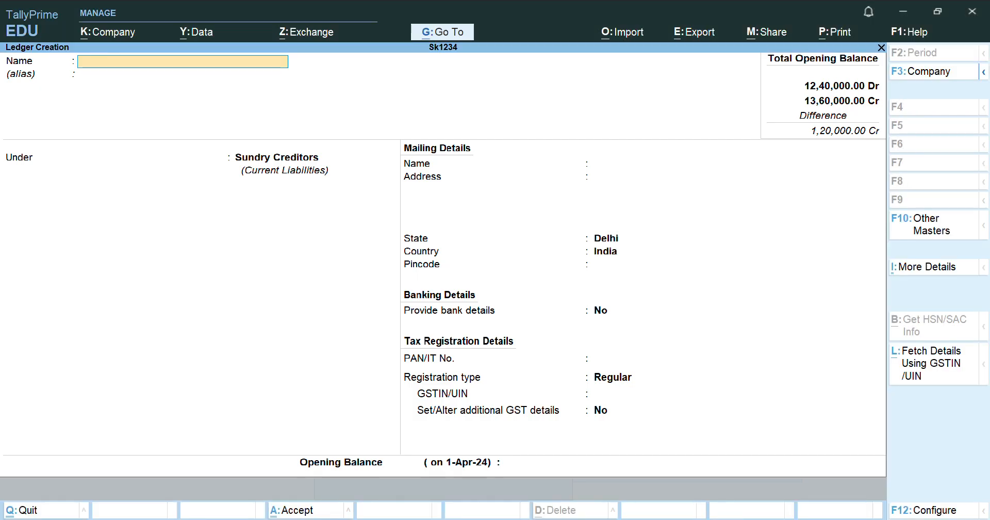
{"action": "type", "text": "Jaya"}
{"action": "key", "text": "Return"}
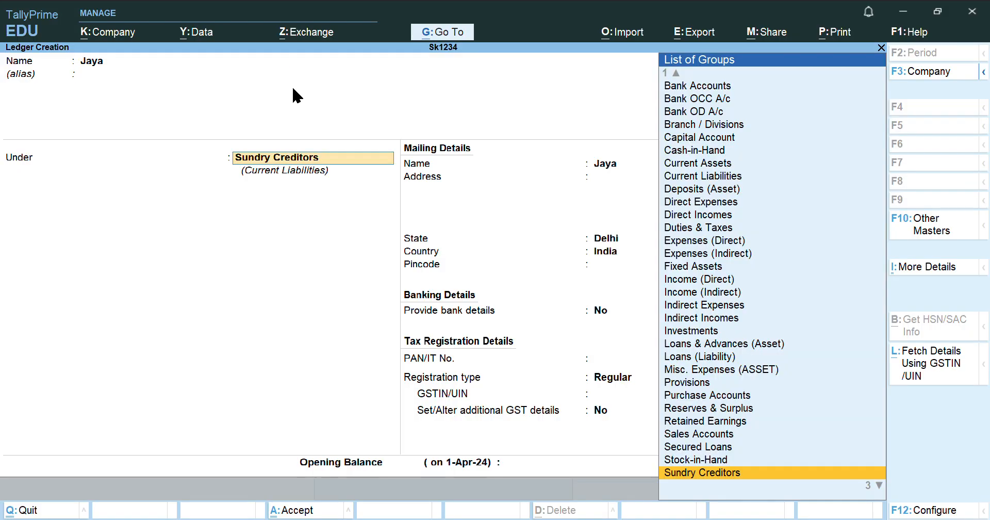
{"action": "key", "text": "Return"}
{"action": "key", "text": "Return"}
{"action": "key", "text": "Return"}
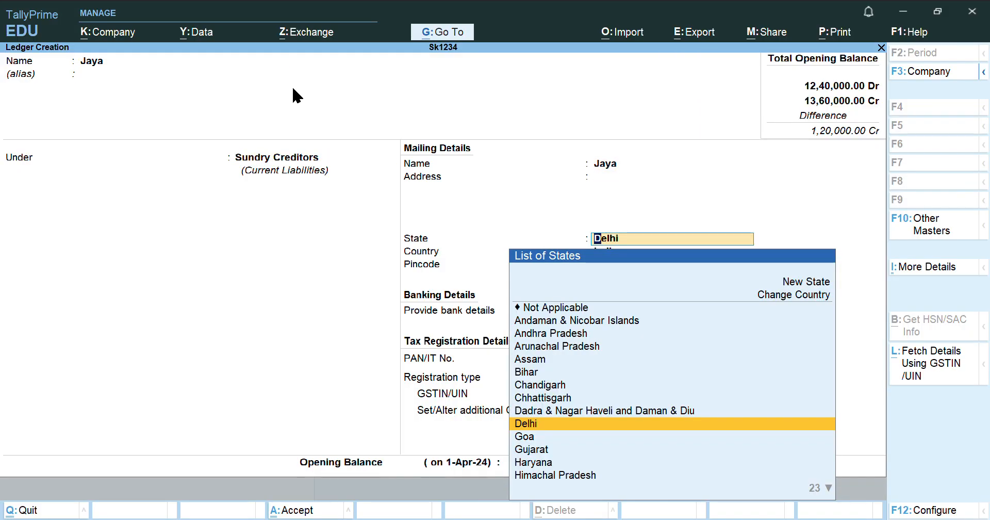
{"action": "key", "text": "Down"}
{"action": "key", "text": "Down"}
{"action": "key", "text": "Return"}
{"action": "key", "text": "Return"}
{"action": "key", "text": "Return"}
{"action": "key", "text": "Return"}
{"action": "key", "text": "Return"}
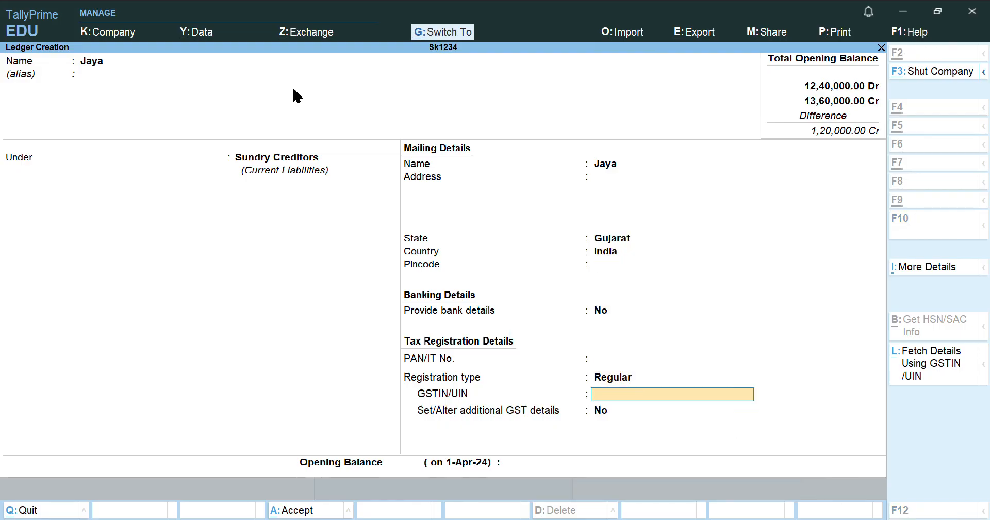
Paste the GSTIN, enter a 1,40,000 Cr opening balance, and accept with Y
{"action": "type", "text": "09AATAA3212ZA"}
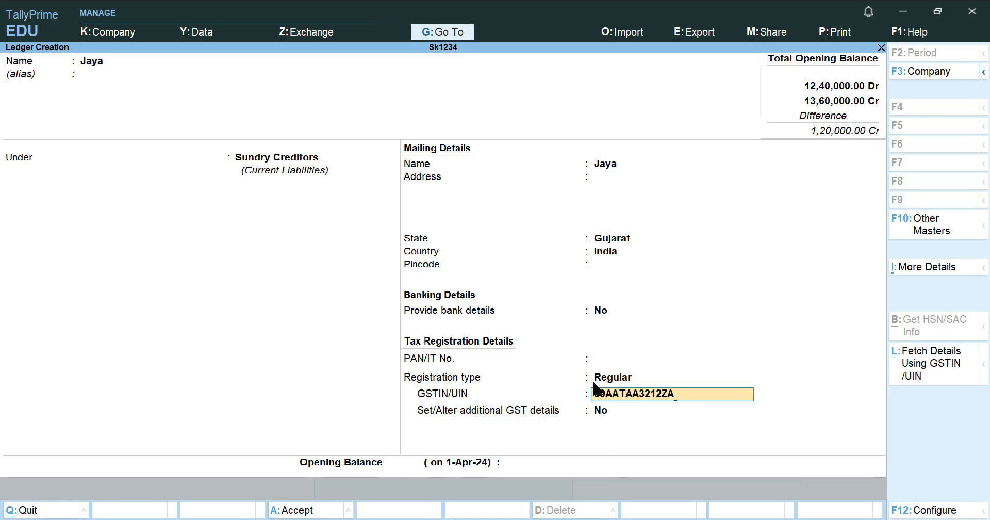
{"action": "left_click", "coordinate": [633, 409]}
{"action": "left_click", "coordinate": [636, 412]}
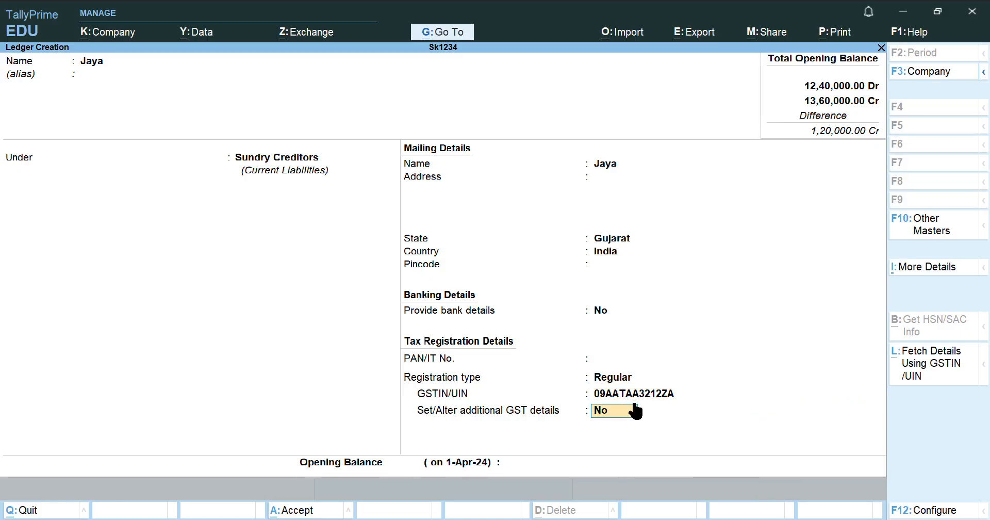
{"action": "key", "text": "Return"}
{"action": "key", "text": "Return"}
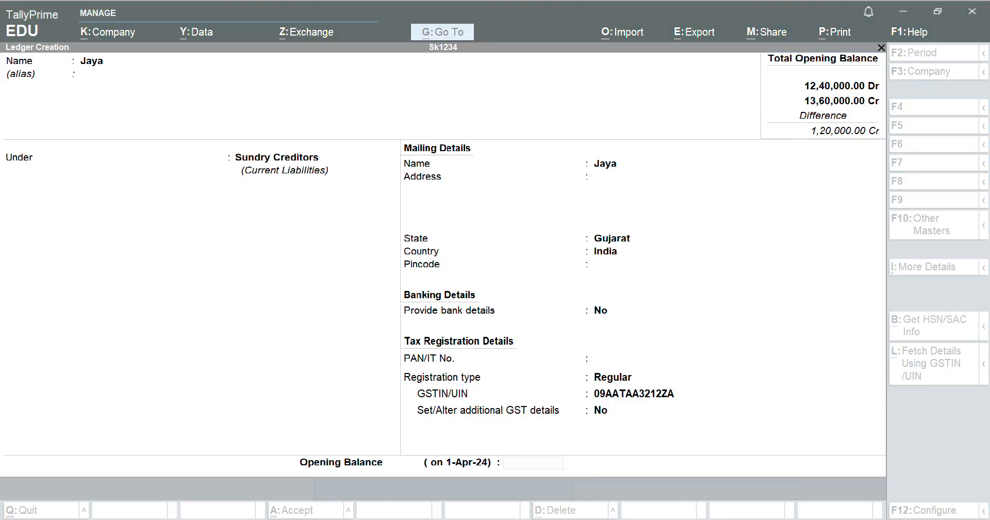
{"action": "type", "text": "1,40,000"}
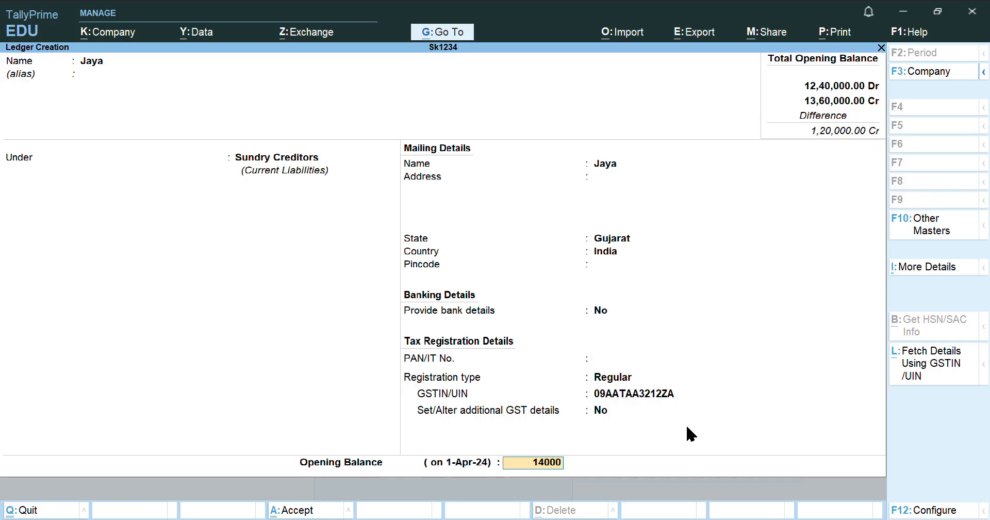
{"action": "key", "text": "Return"}
{"action": "key", "text": "Return"}
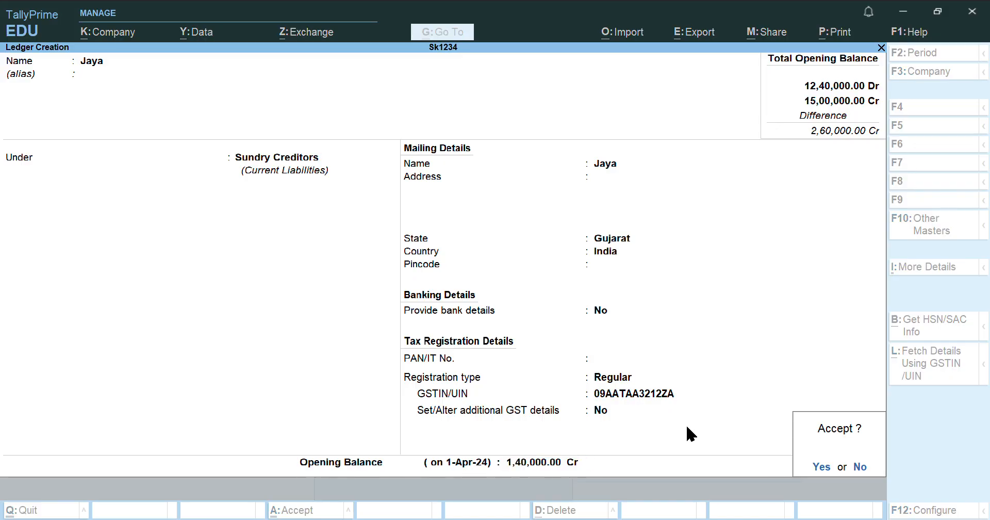
{"action": "key", "text": "y"}
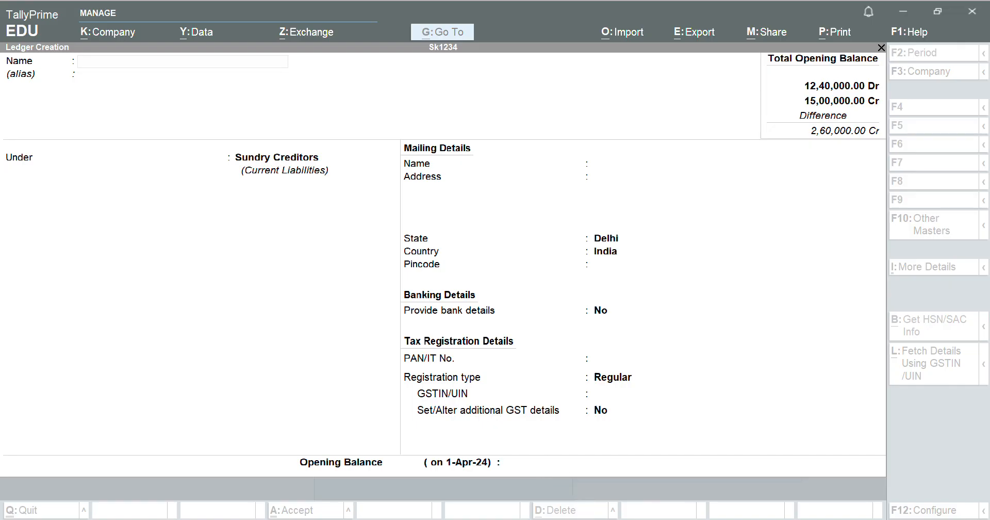
{"action": "key", "text": "alt+Tab"}
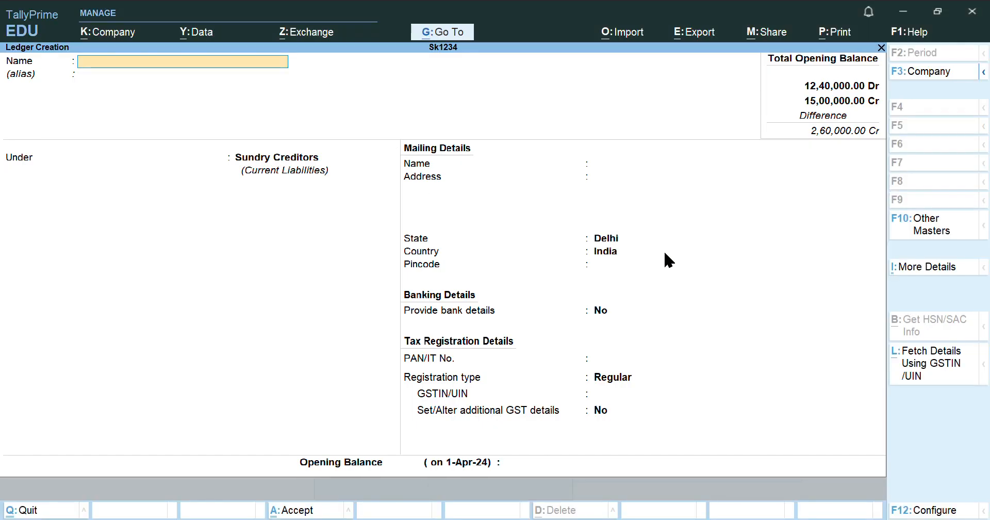
{"action": "key", "text": "Escape"}
Quit ledger creation and choose Stock Group under Inventory Masters
{"action": "key", "text": "y"}
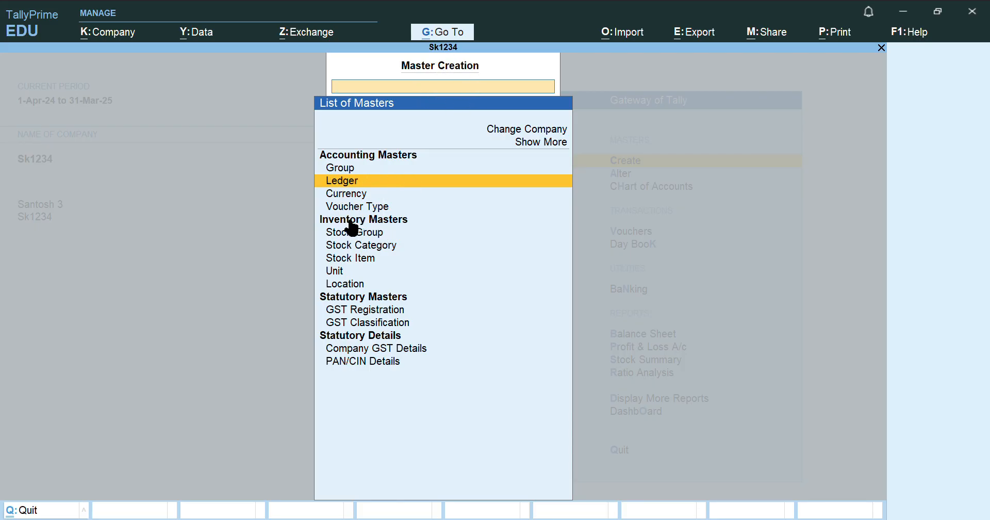
{"action": "left_click", "coordinate": [375, 235]}
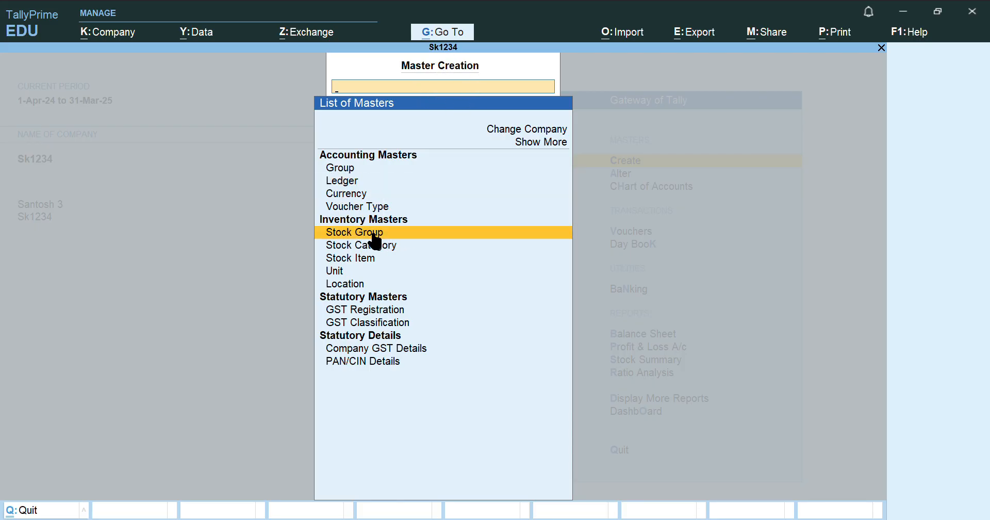
{"action": "left_click", "coordinate": [375, 238]}
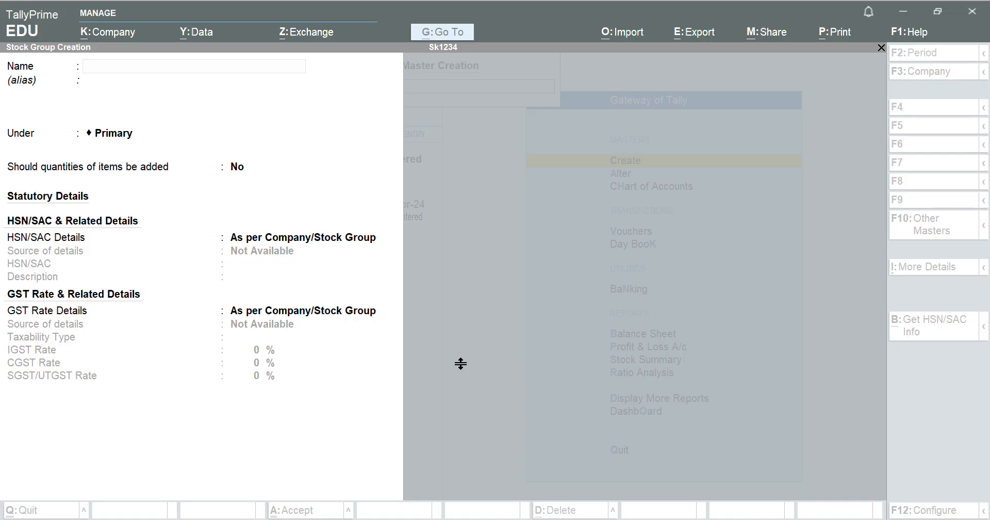
Name the stock group Traditional Wear under Primary, with item quantities added
{"action": "left_click", "coordinate": [597, 459]}
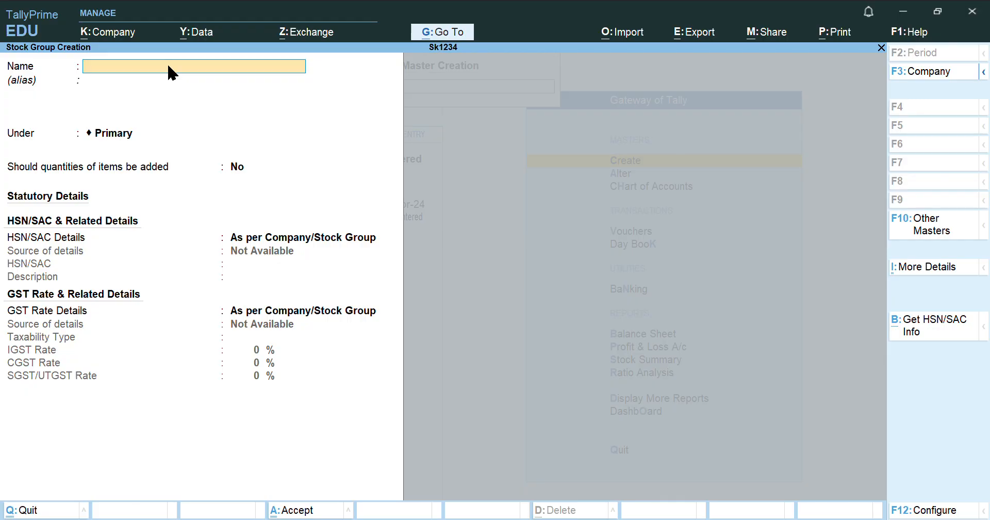
{"action": "type", "text": "Traditional Wear"}
{"action": "key", "text": "Return"}
{"action": "key", "text": "Return"}
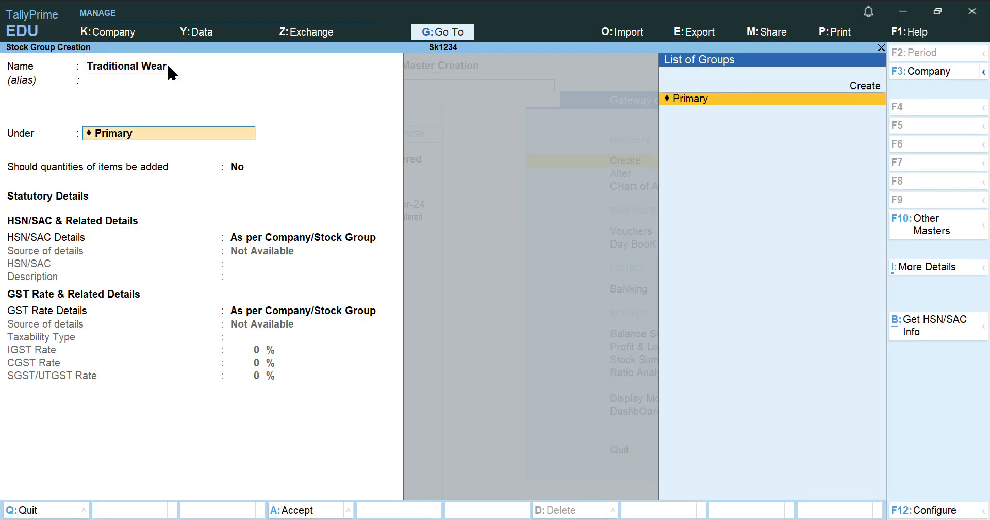
{"action": "key", "text": "Return"}
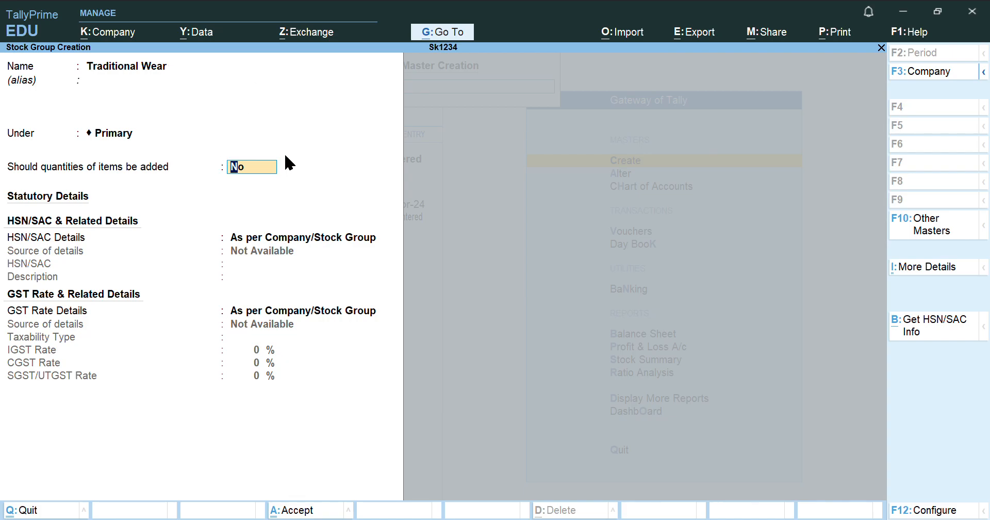
{"action": "type", "text": "yes"}
{"action": "key", "text": "Return"}
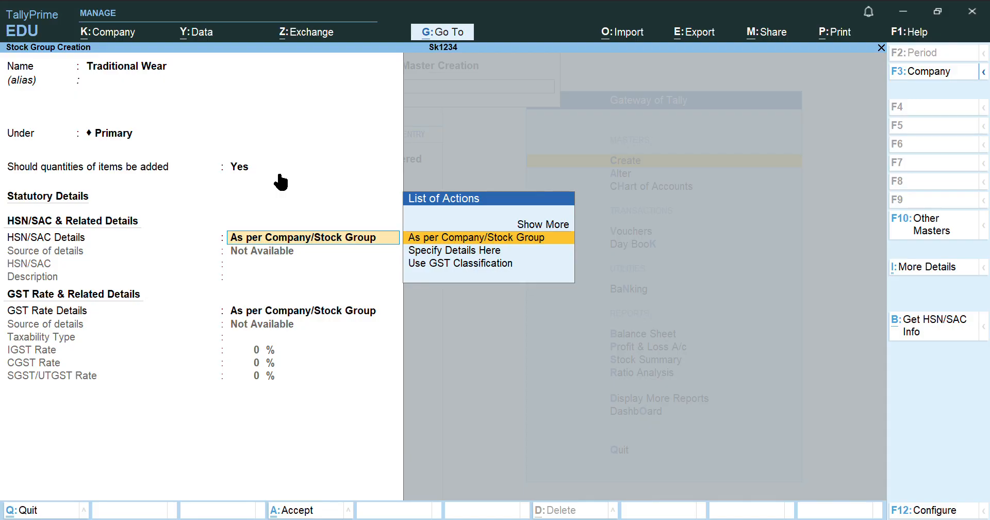
{"action": "key", "text": "Return"}
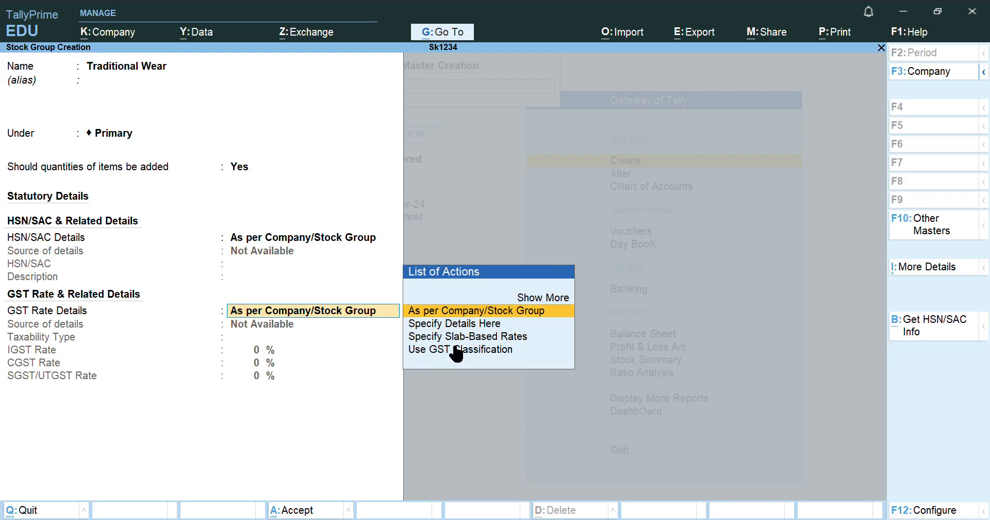
Specify GST rate details here as Taxable at 12% IGST and save the group
{"action": "key", "text": "Down"}
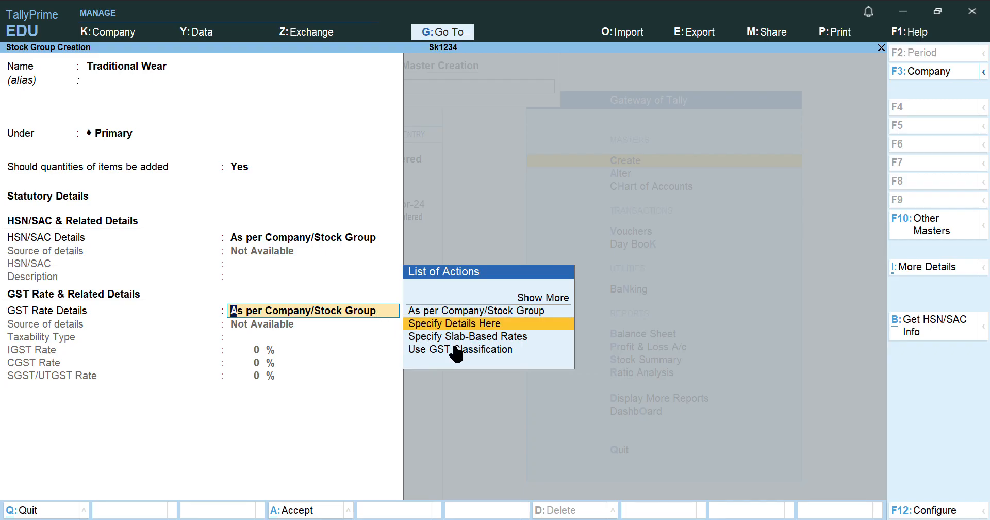
{"action": "key", "text": "Return"}
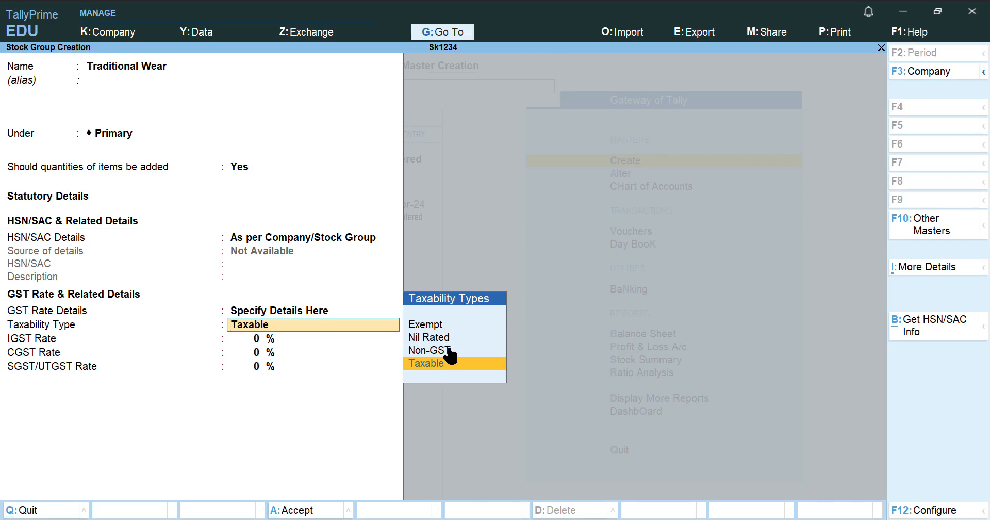
{"action": "key", "text": "Return"}
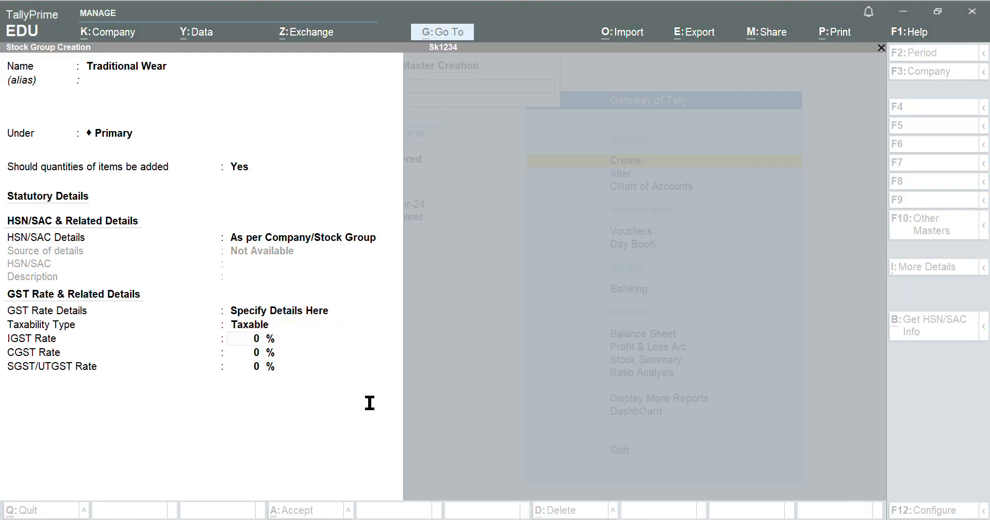
{"action": "left_click", "coordinate": [480, 446]}
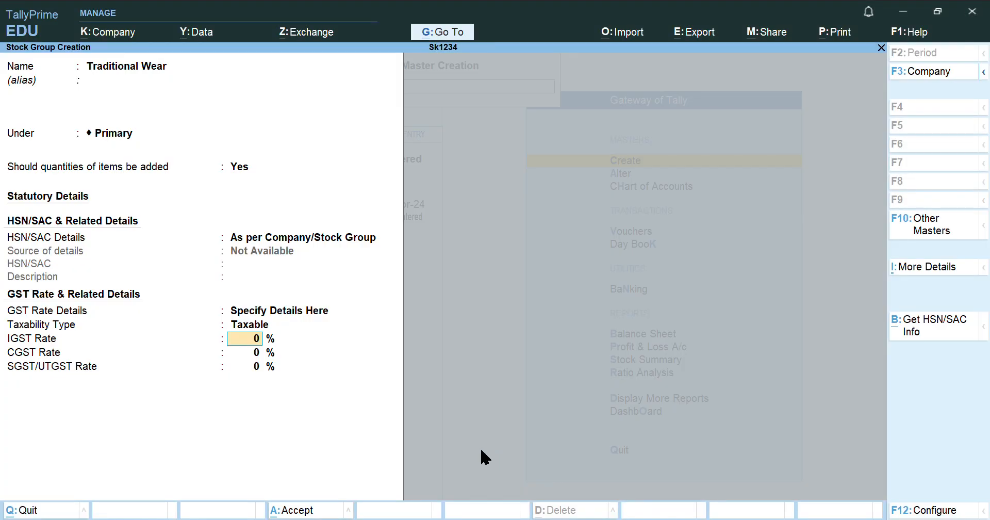
{"action": "type", "text": "12"}
{"action": "key", "text": "Return"}
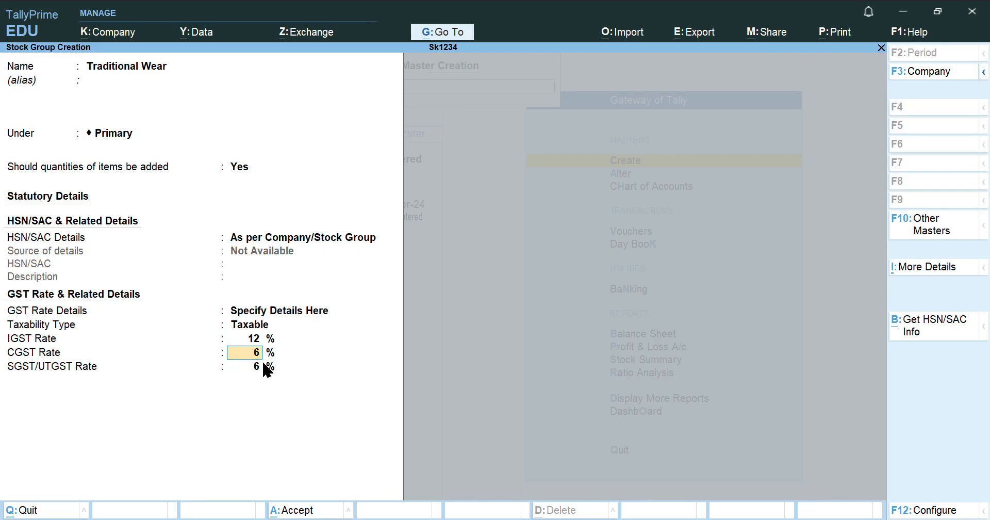
{"action": "key", "text": "Return"}
{"action": "key", "text": "Return"}
{"action": "key", "text": "Return"}
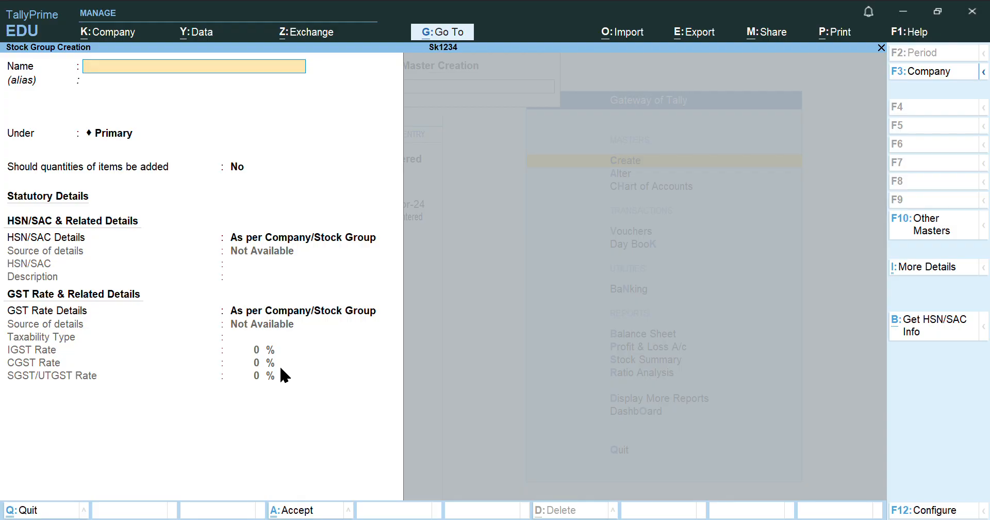
Enter stock group Modern Wear under Primary, with item quantities added
{"action": "left_click", "coordinate": [432, 519]}
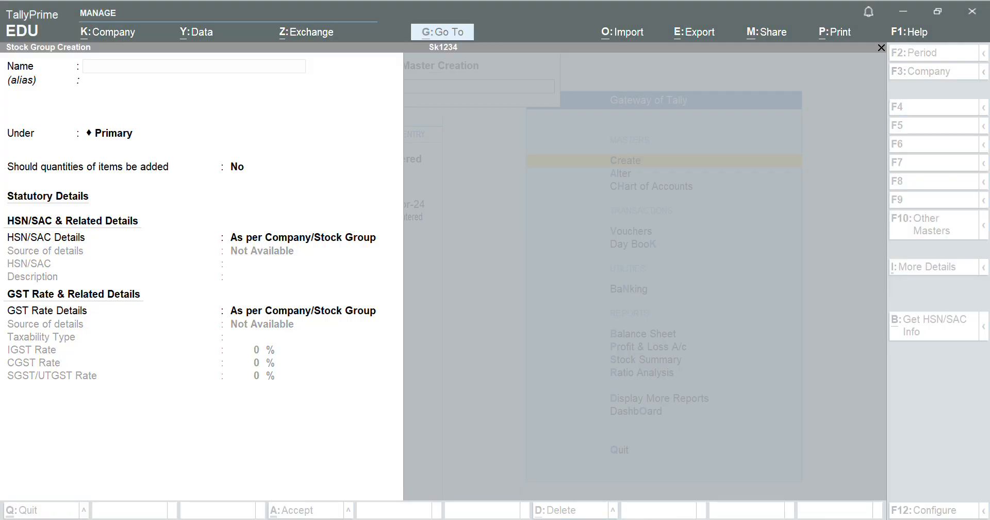
{"action": "left_click", "coordinate": [138, 249]}
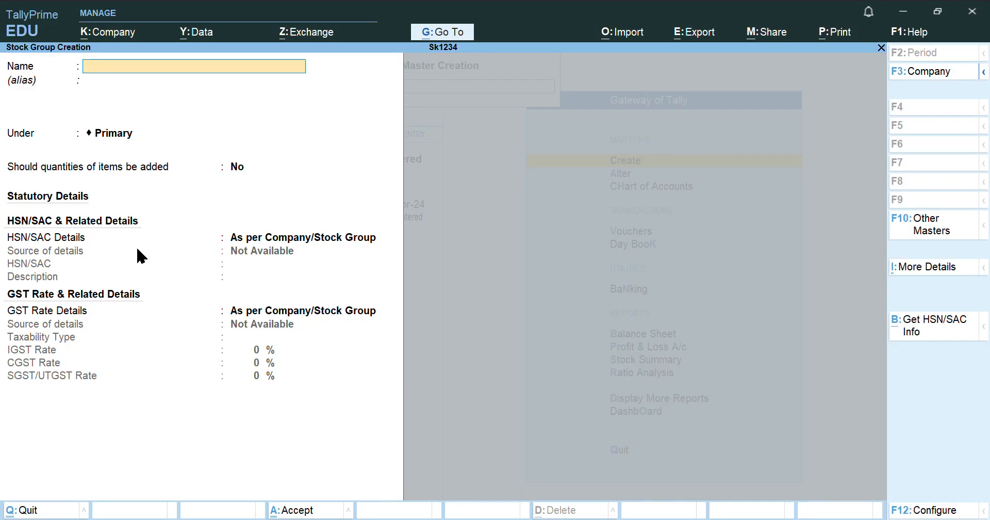
{"action": "type", "text": "Modern Wear"}
{"action": "key", "text": "Return"}
{"action": "key", "text": "Return"}
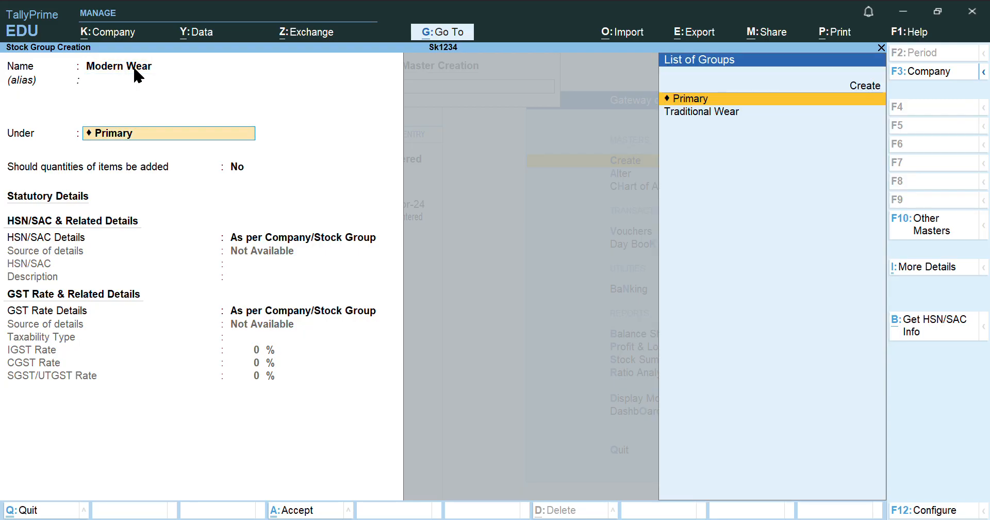
{"action": "key", "text": "Return"}
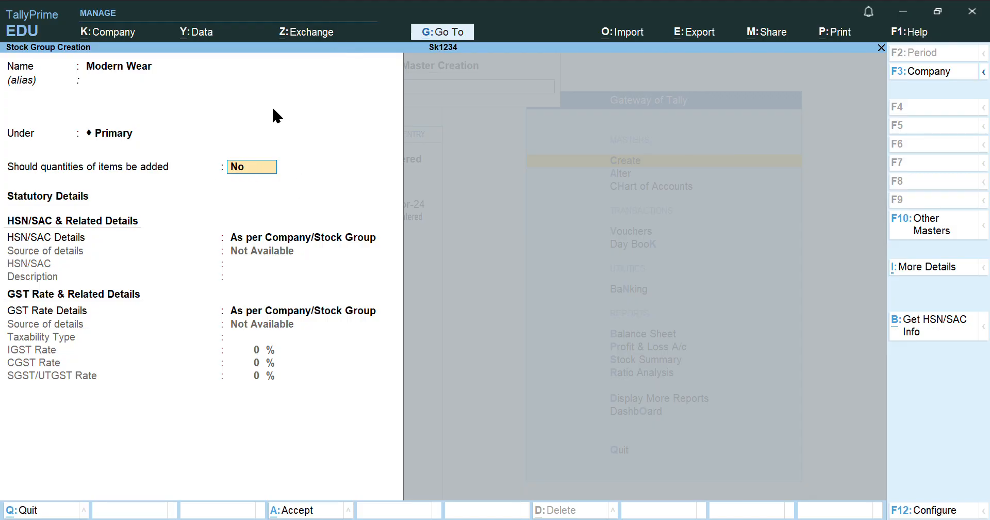
{"action": "type", "text": "y"}
{"action": "key", "text": "Return"}
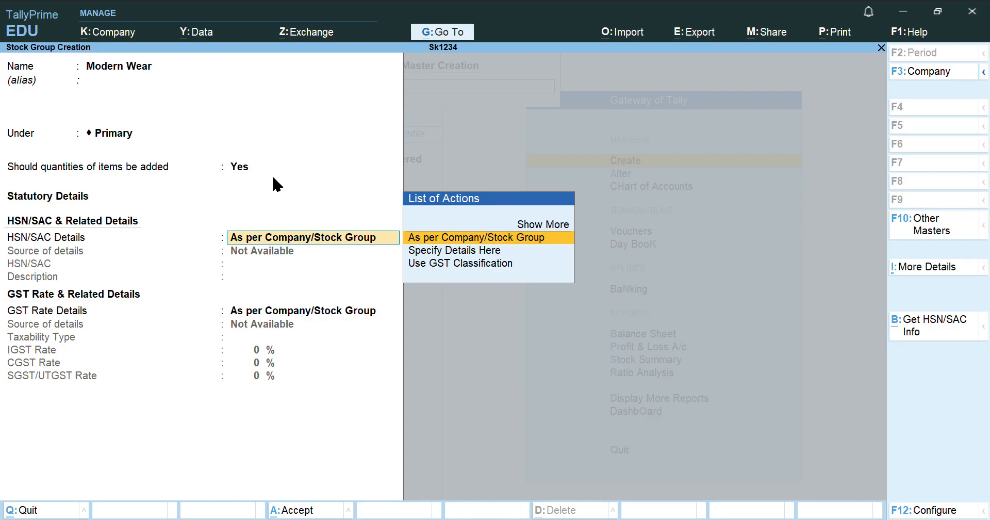
{"action": "key", "text": "Return"}
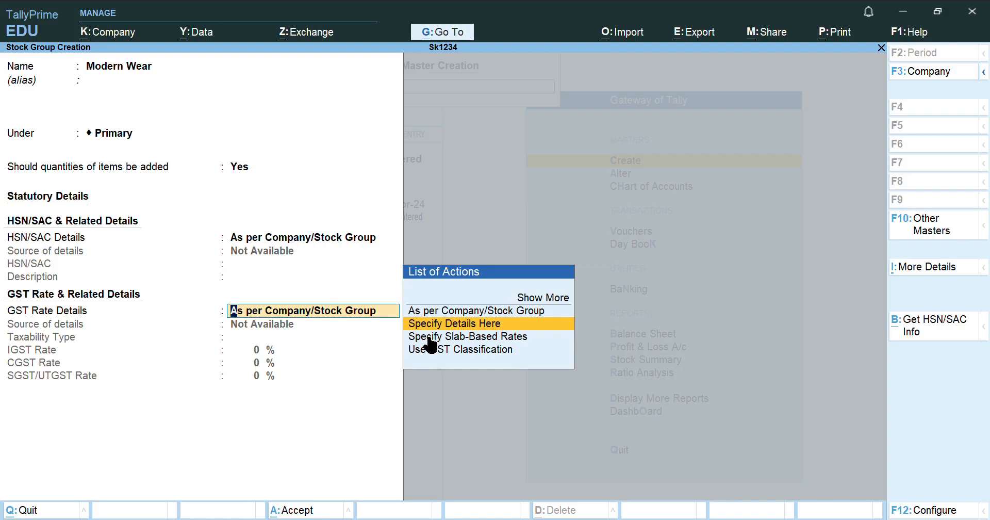
Make Modern Wear taxable at 12% IGST, save it, and exit stock group creation
{"action": "key", "text": "Return"}
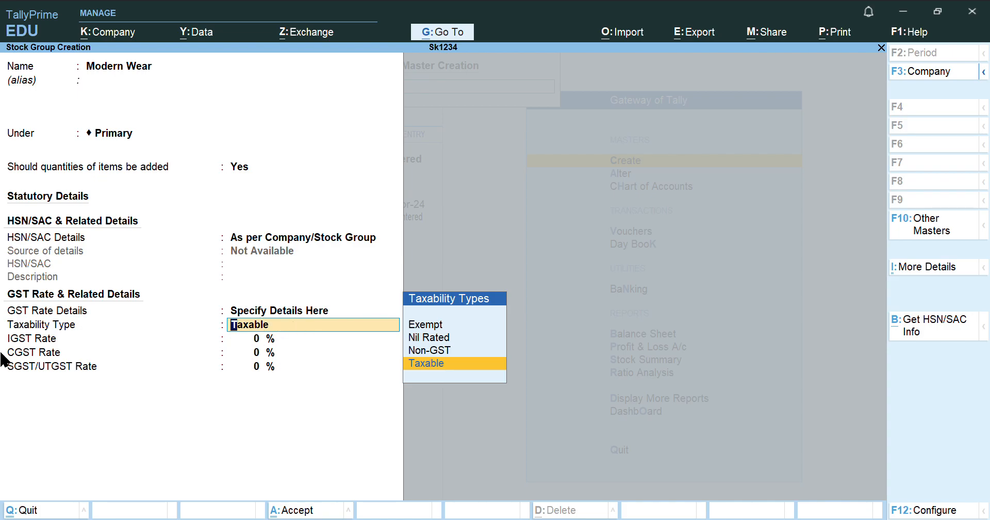
{"action": "key", "text": "Return"}
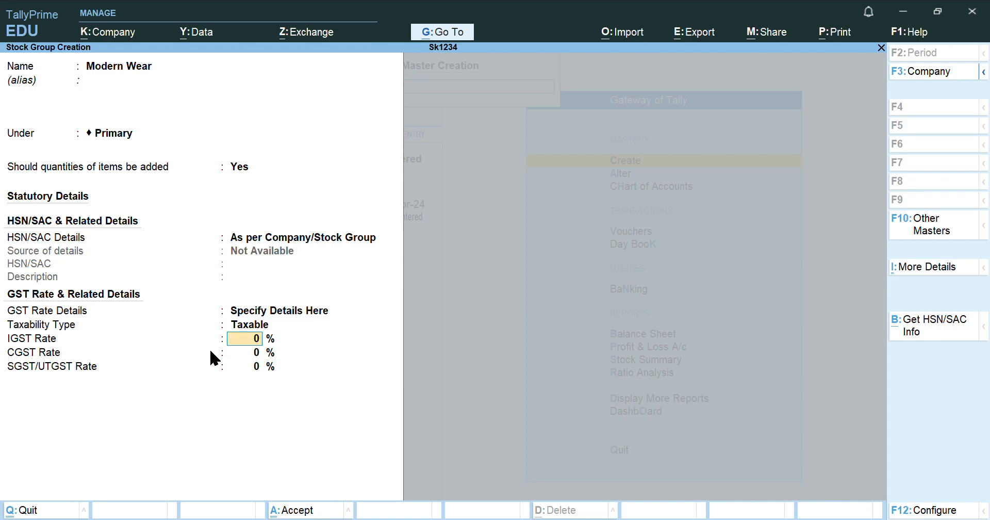
{"action": "type", "text": "12"}
{"action": "key", "text": "Return"}
{"action": "key", "text": "Return"}
{"action": "key", "text": "Return"}
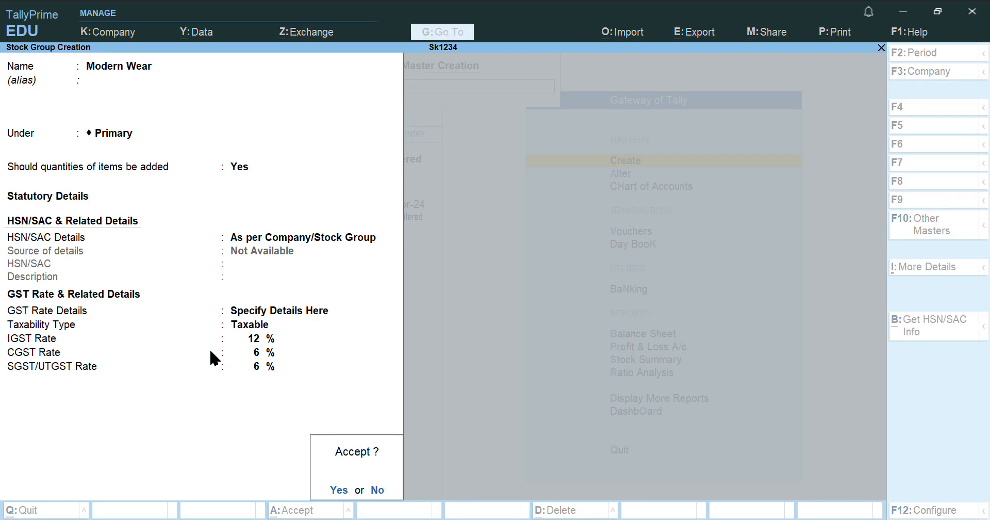
{"action": "key", "text": "Return"}
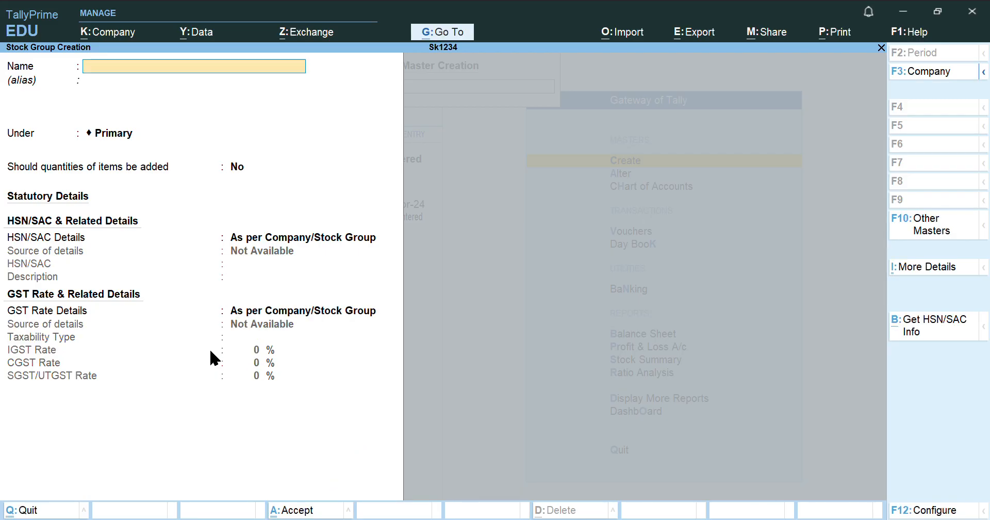
{"action": "key", "text": "Escape"}
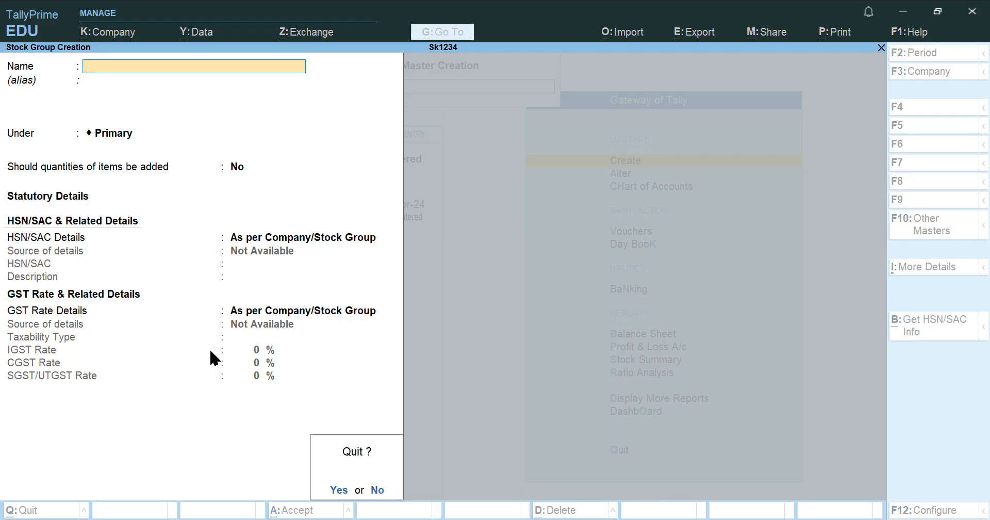
Create the unit PCS with formal name Pieces and UQC PCS-PIECES
{"action": "key", "text": "Return"}
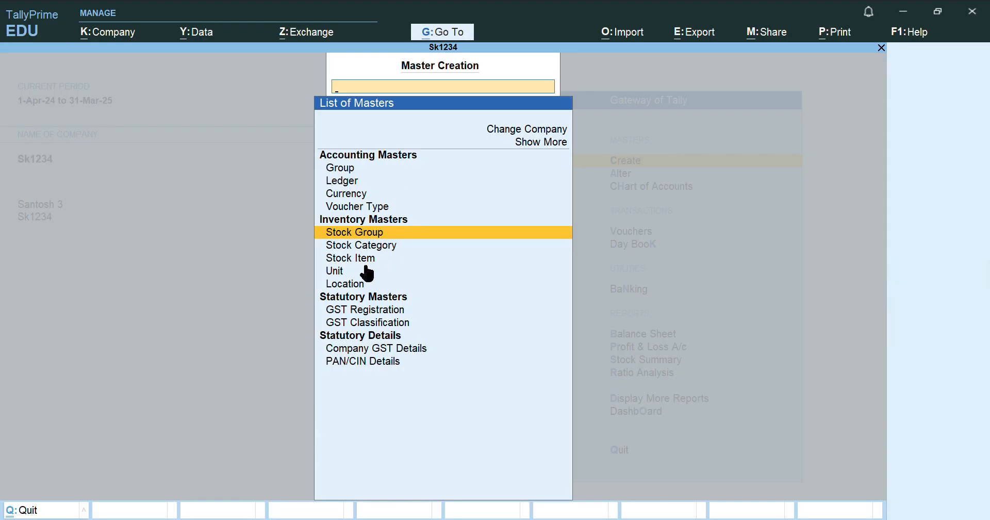
{"action": "left_click", "coordinate": [336, 271]}
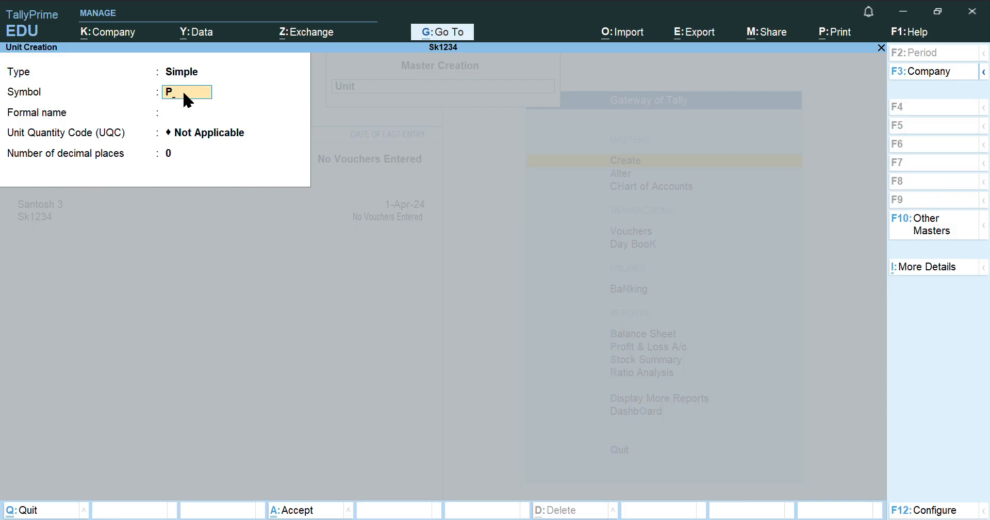
{"action": "key", "text": "Return"}
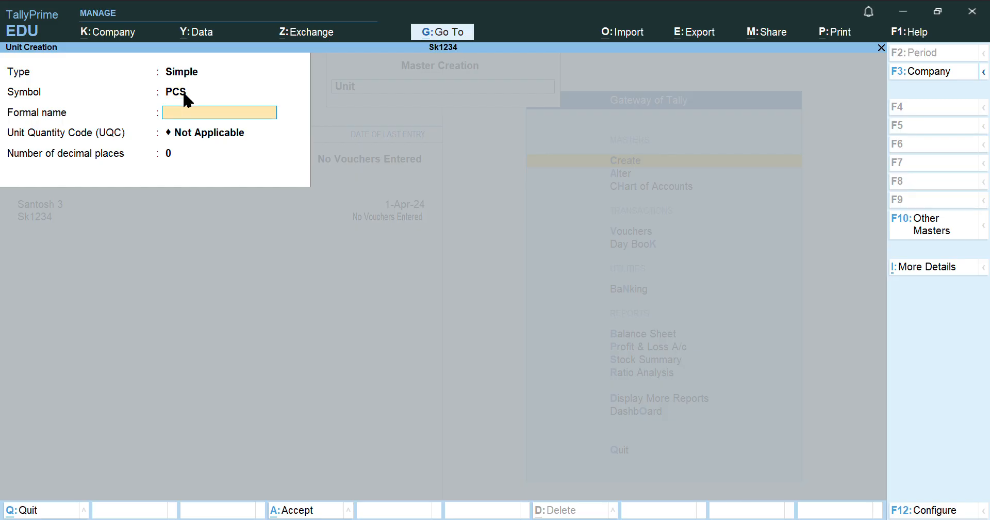
{"action": "type", "text": "Pieces"}
{"action": "key", "text": "Return"}
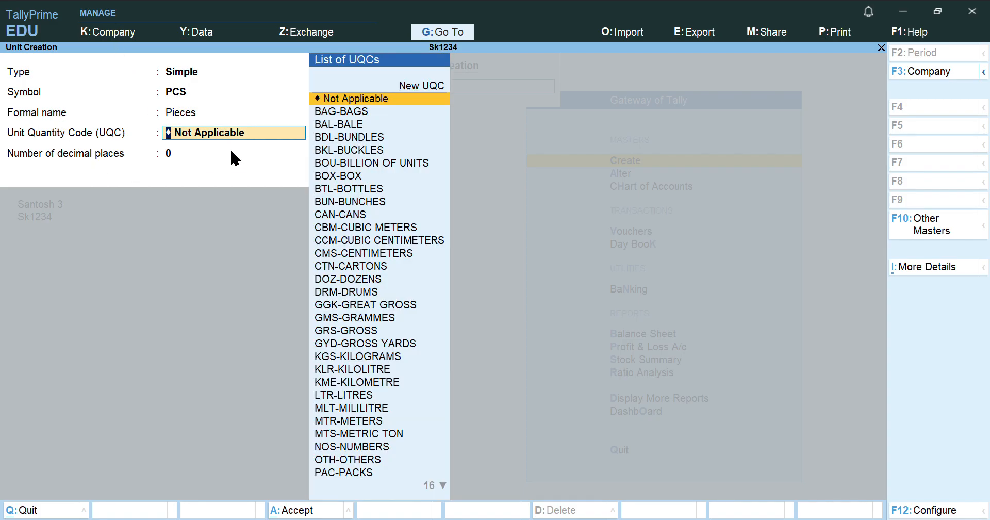
{"action": "key", "text": "Down"}
{"action": "key", "text": "Down"}
{"action": "key", "text": "Down"}
{"action": "key", "text": "Down"}
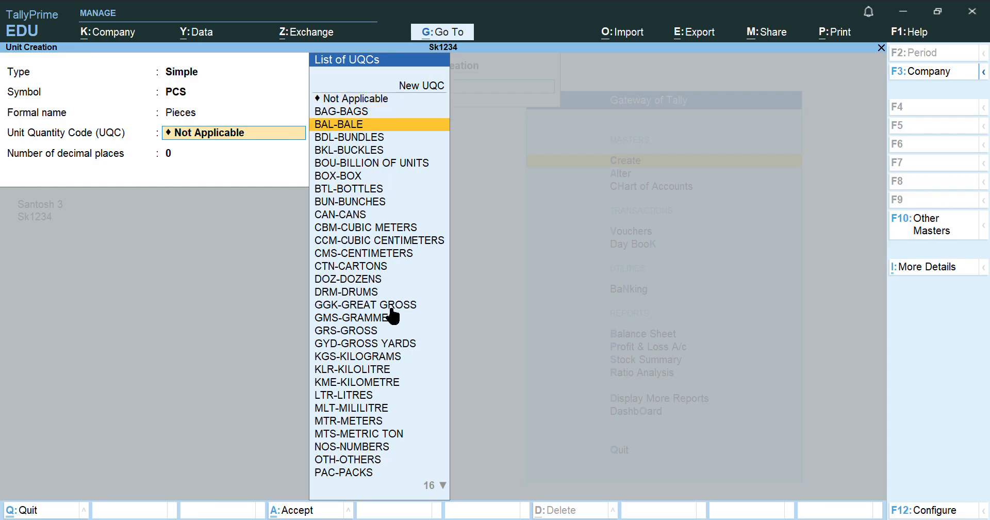
{"action": "key", "text": "Down"}
{"action": "key", "text": "Down"}
{"action": "key", "text": "Down"}
{"action": "key", "text": "Down"}
{"action": "key", "text": "Down"}
{"action": "key", "text": "Down"}
{"action": "key", "text": "Down"}
{"action": "key", "text": "Down"}
{"action": "key", "text": "Down"}
{"action": "key", "text": "Down"}
{"action": "key", "text": "Down"}
{"action": "key", "text": "Down"}
{"action": "key", "text": "Down"}
{"action": "key", "text": "Down"}
{"action": "key", "text": "Down"}
{"action": "key", "text": "Down"}
{"action": "key", "text": "Down"}
{"action": "key", "text": "Down"}
{"action": "key", "text": "Down"}
{"action": "key", "text": "Down"}
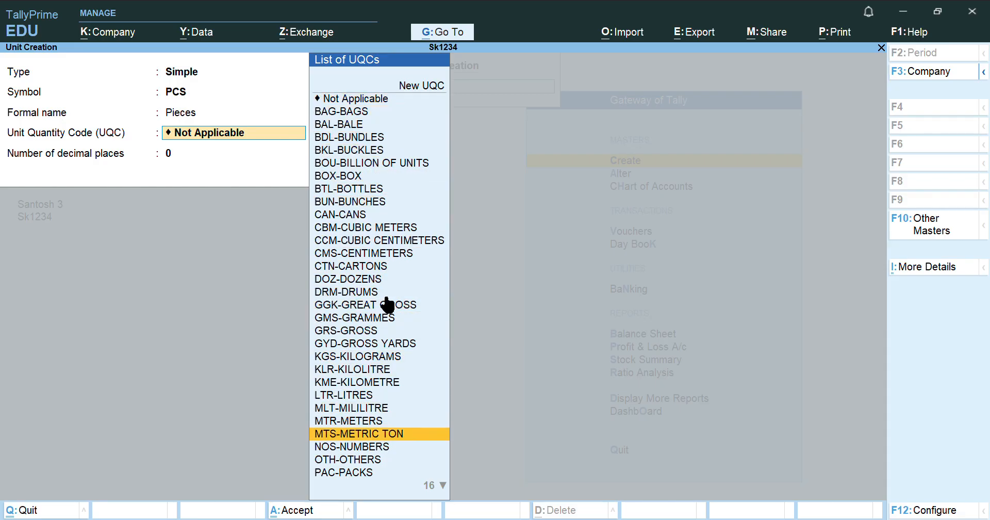
{"action": "key", "text": "Down"}
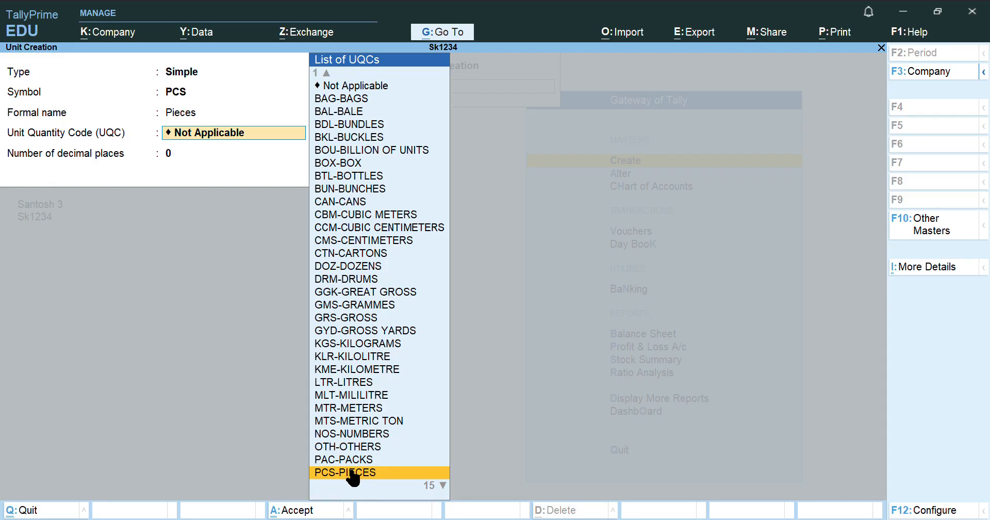
{"action": "left_click", "coordinate": [359, 473]}
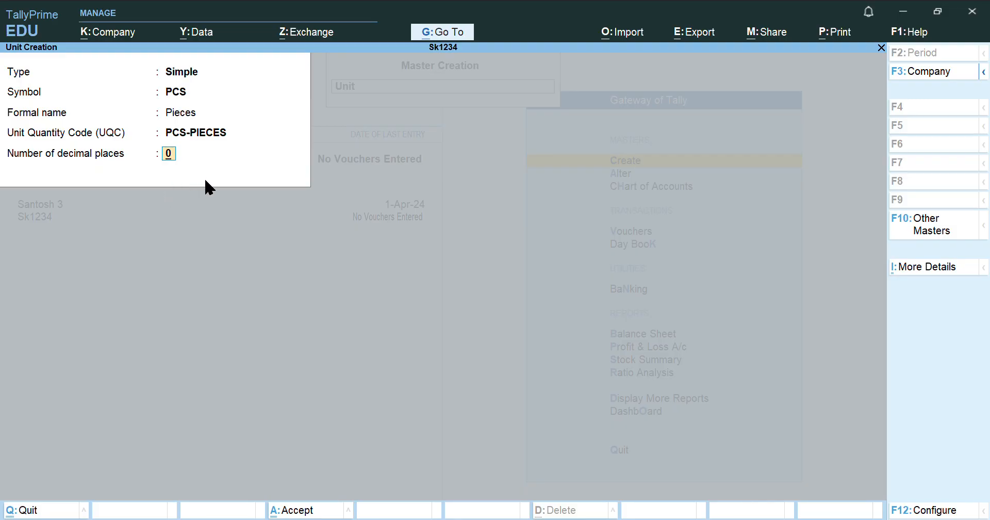
{"action": "key", "text": "Return"}
{"action": "key", "text": "Return"}
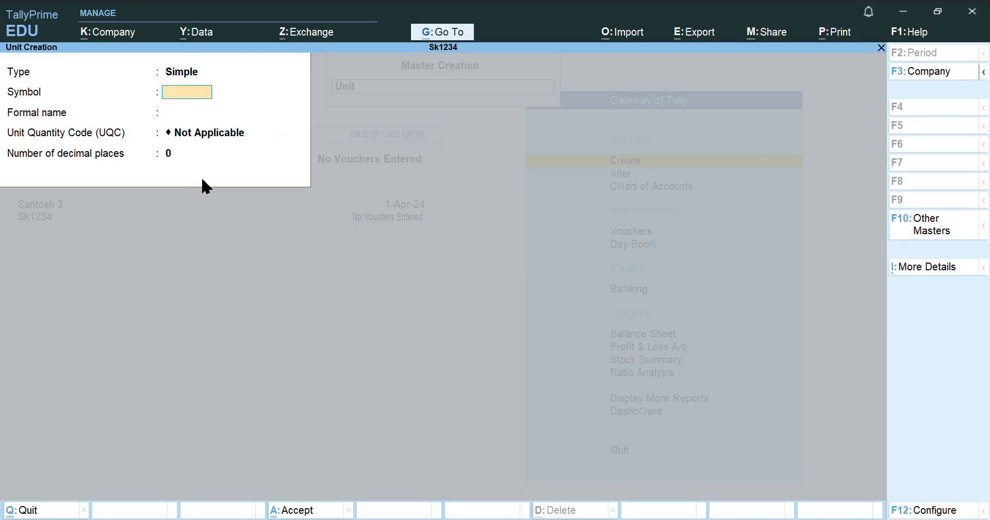
Close unit creation and begin a new stock item
{"action": "key", "text": "Escape"}
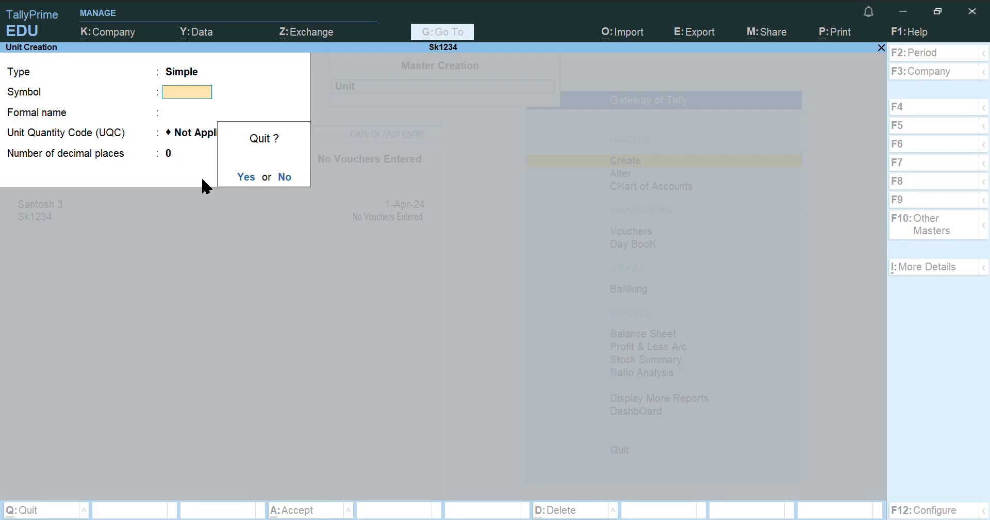
{"action": "key", "text": "y"}
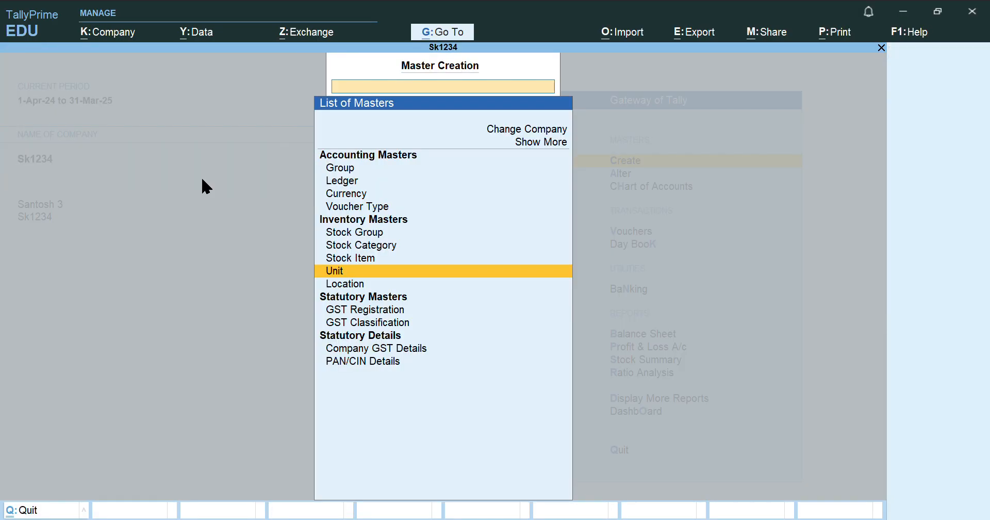
{"action": "left_click", "coordinate": [375, 258]}
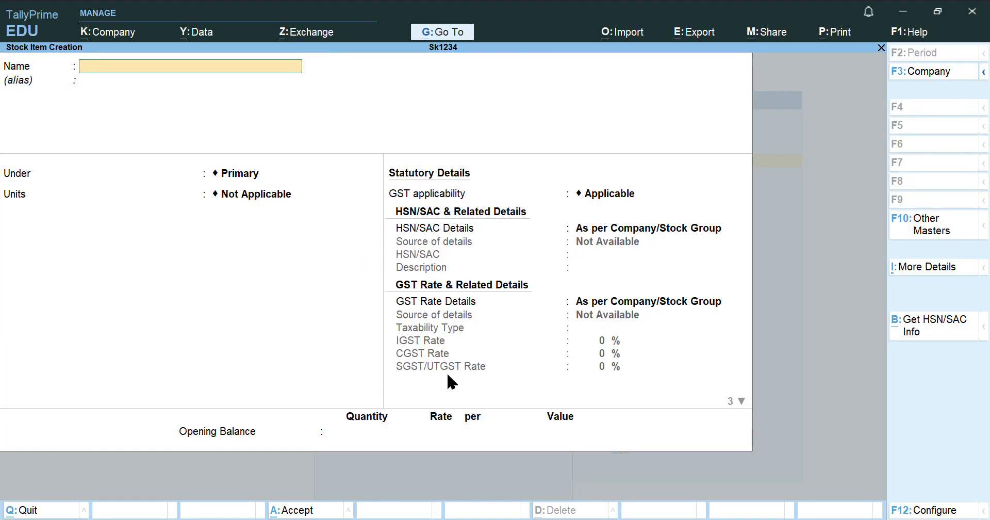
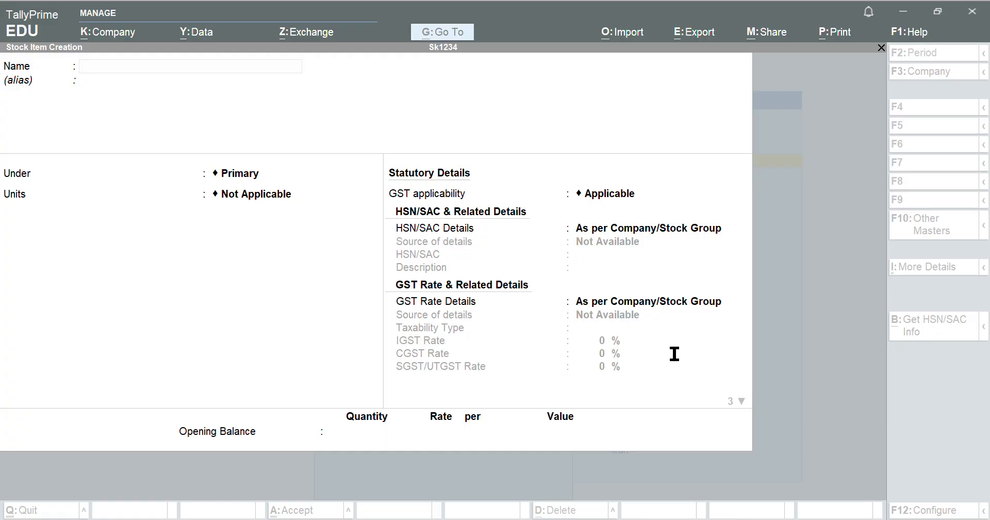
Start stock item Sherwani under Traditional Wear, counted in PCS, GST applicable as Goods
{"action": "left_click", "coordinate": [683, 477]}
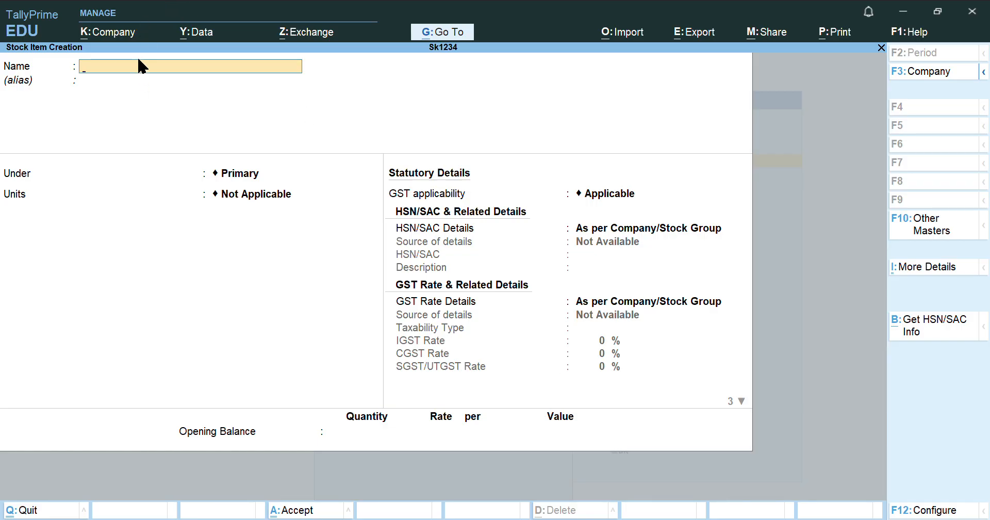
{"action": "type", "text": "She"}
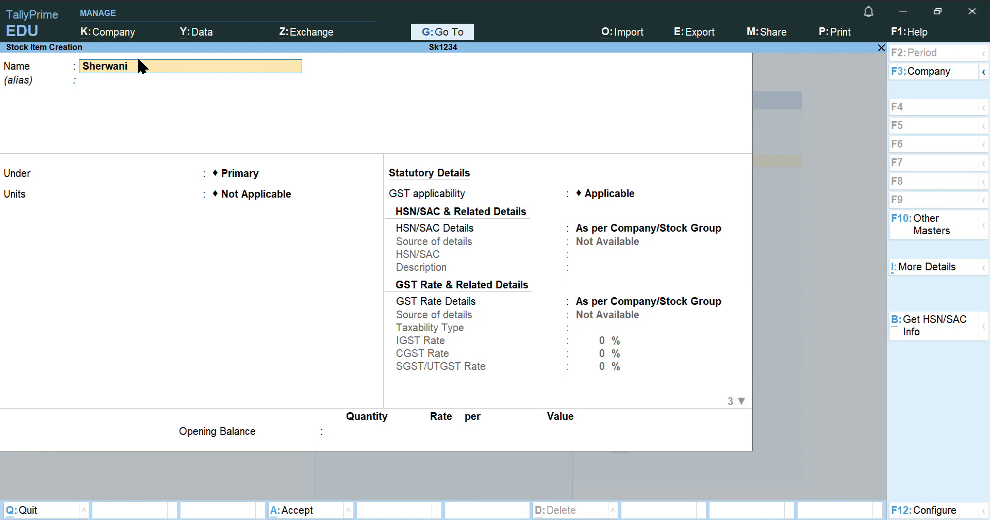
{"action": "type", "text": "rwani"}
{"action": "key", "text": "Return"}
{"action": "key", "text": "Return"}
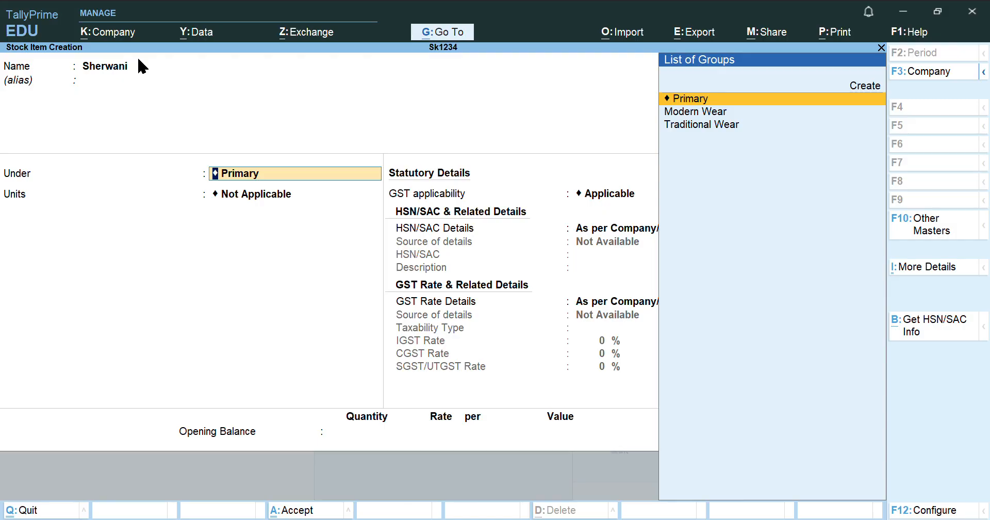
{"action": "key", "text": "Down"}
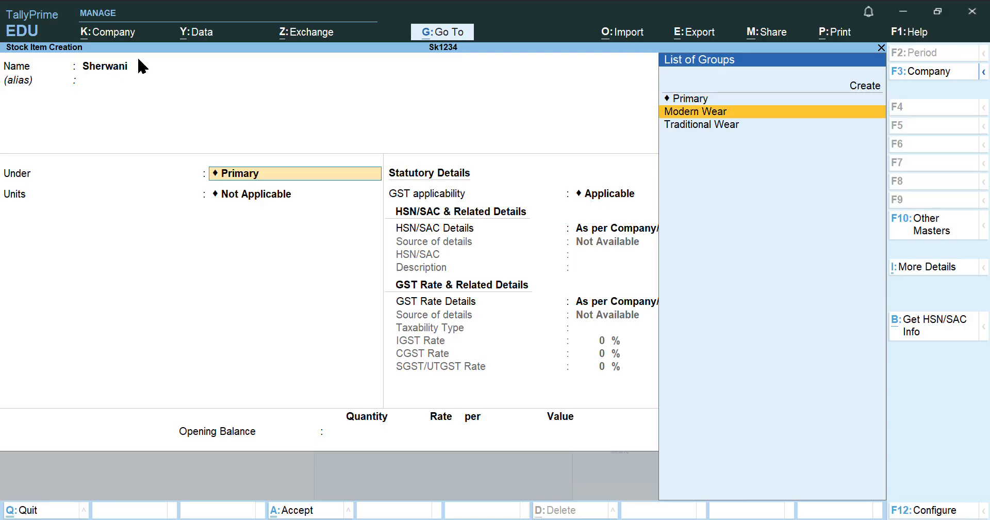
{"action": "key", "text": "Down"}
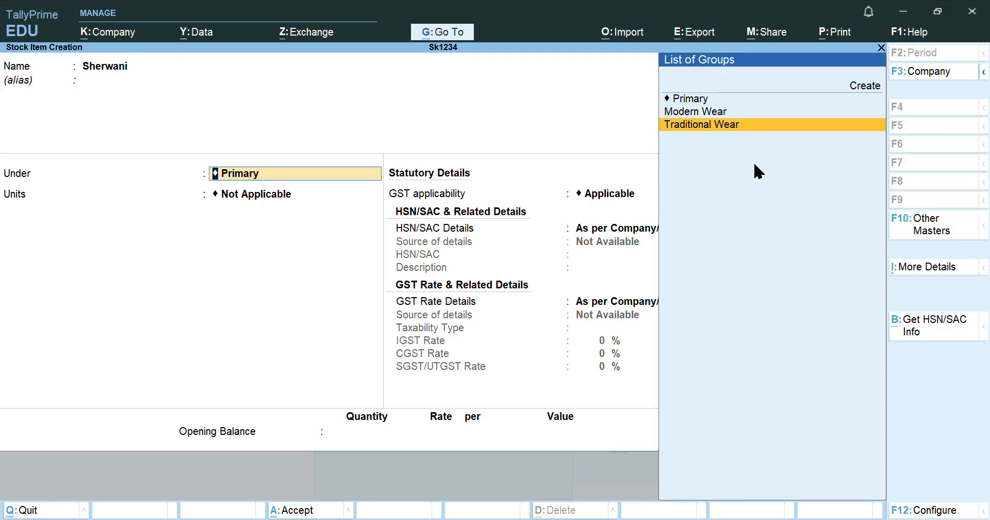
{"action": "left_click", "coordinate": [749, 131]}
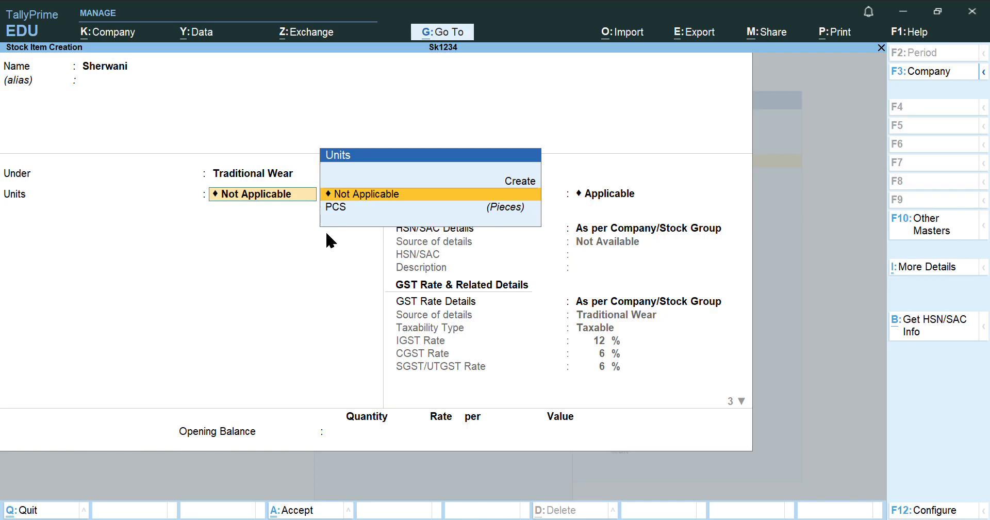
{"action": "left_click", "coordinate": [359, 208]}
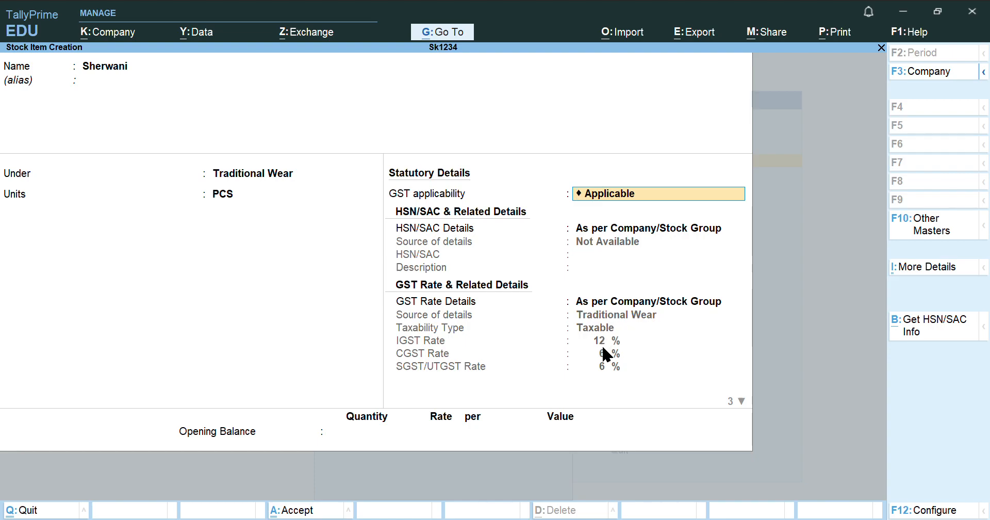
{"action": "key", "text": "Return"}
{"action": "key", "text": "Return"}
{"action": "key", "text": "Return"}
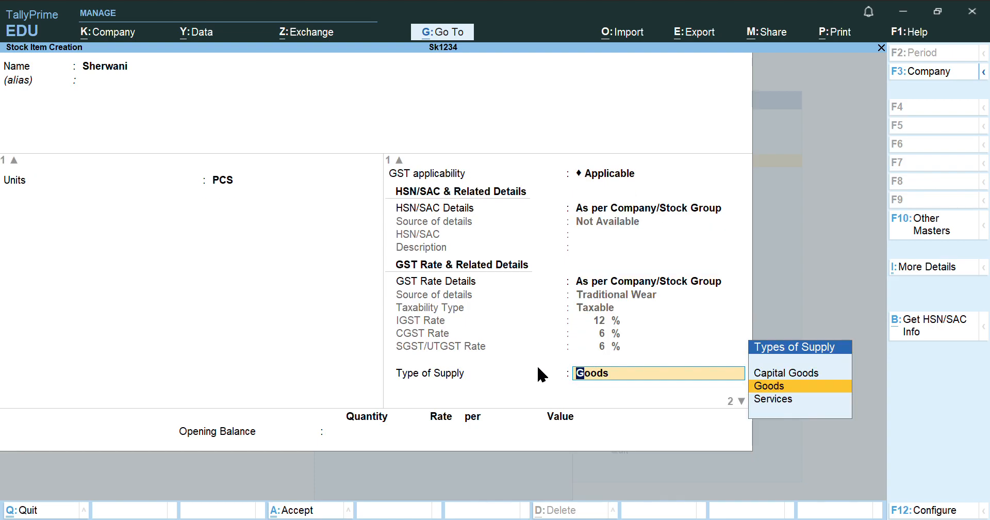
{"action": "left_click", "coordinate": [783, 386]}
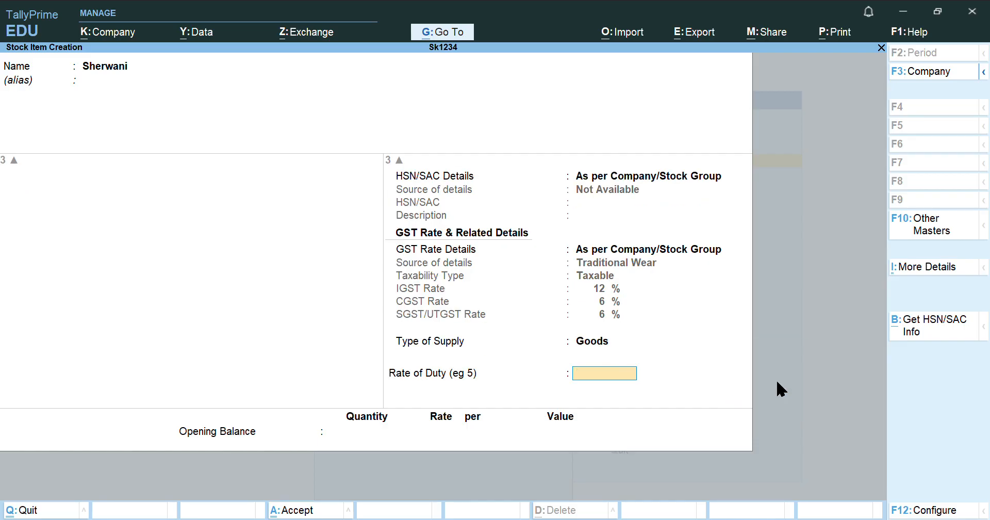
{"action": "key", "text": "Return"}
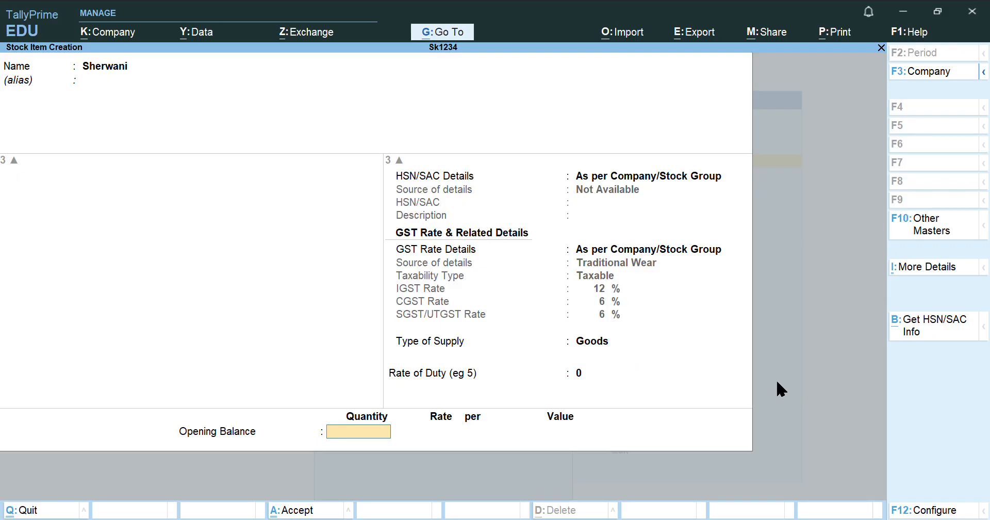
Give Sherwani an opening balance of 200 PCS at 500.00 and save the item
{"action": "type", "text": "200"}
{"action": "key", "text": "Return"}
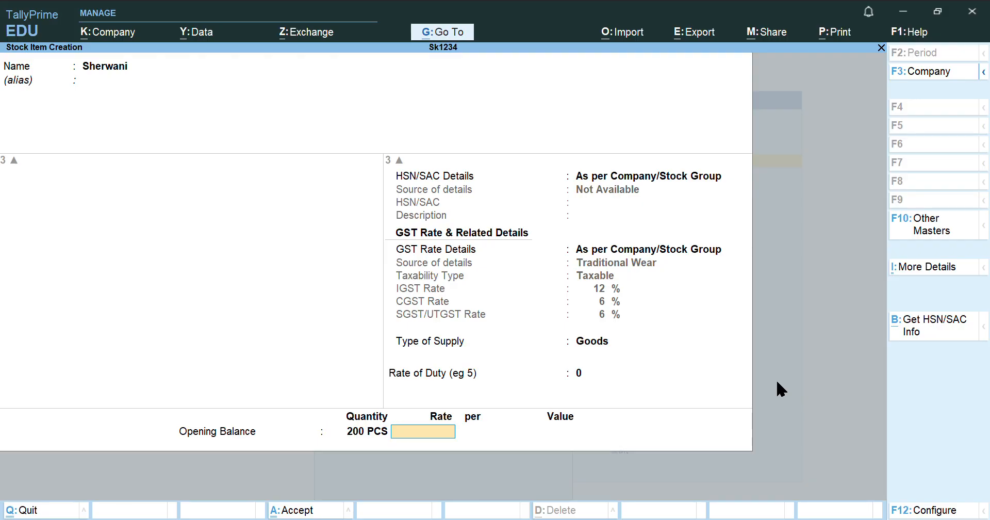
{"action": "type", "text": "500"}
{"action": "key", "text": "Return"}
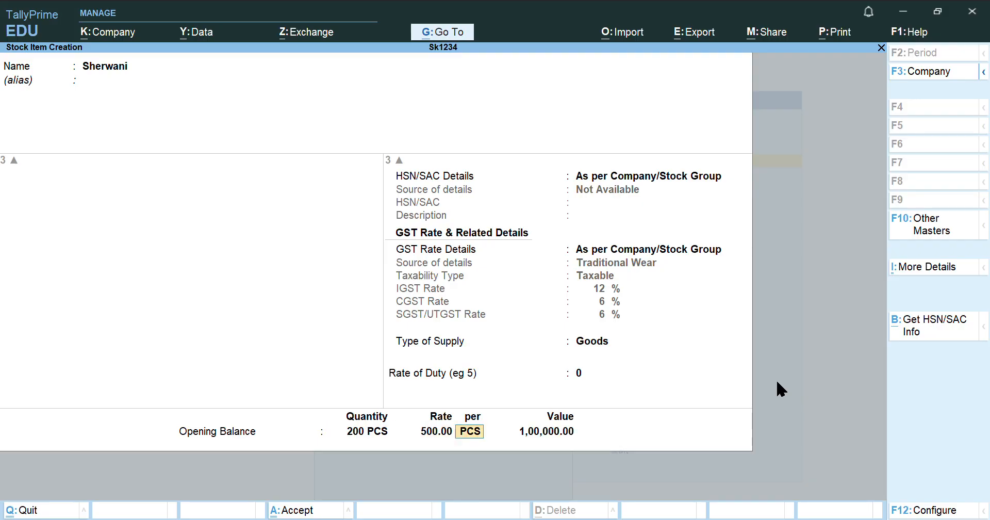
{"action": "key", "text": "Return"}
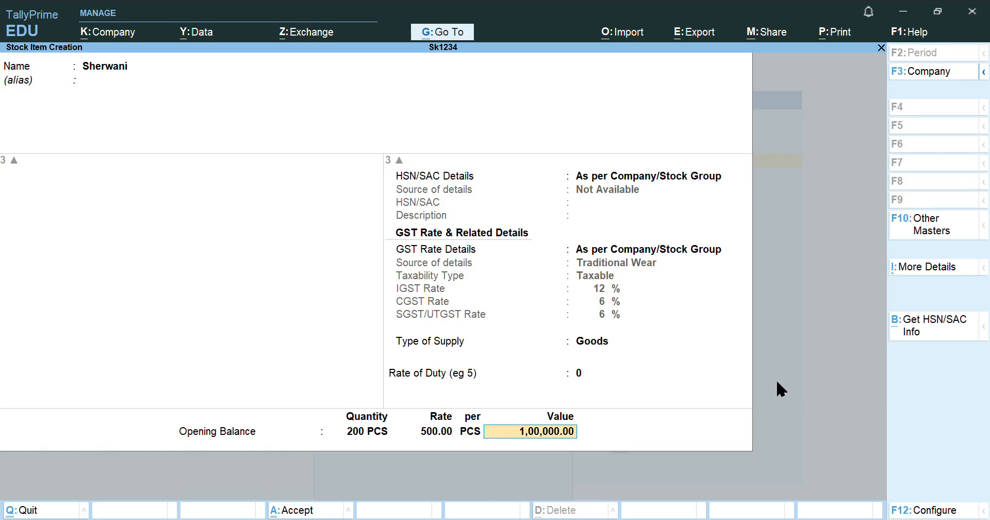
{"action": "key", "text": "Return"}
{"action": "key", "text": "Return"}
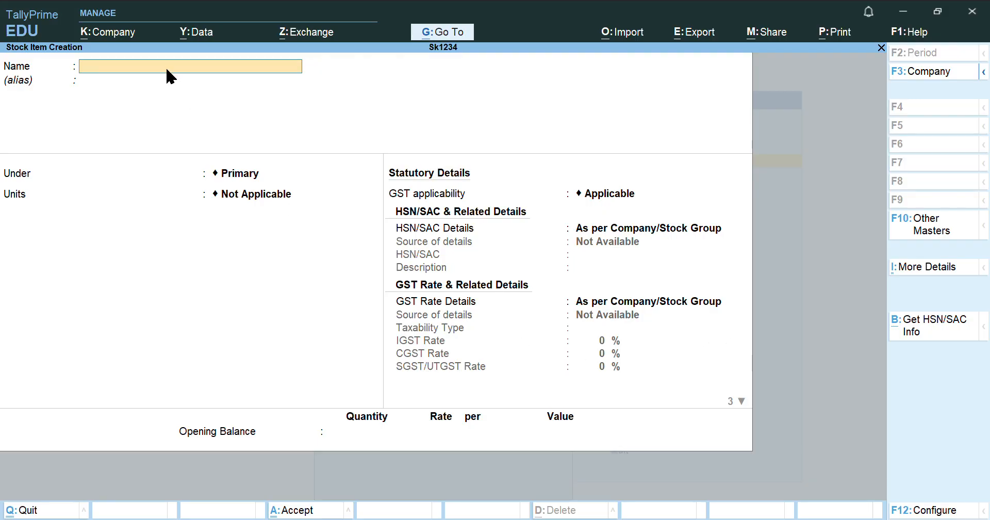
Start stock item Pathani Suit under Traditional Wear, in PCS, as Goods with duty 0
{"action": "type", "text": "Pathani Suit"}
{"action": "key", "text": "Return"}
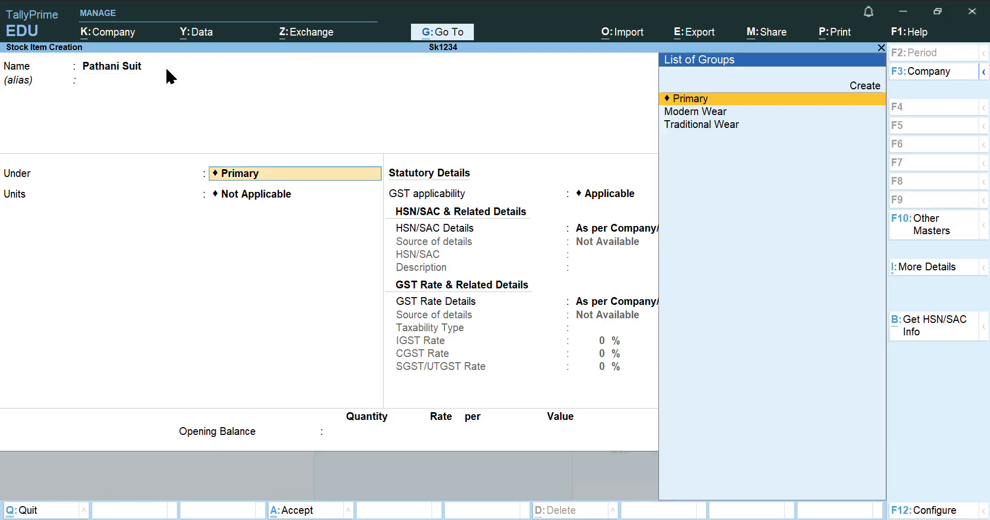
{"action": "key", "text": "Down"}
{"action": "key", "text": "Down"}
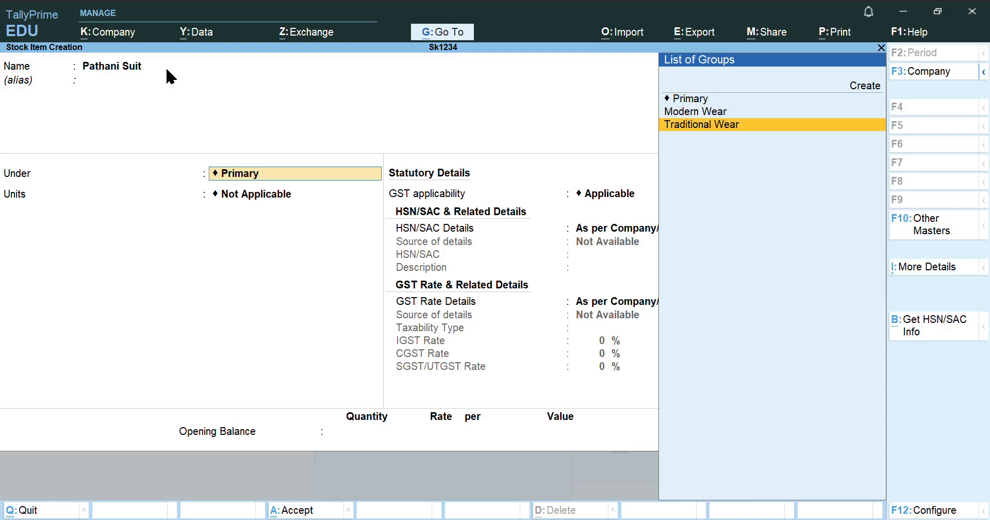
{"action": "key", "text": "Return"}
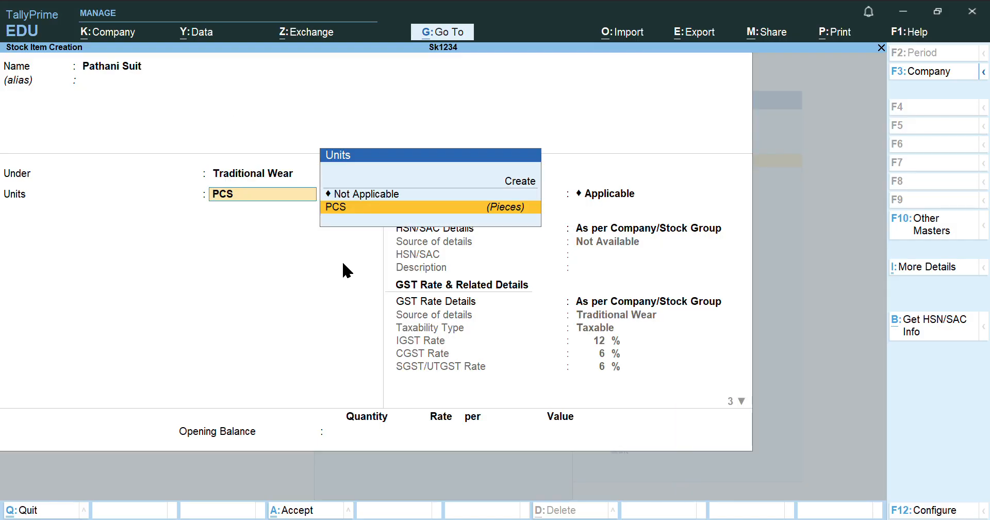
{"action": "left_click", "coordinate": [367, 211]}
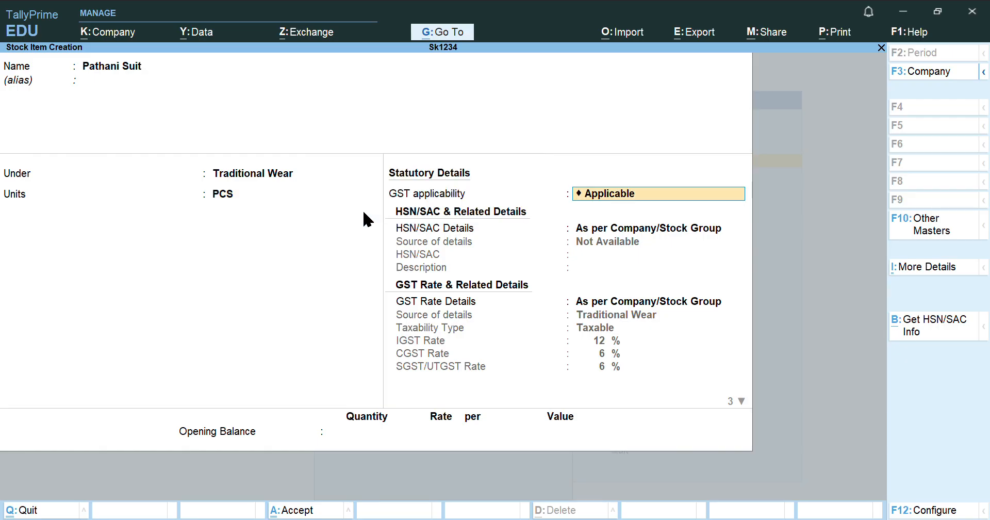
{"action": "key", "text": "Return"}
{"action": "key", "text": "Return"}
{"action": "key", "text": "Return"}
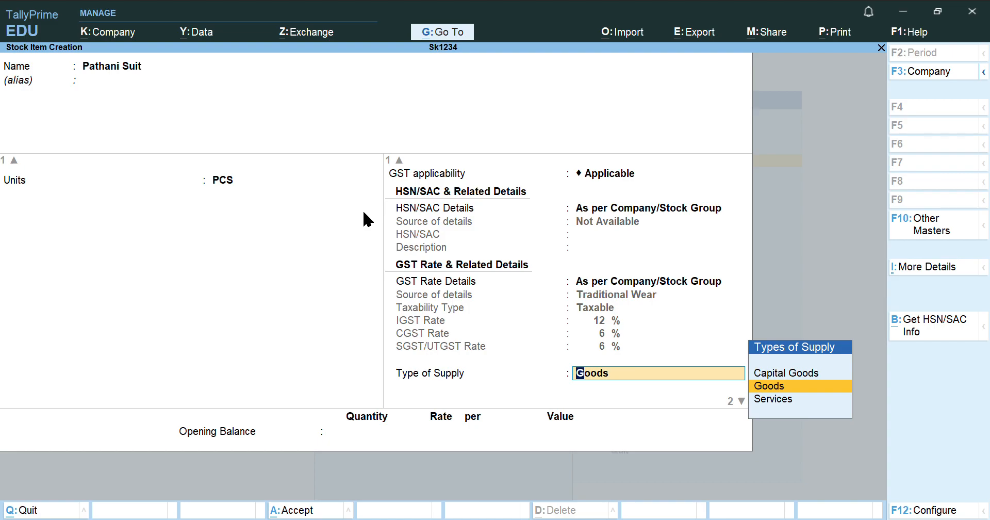
{"action": "key", "text": "Return"}
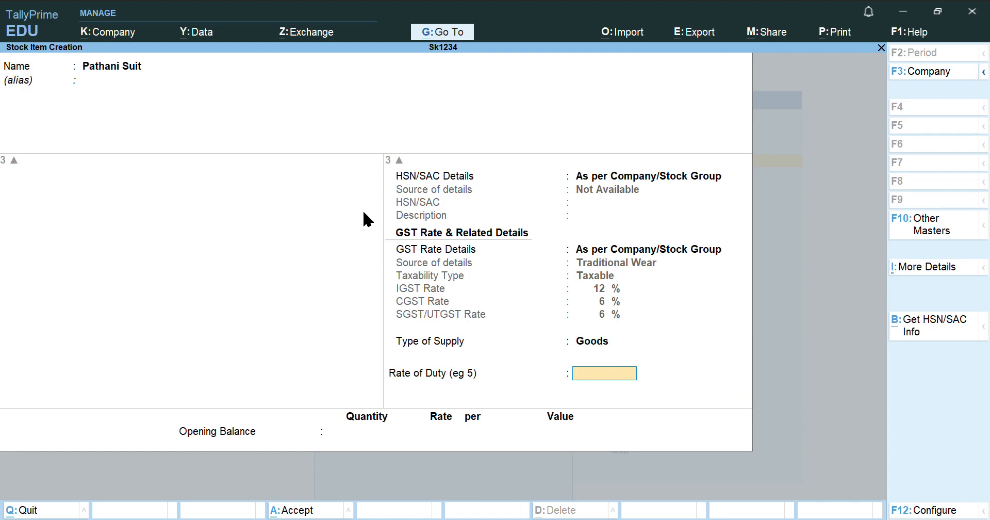
{"action": "key", "text": "Return"}
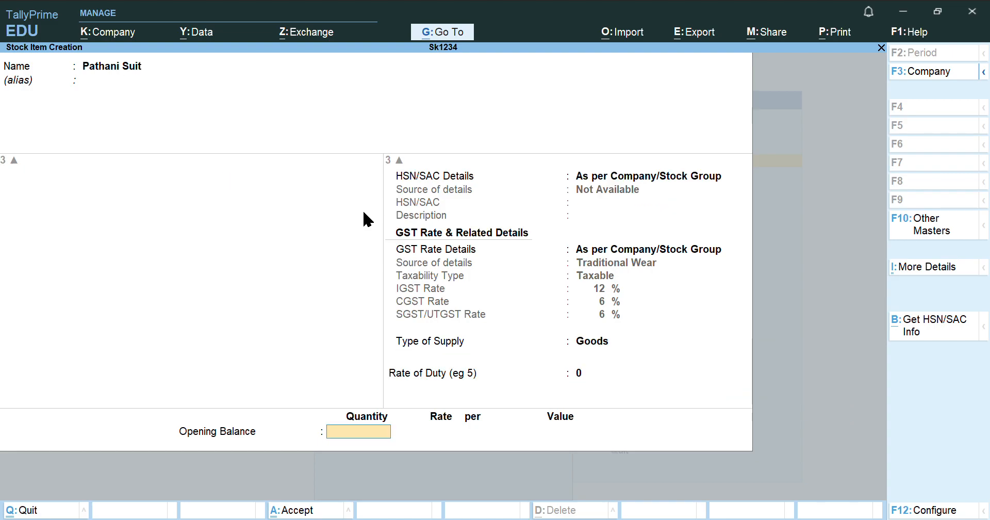
Give Pathani Suit an opening balance of 100 PCS at 1000 and save it
{"action": "type", "text": "100"}
{"action": "key", "text": "Return"}
{"action": "type", "text": "1000"}
{"action": "key", "text": "Return"}
{"action": "key", "text": "Return"}
{"action": "key", "text": "Return"}
{"action": "key", "text": "Return"}
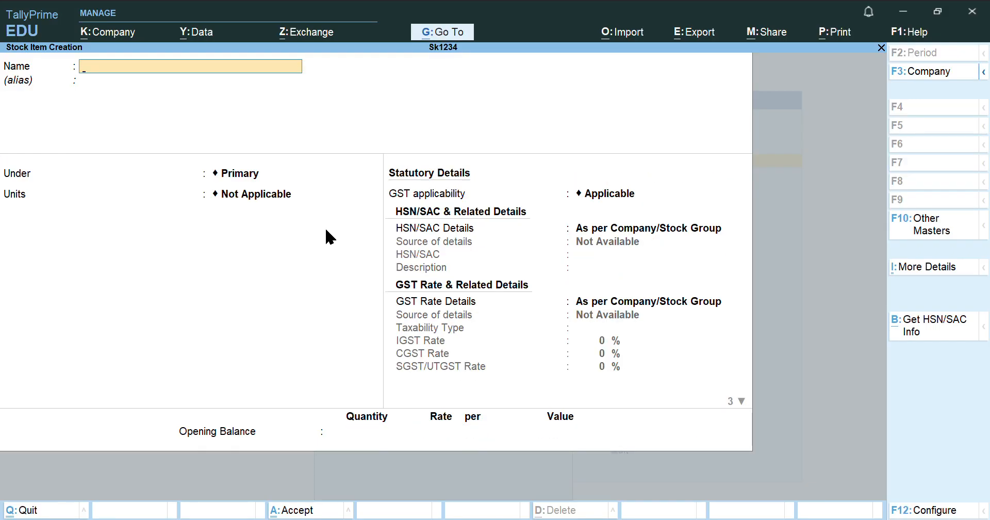
Start stock item Smart Casuals under Modern Wear, counted in PCS, GST applicable as Goods
{"action": "type", "text": "Smartcasuals"}
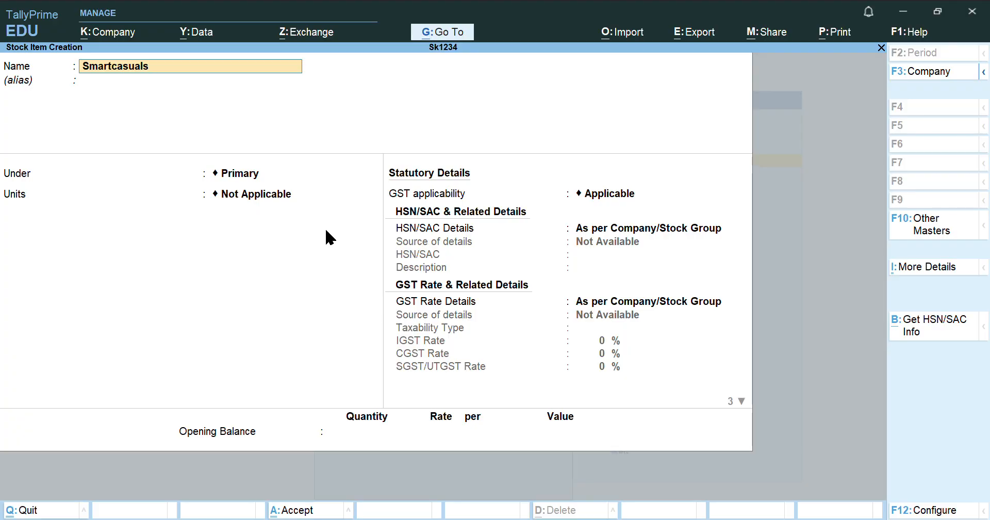
{"action": "key", "text": "Delete"}
{"action": "type", "text": "C"}
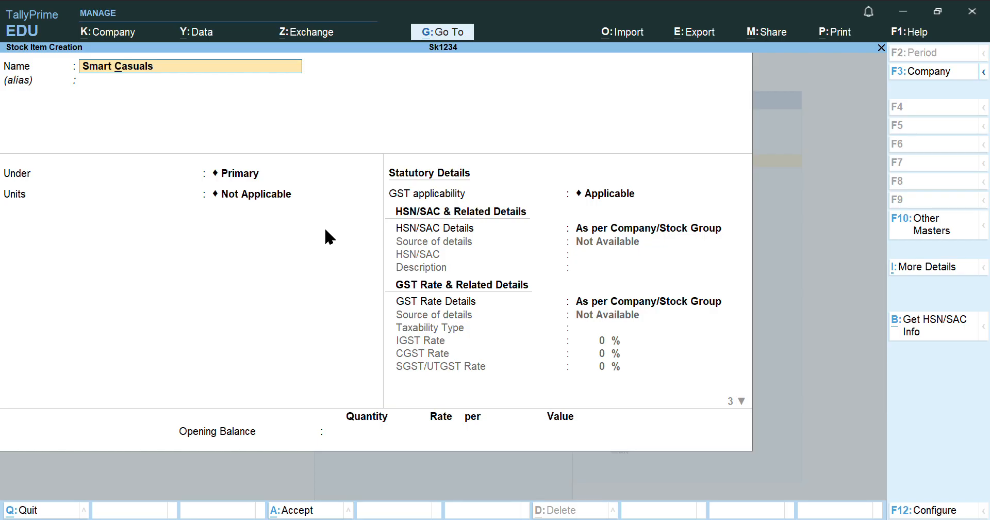
{"action": "key", "text": "Return"}
{"action": "key", "text": "Return"}
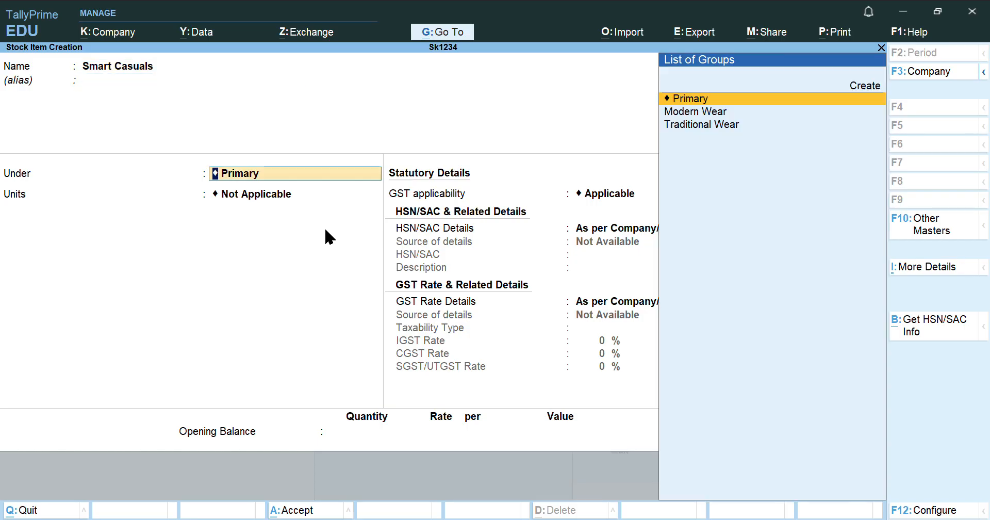
{"action": "key", "text": "Down"}
{"action": "key", "text": "Return"}
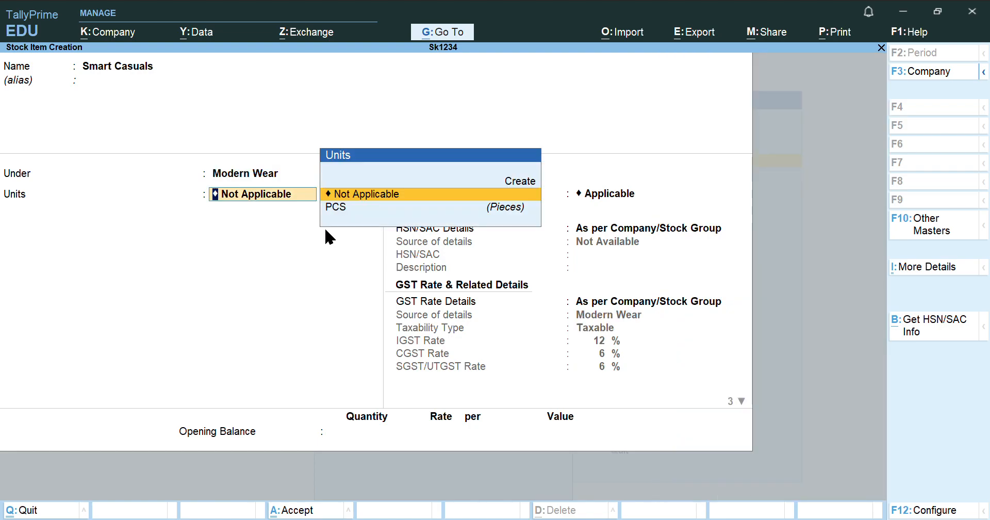
{"action": "key", "text": "Down"}
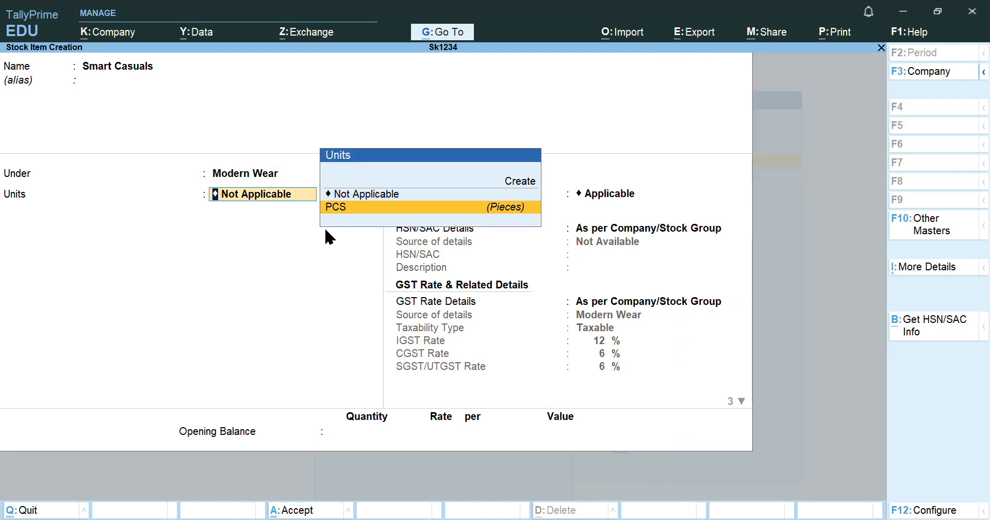
{"action": "key", "text": "Return"}
{"action": "key", "text": "Return"}
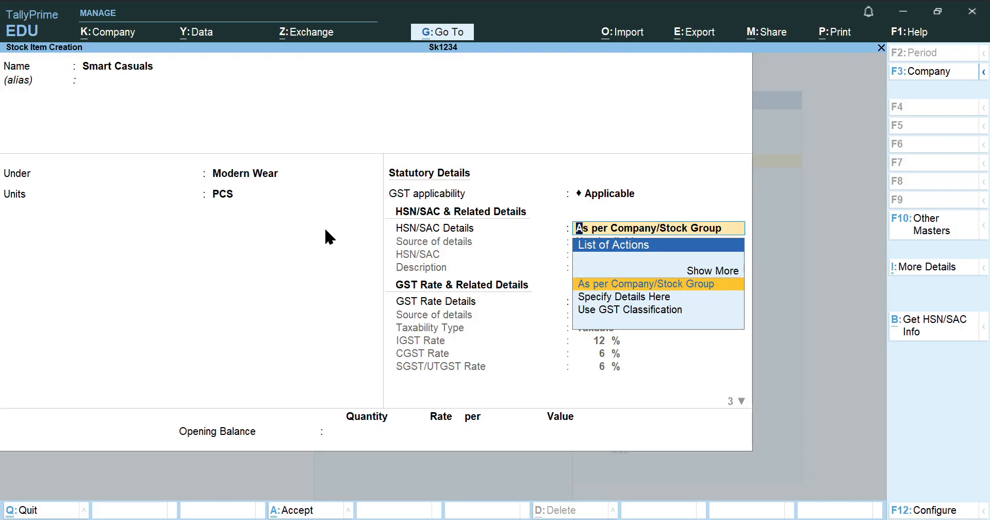
{"action": "key", "text": "Return"}
{"action": "key", "text": "Return"}
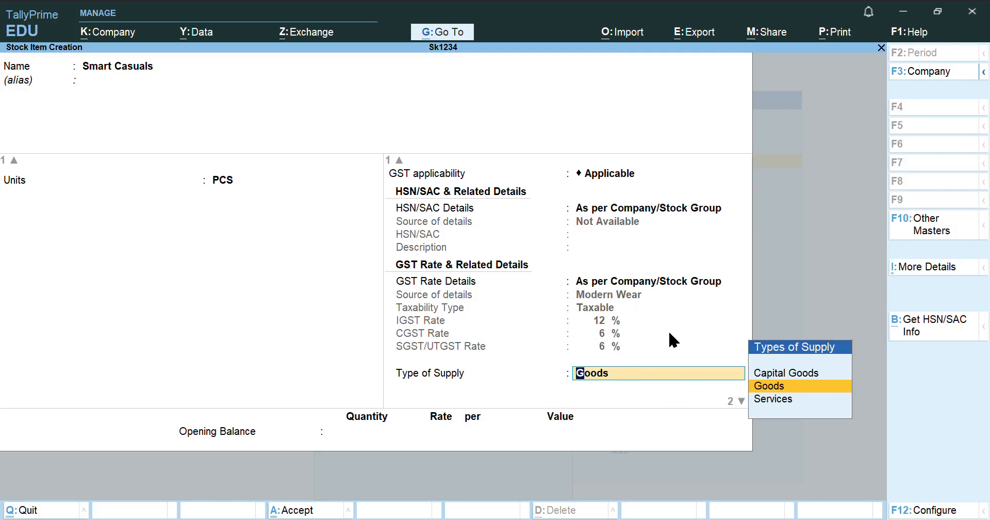
{"action": "key", "text": "Return"}
{"action": "key", "text": "Return"}
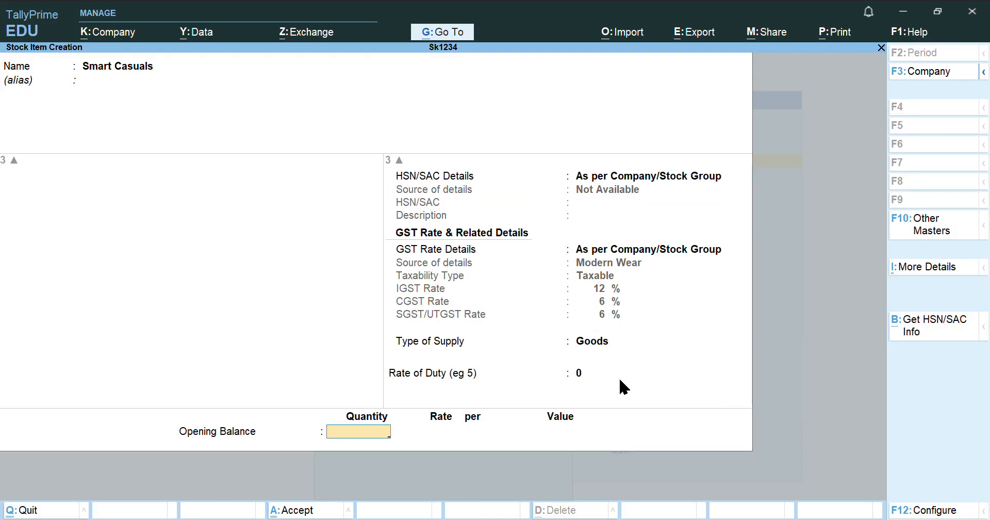
Give Smart Casuals an opening balance of 100 PCS at 600.00 and save it
{"action": "type", "text": "100"}
{"action": "key", "text": "Return"}
{"action": "type", "text": "600"}
{"action": "key", "text": "Return"}
{"action": "key", "text": "Return"}
{"action": "key", "text": "Return"}
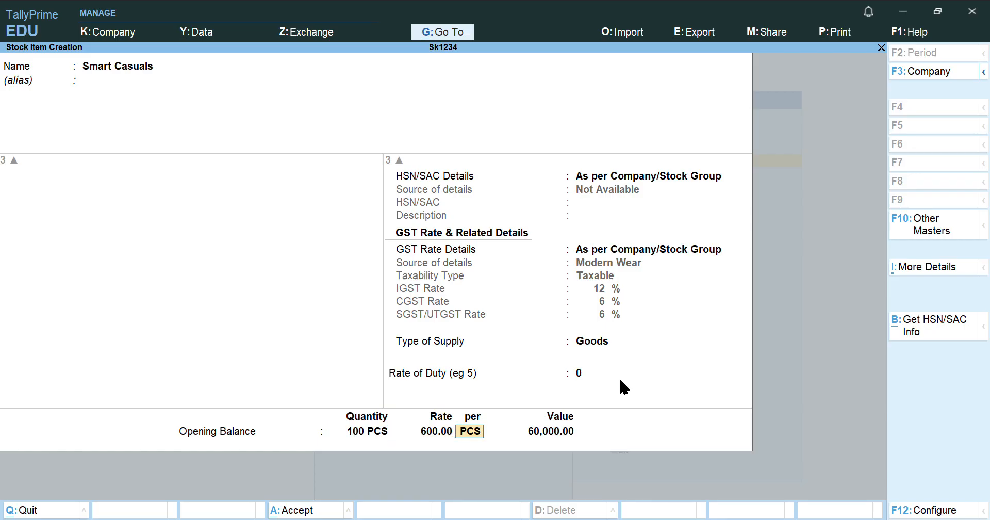
{"action": "key", "text": "Return"}
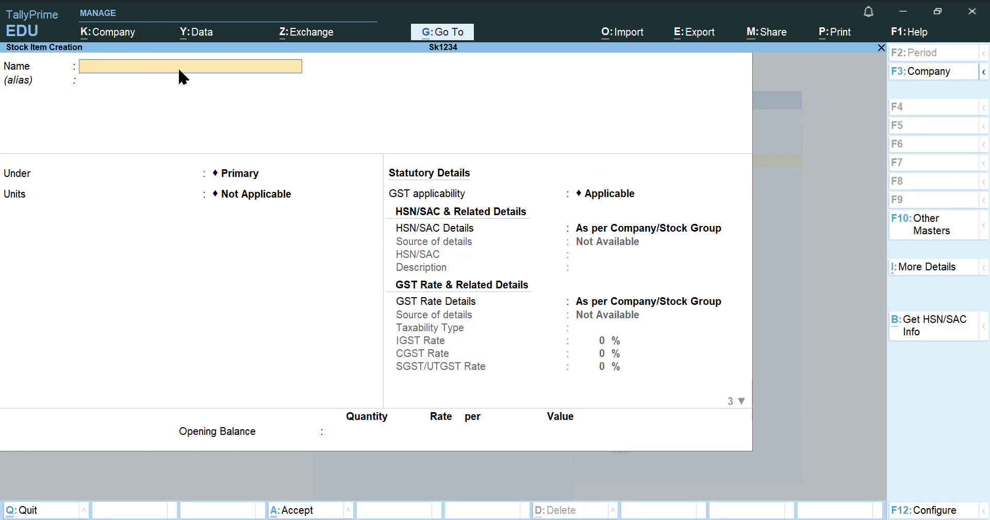
{"action": "key", "text": "Escape"}
Quit stock item creation and view the Balance Sheet, balanced at 15,00,000.00
{"action": "key", "text": "Return"}
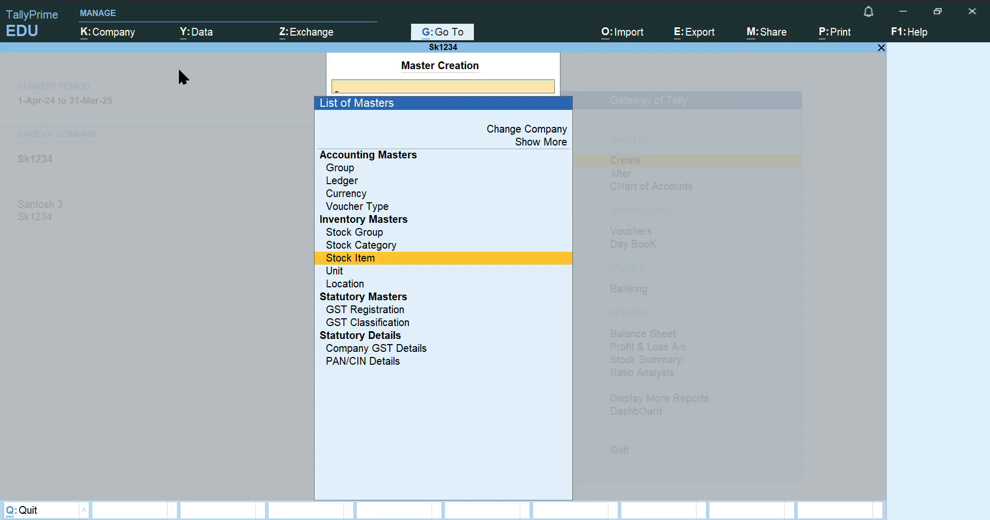
{"action": "key", "text": "Escape"}
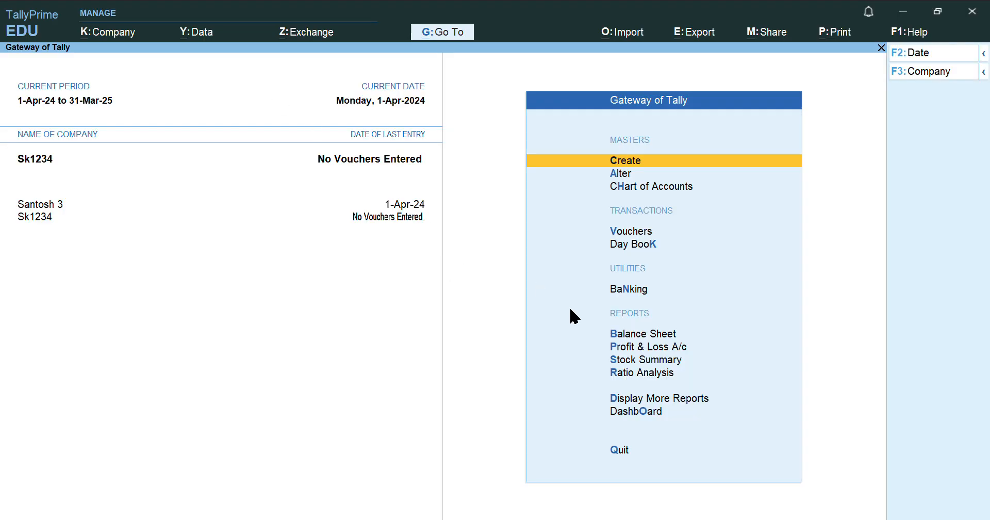
{"action": "left_click", "coordinate": [621, 334]}
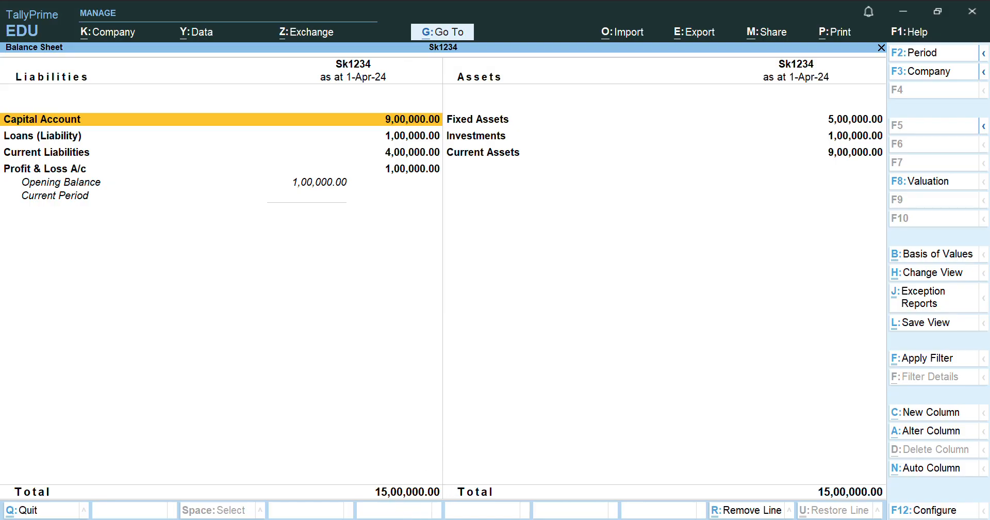
{"action": "key", "text": "alt+Tab"}
{"action": "key", "text": "alt"}
{"action": "key", "text": "alt"}
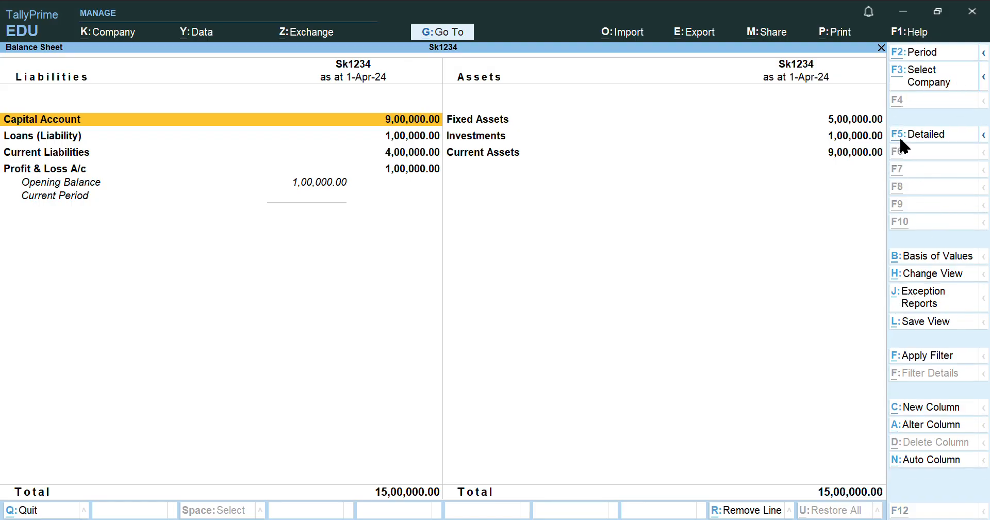
View the Balance Sheet in detailed sub-groups, then go back to the Chart of Accounts
{"action": "left_click", "coordinate": [932, 137]}
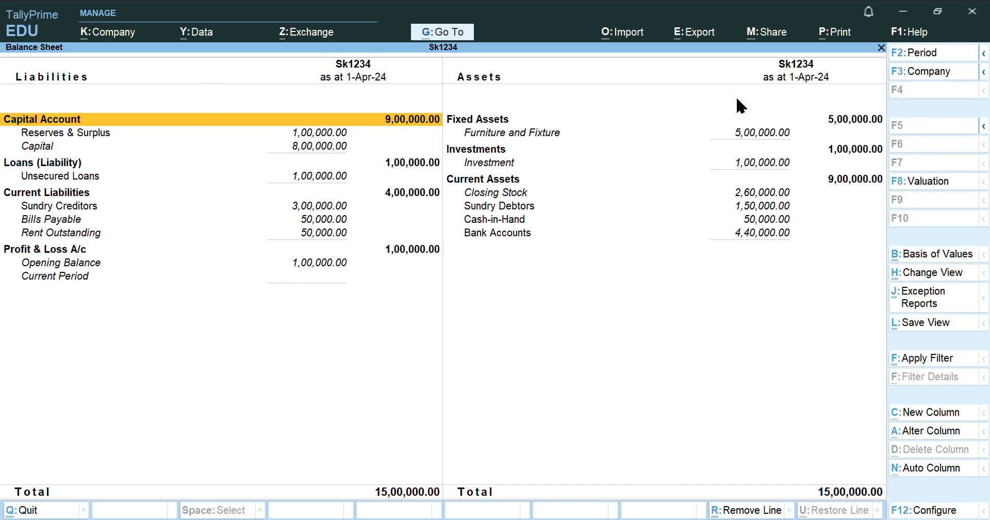
{"action": "key", "text": "Escape"}
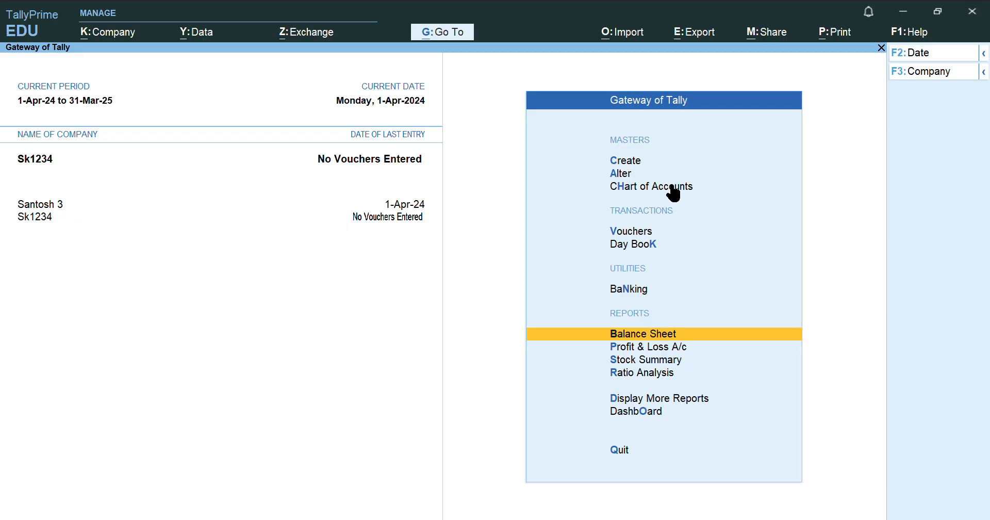
{"action": "left_click", "coordinate": [672, 189]}
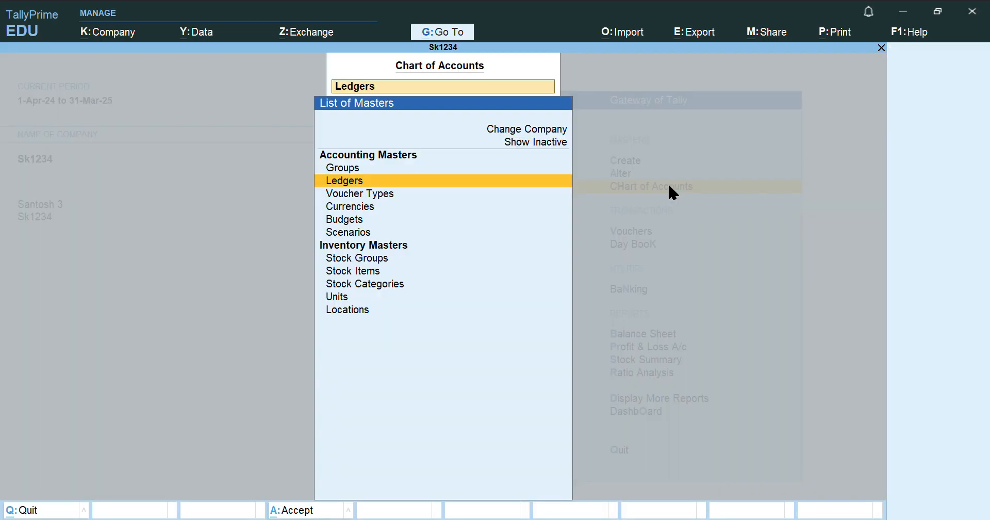
Open Multi Ledger Creation for all groups from the Ledgers list
{"action": "left_click", "coordinate": [428, 185]}
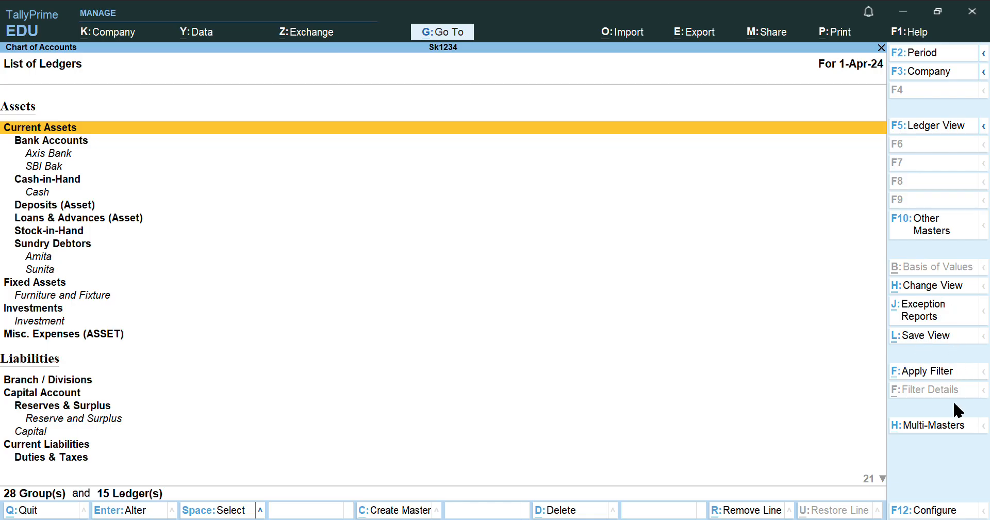
{"action": "left_click", "coordinate": [953, 428]}
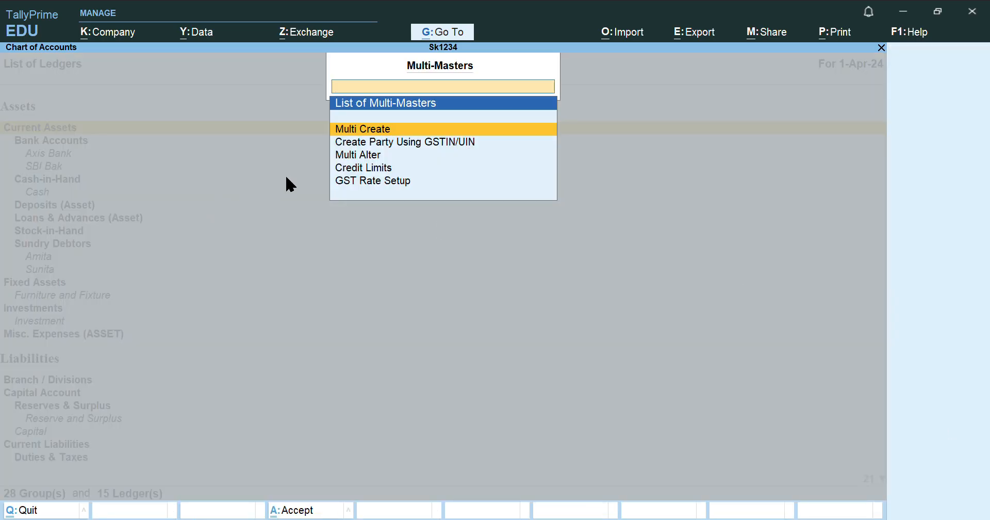
{"action": "left_click", "coordinate": [386, 129]}
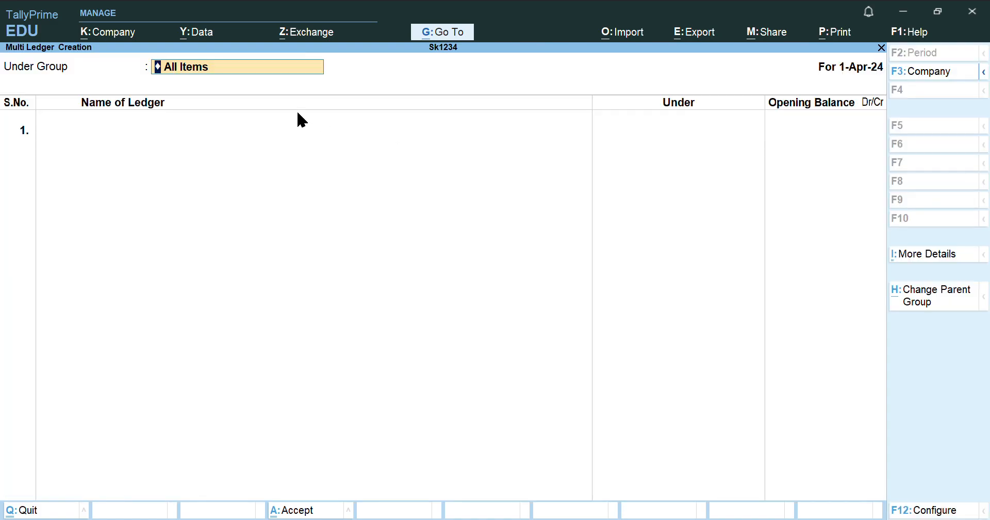
{"action": "key", "text": "Return"}
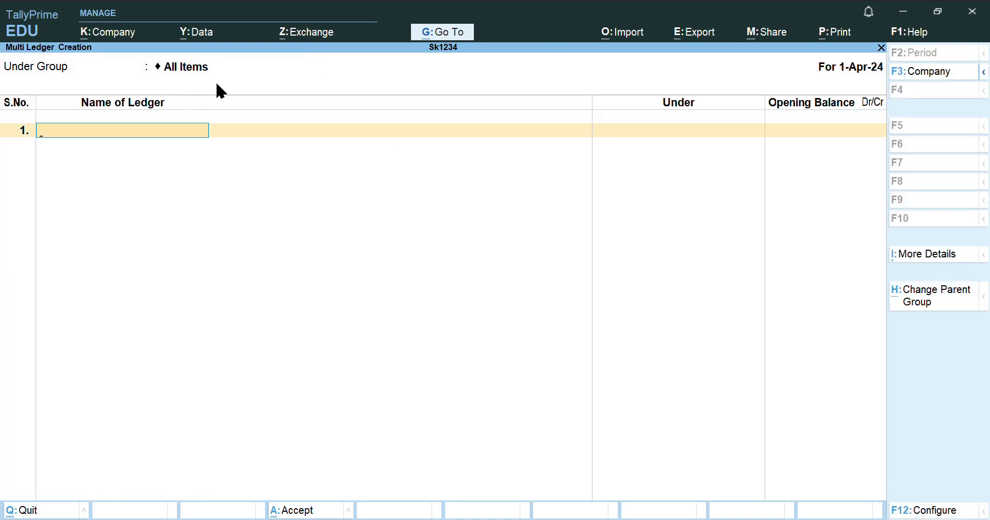
Add the Purchase ledger under Purchase Accounts with no opening balance
{"action": "type", "text": "Puurca"}
{"action": "type", "text": "se"}
{"action": "key", "text": "BackSpace"}
{"action": "key", "text": "BackSpace"}
{"action": "key", "text": "BackSpace"}
{"action": "key", "text": "BackSpace"}
{"action": "key", "text": "BackSpace"}
{"action": "key", "text": "BackSpace"}
{"action": "type", "text": "rcase"}
{"action": "key", "text": "BackSpace"}
{"action": "key", "text": "BackSpace"}
{"action": "key", "text": "BackSpace"}
{"action": "type", "text": "hase"}
{"action": "key", "text": "Return"}
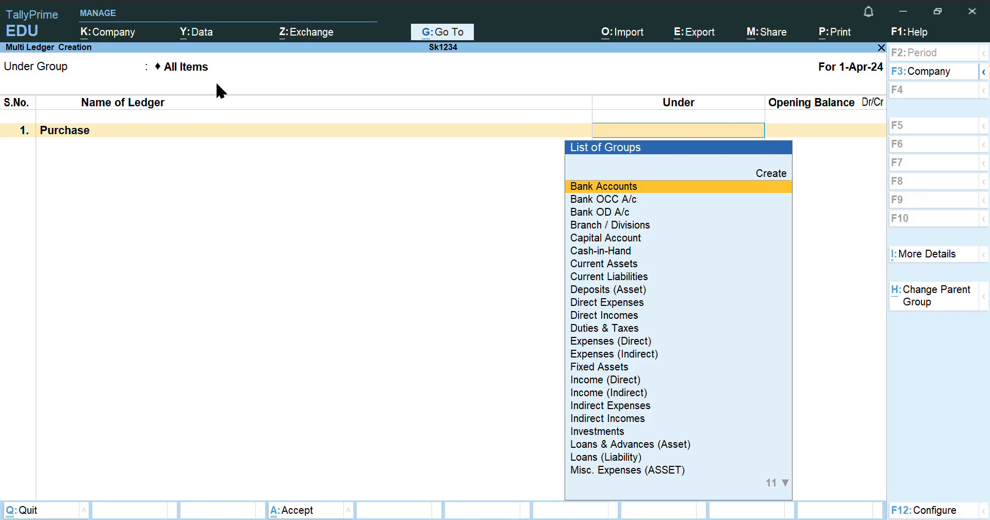
{"action": "type", "text": "P"}
{"action": "key", "text": "Down"}
{"action": "key", "text": "Down"}
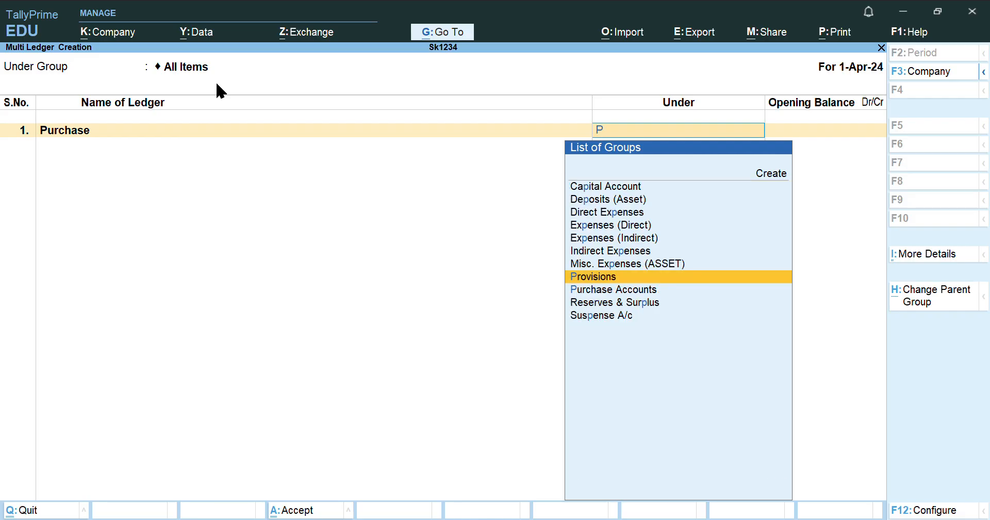
{"action": "key", "text": "Return"}
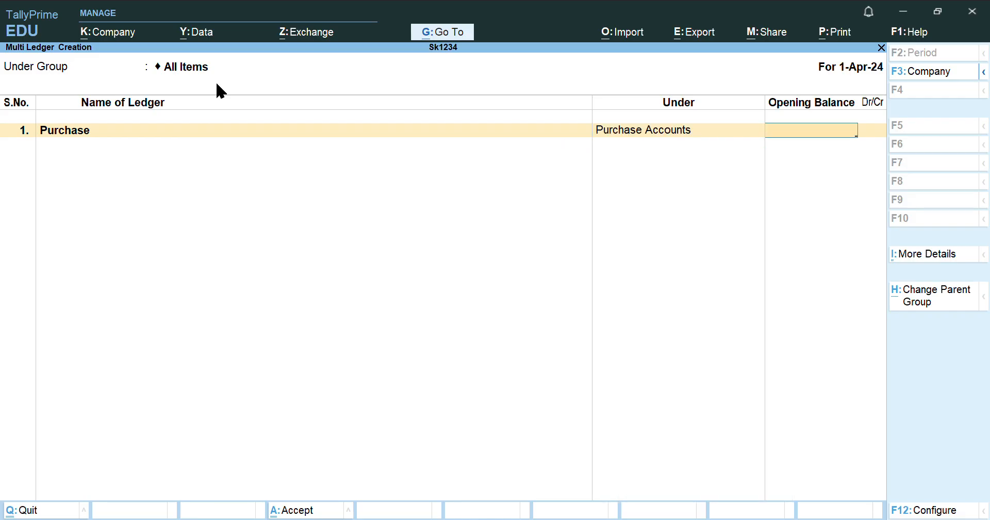
{"action": "key", "text": "Return"}
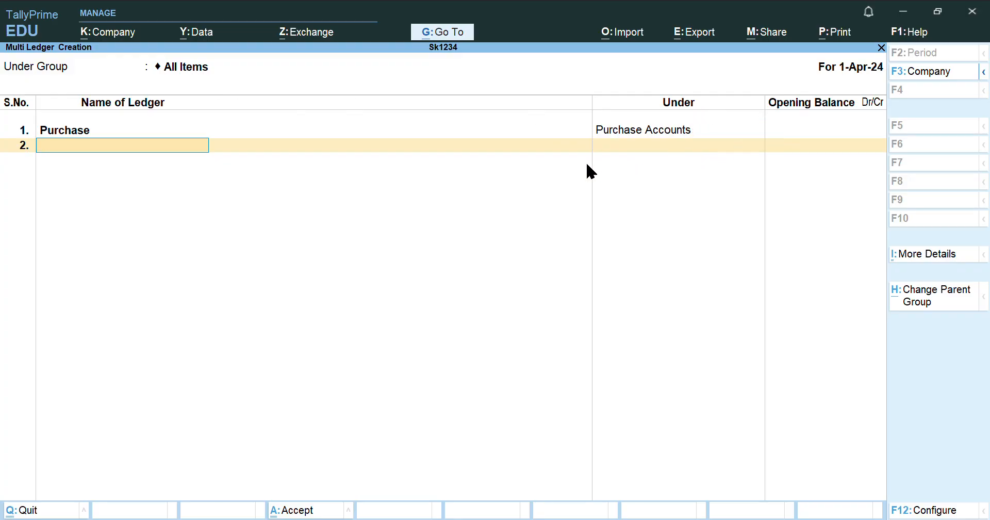
Add the Sales ledger under Sales Accounts and enter IGST as the next ledger
{"action": "type", "text": "Sales"}
{"action": "key", "text": "Return"}
{"action": "type", "text": "al"}
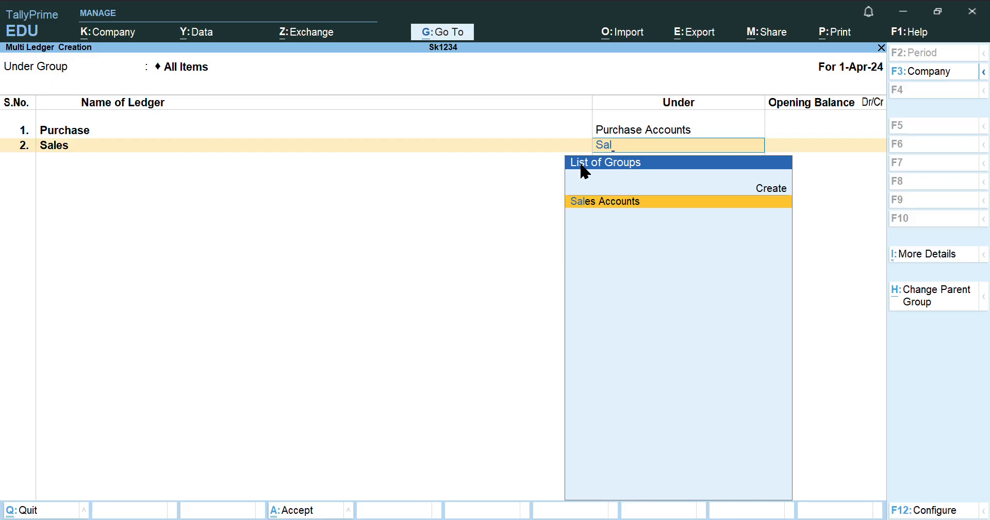
{"action": "key", "text": "Return"}
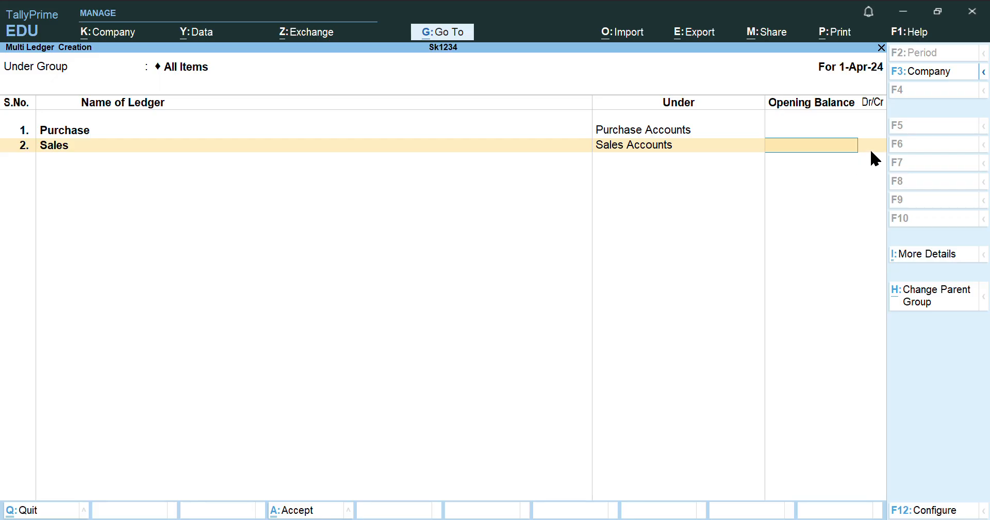
{"action": "key", "text": "Return"}
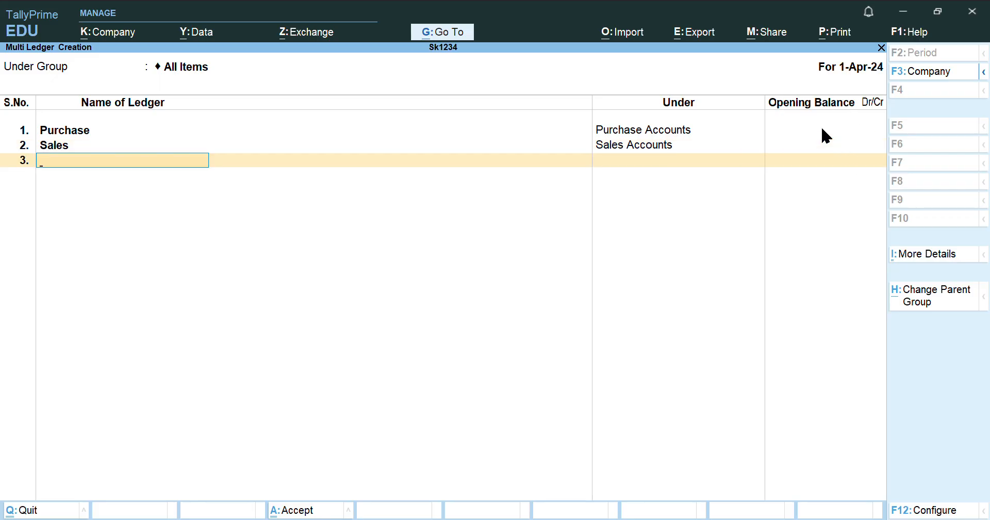
{"action": "type", "text": "Igst"}
{"action": "key", "text": "BackSpace"}
{"action": "key", "text": "BackSpace"}
{"action": "key", "text": "BackSpace"}
{"action": "key", "text": "BackSpace"}
{"action": "type", "text": "IGST"}
{"action": "key", "text": "Return"}
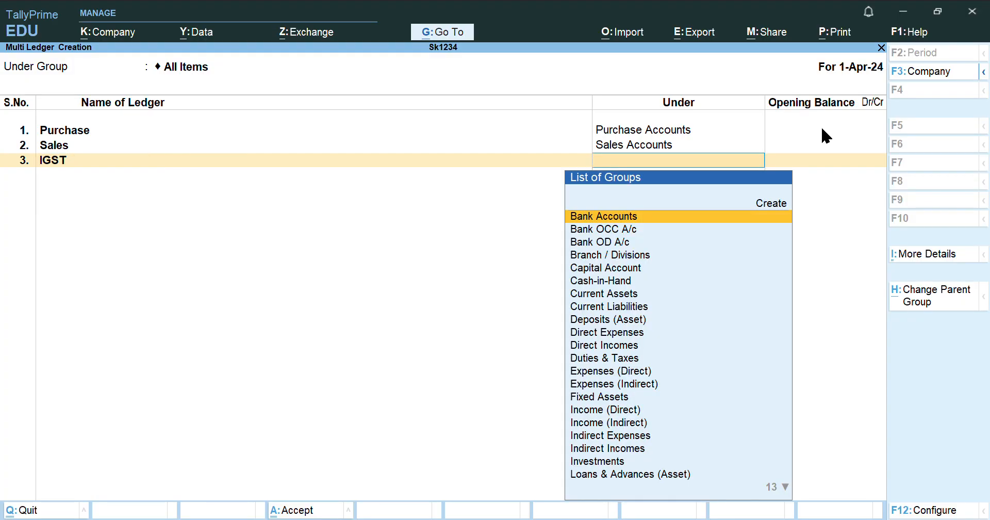
Put IGST, SGST and CGST ledgers under Duties & Taxes
{"action": "type", "text": "Dut"}
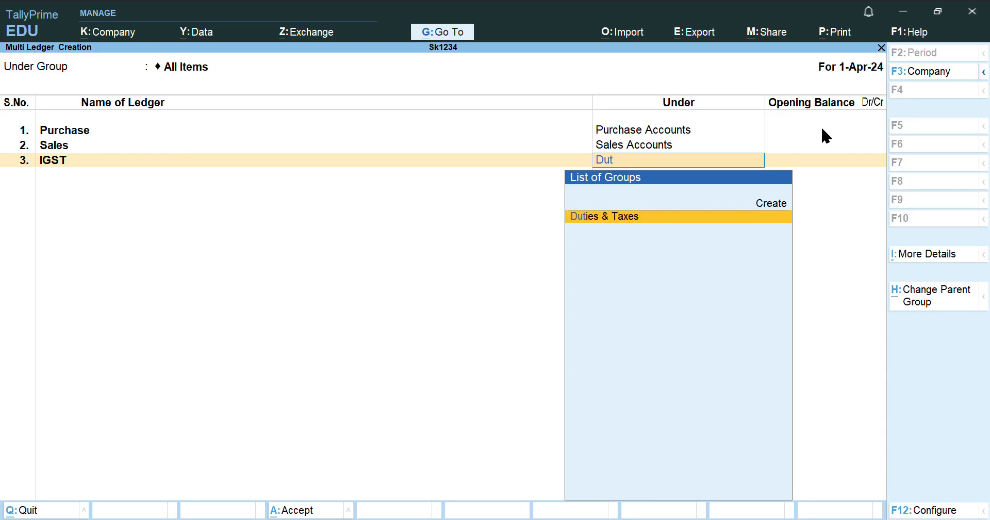
{"action": "key", "text": "Return"}
{"action": "key", "text": "Return"}
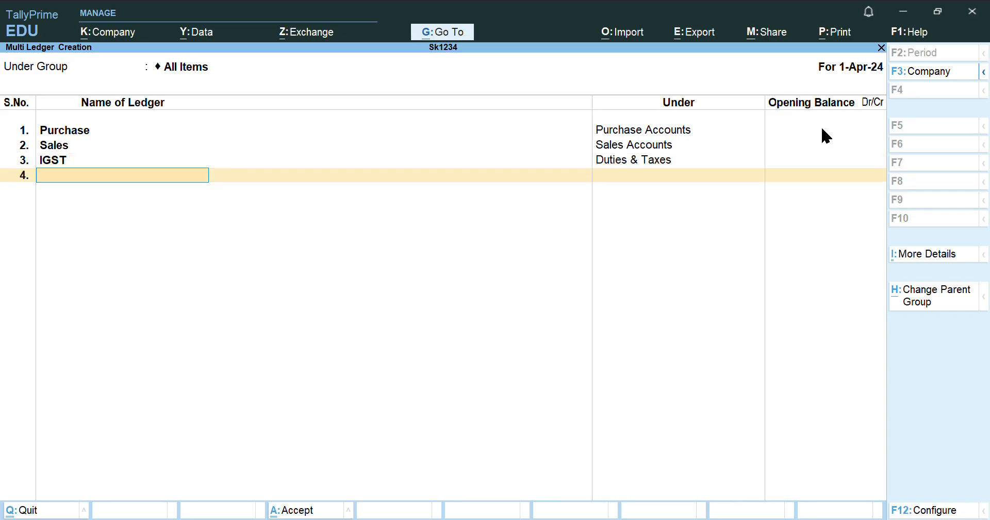
{"action": "type", "text": "SGST"}
{"action": "key", "text": "Return"}
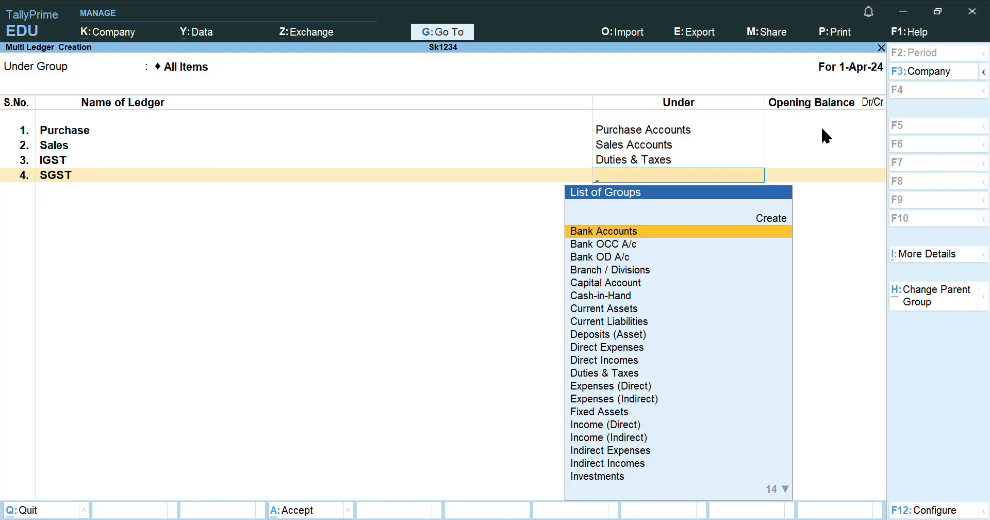
{"action": "type", "text": "Du"}
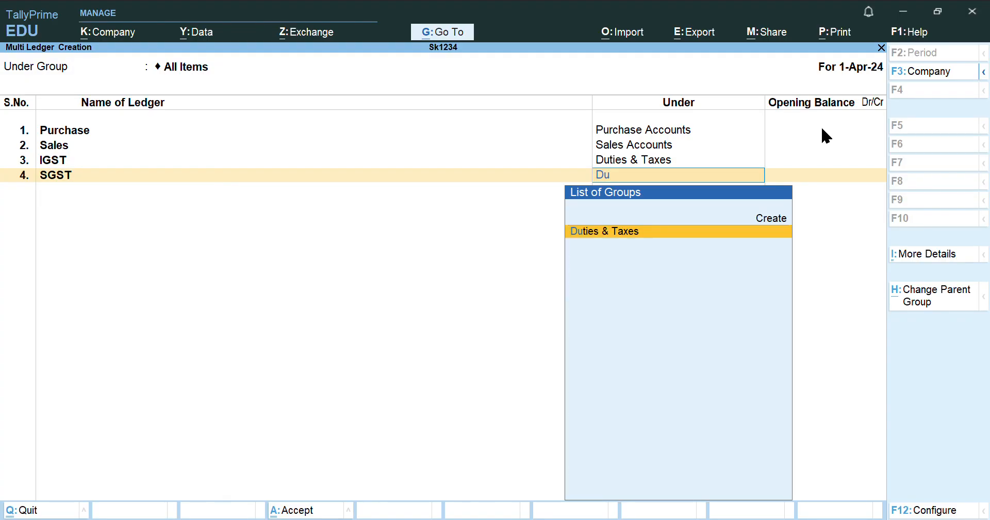
{"action": "key", "text": "Return"}
{"action": "key", "text": "Return"}
{"action": "type", "text": "CGST"}
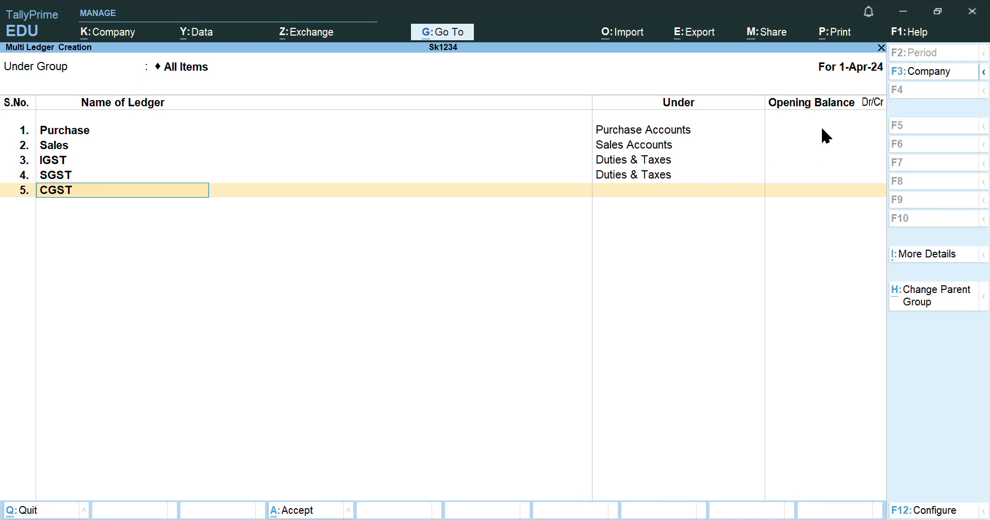
{"action": "key", "text": "Return"}
{"action": "type", "text": "dut"}
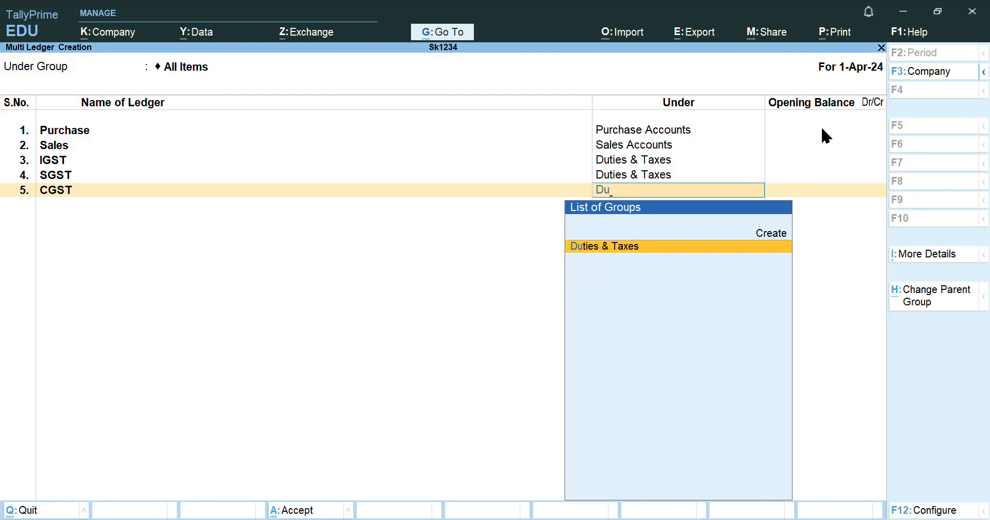
{"action": "key", "text": "Return"}
{"action": "key", "text": "Return"}
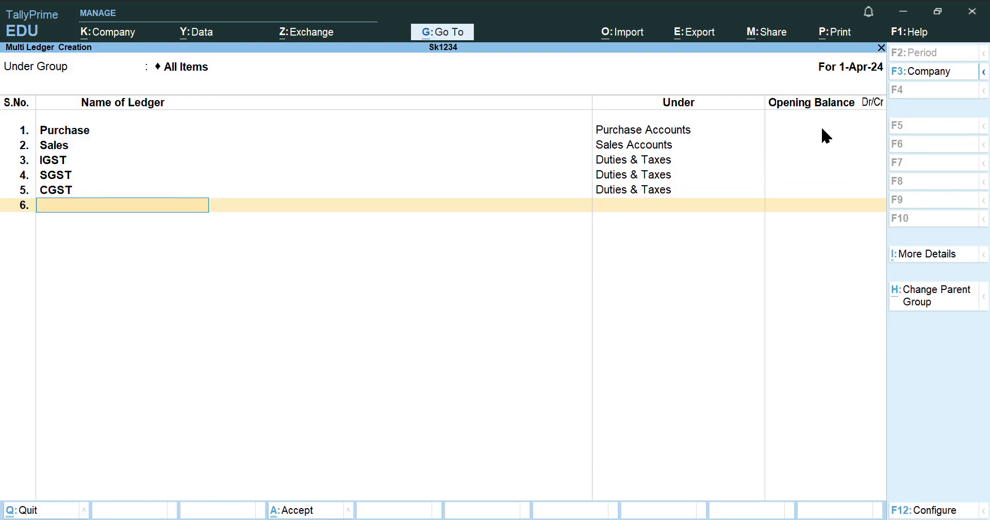
Add the Discount Allowed ledger under Indirect Expenses with no opening balance
{"action": "type", "text": "Discount Allowed"}
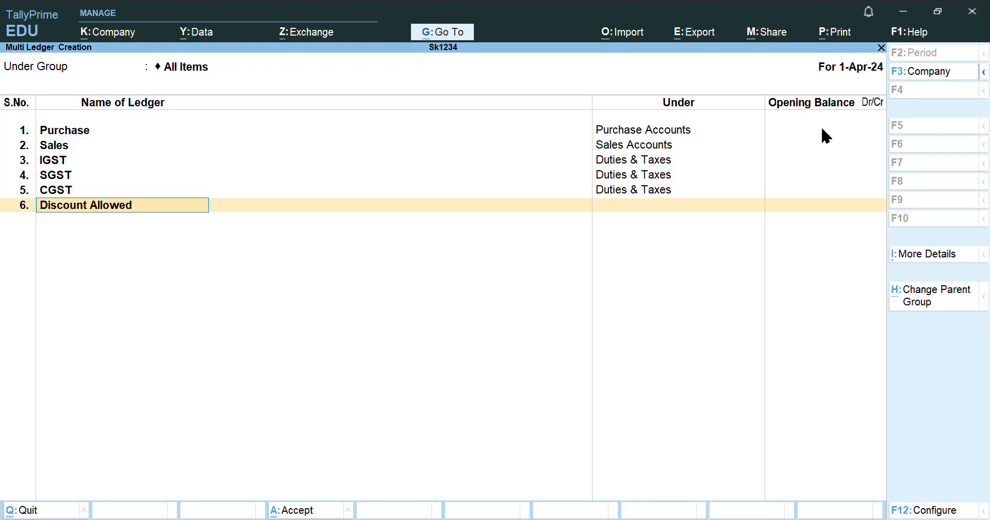
{"action": "key", "text": "Return"}
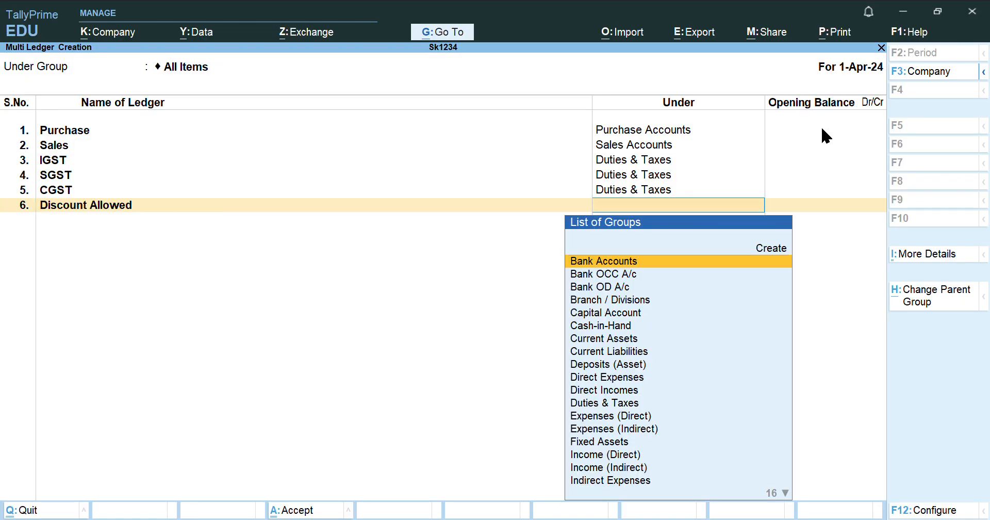
{"action": "type", "text": "In"}
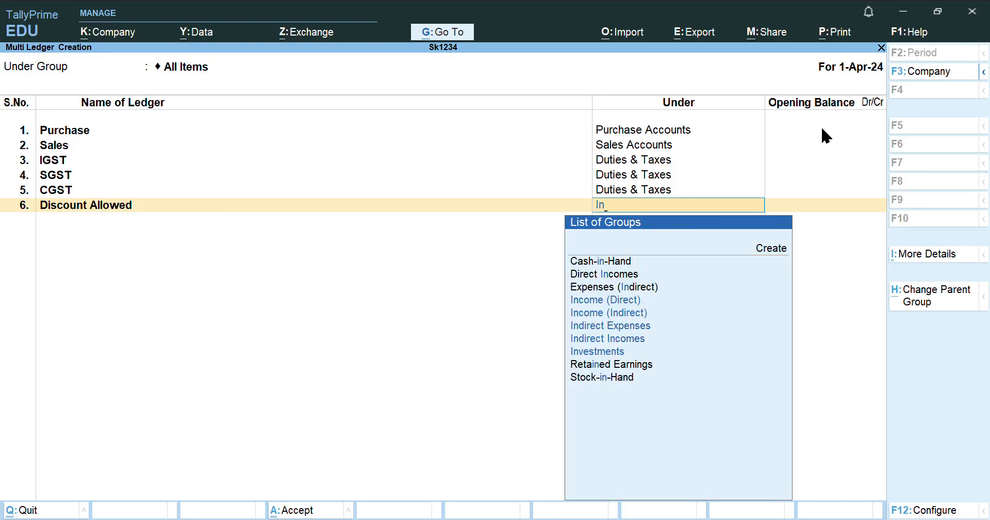
{"action": "type", "text": "d"}
{"action": "key", "text": "Down"}
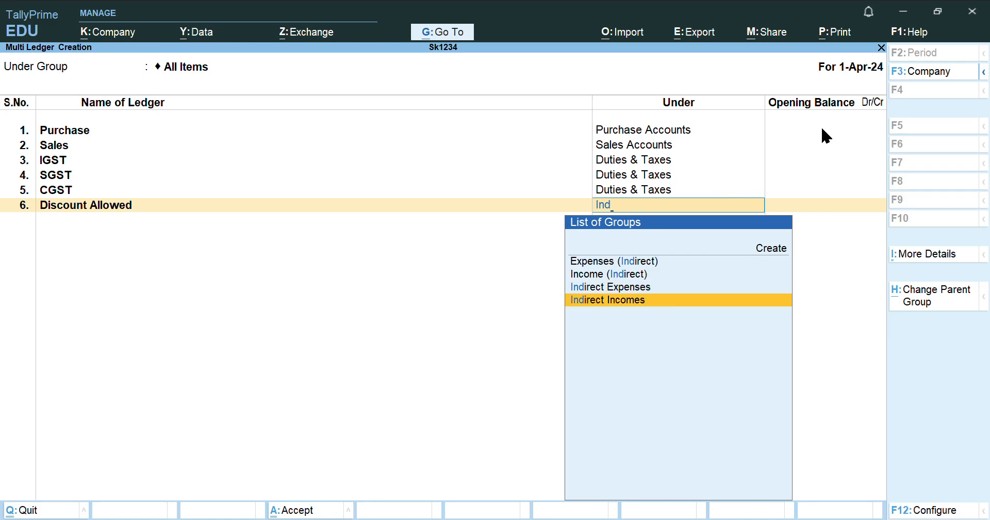
{"action": "key", "text": "Up"}
{"action": "key", "text": "Return"}
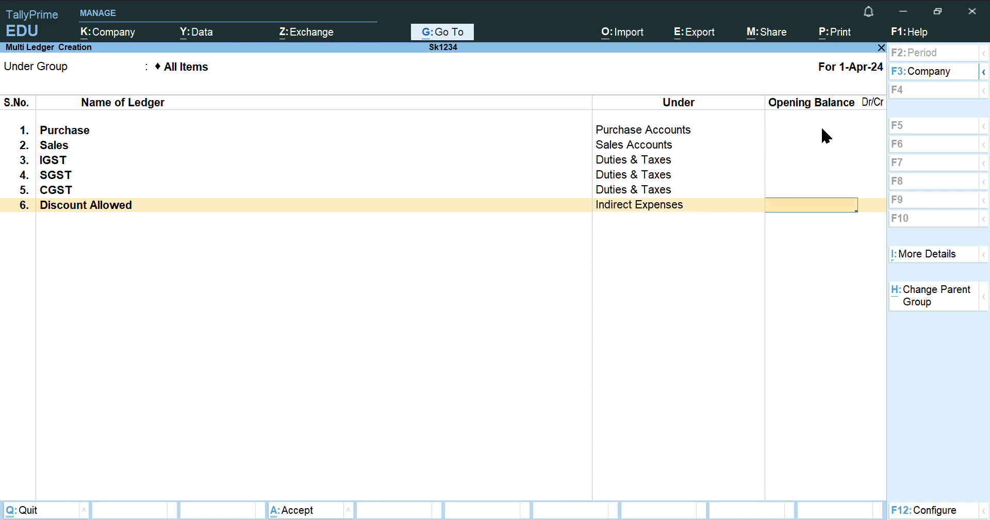
{"action": "key", "text": "Return"}
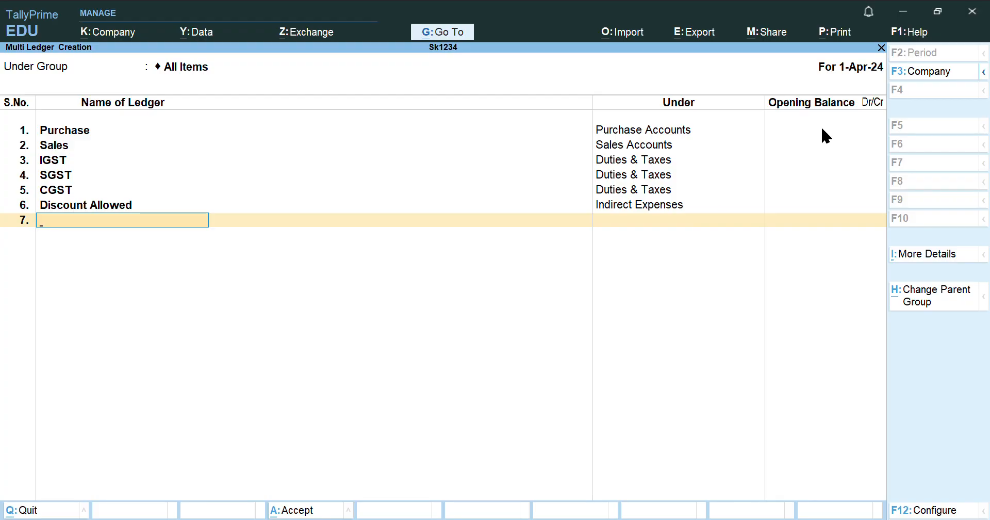
Add the Discount Received ledger under Indirect Incomes
{"action": "type", "text": "Discount Re"}
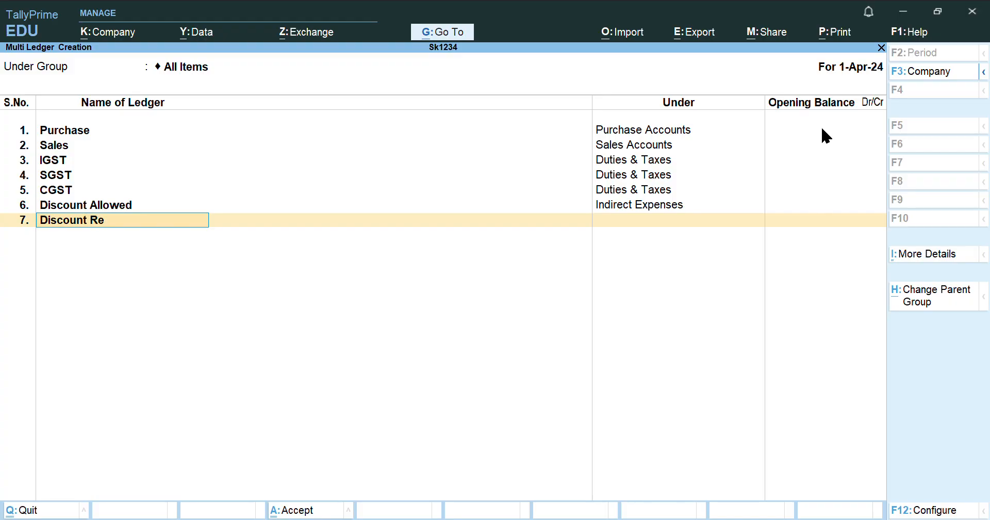
{"action": "type", "text": "ceived"}
{"action": "key", "text": "Return"}
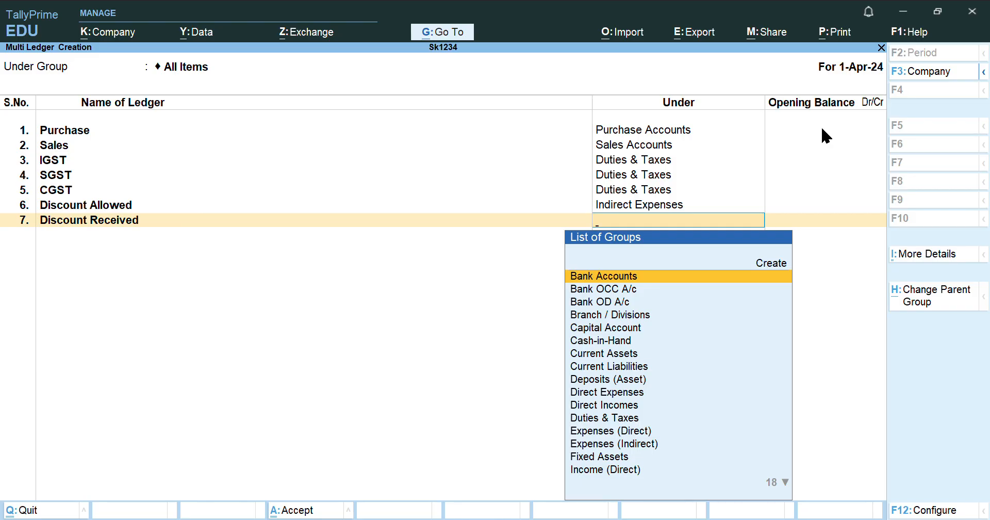
{"action": "type", "text": "Ind"}
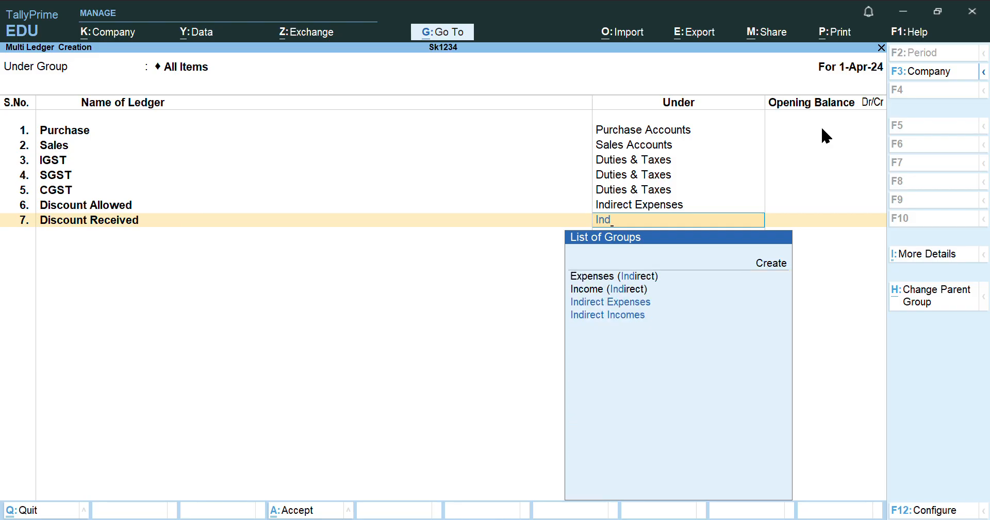
{"action": "key", "text": "Down"}
{"action": "key", "text": "Down"}
{"action": "key", "text": "Return"}
Add Loss on Sale of Investment and Freight ledgers under Indirect Expenses
{"action": "key", "text": "Return"}
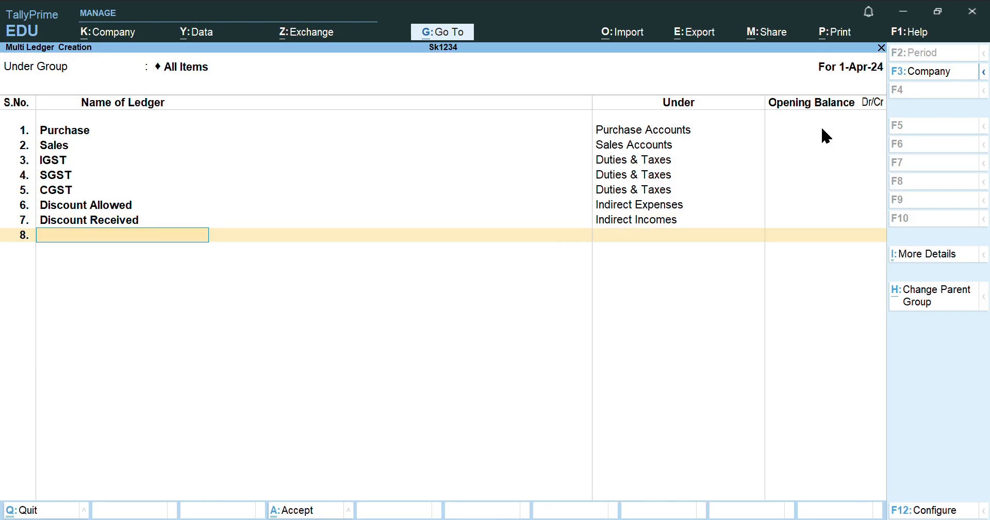
{"action": "type", "text": "Loss on Sale of Investment"}
{"action": "key", "text": "Return"}
{"action": "type", "text": "Ind"}
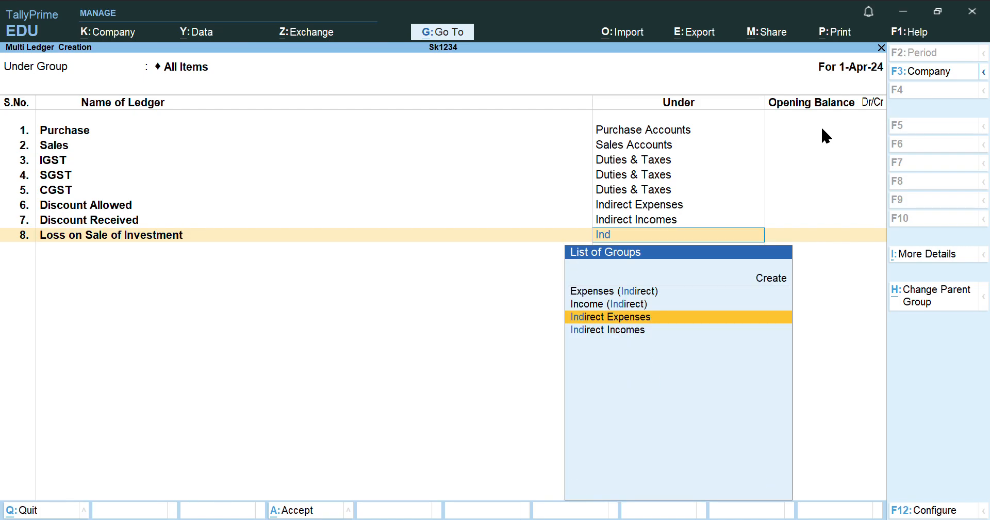
{"action": "key", "text": "Return"}
{"action": "key", "text": "Return"}
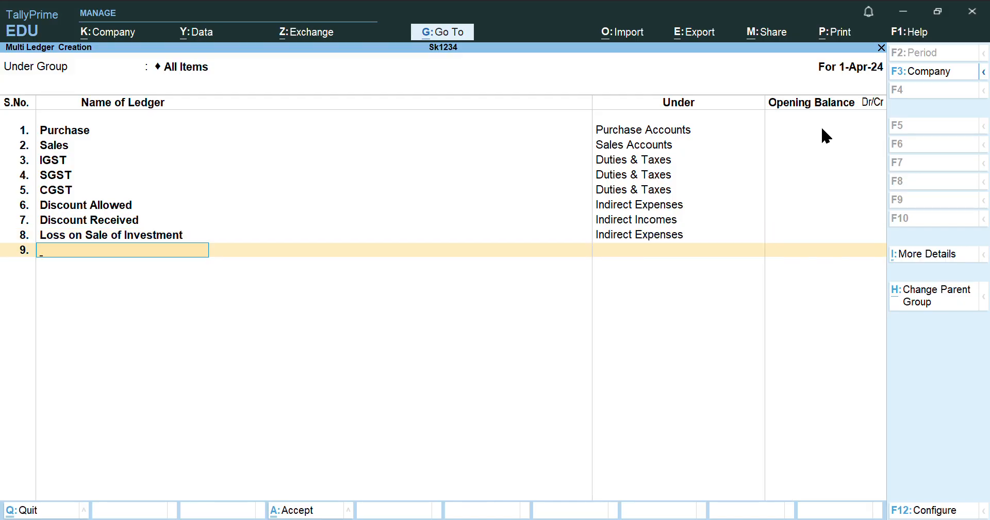
{"action": "type", "text": "Freight"}
{"action": "key", "text": "Return"}
{"action": "type", "text": "I"}
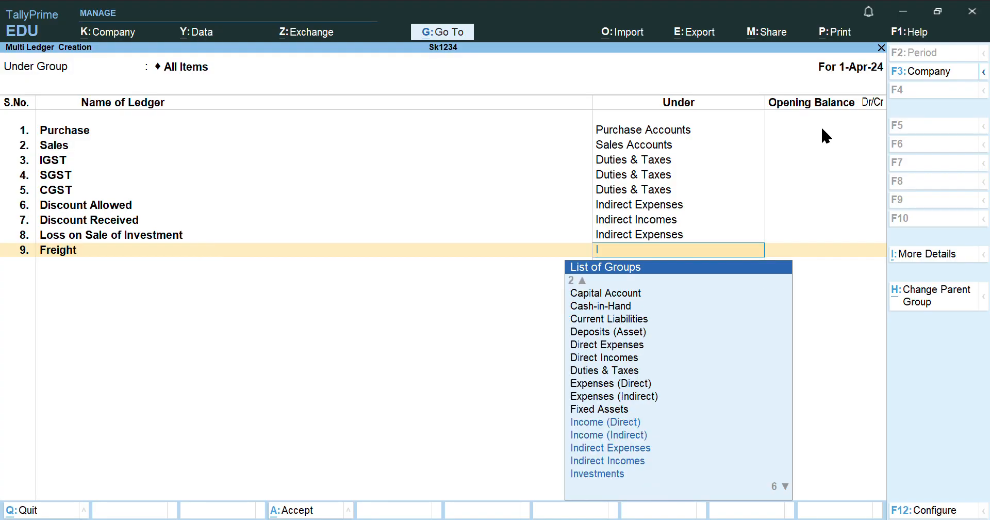
{"action": "type", "text": "nd"}
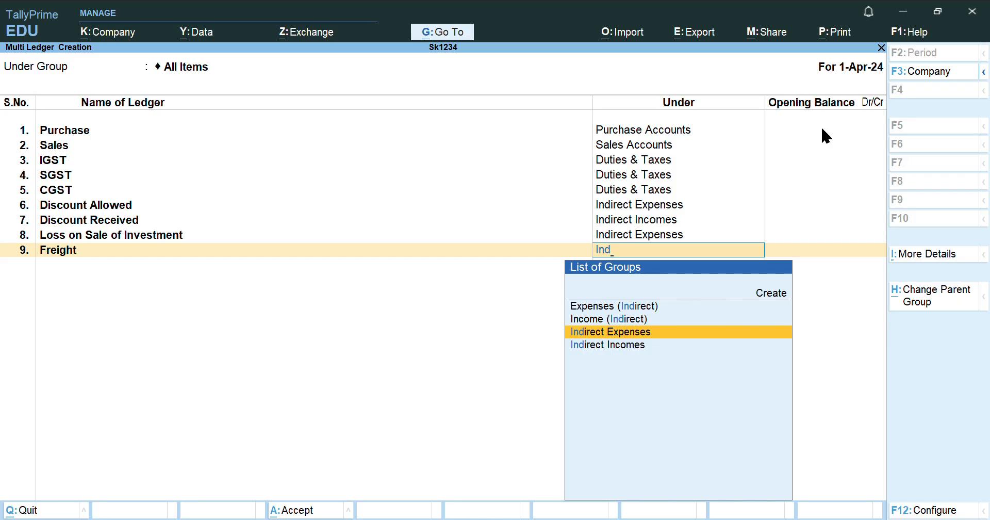
{"action": "key", "text": "Return"}
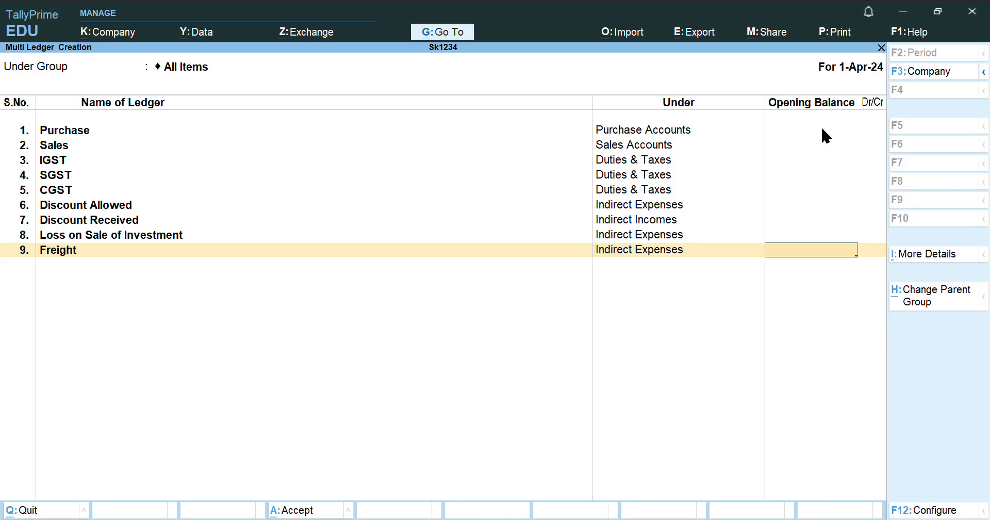
{"action": "key", "text": "Return"}
Add Interest on Debentures and Depreciation ledgers under Indirect Expenses and accept the ledgers
{"action": "type", "text": "Interes"}
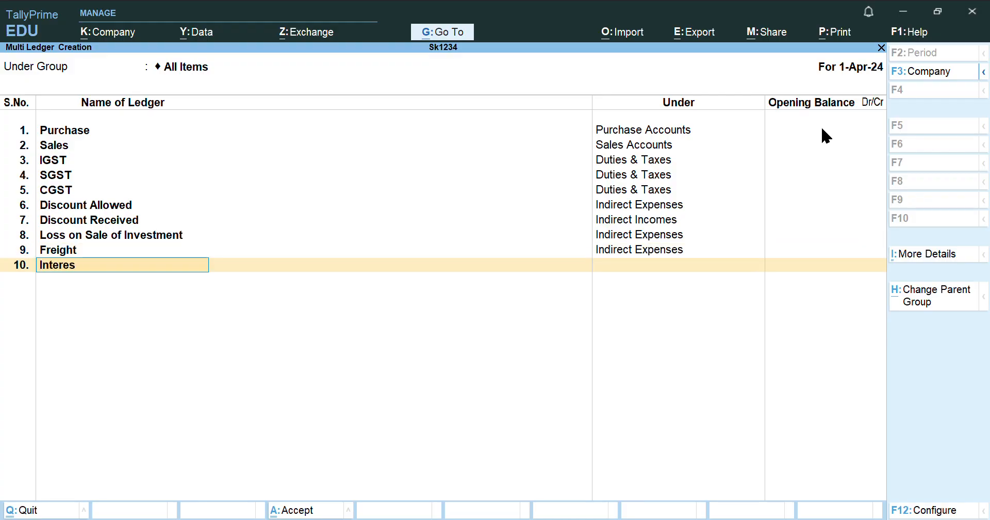
{"action": "type", "text": "t on Debentures"}
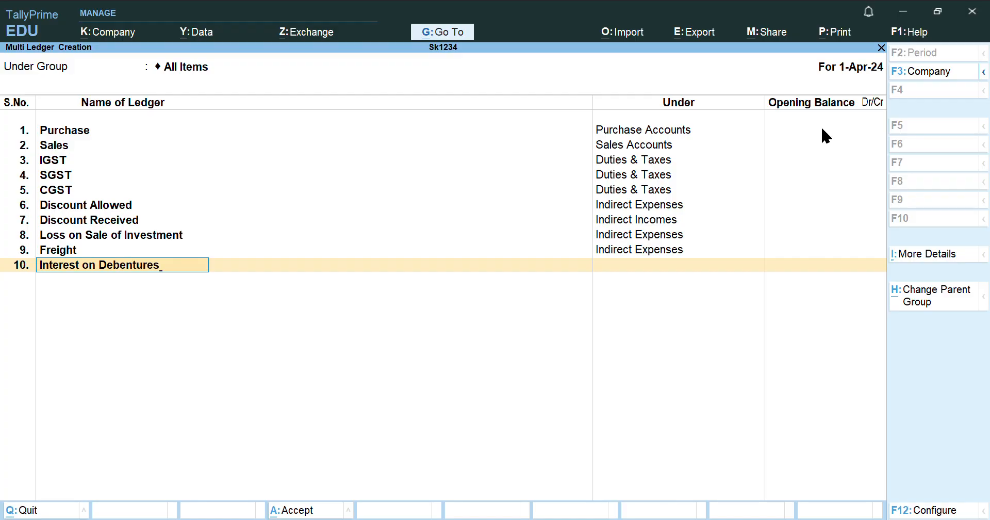
{"action": "key", "text": "Return"}
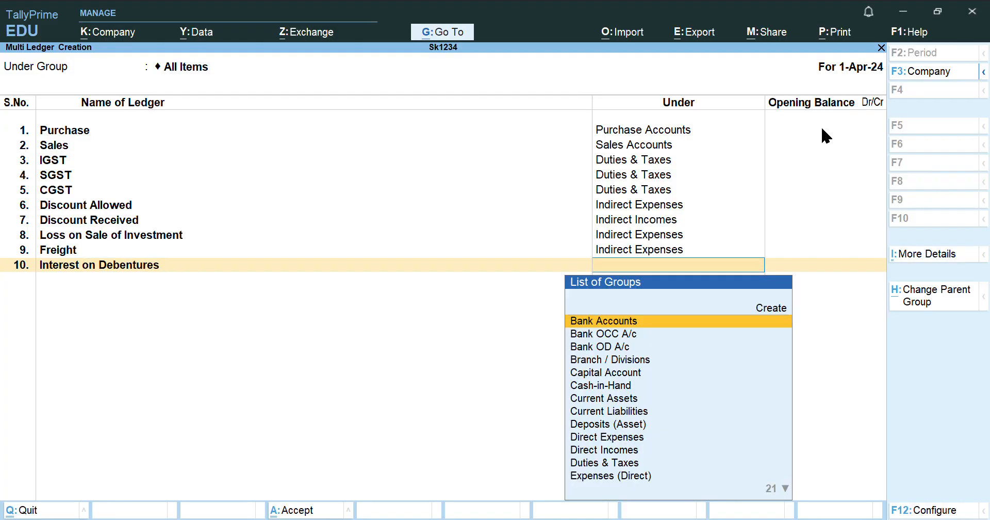
{"action": "type", "text": "Ind"}
{"action": "key", "text": "Down"}
{"action": "key", "text": "Up"}
{"action": "key", "text": "Return"}
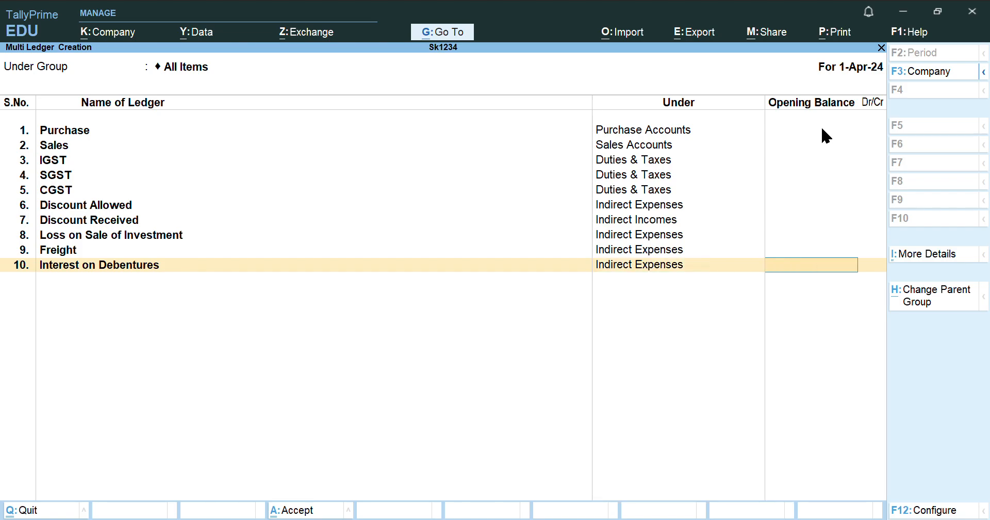
{"action": "key", "text": "Return"}
{"action": "type", "text": "Deprec"}
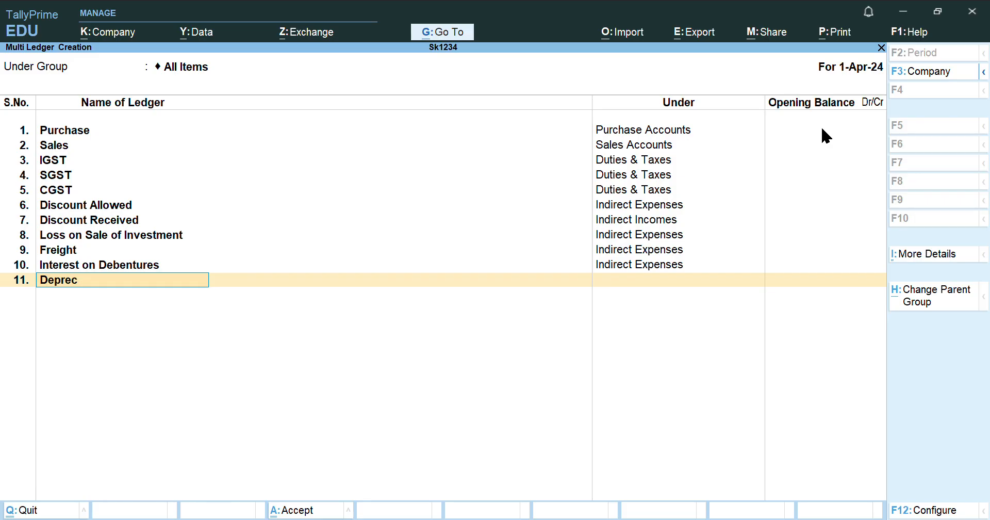
{"action": "type", "text": "iation"}
{"action": "key", "text": "Return"}
{"action": "type", "text": "Ind"}
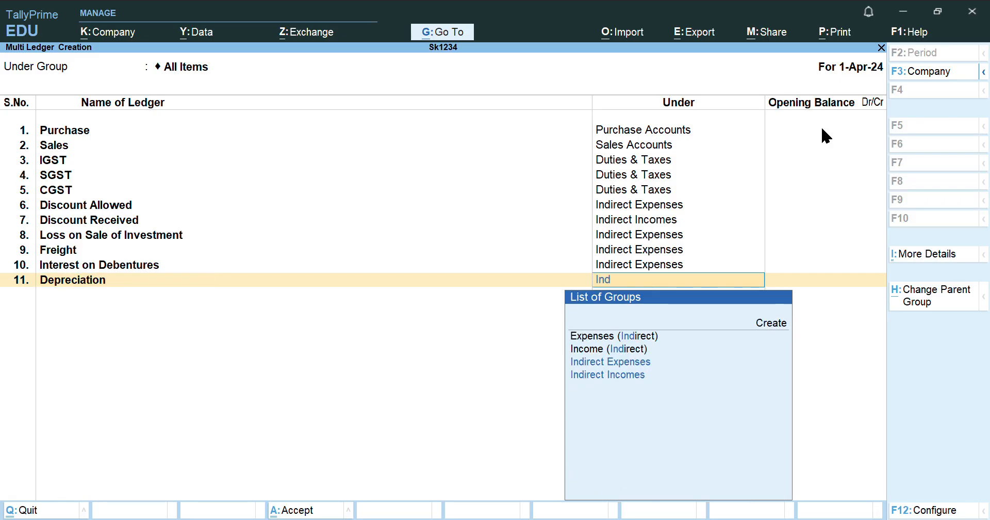
{"action": "key", "text": "Return"}
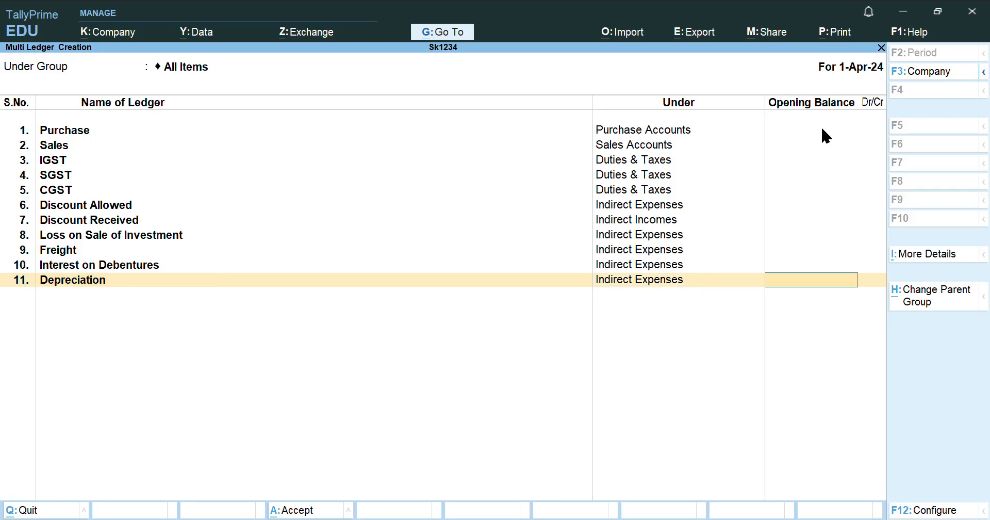
{"action": "key", "text": "Return"}
{"action": "key", "text": "Return"}
{"action": "key", "text": "Return"}
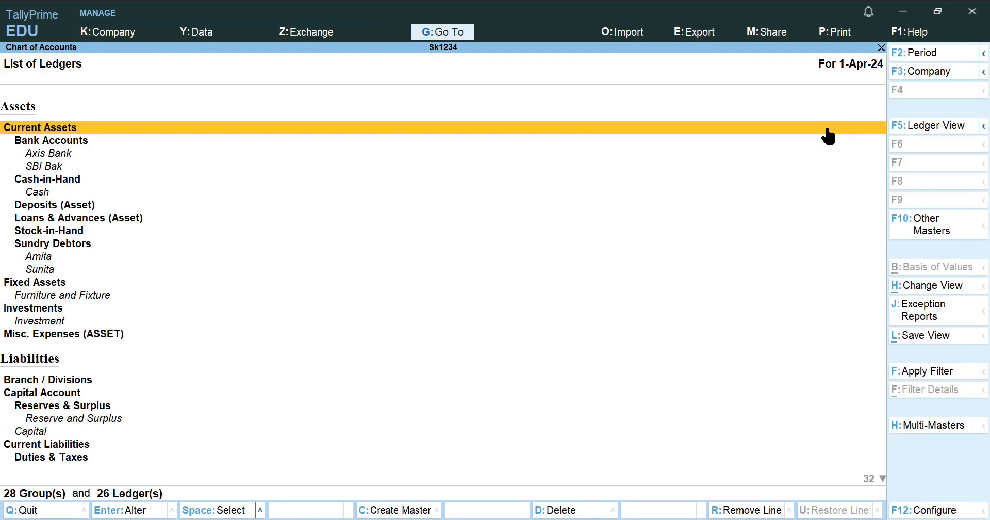
Go to voucher entry and stay on a blank Payment voucher No. 1 dated 1-Apr-24
{"action": "key", "text": "Escape"}
{"action": "key", "text": "Escape"}
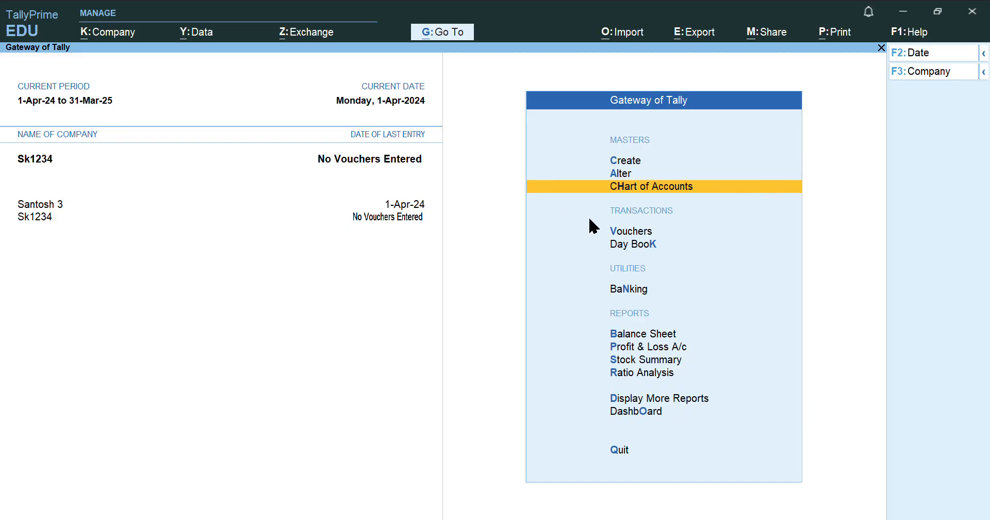
{"action": "left_click", "coordinate": [625, 232]}
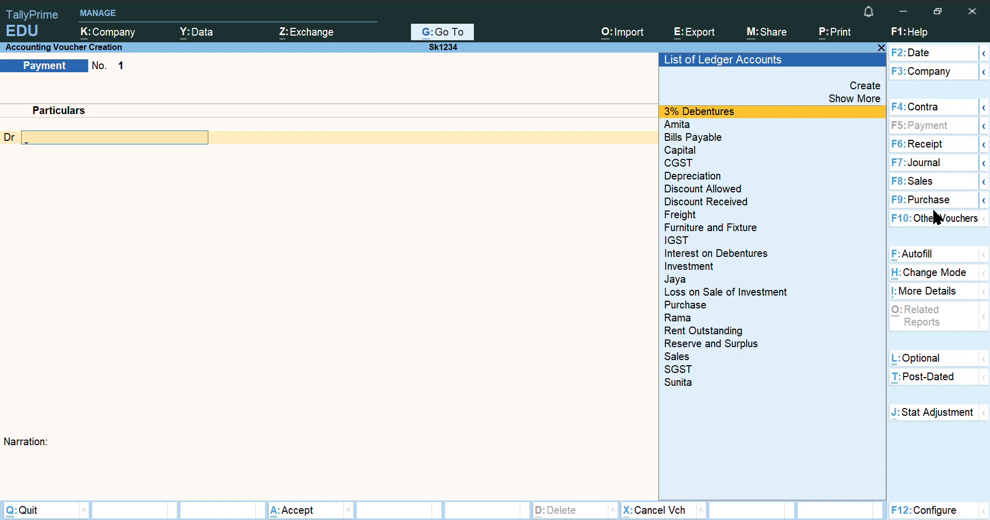
{"action": "left_click", "coordinate": [940, 219]}
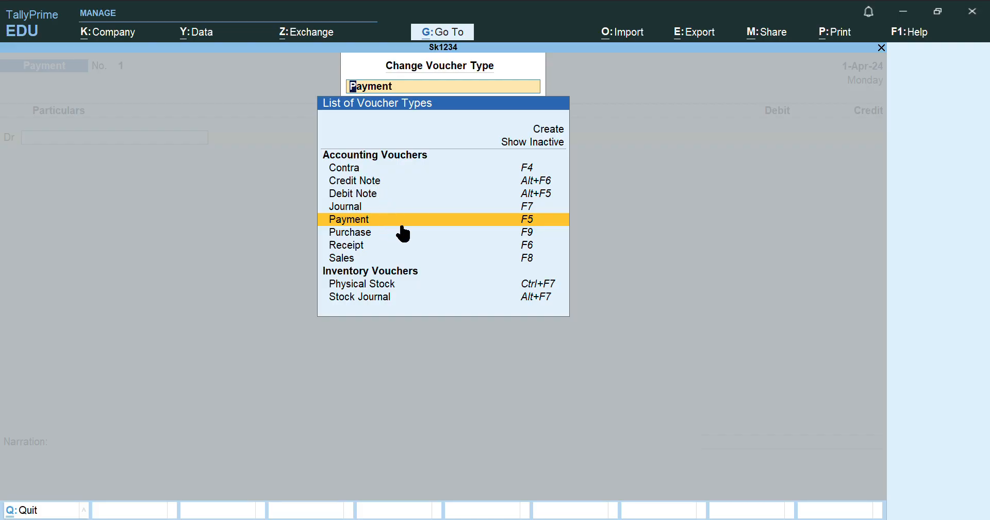
{"action": "key", "text": "Escape"}
{"action": "key", "text": "Escape"}
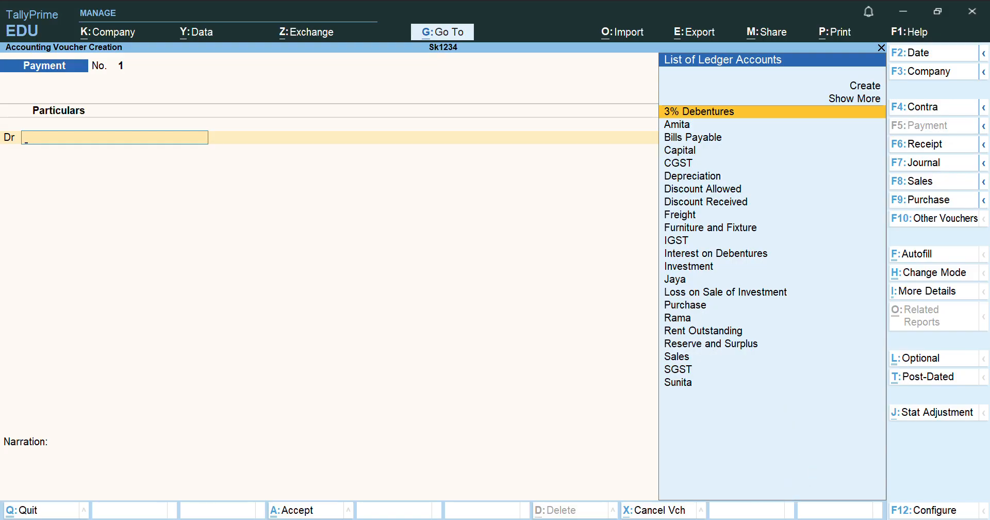
{"action": "key", "text": "alt+Tab"}
Switch to a Purchase voucher and select the supplier party, keeping Delhi as place of supply
{"action": "left_click", "coordinate": [927, 201]}
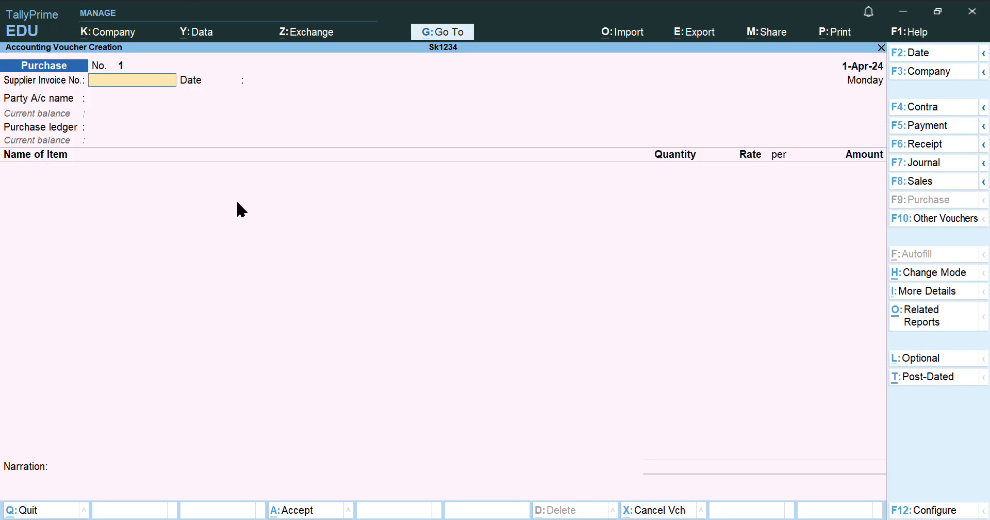
{"action": "key", "text": "Return"}
{"action": "key", "text": "Return"}
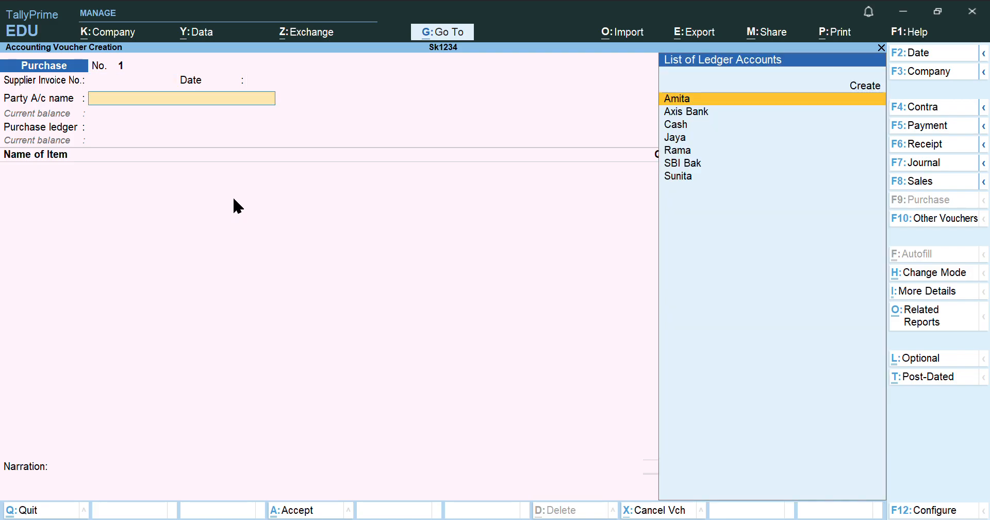
{"action": "type", "text": "Ra"}
{"action": "key", "text": "Return"}
{"action": "key", "text": "Return"}
{"action": "key", "text": "Return"}
{"action": "key", "text": "Return"}
{"action": "key", "text": "Return"}
{"action": "key", "text": "Return"}
{"action": "key", "text": "Return"}
{"action": "key", "text": "Return"}
{"action": "key", "text": "Return"}
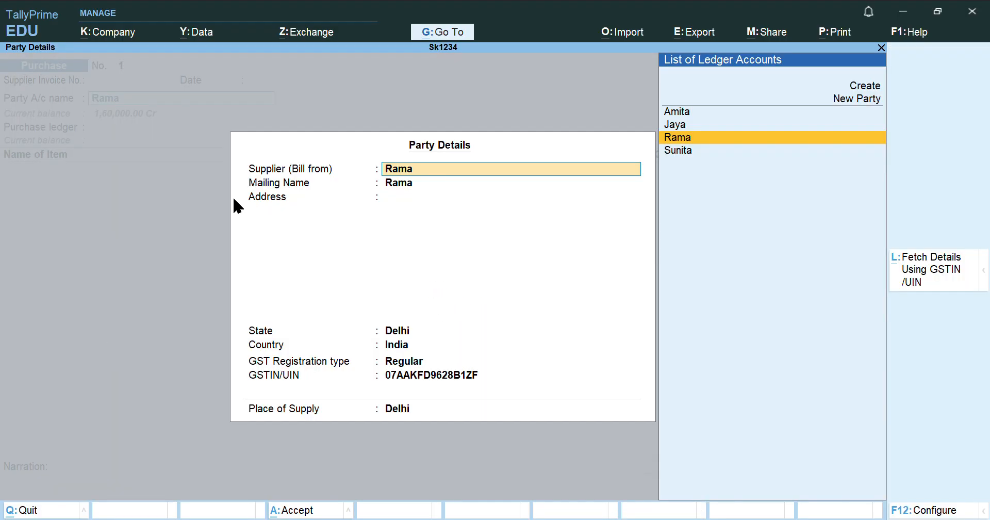
{"action": "key", "text": "Return"}
{"action": "key", "text": "Return"}
{"action": "key", "text": "Return"}
{"action": "key", "text": "Return"}
{"action": "key", "text": "Return"}
{"action": "key", "text": "Return"}
{"action": "key", "text": "Return"}
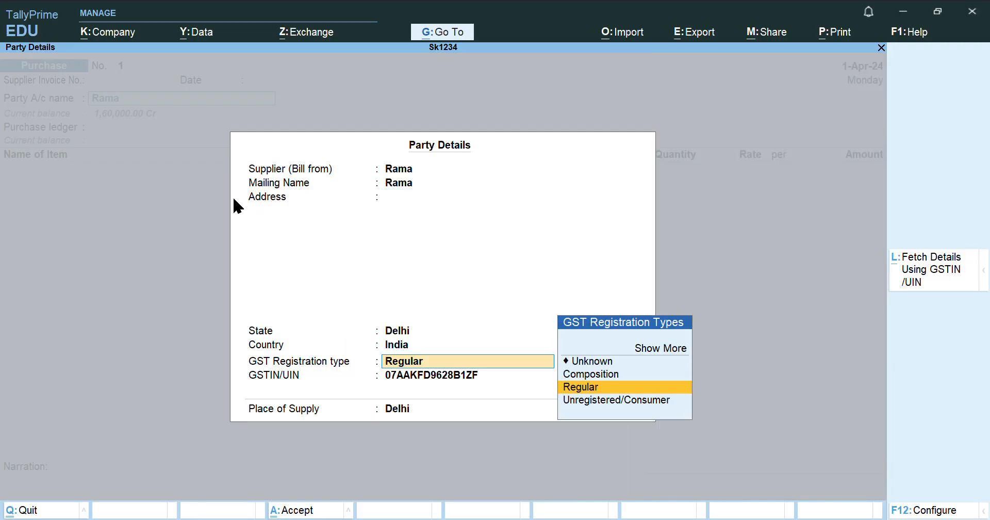
Accept the Delhi party details and enter Sherwani as 100 PCS at 500.00, totalling 50,000.00
{"action": "key", "text": "Return"}
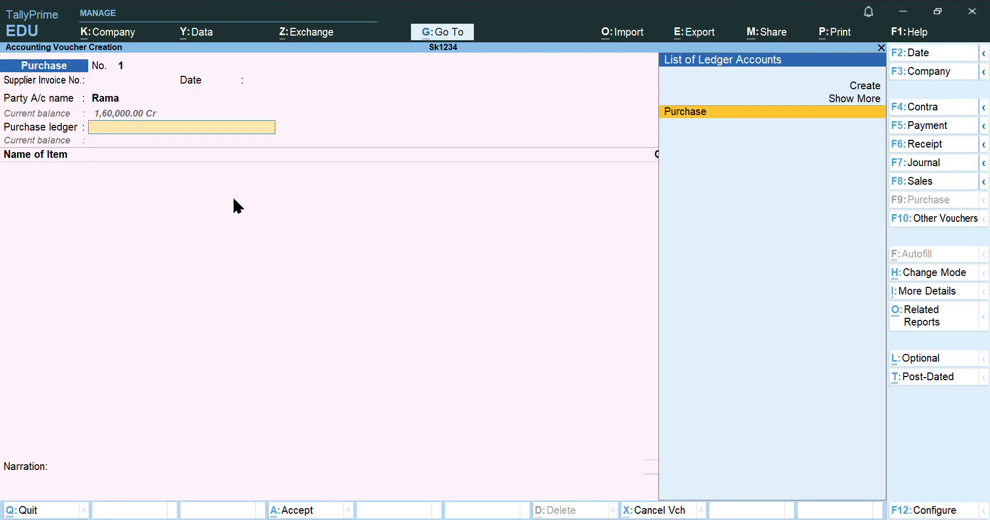
{"action": "key", "text": "Return"}
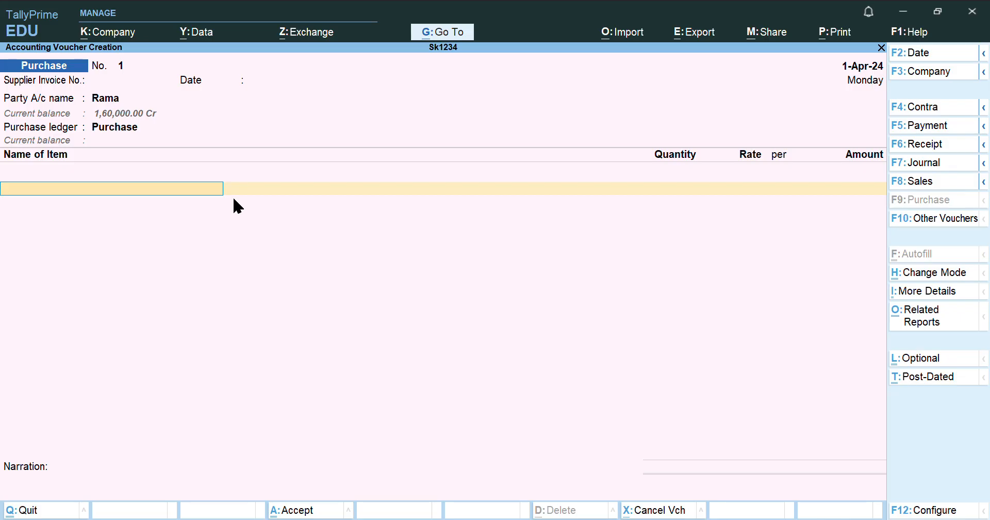
{"action": "type", "text": "Sher"}
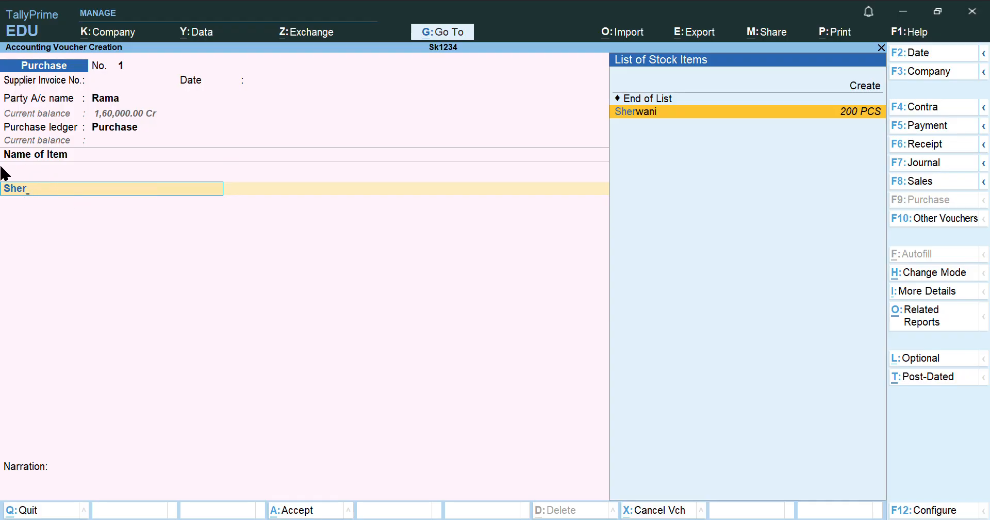
{"action": "left_click", "coordinate": [643, 119]}
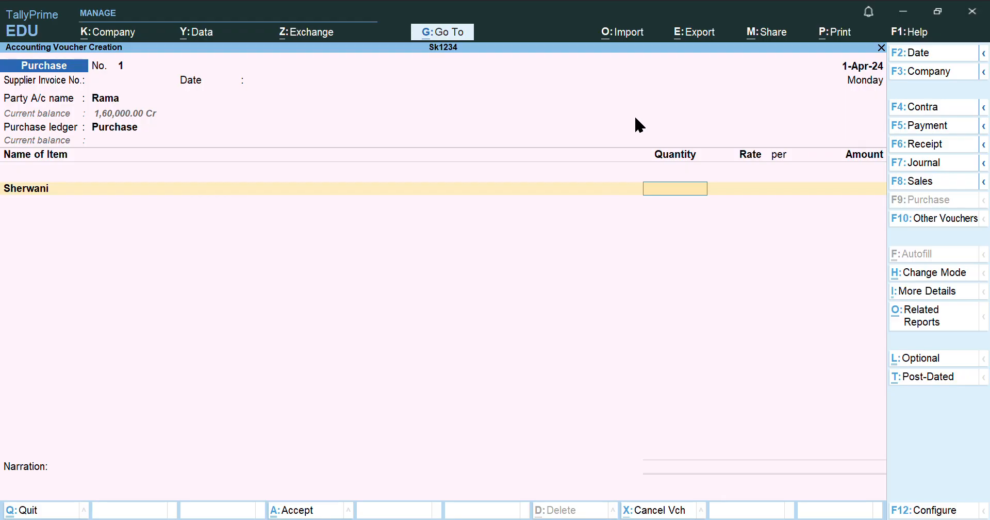
{"action": "type", "text": "100"}
{"action": "key", "text": "Return"}
{"action": "type", "text": "500"}
{"action": "key", "text": "Return"}
{"action": "key", "text": "Return"}
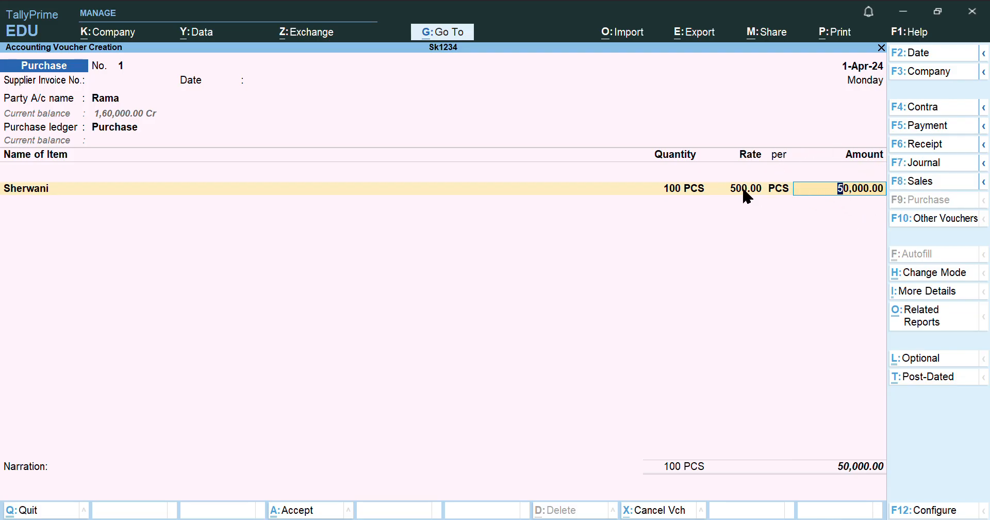
{"action": "key", "text": "Return"}
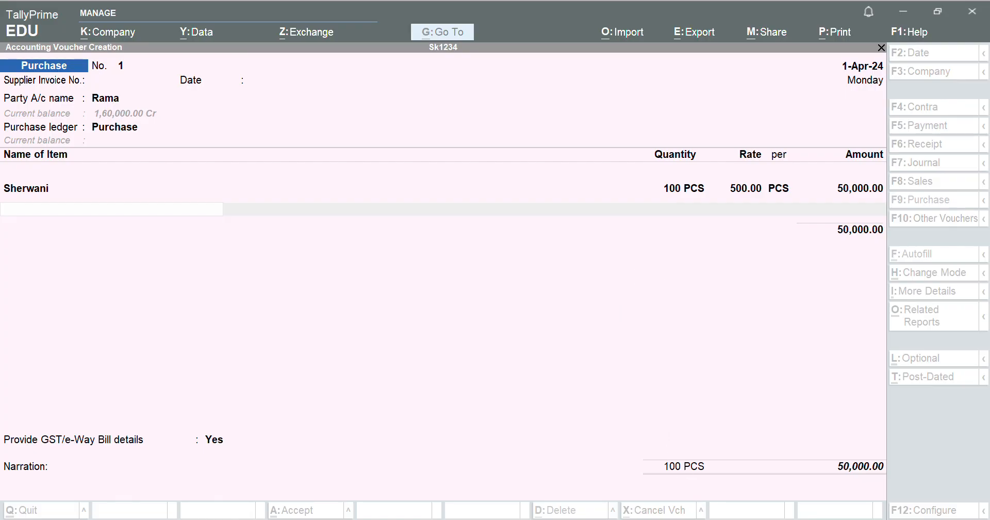
Add Smart Casuals at 100 PCS, correcting its amount from 70,000 to 60,000.00, and end the item list
{"action": "key", "text": "alt+Tab"}
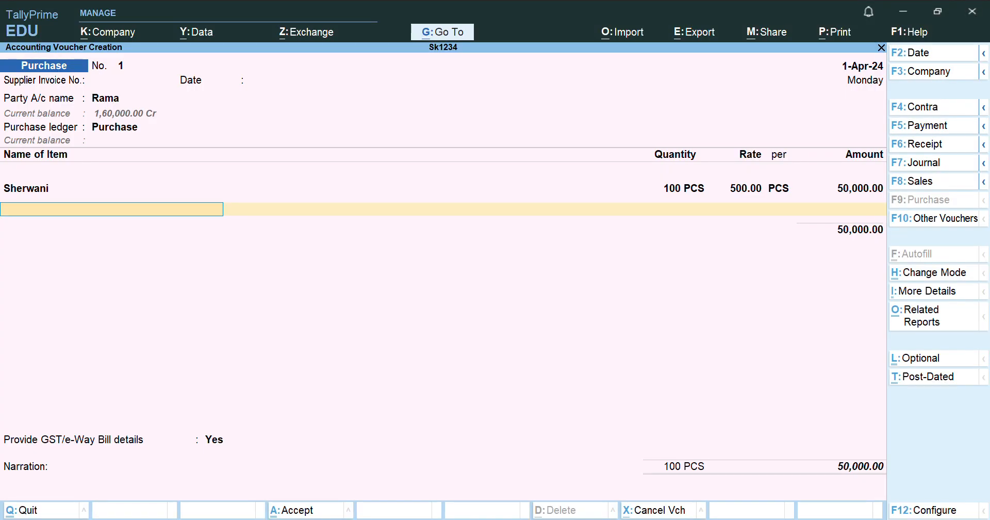
{"action": "type", "text": "Sm"}
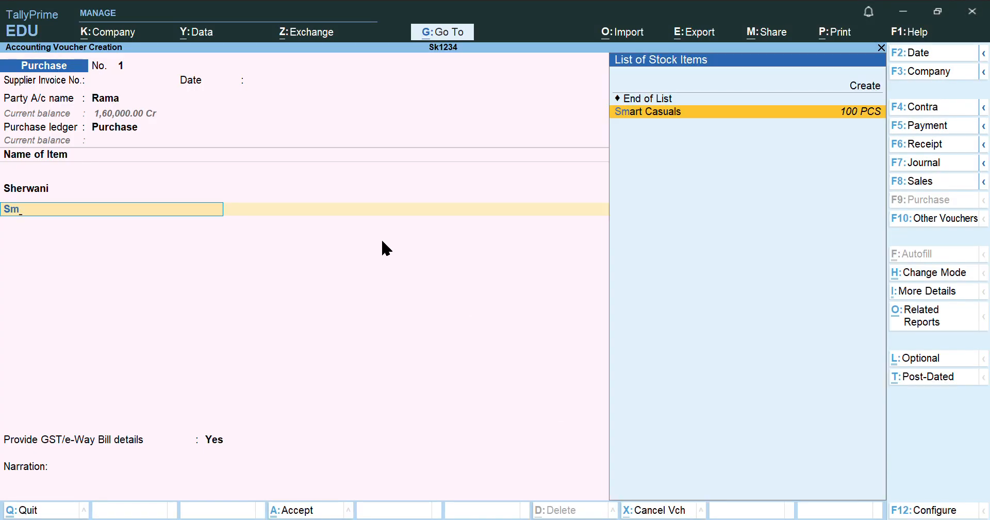
{"action": "key", "text": "Return"}
{"action": "type", "text": "100"}
{"action": "key", "text": "Return"}
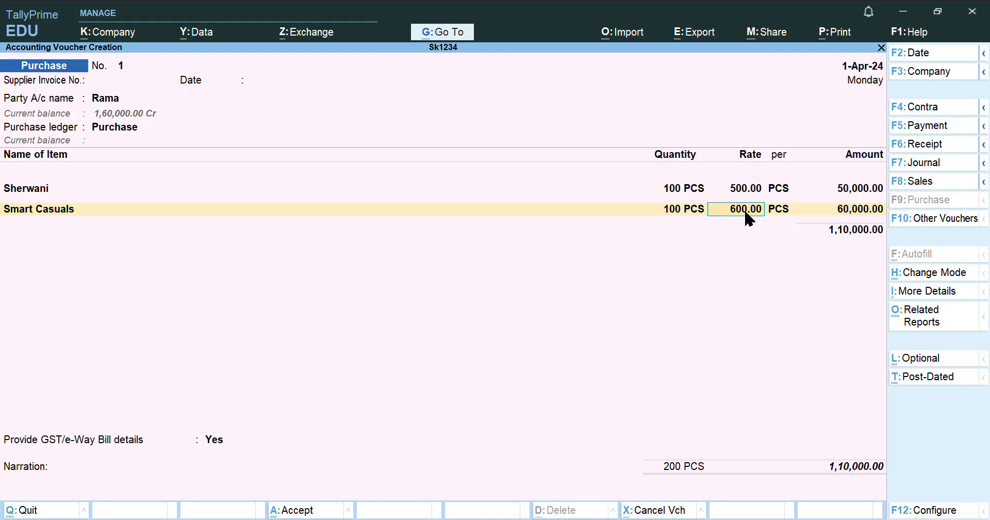
{"action": "key", "text": "Return"}
{"action": "key", "text": "Return"}
{"action": "type", "text": "70000"}
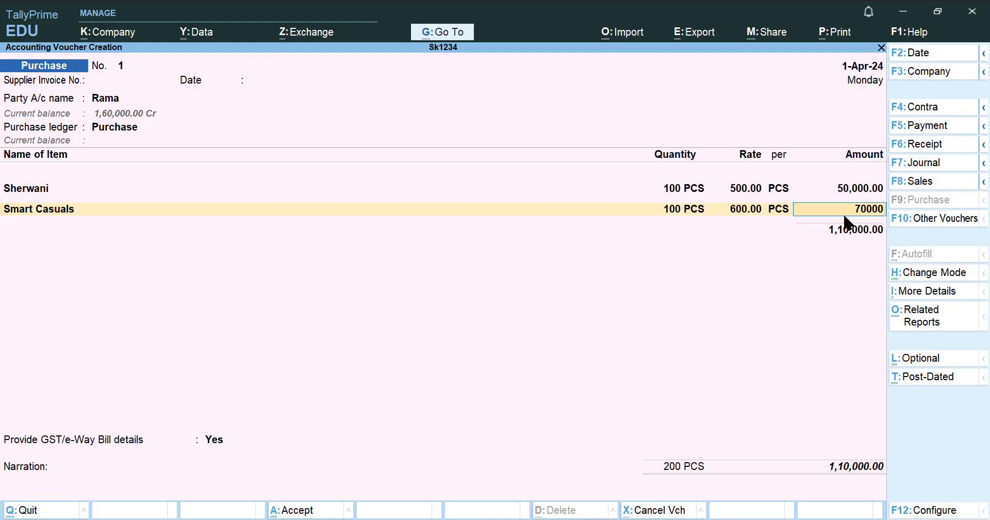
{"action": "key", "text": "Return"}
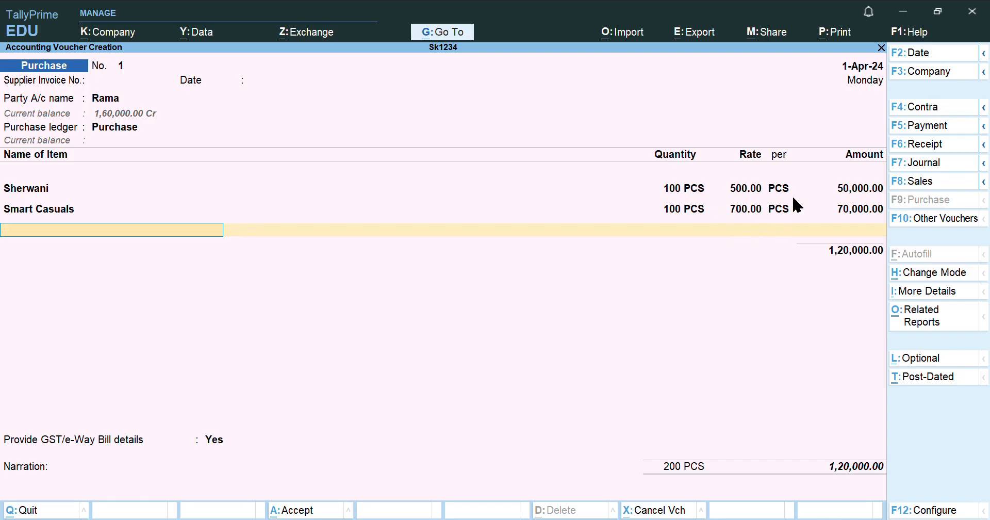
{"action": "key", "text": "BackSpace"}
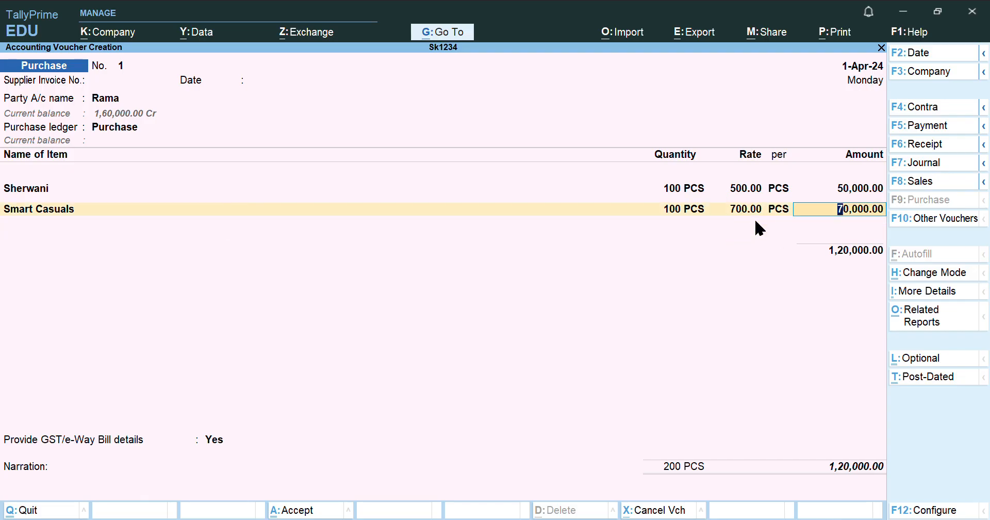
{"action": "type", "text": "60000"}
{"action": "key", "text": "Return"}
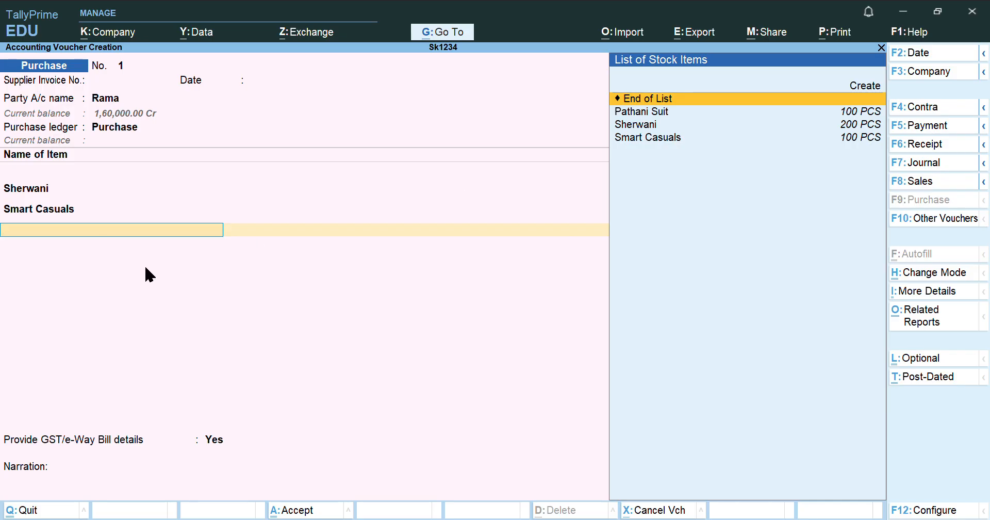
{"action": "key", "text": "Return"}
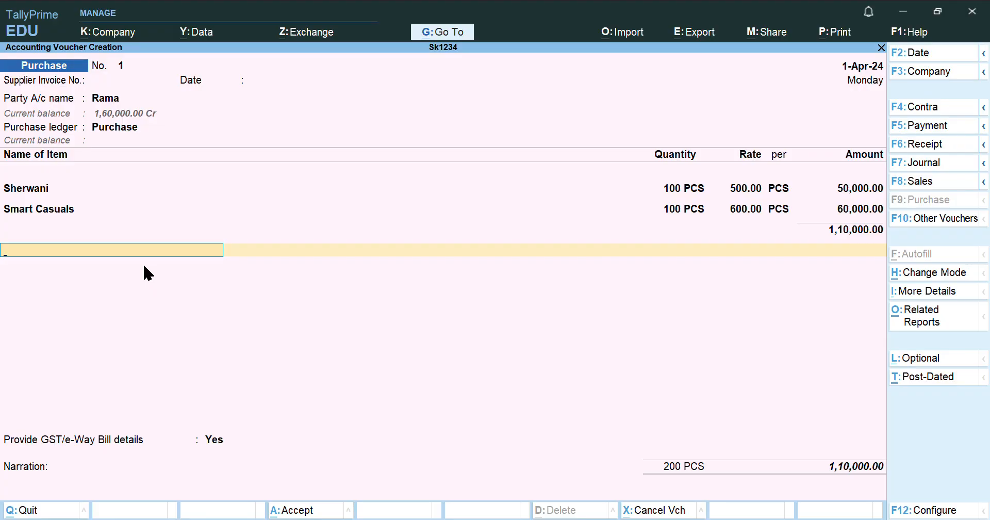
Add CGST and SGST ledgers at 6% each, confirm GST/e-Way Bill details, and proceed to the save prompt
{"action": "type", "text": "Cgst"}
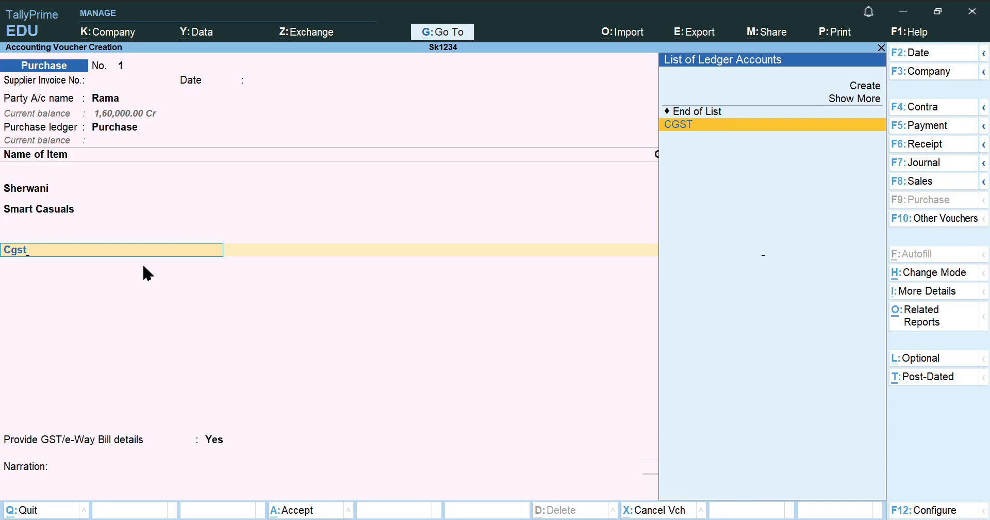
{"action": "key", "text": "Return"}
{"action": "type", "text": "6"}
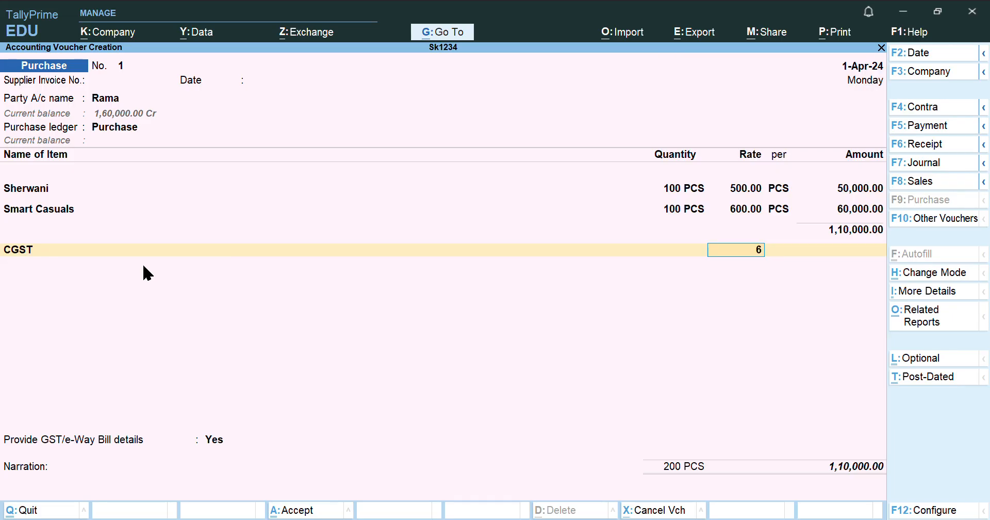
{"action": "key", "text": "Return"}
{"action": "key", "text": "Return"}
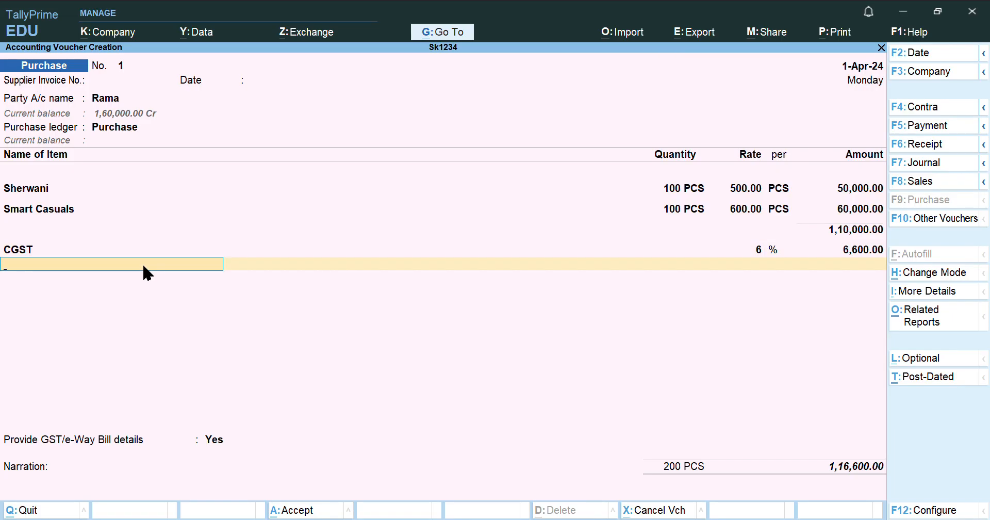
{"action": "type", "text": "Sgst"}
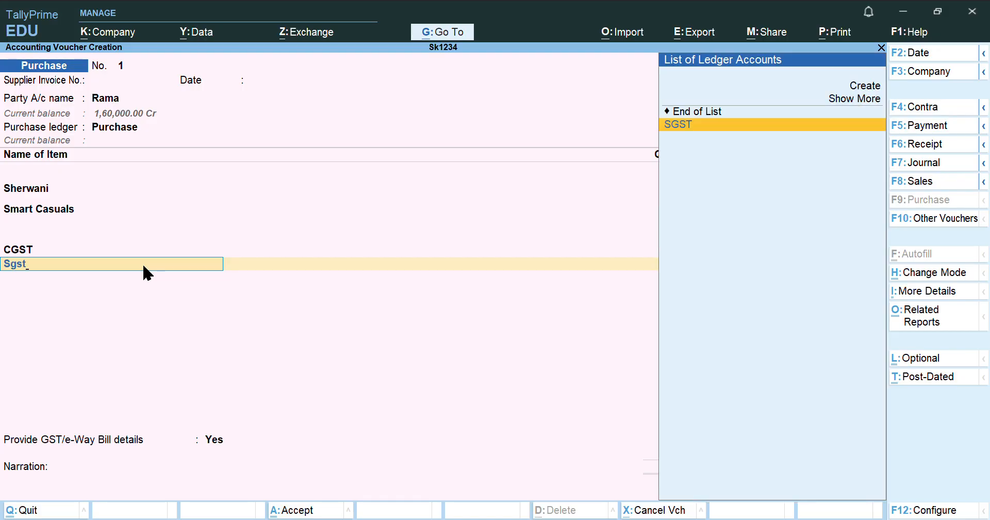
{"action": "key", "text": "Return"}
{"action": "type", "text": "6"}
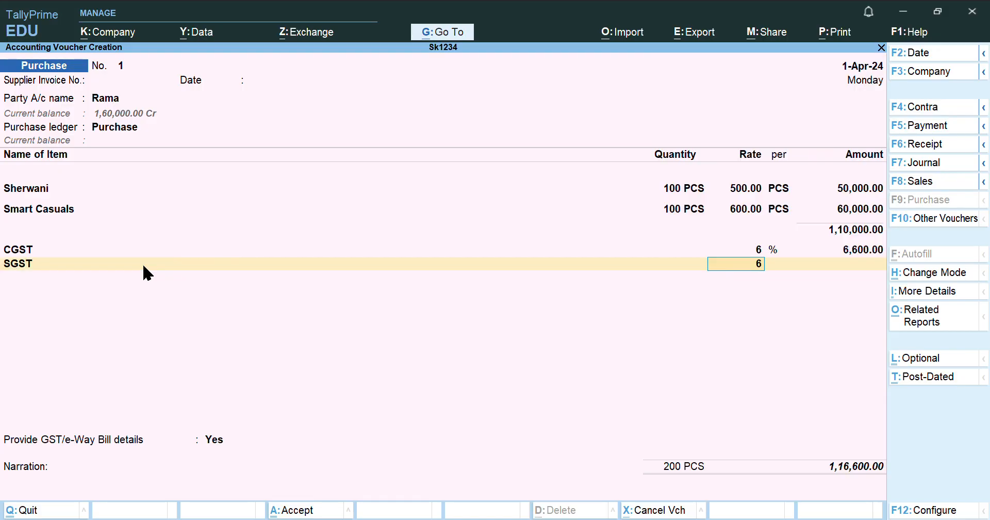
{"action": "key", "text": "Return"}
{"action": "key", "text": "Return"}
{"action": "key", "text": "Return"}
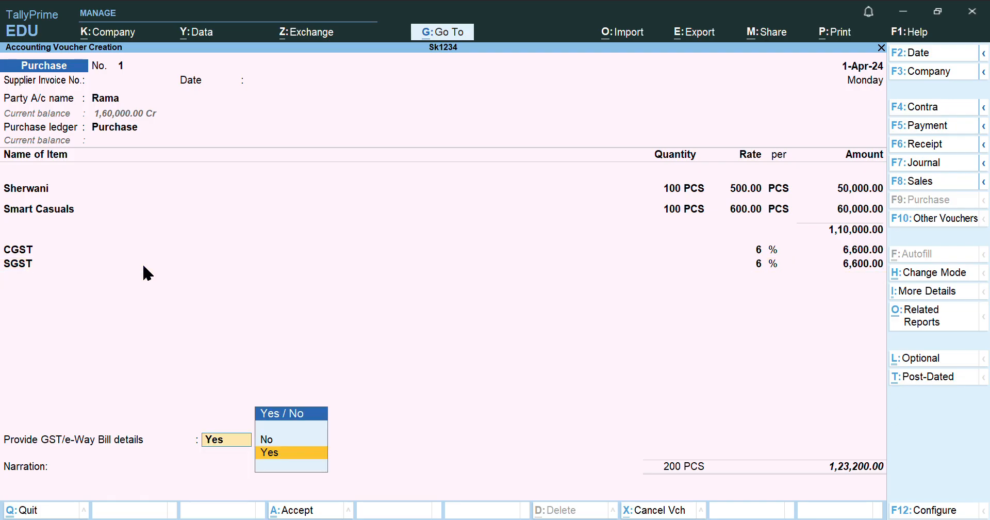
{"action": "key", "text": "Return"}
{"action": "key", "text": "Return"}
{"action": "key", "text": "Return"}
{"action": "key", "text": "Return"}
{"action": "key", "text": "Return"}
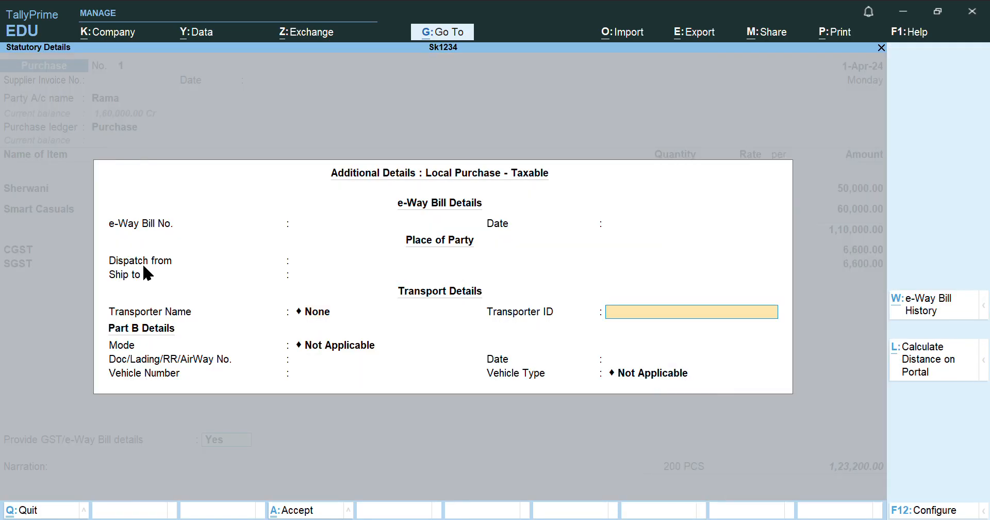
{"action": "key", "text": "Return"}
{"action": "key", "text": "Return"}
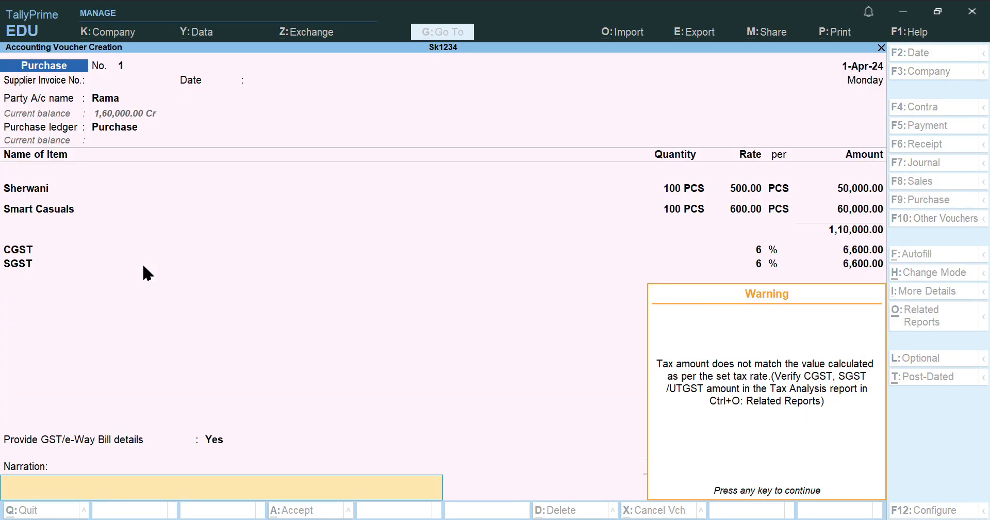
{"action": "key", "text": "Return"}
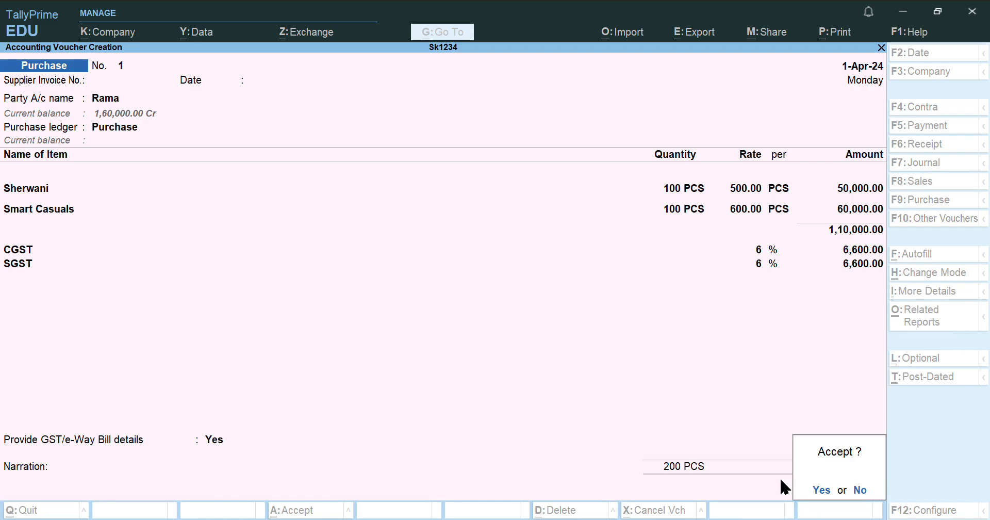
Save purchase voucher No. 1 and switch the voucher type to Debit Note
{"action": "key", "text": "Return"}
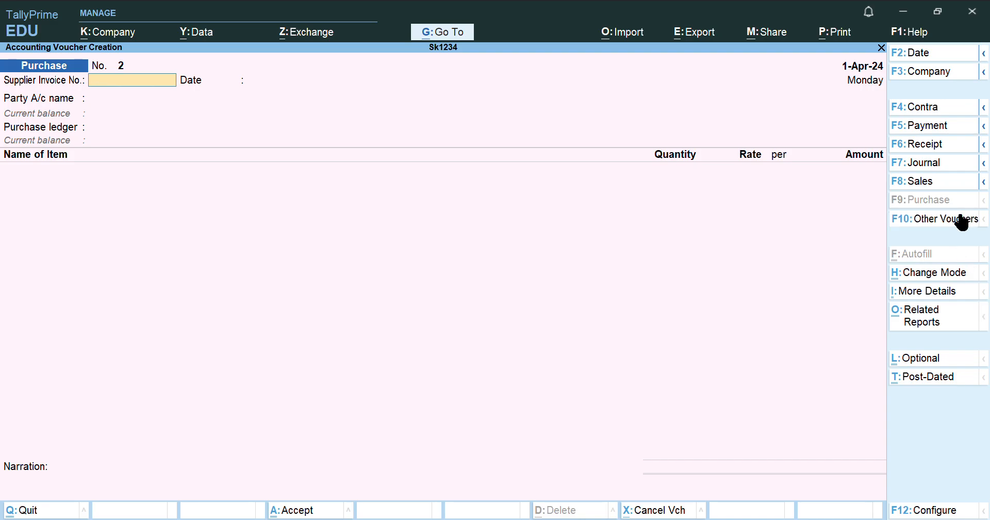
{"action": "left_click", "coordinate": [952, 221]}
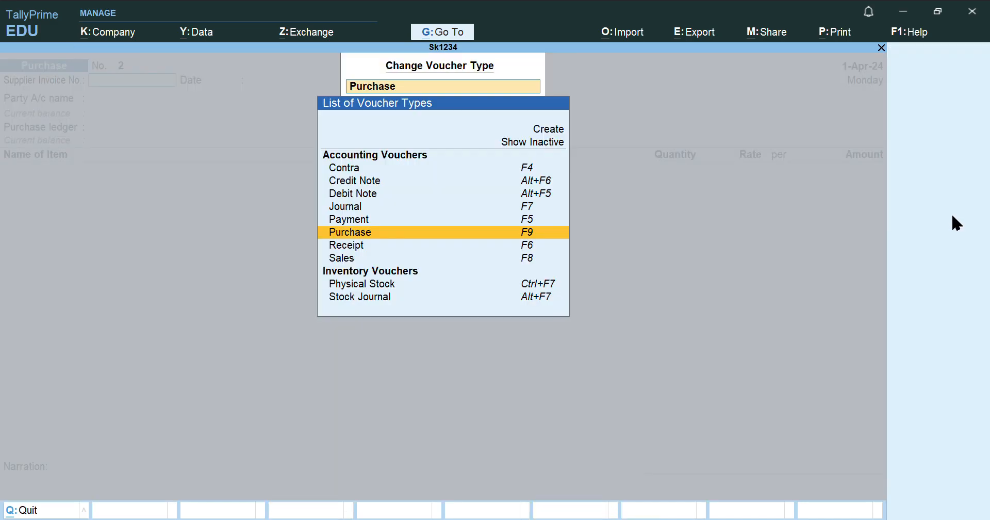
{"action": "left_click", "coordinate": [366, 194]}
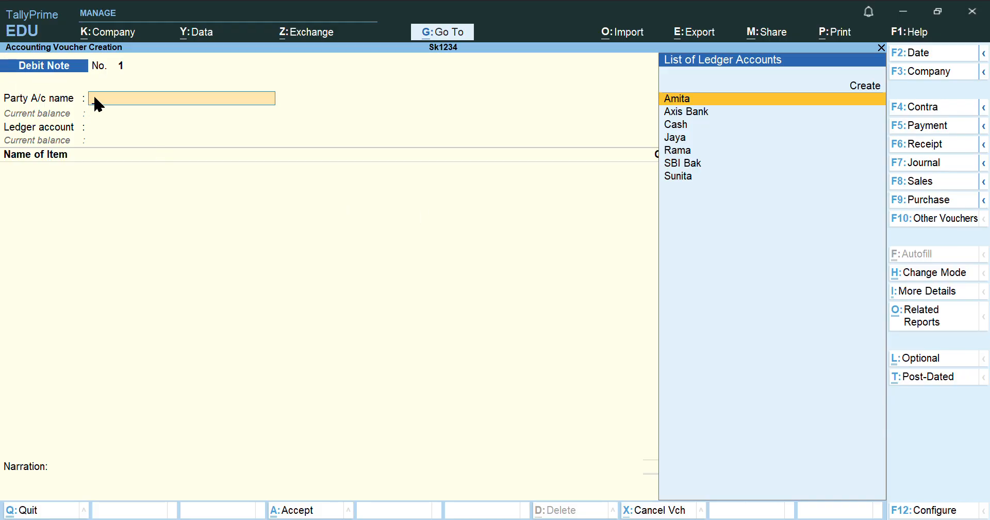
Choose the supplier as the debit note party and accept its details with Delhi as state
{"action": "type", "text": "Ra"}
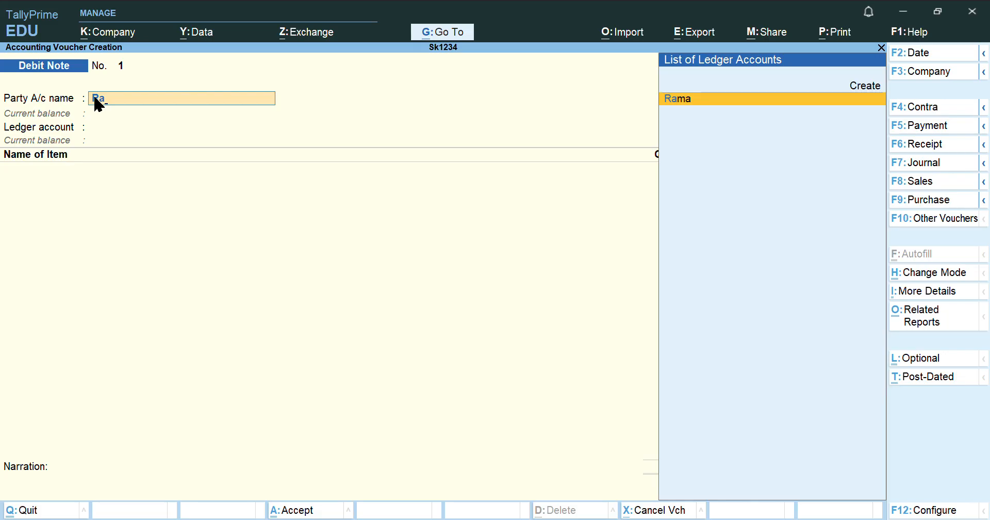
{"action": "key", "text": "Return"}
{"action": "key", "text": "Return"}
{"action": "key", "text": "Return"}
{"action": "key", "text": "Return"}
{"action": "key", "text": "Return"}
{"action": "key", "text": "Return"}
{"action": "key", "text": "Return"}
{"action": "key", "text": "Return"}
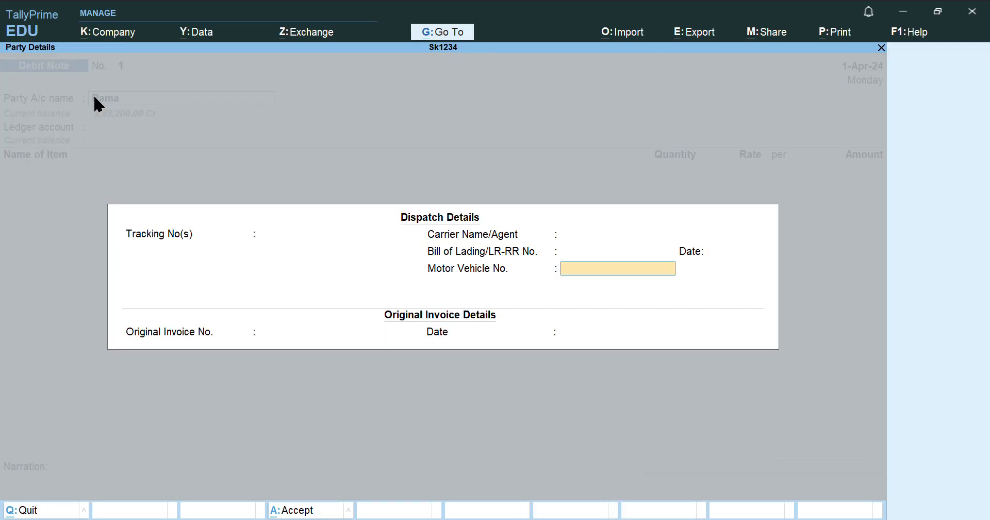
{"action": "key", "text": "Return"}
{"action": "key", "text": "Return"}
{"action": "key", "text": "Return"}
{"action": "key", "text": "Return"}
{"action": "key", "text": "Return"}
{"action": "key", "text": "Return"}
{"action": "key", "text": "Return"}
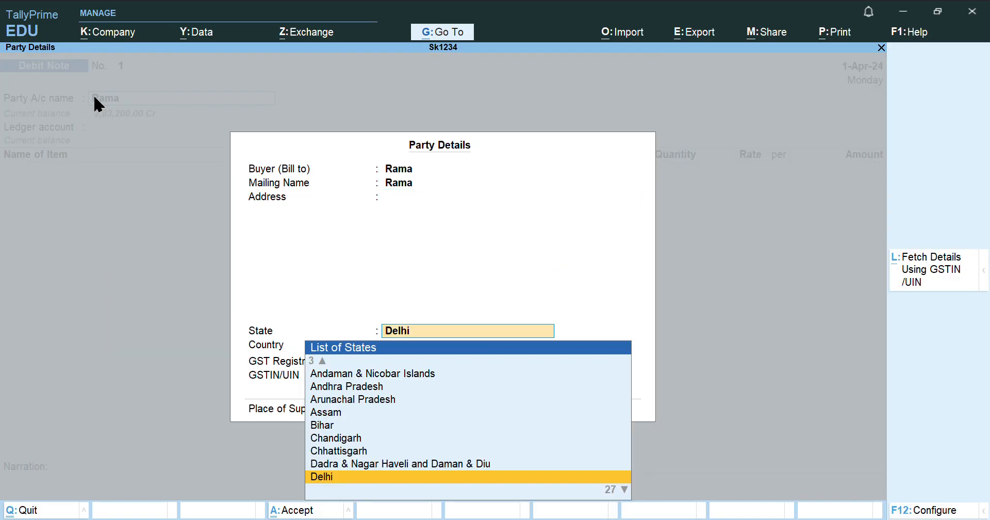
{"action": "key", "text": "Return"}
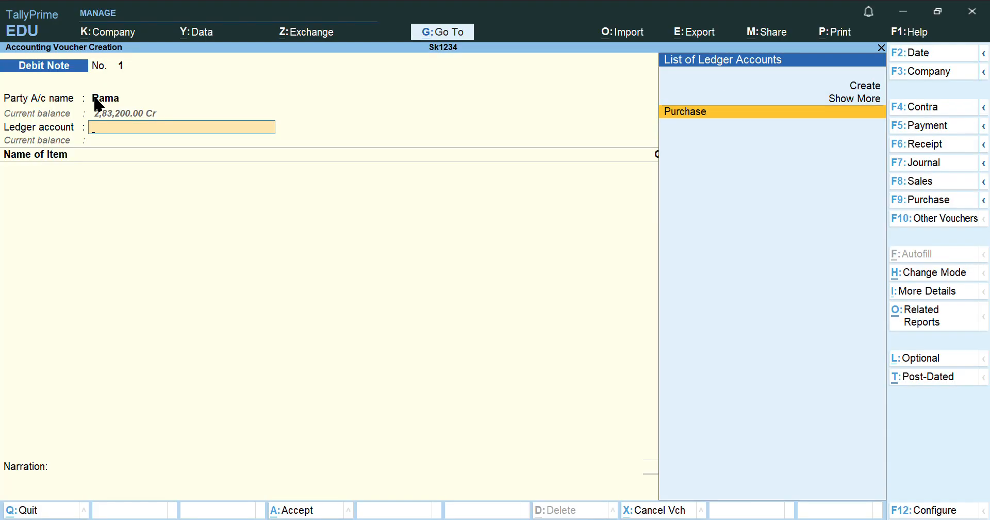
{"action": "key", "text": "Return"}
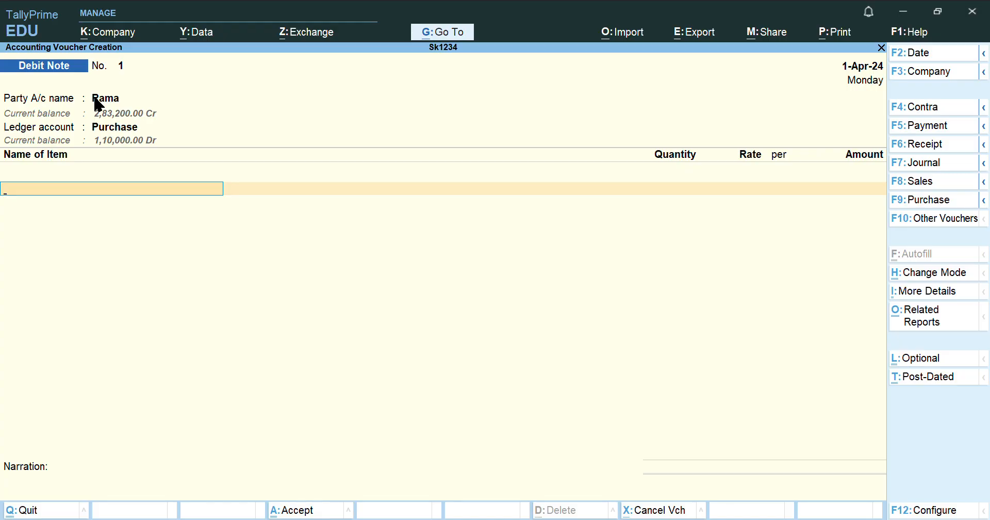
Return 10 PCS of Sherwani at 500.00, an amount of 5,000
{"action": "type", "text": "Sher"}
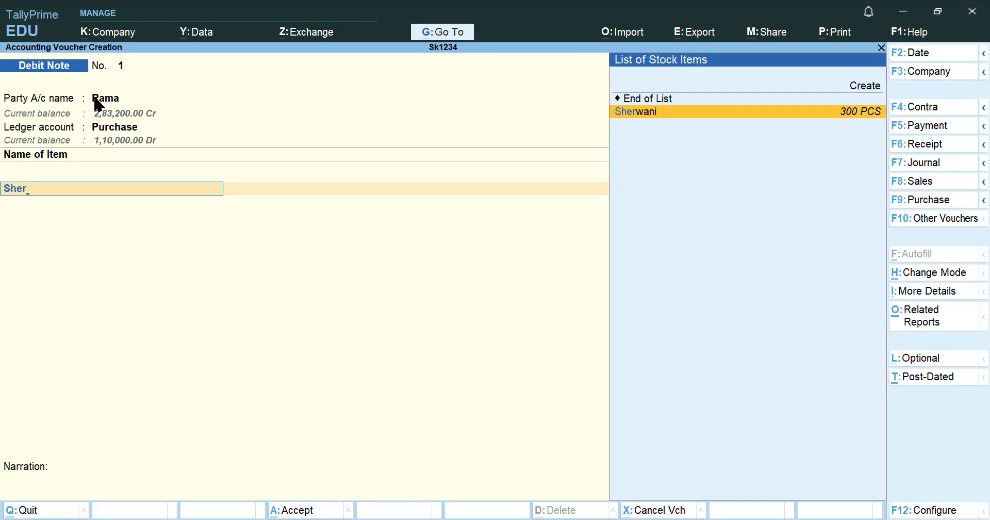
{"action": "key", "text": "Return"}
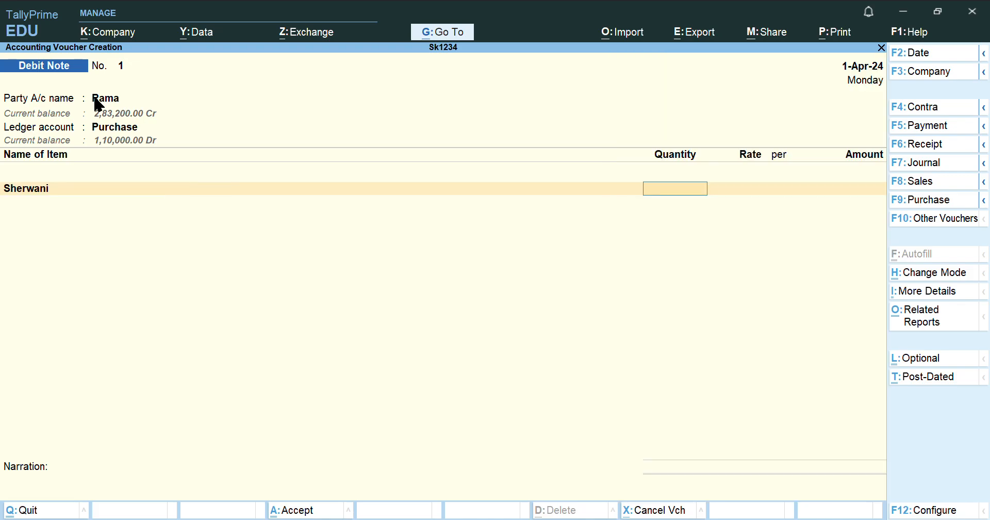
{"action": "type", "text": "10"}
{"action": "key", "text": "Return"}
{"action": "key", "text": "Return"}
{"action": "key", "text": "Return"}
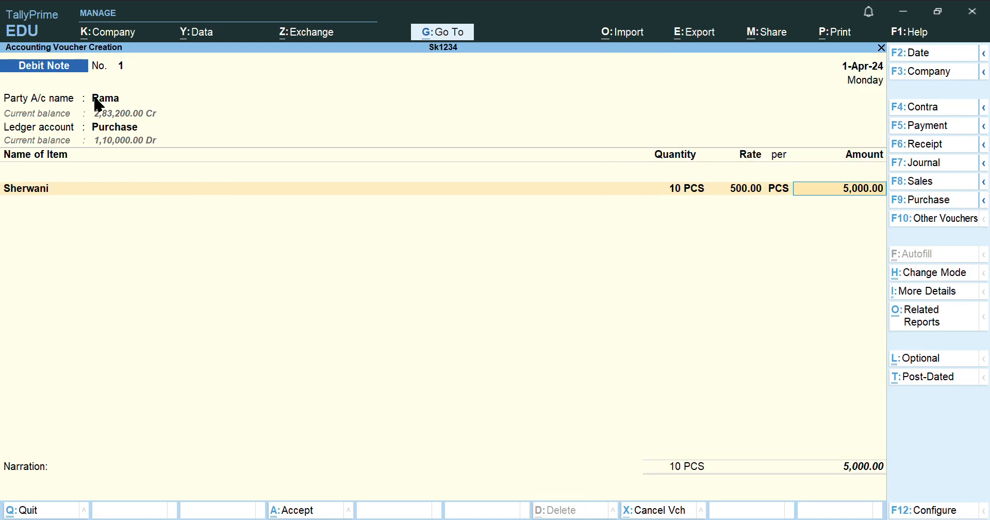
{"action": "key", "text": "Return"}
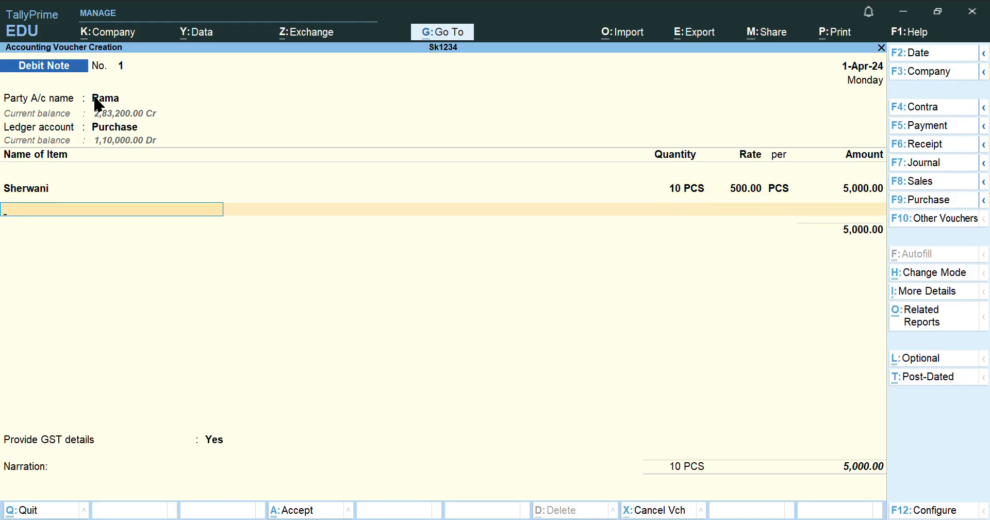
{"action": "key", "text": "Return"}
Add CGST and SGST at 6% each, set GST details to No, and save the debit note
{"action": "type", "text": "gst"}
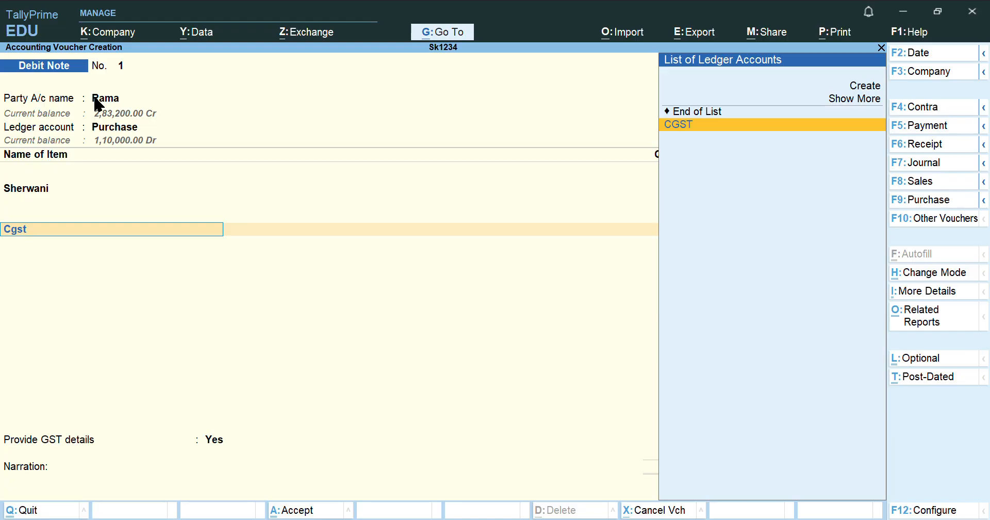
{"action": "key", "text": "Return"}
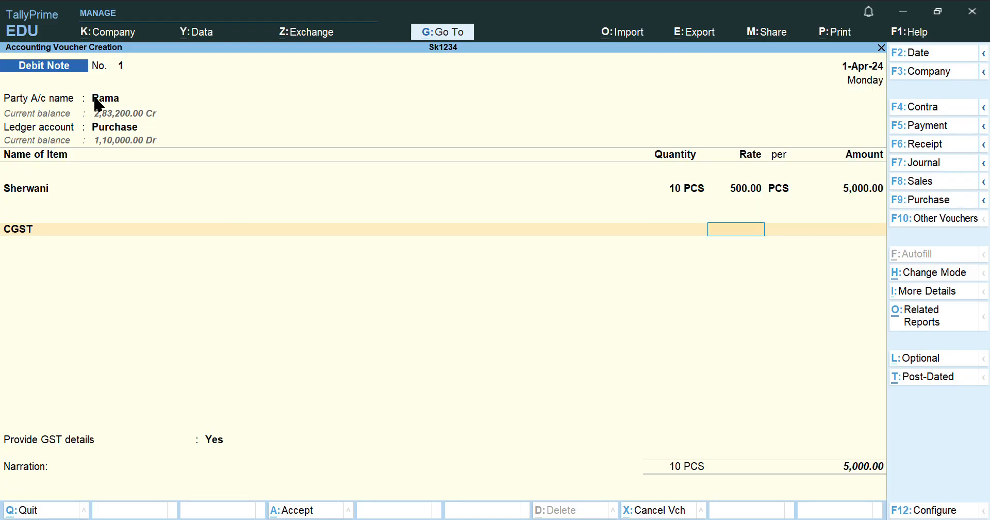
{"action": "type", "text": "6"}
{"action": "key", "text": "Return"}
{"action": "key", "text": "Return"}
{"action": "type", "text": "Sgst"}
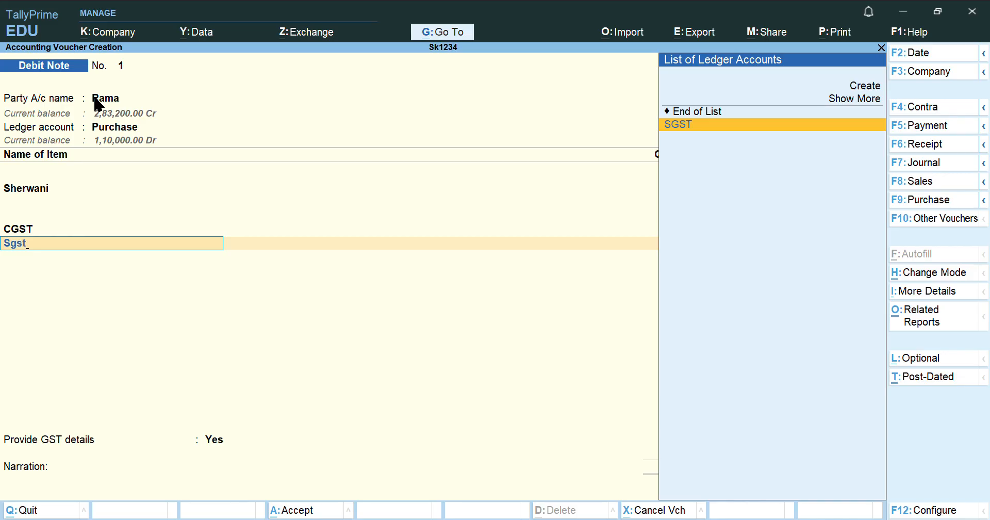
{"action": "key", "text": "Return"}
{"action": "type", "text": "6"}
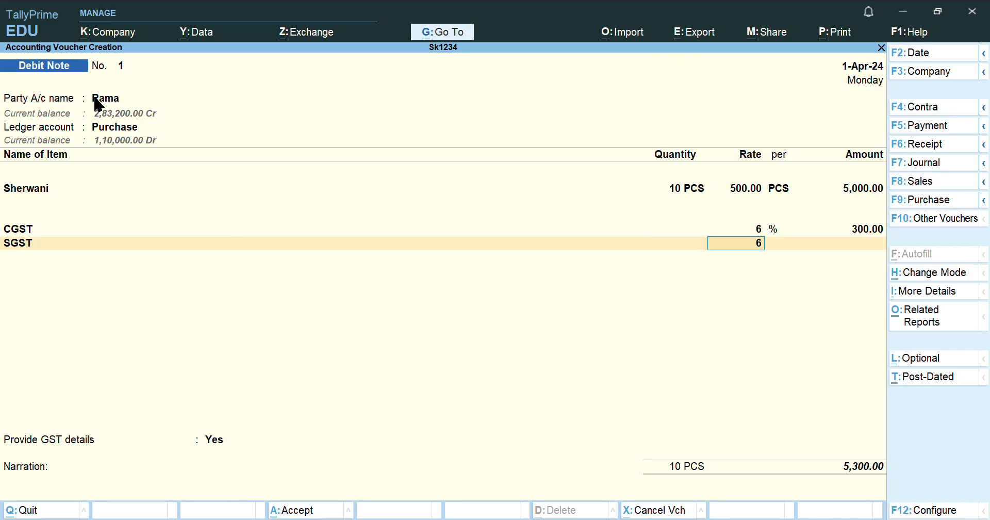
{"action": "key", "text": "Return"}
{"action": "key", "text": "Return"}
{"action": "key", "text": "Return"}
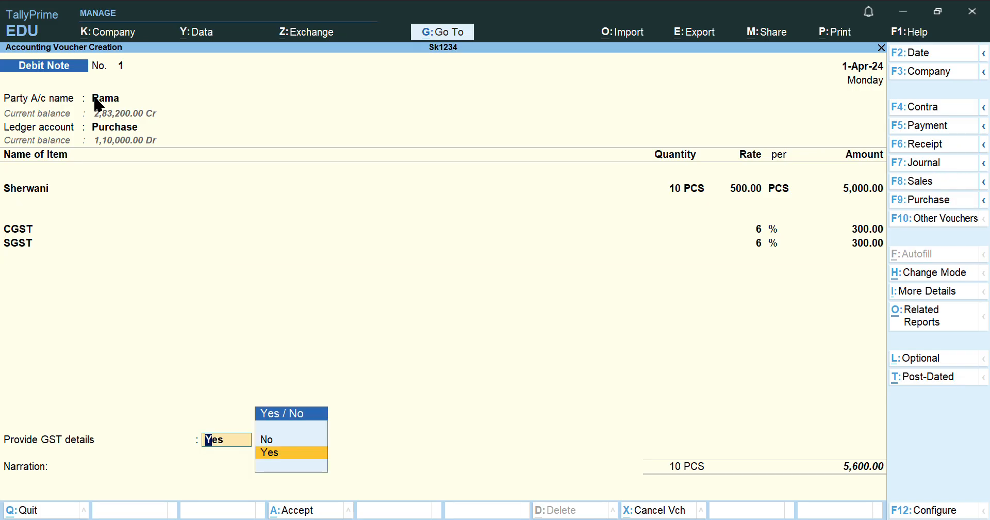
{"action": "key", "text": "Up"}
{"action": "key", "text": "Return"}
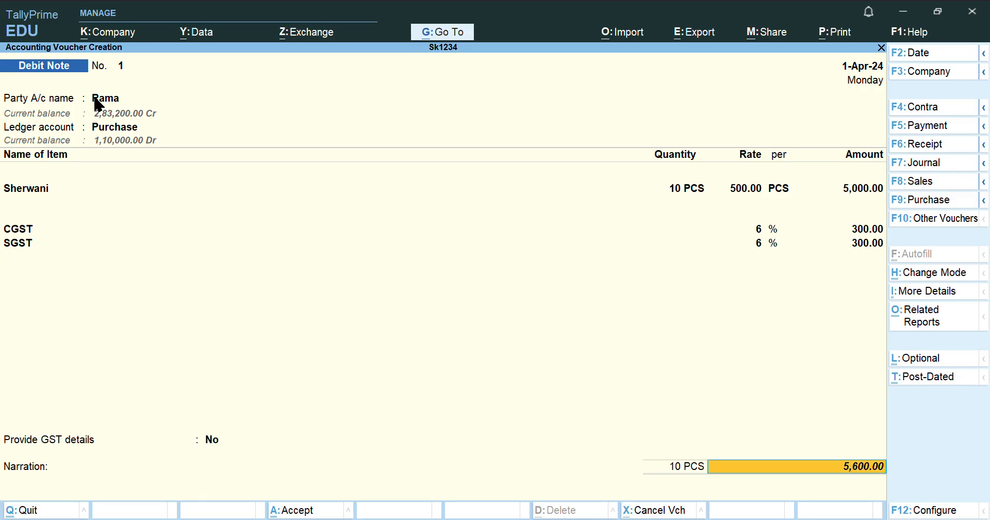
{"action": "key", "text": "Return"}
{"action": "key", "text": "Return"}
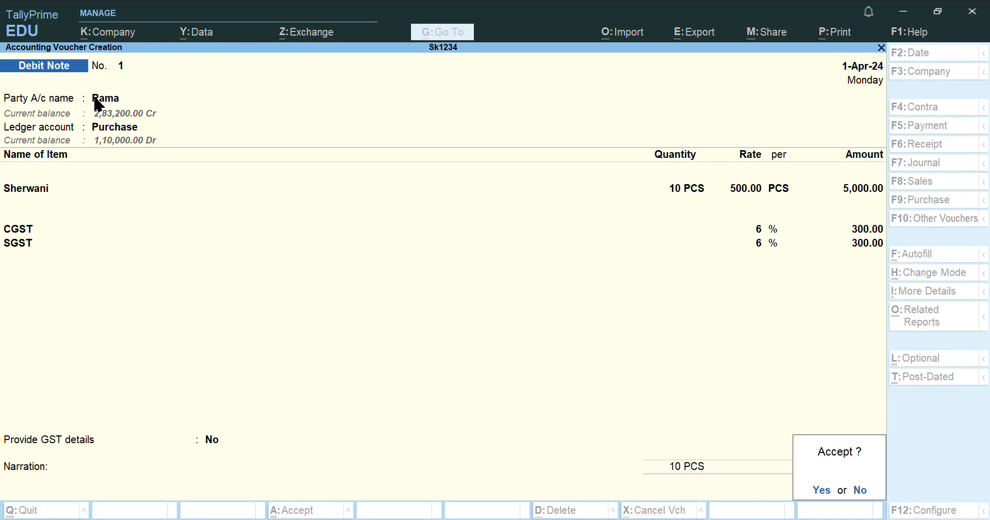
{"action": "key", "text": "Return"}
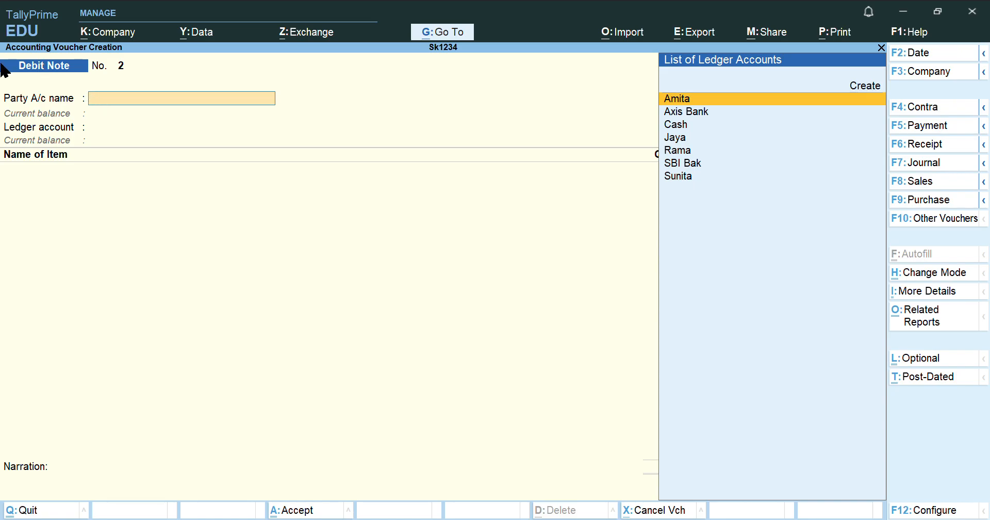
{"action": "key", "text": "alt+Tab"}
Open a Sales voucher with Cash as the party and Sales as the sales ledger
{"action": "left_click", "coordinate": [927, 181]}
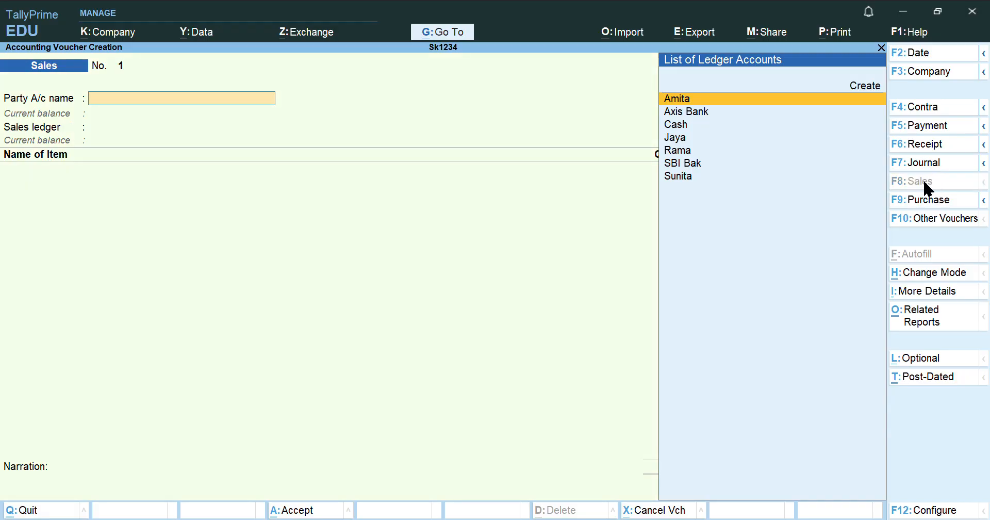
{"action": "type", "text": "Ca"}
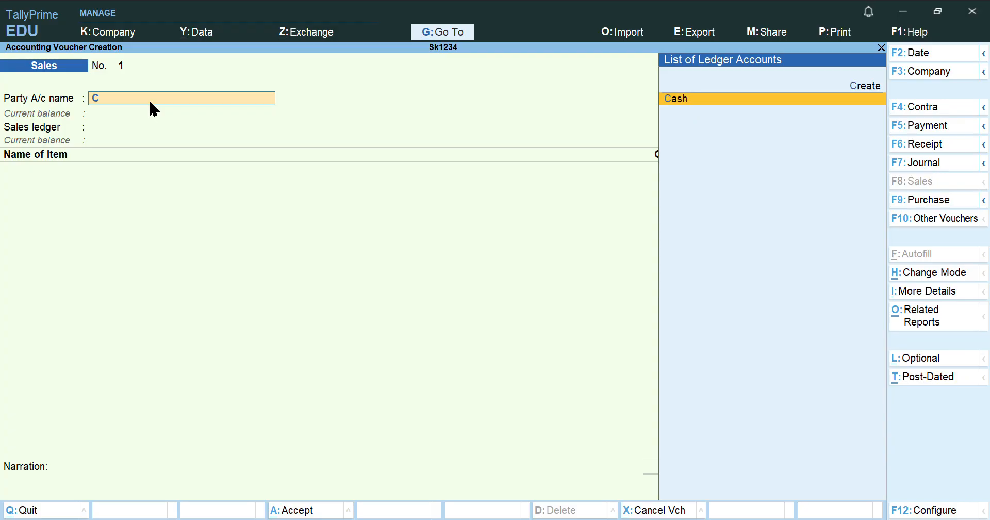
{"action": "key", "text": "Return"}
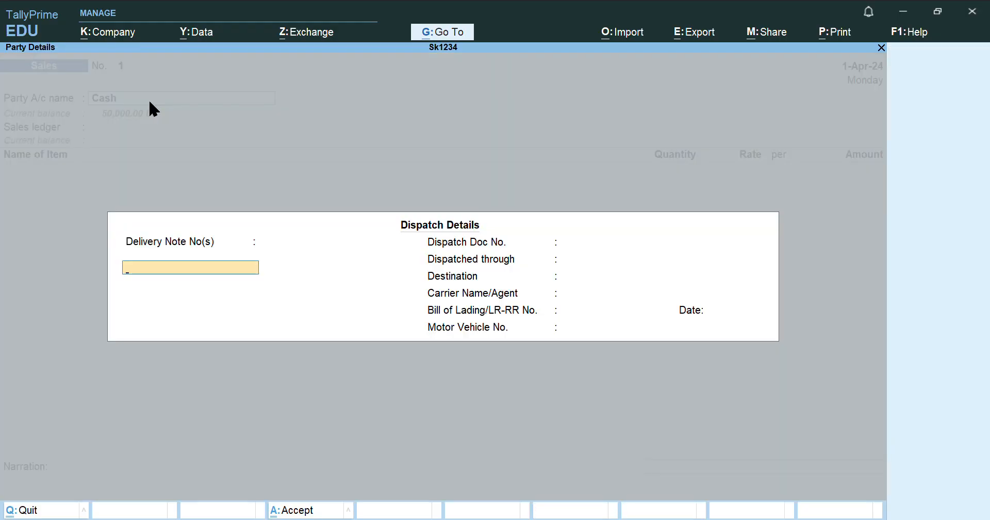
{"action": "key", "text": "Return"}
{"action": "key", "text": "Return"}
{"action": "key", "text": "Return"}
{"action": "key", "text": "Return"}
{"action": "key", "text": "Return"}
{"action": "key", "text": "Return"}
{"action": "key", "text": "Return"}
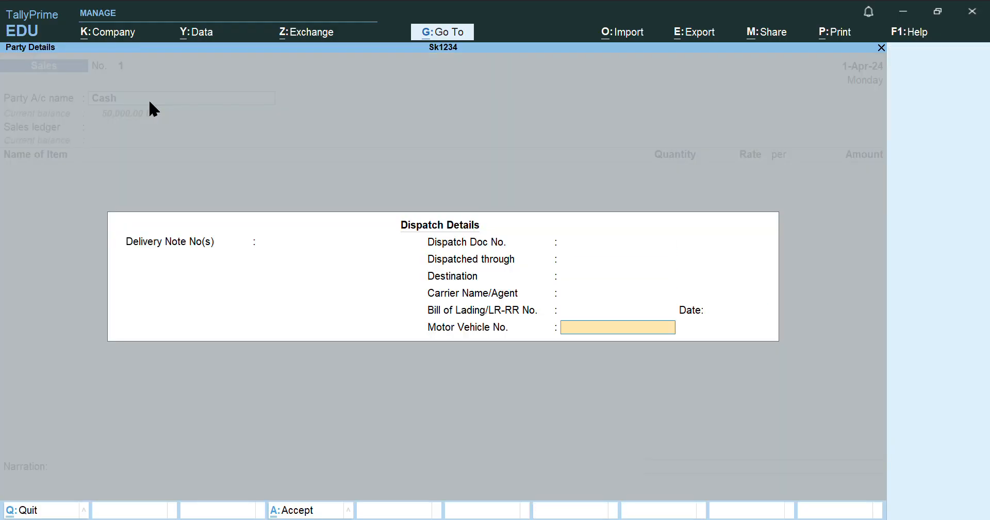
{"action": "key", "text": "Return"}
{"action": "key", "text": "Return"}
{"action": "key", "text": "Return"}
{"action": "key", "text": "Return"}
{"action": "key", "text": "Return"}
{"action": "key", "text": "Return"}
{"action": "key", "text": "Return"}
{"action": "key", "text": "Return"}
{"action": "key", "text": "Return"}
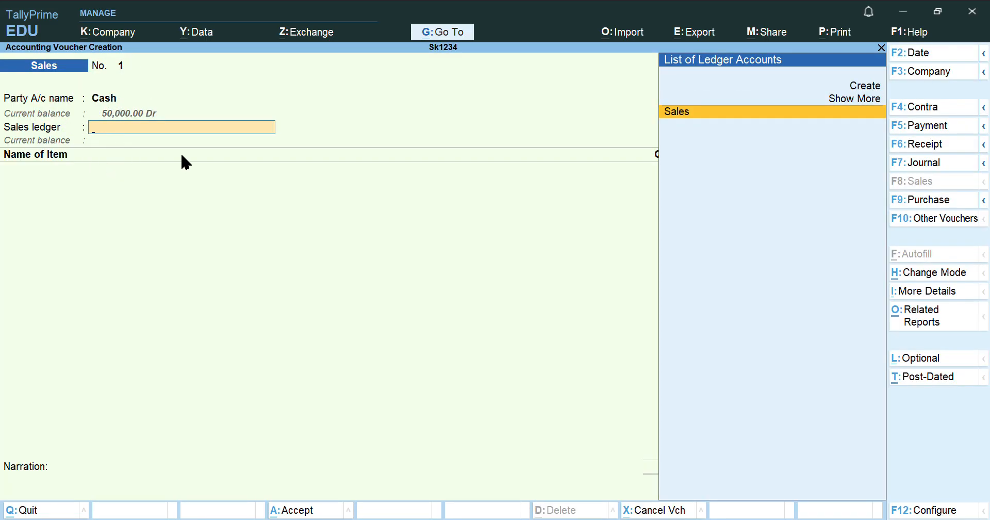
{"action": "key", "text": "Return"}
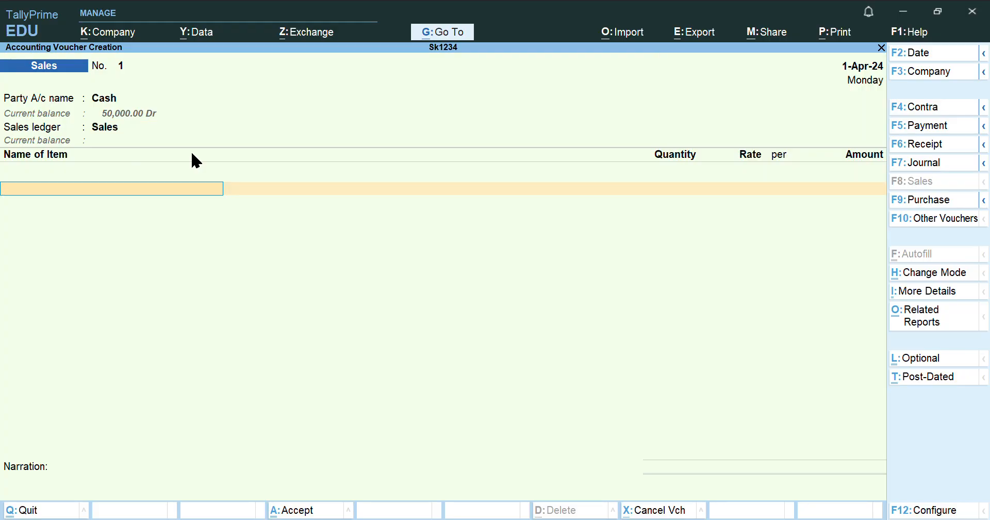
Sell 150 PCS of Sherwani at a rate of 800
{"action": "type", "text": "Sh"}
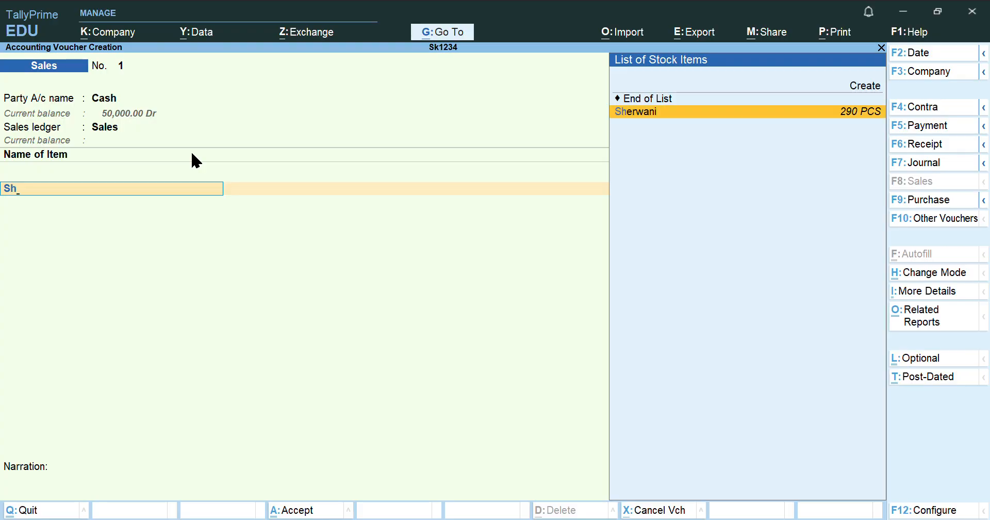
{"action": "key", "text": "Return"}
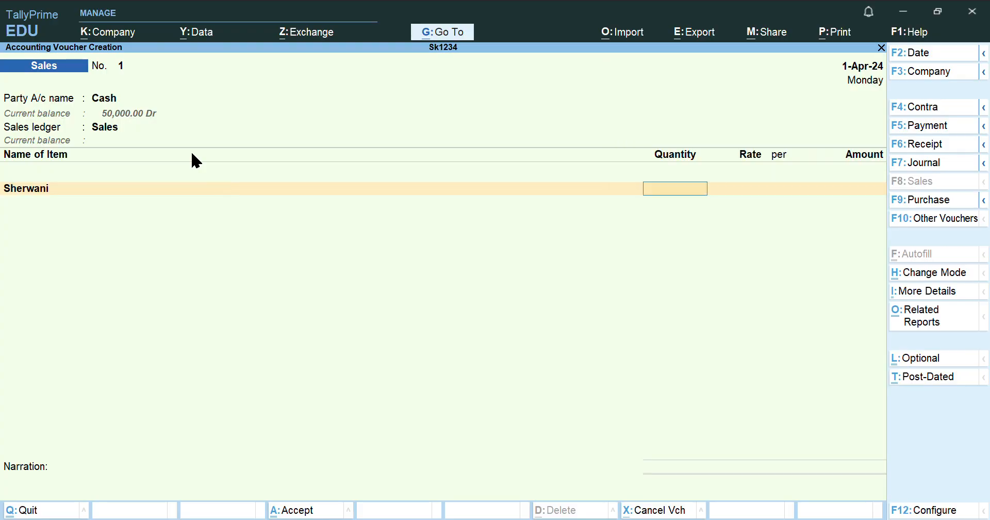
{"action": "type", "text": "150"}
{"action": "key", "text": "Return"}
{"action": "type", "text": "800"}
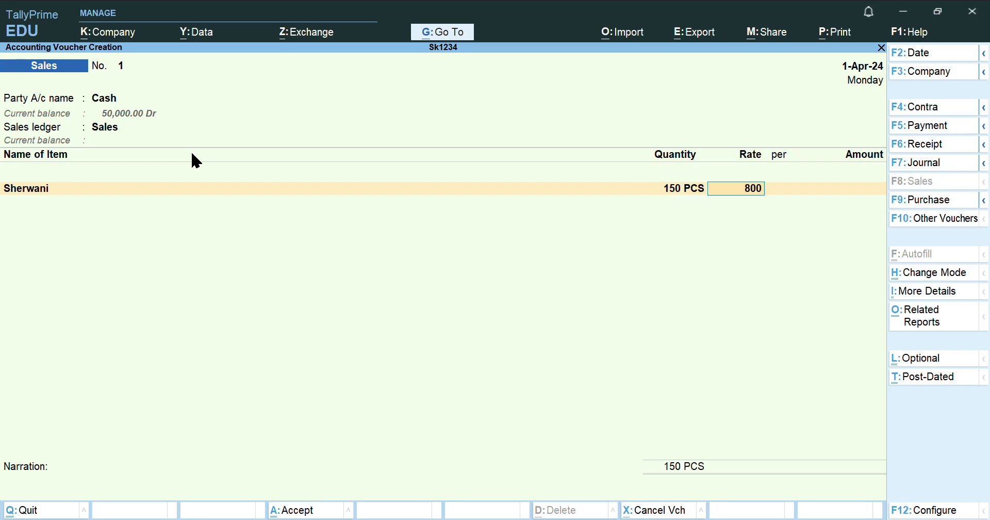
{"action": "key", "text": "Return"}
{"action": "key", "text": "Return"}
{"action": "key", "text": "Return"}
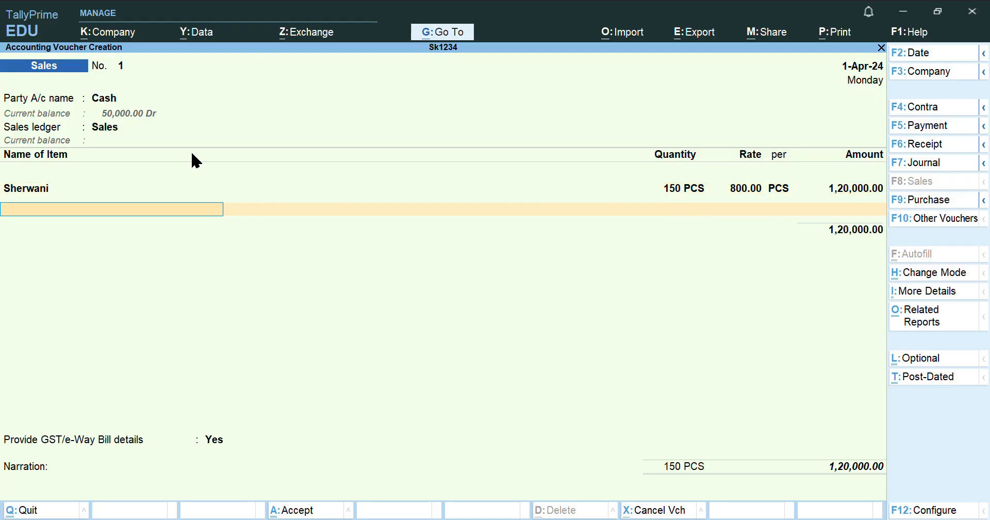
Add CGST and SGST tax ledgers at 6% each to the sale
{"action": "type", "text": "Cgst"}
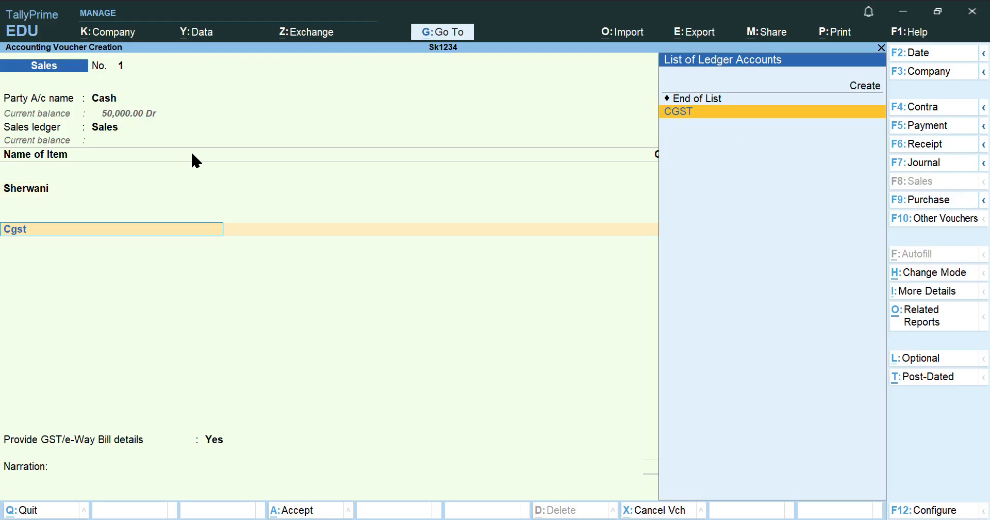
{"action": "key", "text": "Return"}
{"action": "type", "text": "6"}
{"action": "key", "text": "Return"}
{"action": "key", "text": "Return"}
{"action": "type", "text": "Sgst"}
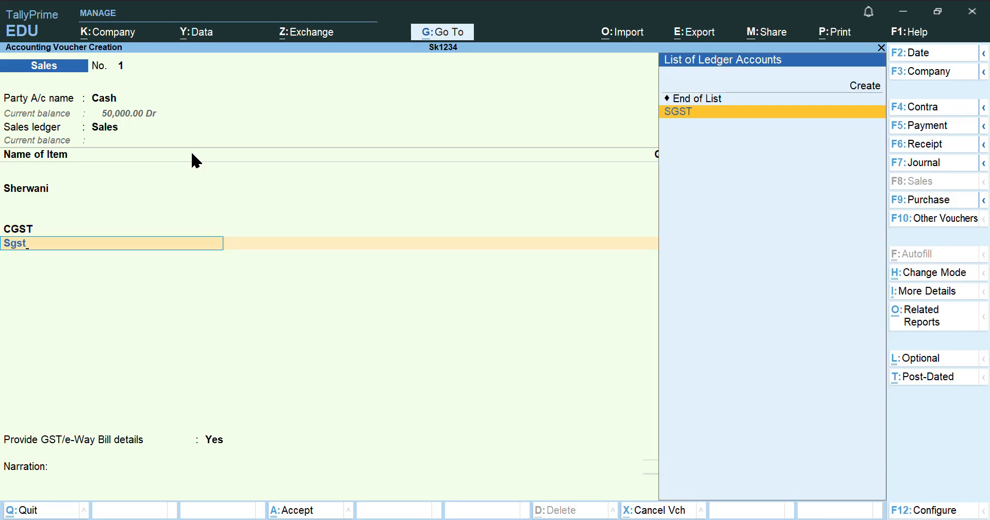
{"action": "key", "text": "Return"}
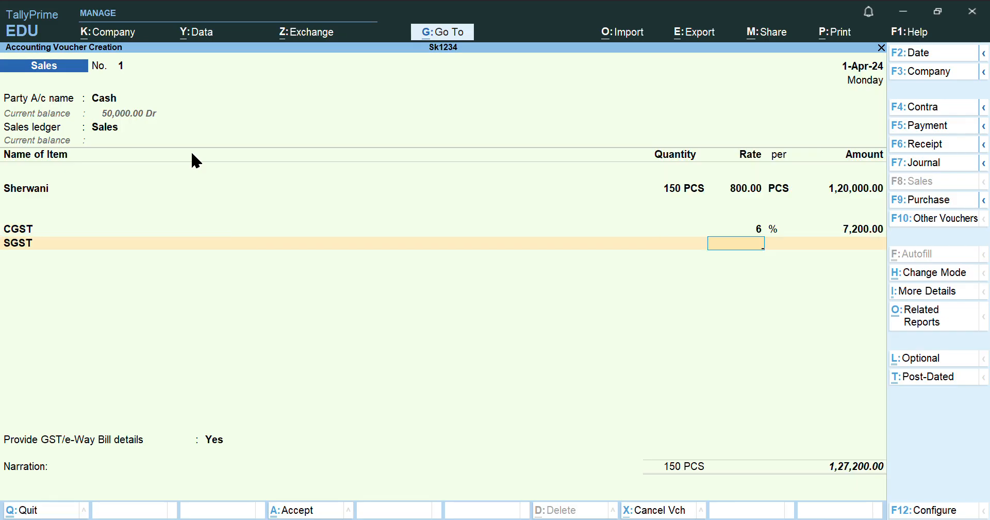
{"action": "type", "text": "6"}
{"action": "key", "text": "Return"}
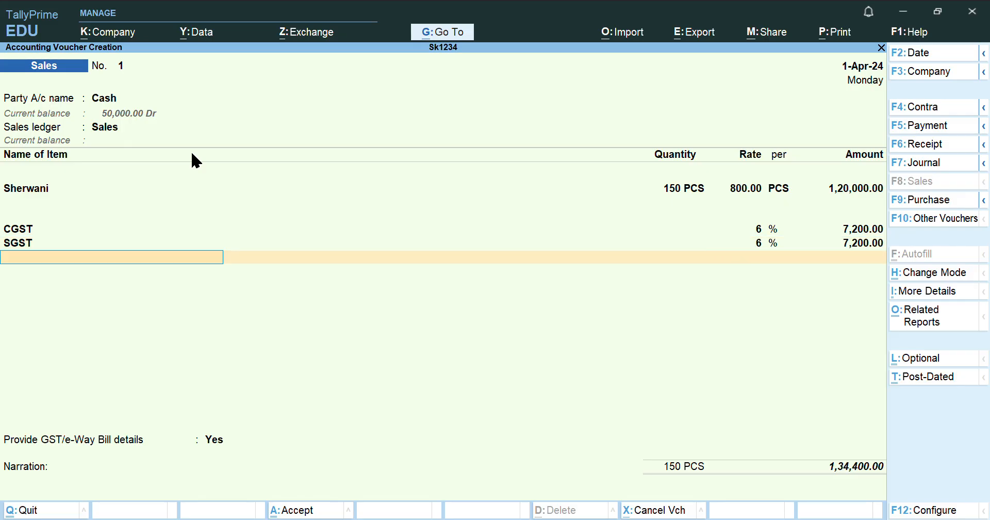
{"action": "key", "text": "Return"}
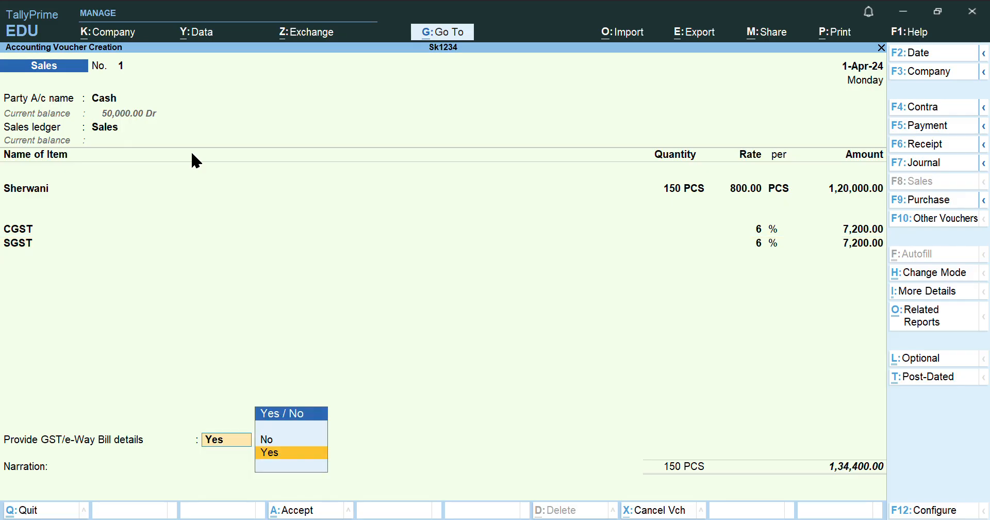
Set GST/e-Way Bill details to No and accept the 1,34,400.00 voucher
{"action": "key", "text": "Up"}
{"action": "key", "text": "Return"}
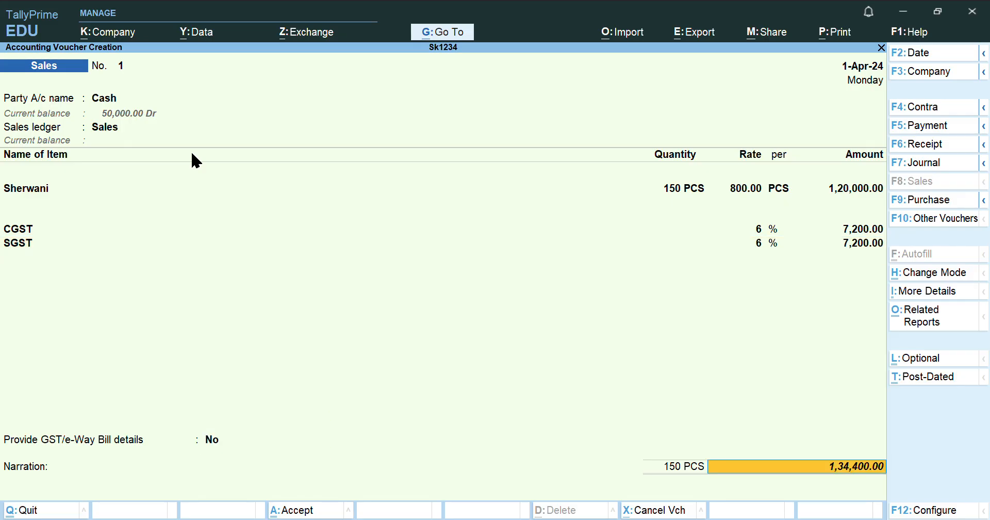
{"action": "key", "text": "Return"}
{"action": "key", "text": "Return"}
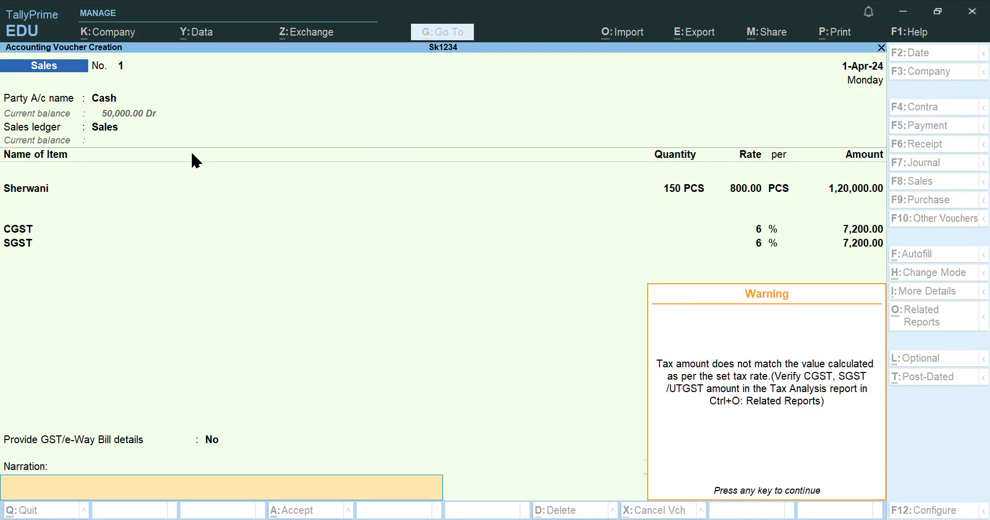
{"action": "key", "text": "Return"}
{"action": "key", "text": "Return"}
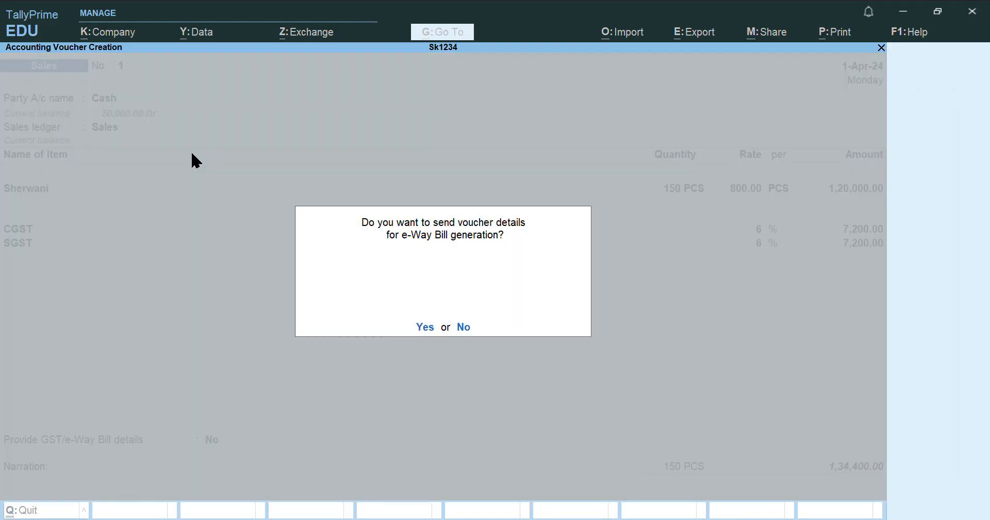
{"action": "key", "text": "Return"}
{"action": "key", "text": "Return"}
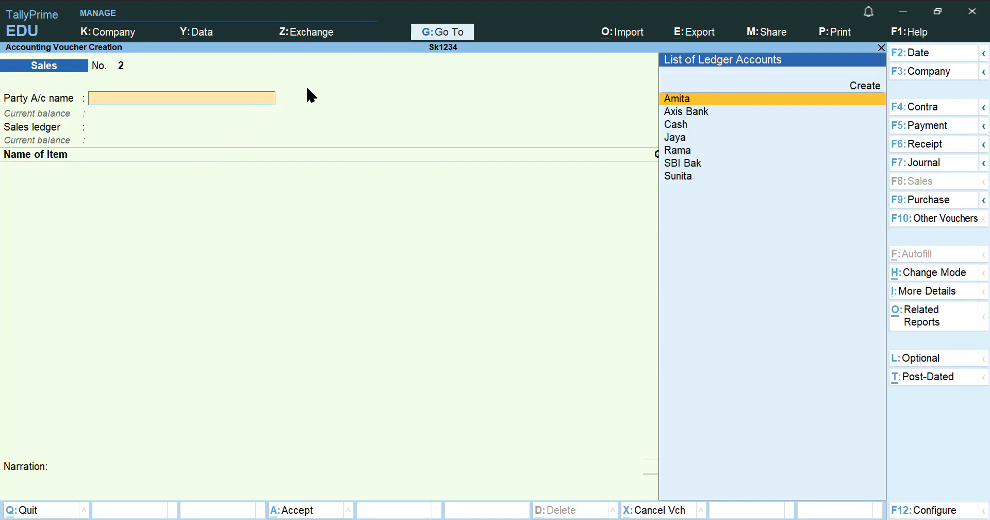
Answer the e-Way Bill prompt and return to the blank Sales voucher No. 2
{"action": "left_click", "coordinate": [568, 519]}
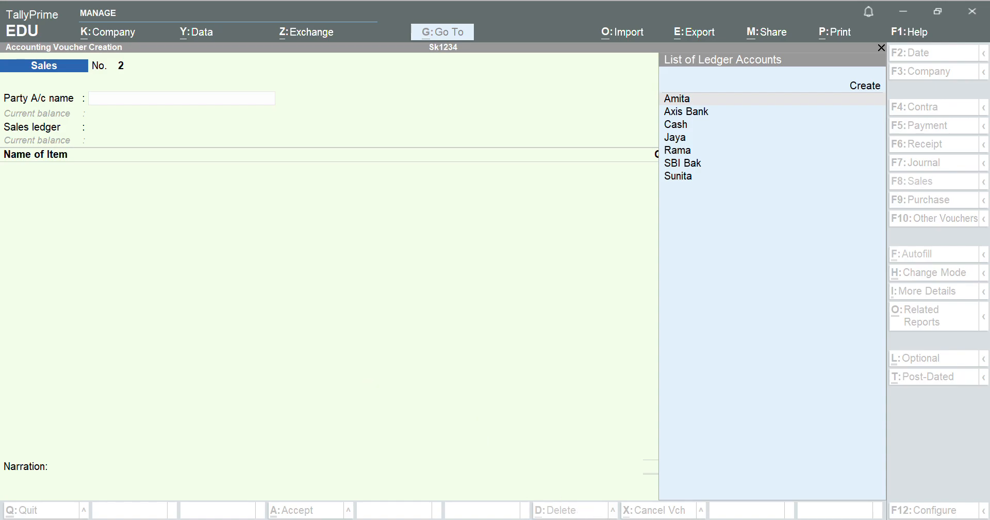
{"action": "left_click", "coordinate": [772, 331]}
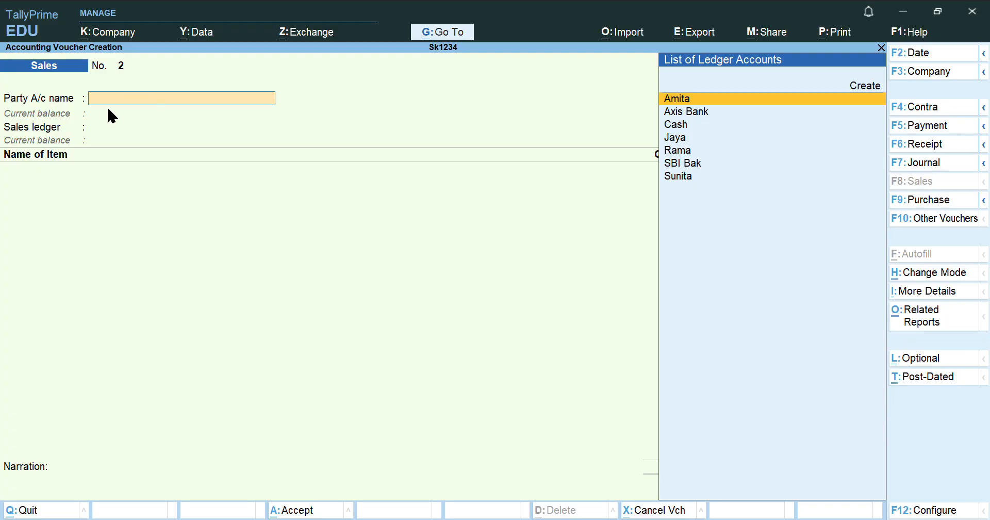
Pick the buyer as party, skip dispatch and party details, and select the Sales ledger
{"action": "type", "text": "Am"}
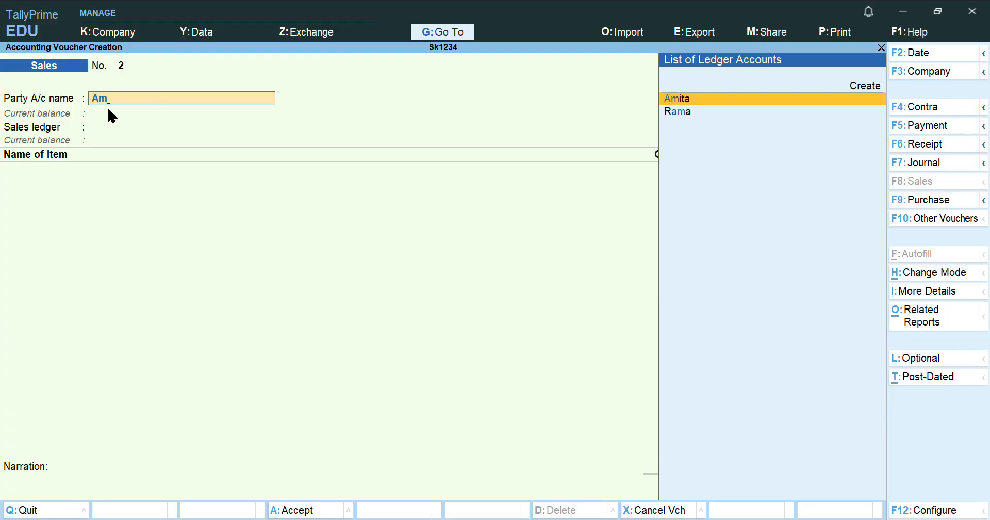
{"action": "key", "text": "Return"}
{"action": "key", "text": "Return"}
{"action": "key", "text": "Return"}
{"action": "key", "text": "Return"}
{"action": "key", "text": "Return"}
{"action": "key", "text": "Return"}
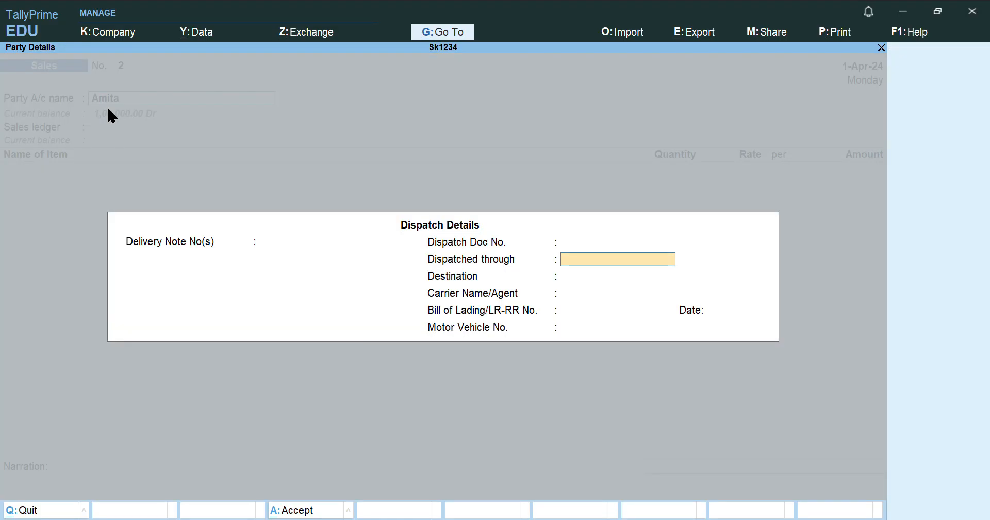
{"action": "key", "text": "Return"}
{"action": "key", "text": "Return"}
{"action": "key", "text": "Return"}
{"action": "key", "text": "Return"}
{"action": "key", "text": "Return"}
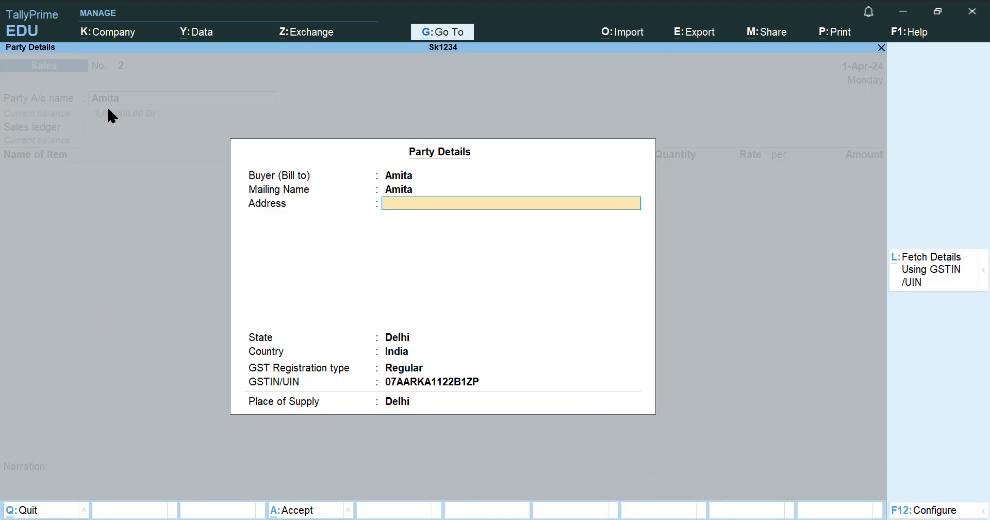
{"action": "key", "text": "Return"}
{"action": "key", "text": "Return"}
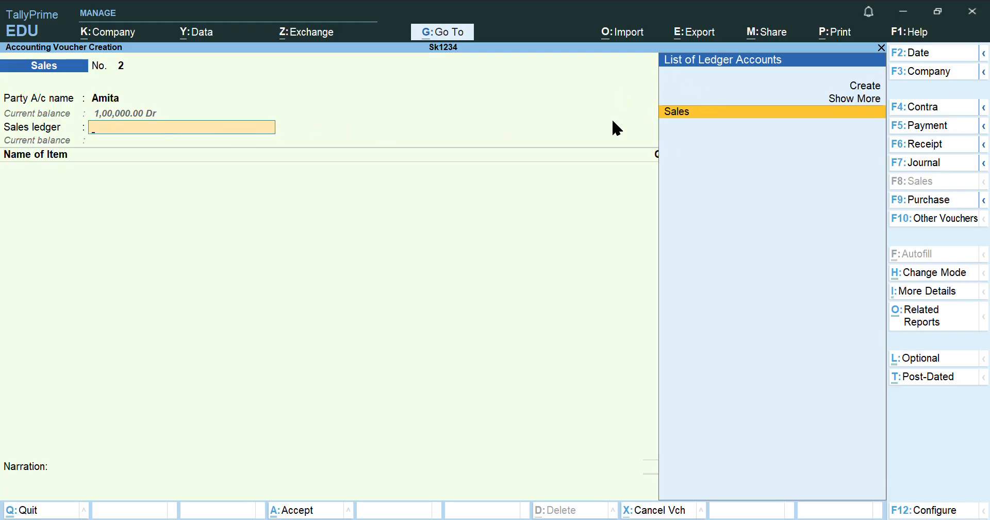
{"action": "key", "text": "Return"}
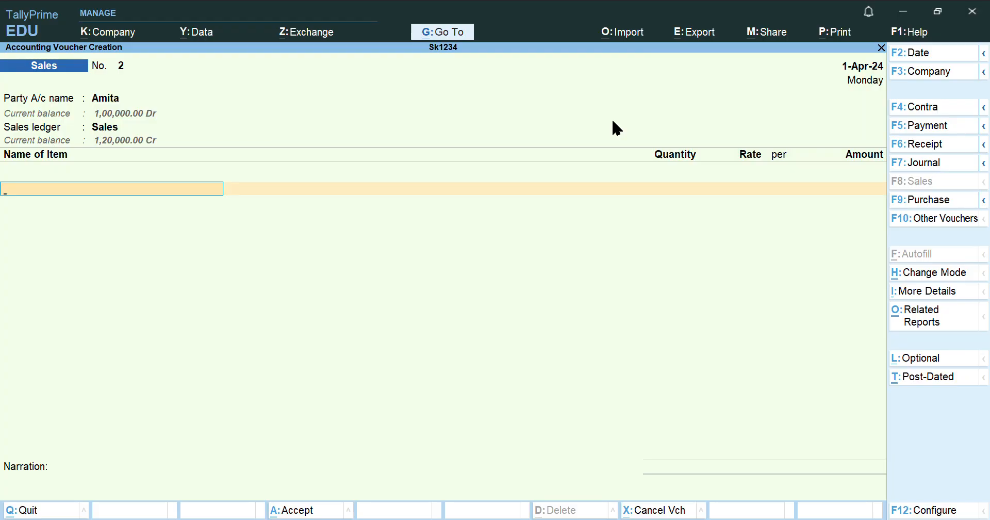
Add Sherwani to the sales voucher: 100 PCS at 800, amounting to 80,000.00
{"action": "type", "text": "She"}
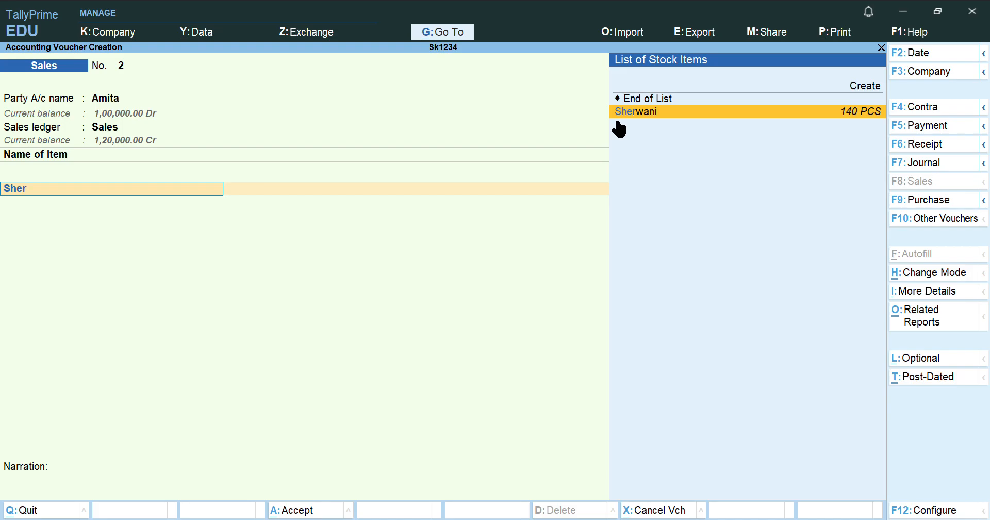
{"action": "type", "text": "r"}
{"action": "key", "text": "Return"}
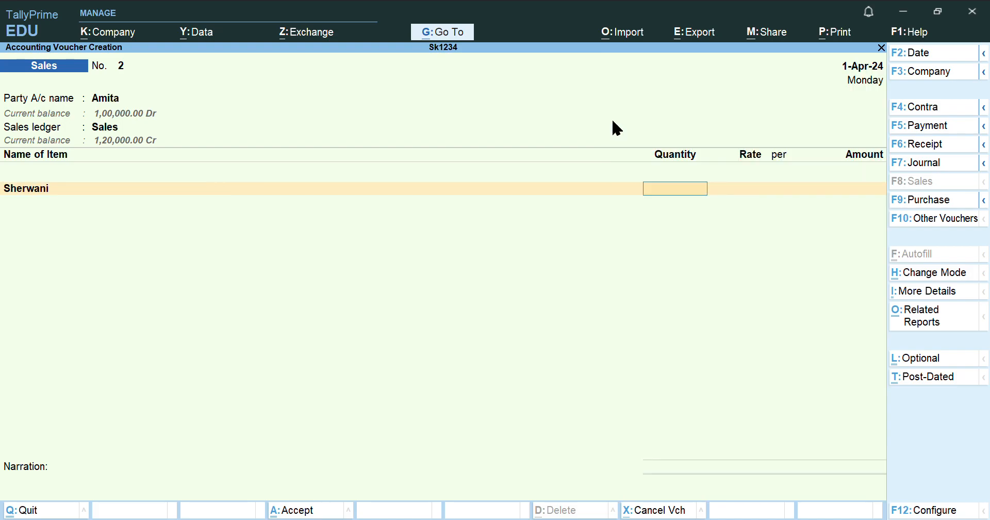
{"action": "type", "text": "100"}
{"action": "key", "text": "Return"}
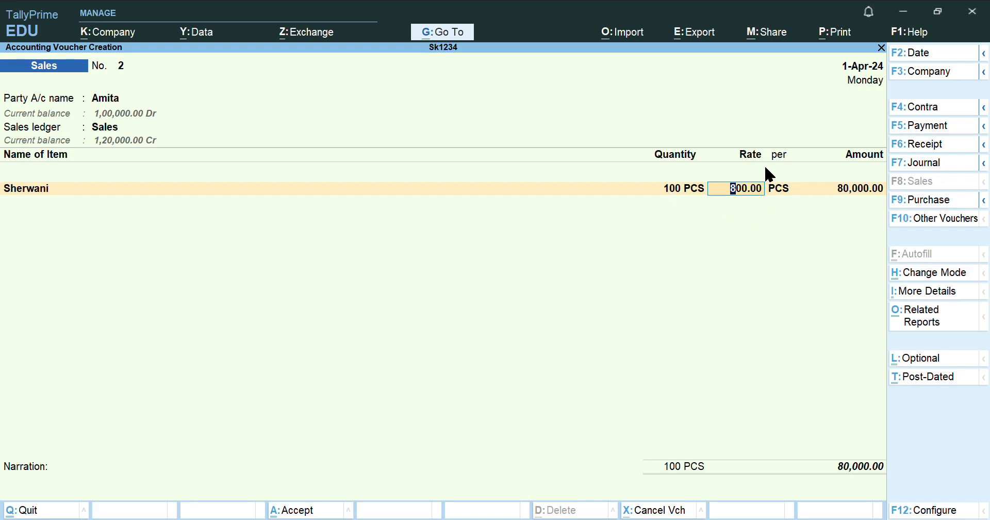
{"action": "key", "text": "Return"}
{"action": "key", "text": "Return"}
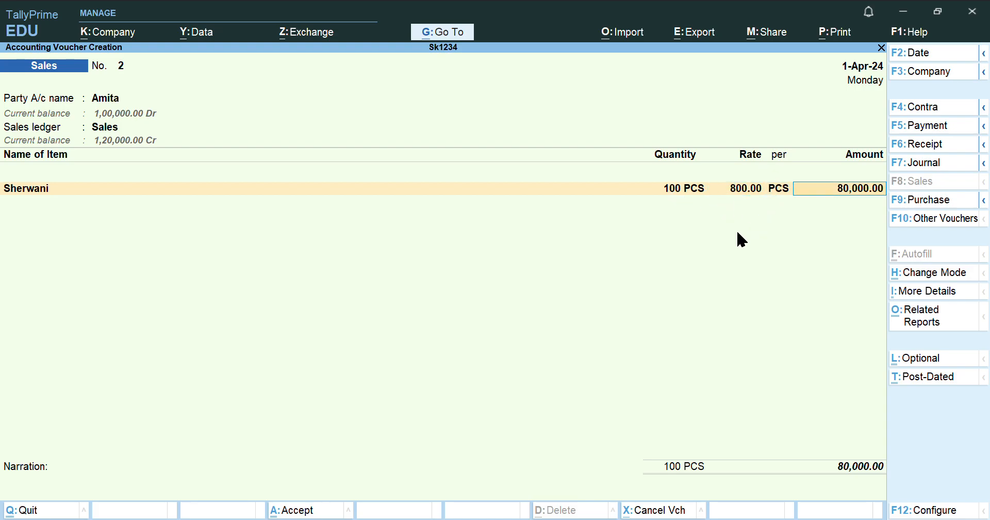
{"action": "key", "text": "Return"}
{"action": "key", "text": "Return"}
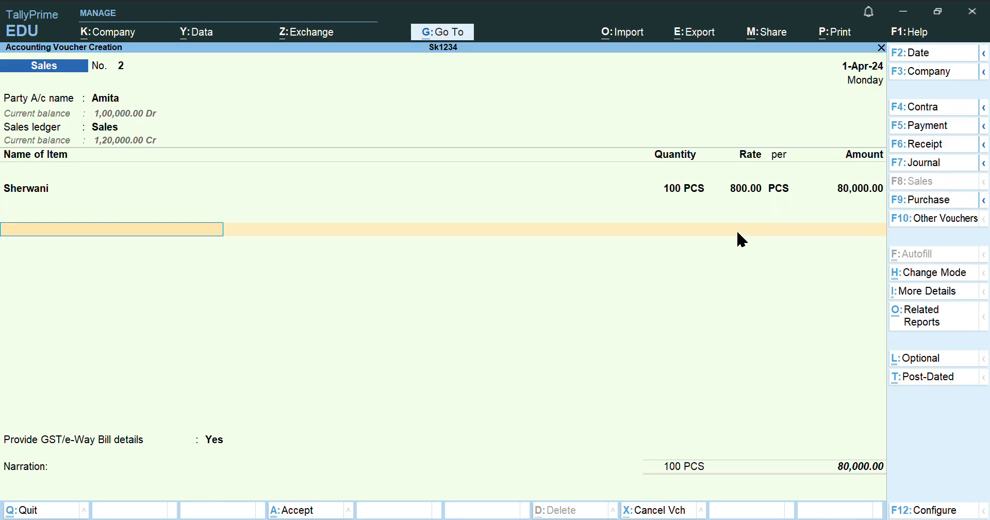
{"action": "key", "text": "BackSpace"}
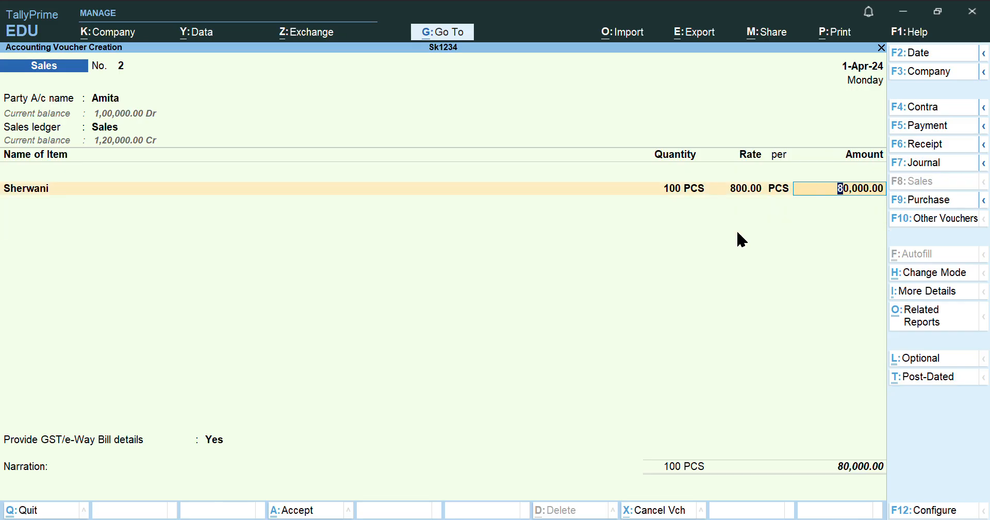
{"action": "key", "text": "Return"}
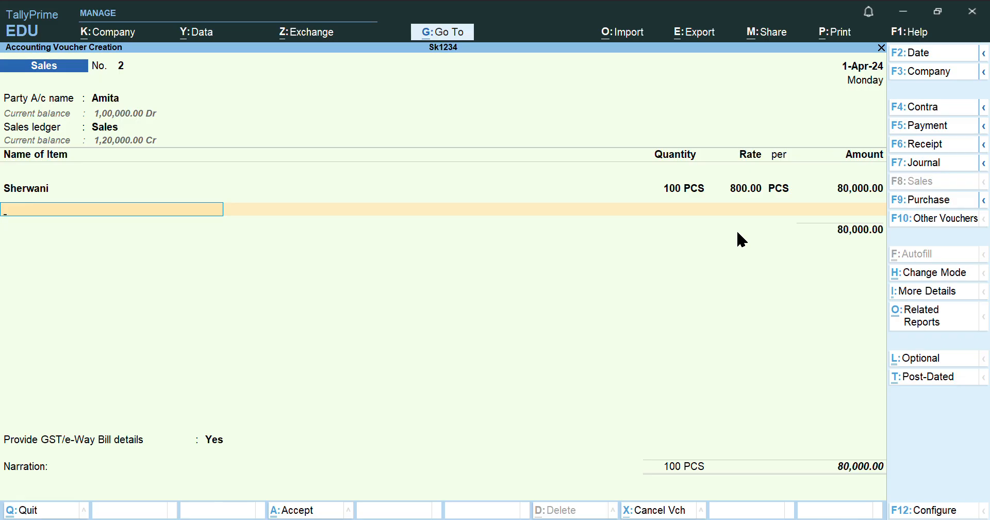
Add SGST and CGST tax lines at 6% each
{"action": "key", "text": "Return"}
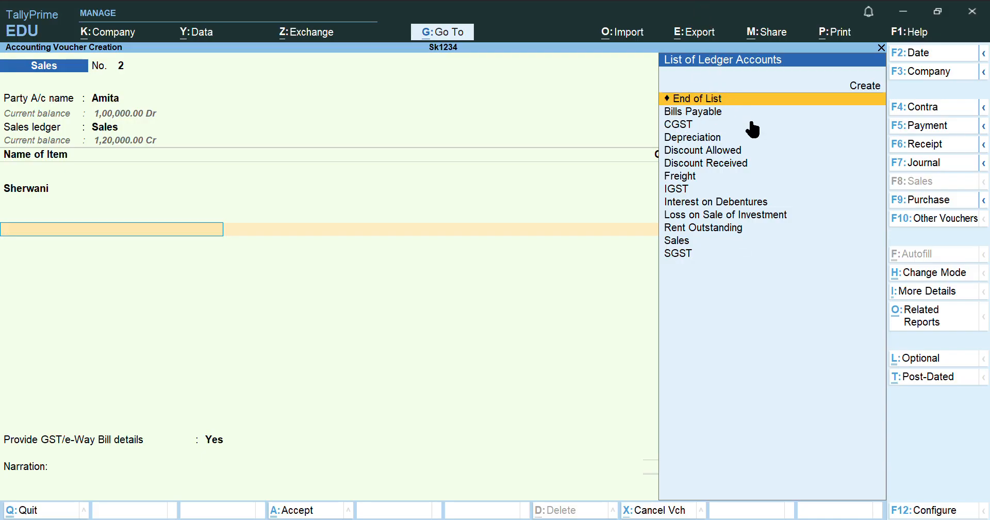
{"action": "left_click", "coordinate": [717, 100]}
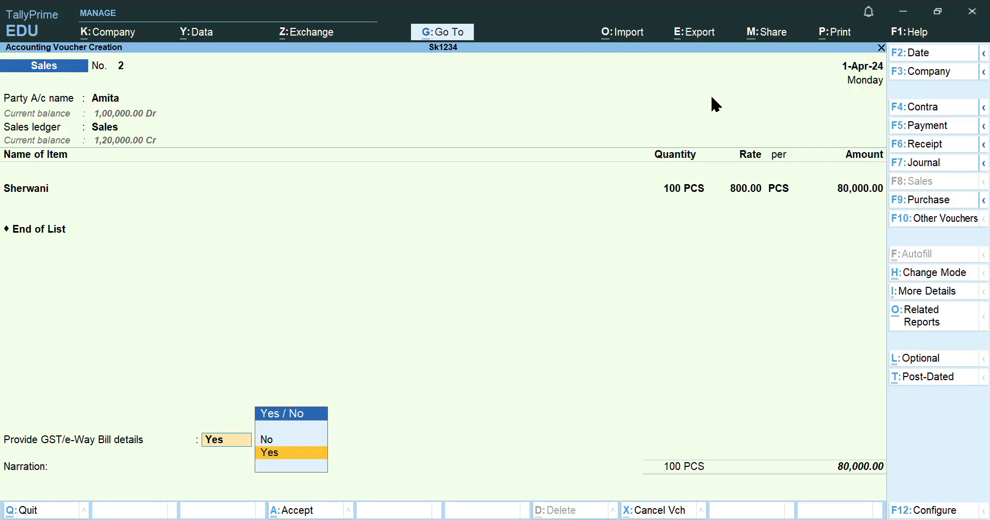
{"action": "key", "text": "BackSpace"}
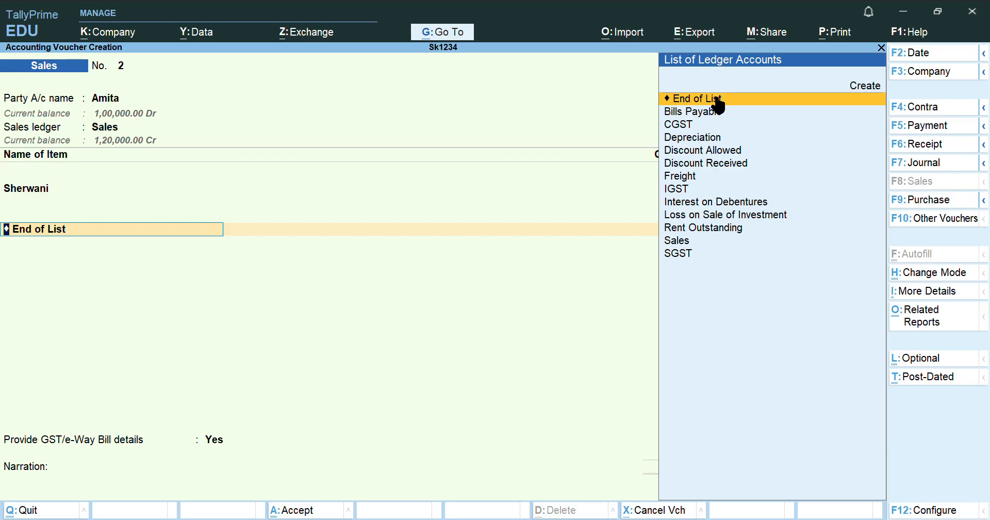
{"action": "type", "text": "Sgs"}
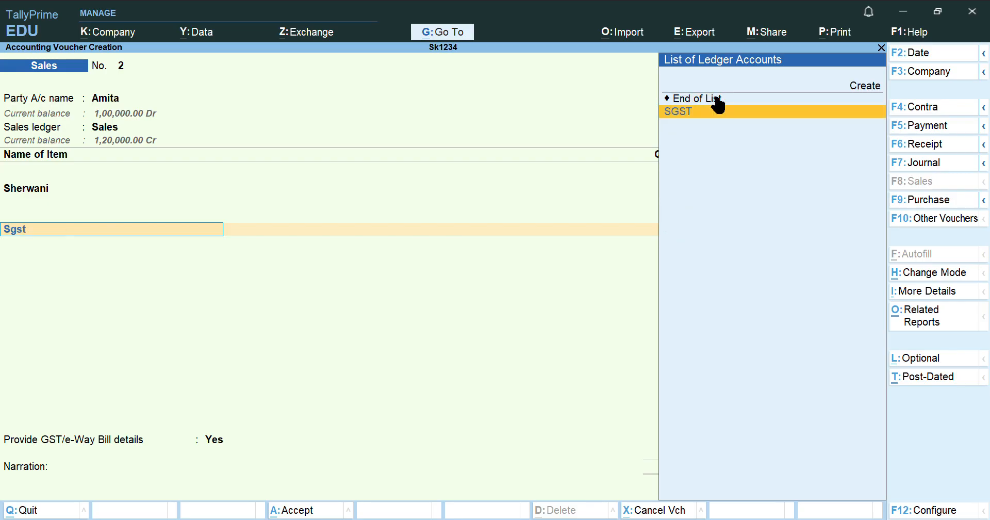
{"action": "type", "text": "t"}
{"action": "key", "text": "Return"}
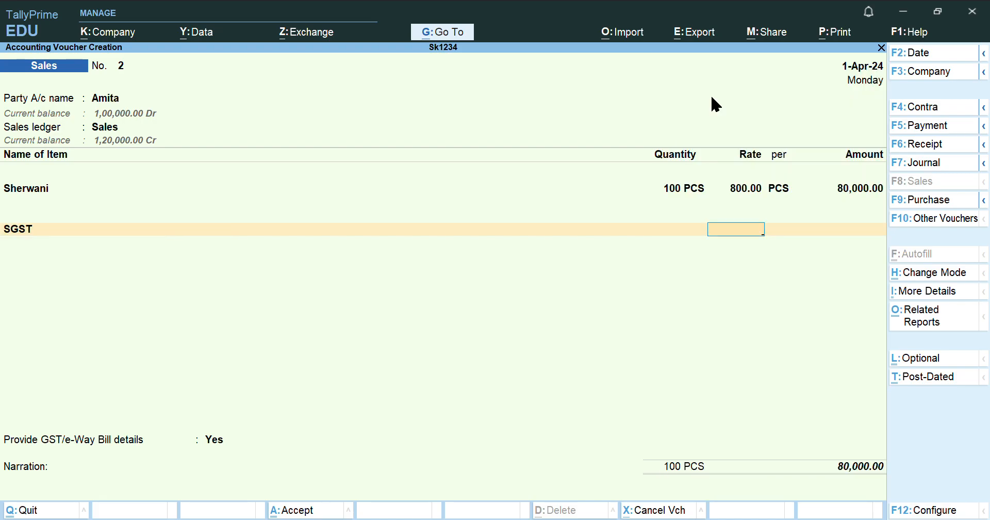
{"action": "type", "text": "6"}
{"action": "key", "text": "Return"}
{"action": "key", "text": "Return"}
{"action": "type", "text": "Cgst"}
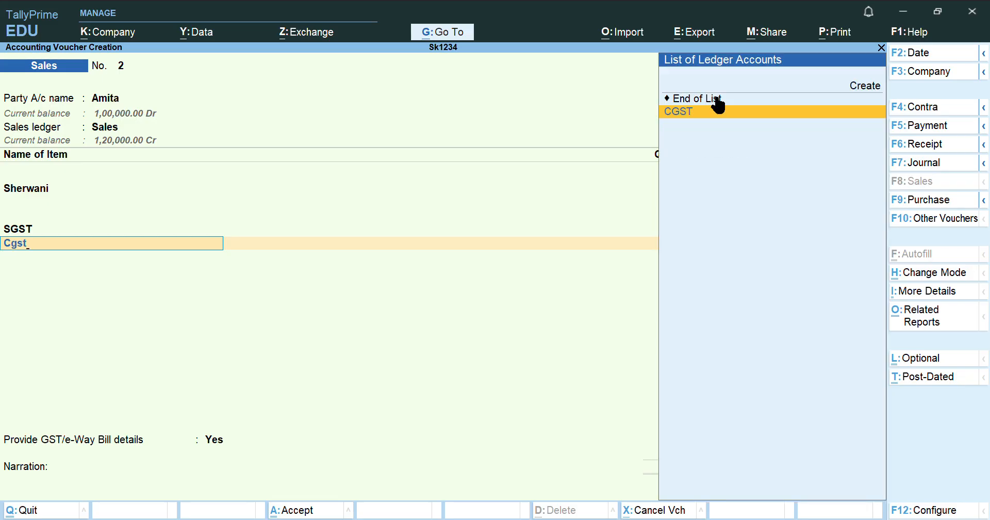
{"action": "key", "text": "Return"}
{"action": "type", "text": "6"}
{"action": "key", "text": "Return"}
{"action": "key", "text": "Return"}
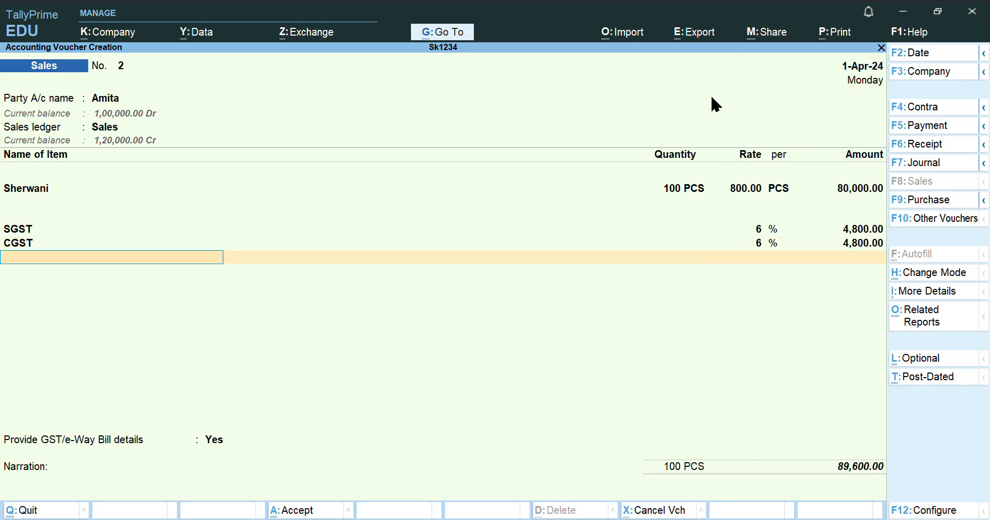
Set GST/e-Way Bill details to No and save Sales voucher No. 2
{"action": "key", "text": "Return"}
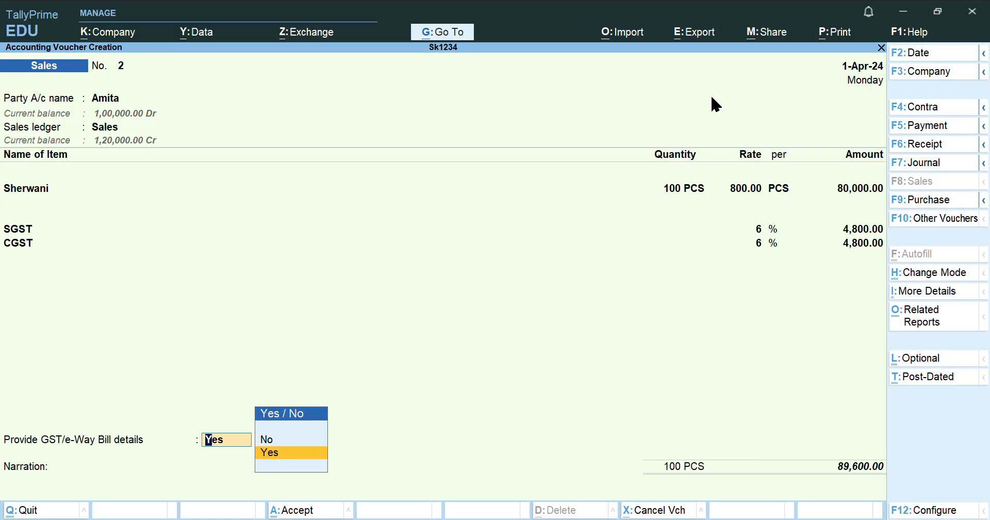
{"action": "key", "text": "Up"}
{"action": "key", "text": "Return"}
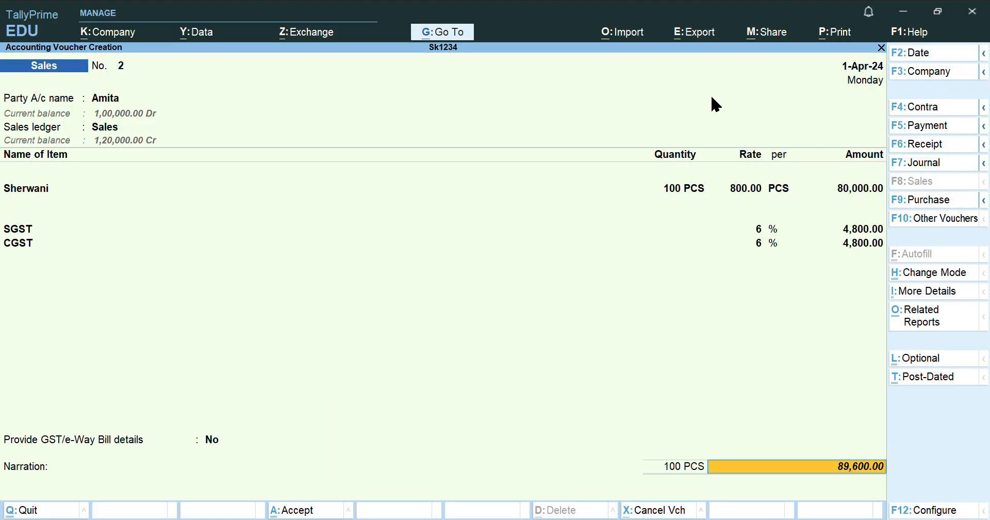
{"action": "key", "text": "Return"}
{"action": "key", "text": "Return"}
{"action": "key", "text": "Return"}
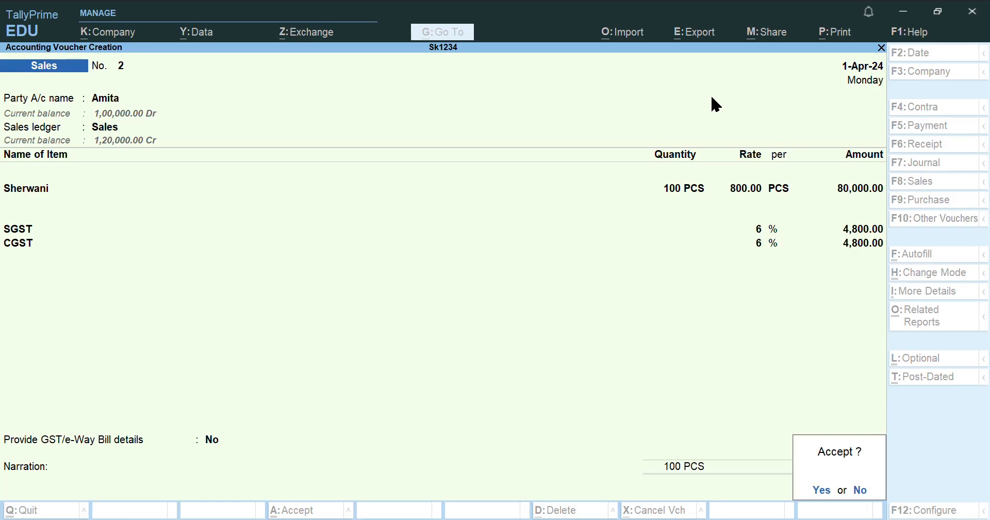
{"action": "key", "text": "Return"}
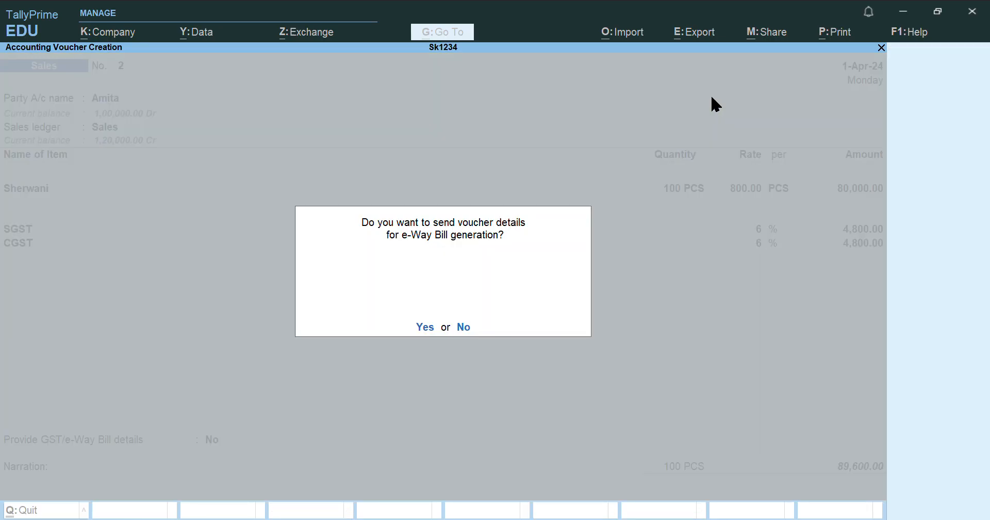
{"action": "key", "text": "Return"}
{"action": "key", "text": "Return"}
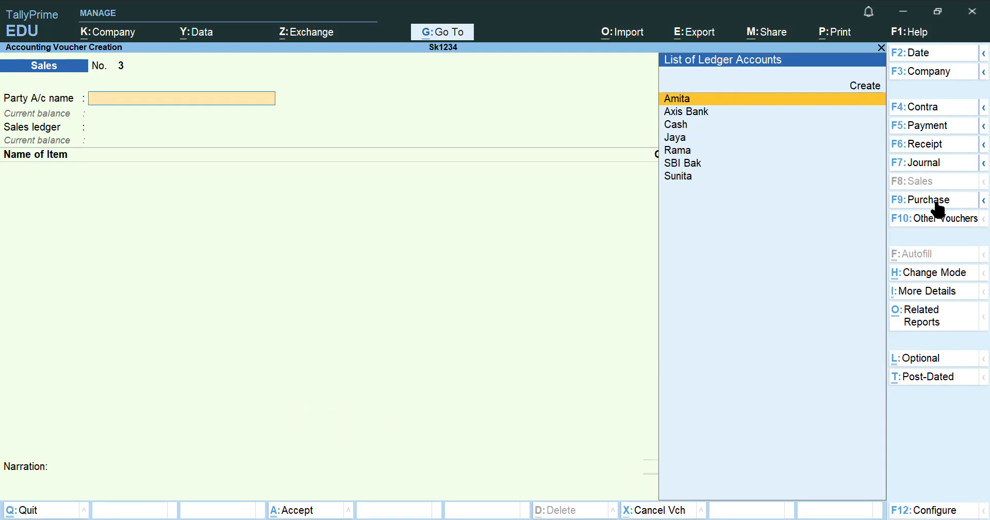
Start a purchase voucher with Jaya as supplier and Purchase as the purchase ledger
{"action": "left_click", "coordinate": [934, 202]}
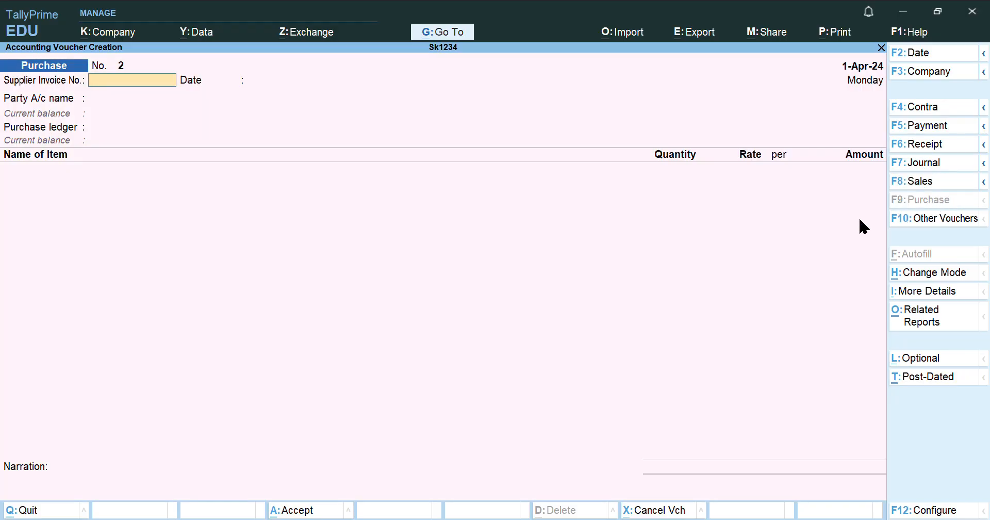
{"action": "key", "text": "Return"}
{"action": "key", "text": "Return"}
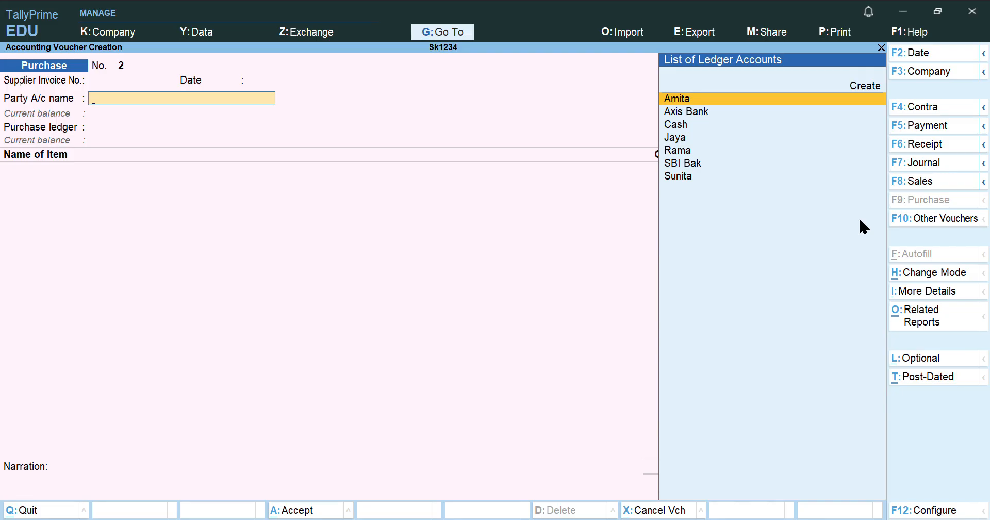
{"action": "type", "text": "Jaya"}
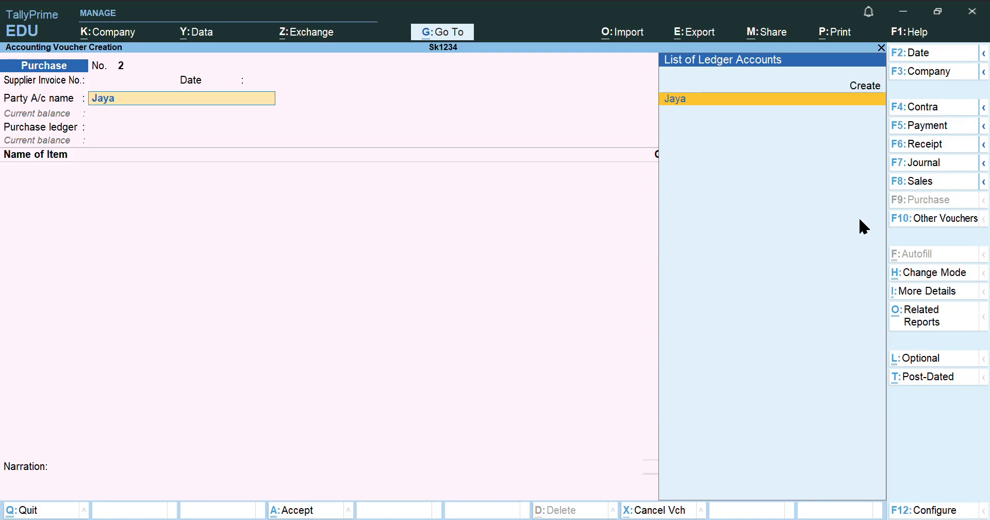
{"action": "key", "text": "Return"}
{"action": "key", "text": "Return"}
{"action": "key", "text": "Return"}
{"action": "key", "text": "Return"}
{"action": "key", "text": "Return"}
{"action": "key", "text": "Return"}
{"action": "key", "text": "Return"}
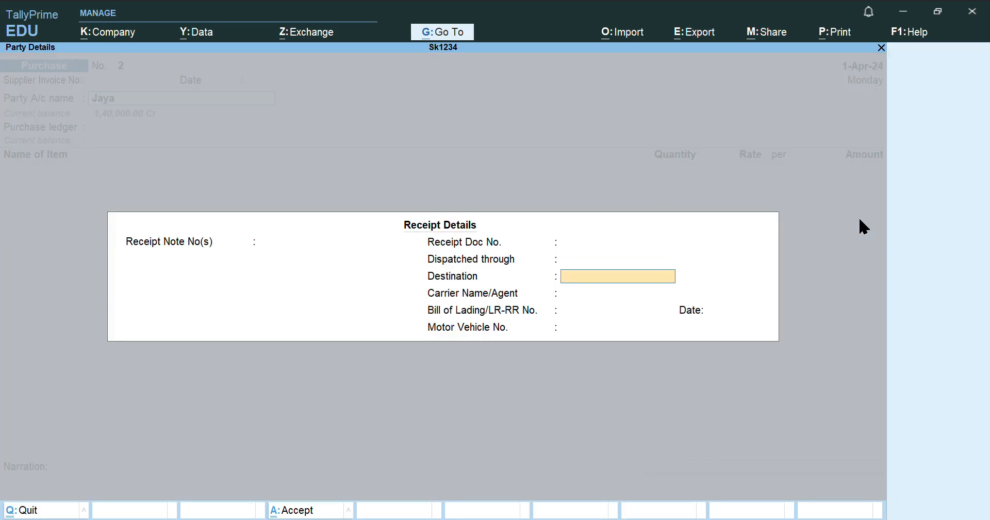
{"action": "key", "text": "Return"}
{"action": "key", "text": "Return"}
{"action": "key", "text": "Return"}
{"action": "key", "text": "Return"}
{"action": "key", "text": "Return"}
{"action": "key", "text": "Return"}
{"action": "key", "text": "Return"}
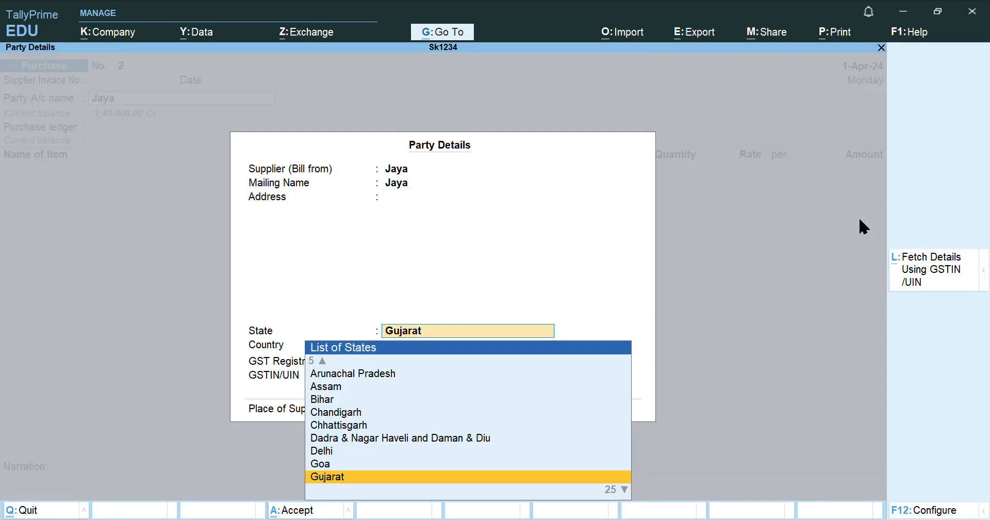
{"action": "key", "text": "Return"}
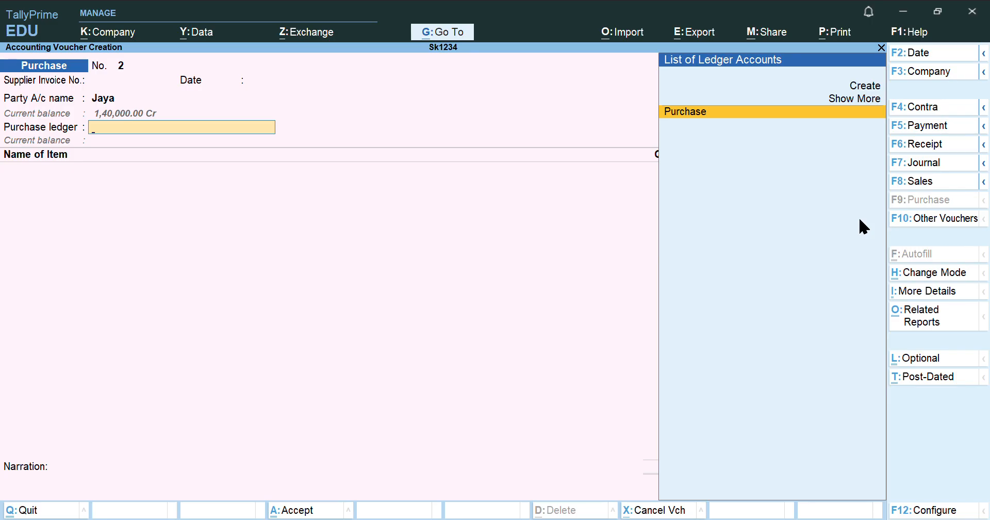
{"action": "key", "text": "Return"}
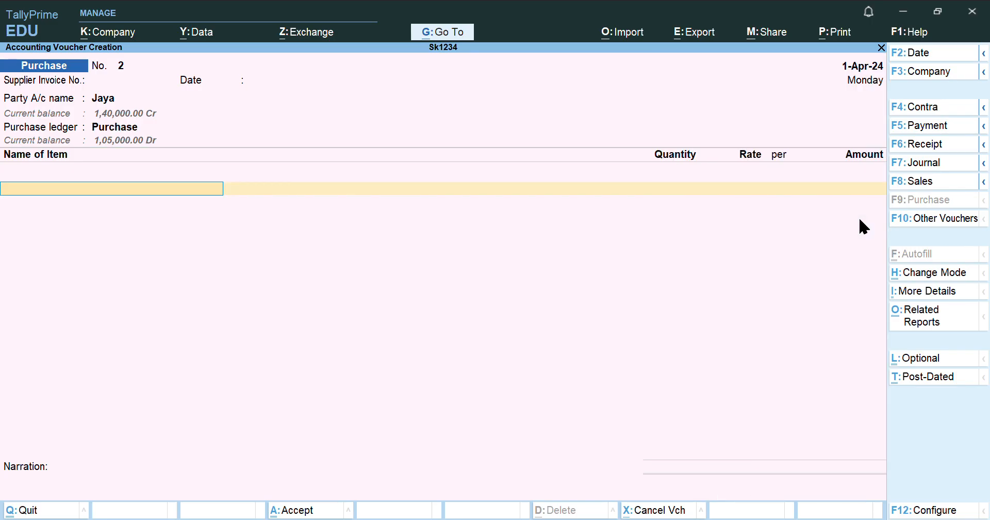
Add Pathani Suit, 100 pieces at 1,000.00
{"action": "type", "text": "Pathan"}
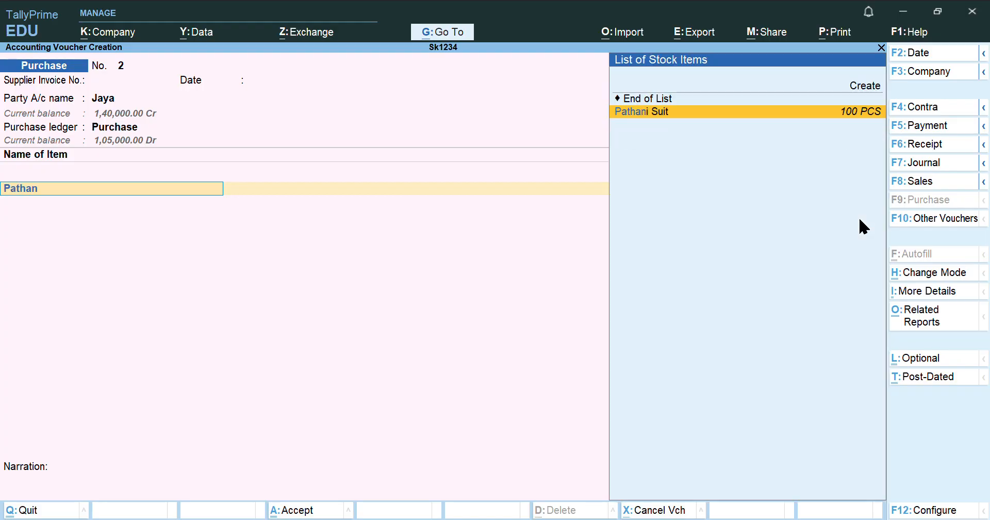
{"action": "type", "text": "i"}
{"action": "key", "text": "Return"}
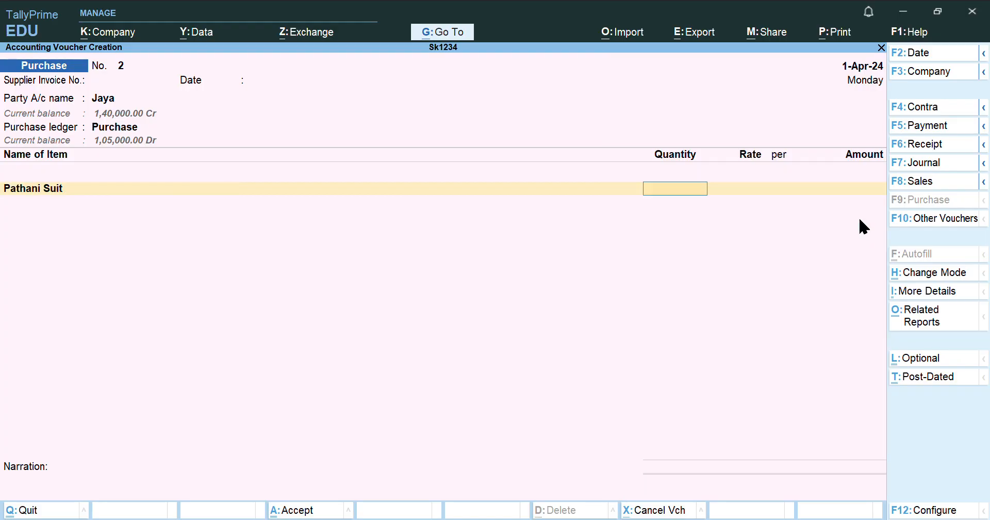
{"action": "type", "text": "100"}
{"action": "key", "text": "Return"}
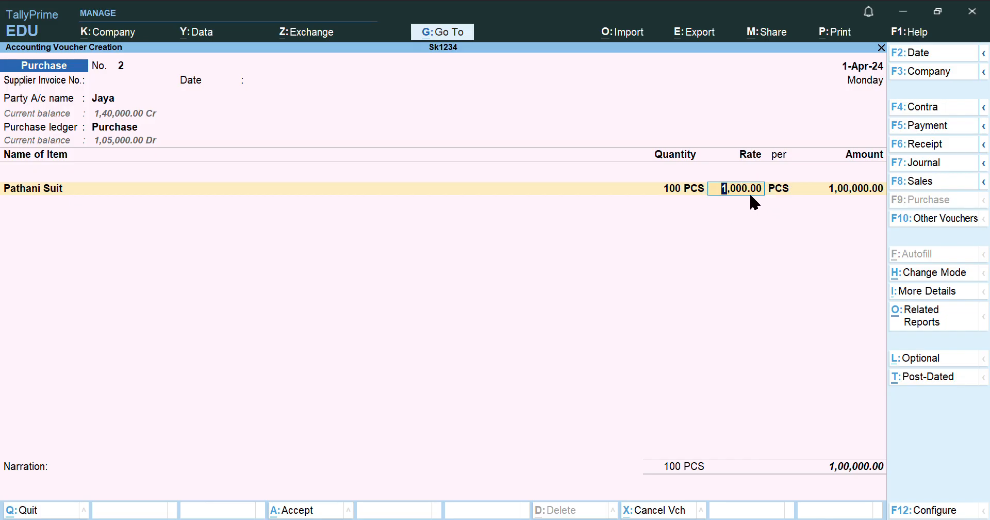
{"action": "key", "text": "Return"}
{"action": "key", "text": "Return"}
{"action": "key", "text": "Return"}
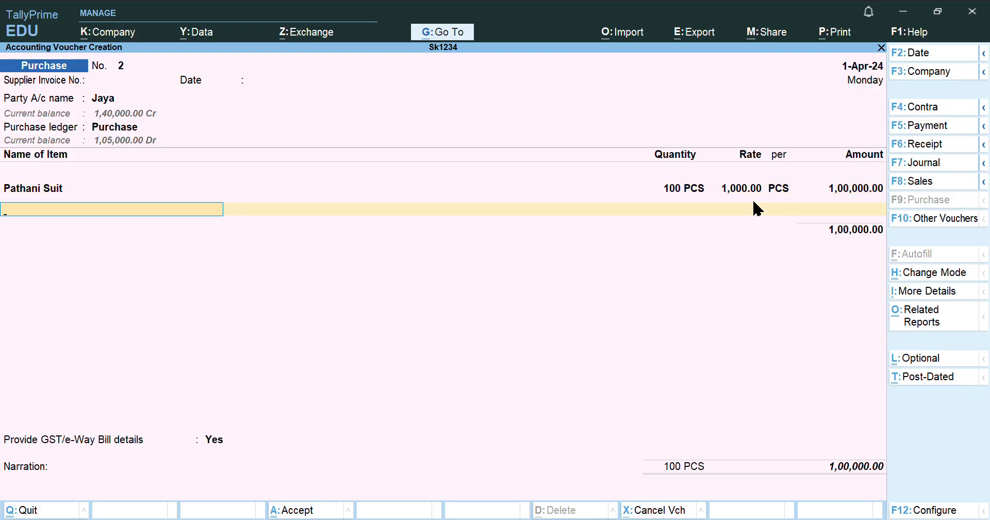
Add Smart Casuals as the second item, 50 pieces at 900.00
{"action": "type", "text": "Smart"}
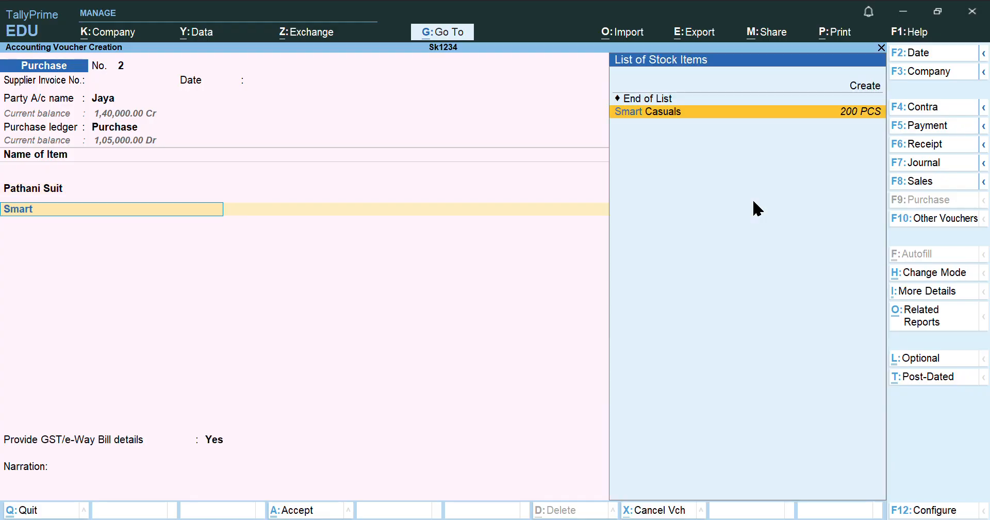
{"action": "type", "text": " casuals"}
{"action": "key", "text": "Return"}
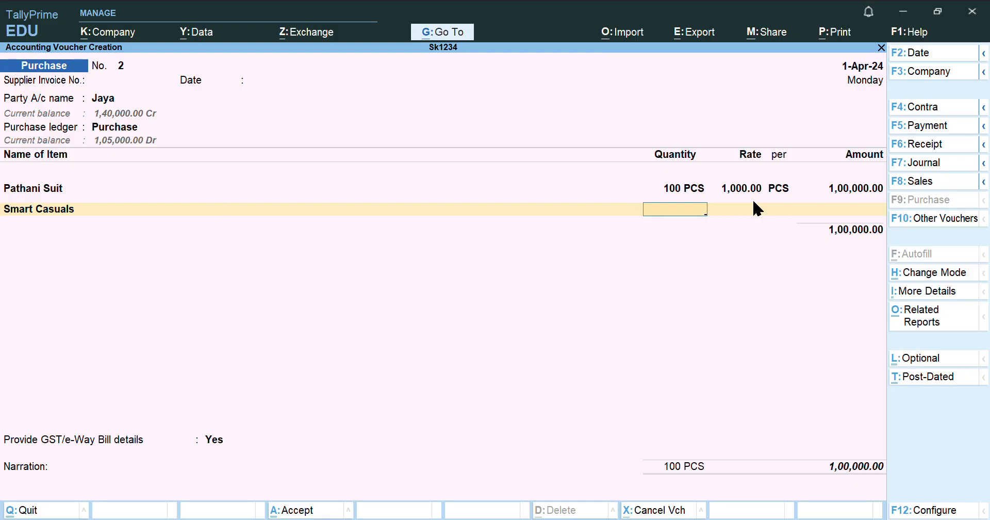
{"action": "type", "text": "50"}
{"action": "key", "text": "Return"}
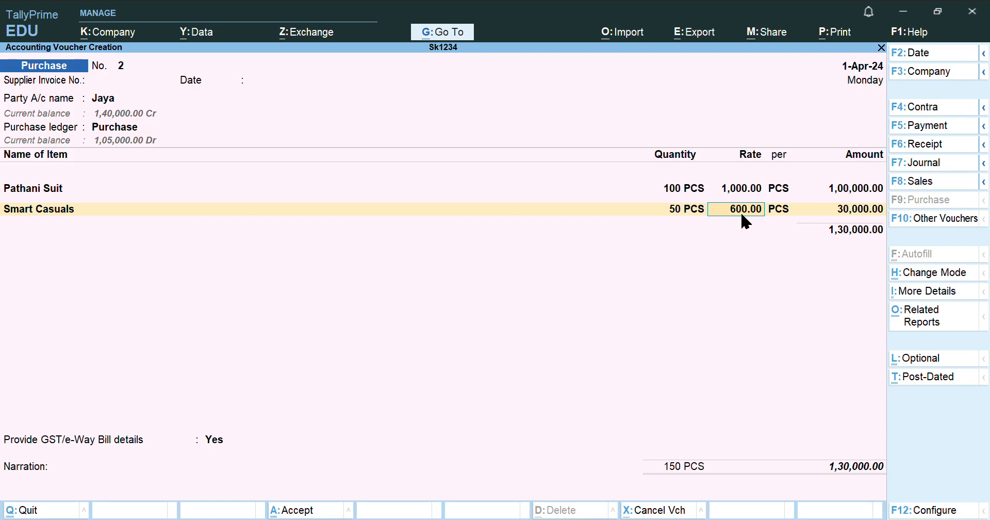
{"action": "type", "text": "900"}
{"action": "key", "text": "Return"}
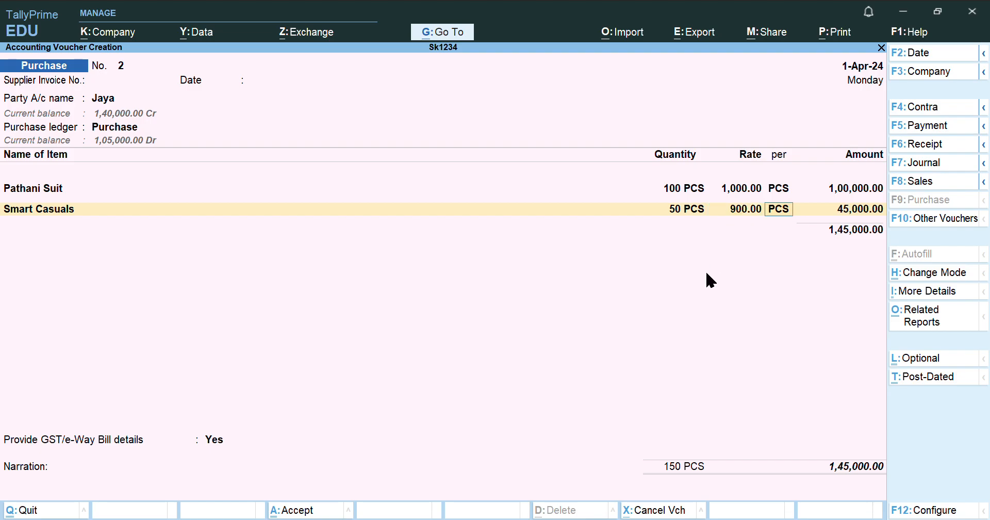
{"action": "key", "text": "Return"}
{"action": "key", "text": "Return"}
{"action": "key", "text": "Return"}
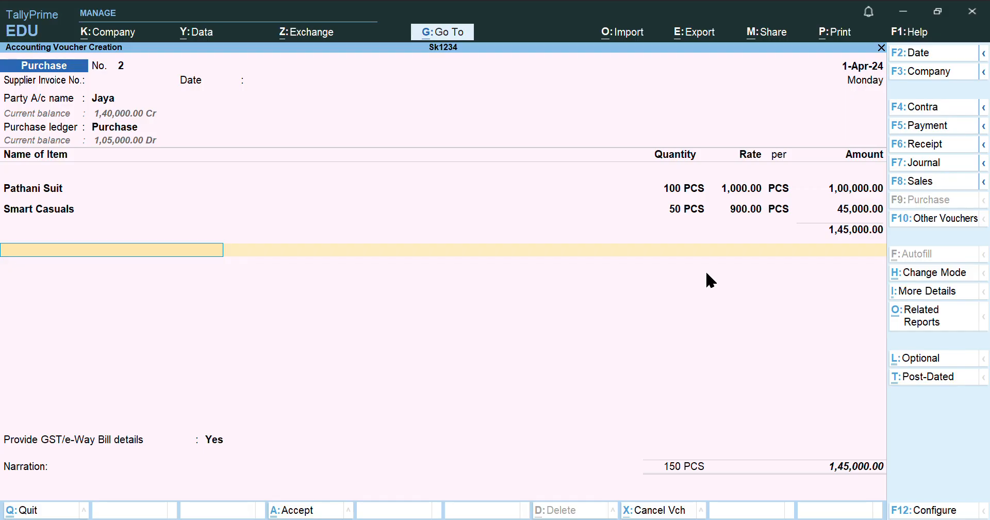
Add IGST at 12%, set GST/e-Way Bill details to No, and save purchase voucher 2
{"action": "type", "text": "Igst"}
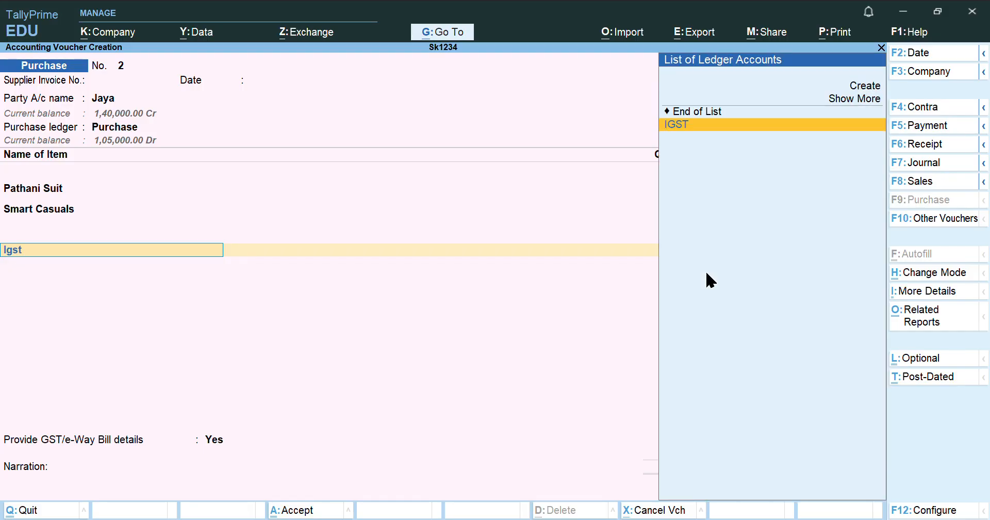
{"action": "key", "text": "Return"}
{"action": "type", "text": "12"}
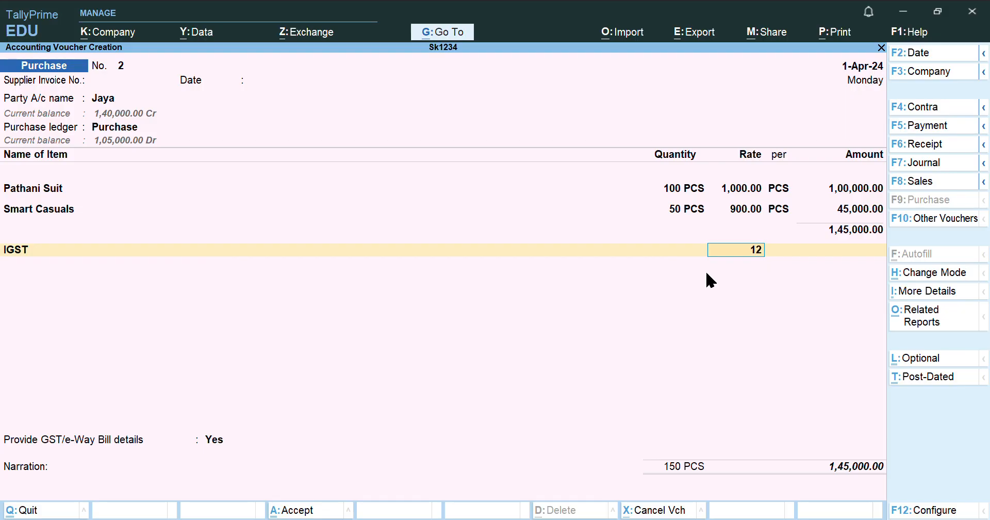
{"action": "key", "text": "Return"}
{"action": "key", "text": "Return"}
{"action": "key", "text": "Return"}
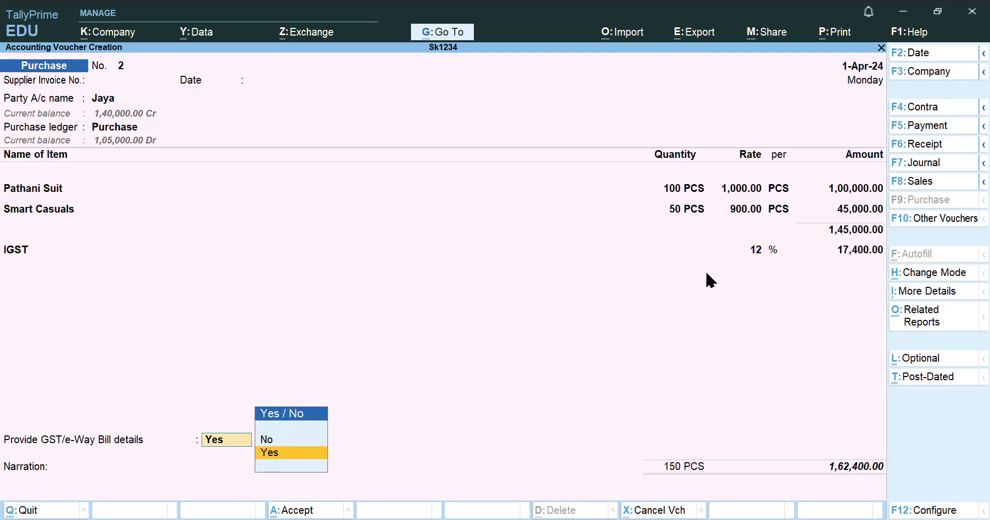
{"action": "key", "text": "Down"}
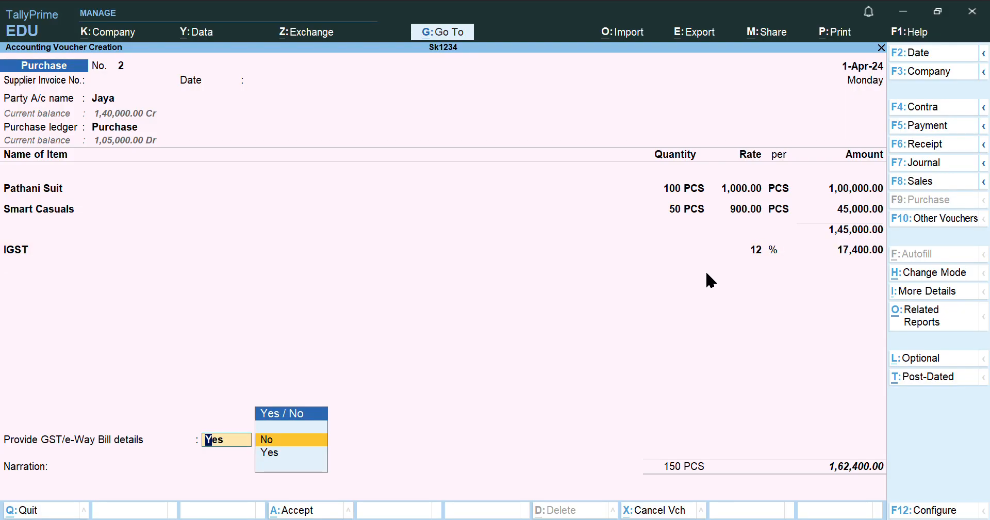
{"action": "key", "text": "Return"}
{"action": "key", "text": "Return"}
{"action": "key", "text": "Return"}
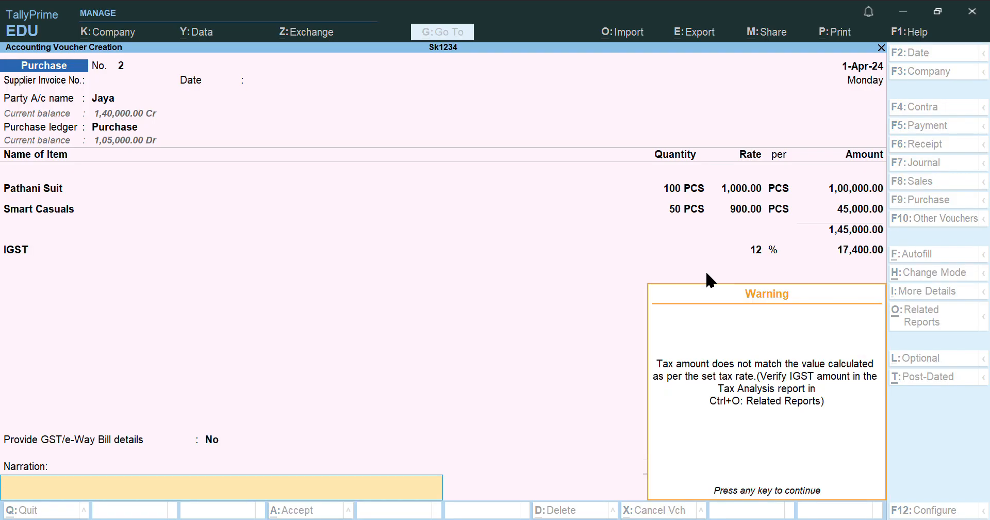
{"action": "key", "text": "Return"}
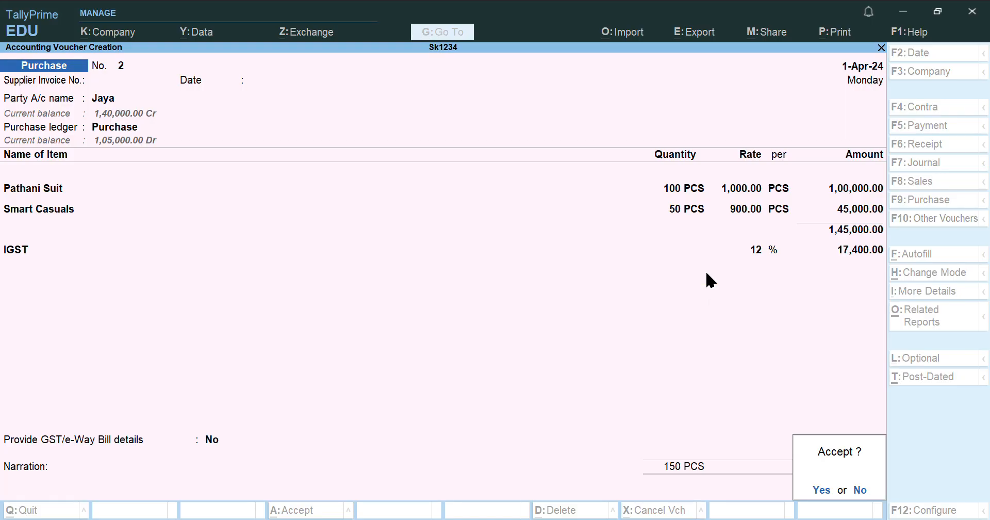
{"action": "key", "text": "Return"}
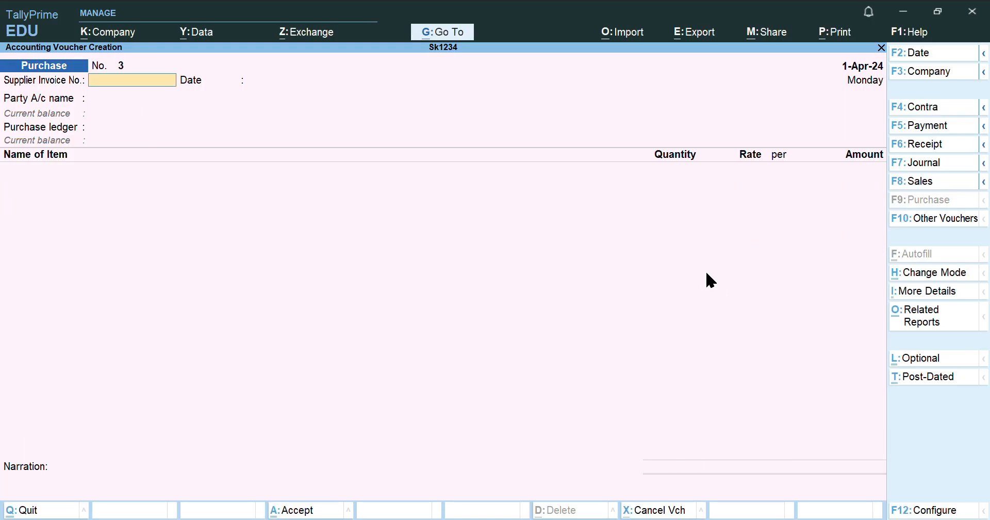
{"action": "left_click", "coordinate": [665, 519]}
Start a payment voucher debiting Rent Outstanding for 50,000.00
{"action": "left_click", "coordinate": [943, 131]}
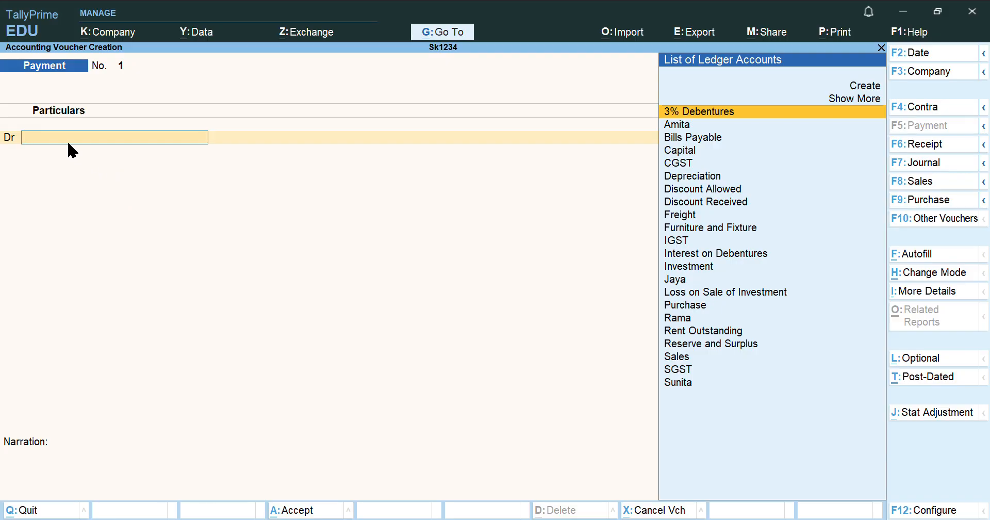
{"action": "type", "text": "Out"}
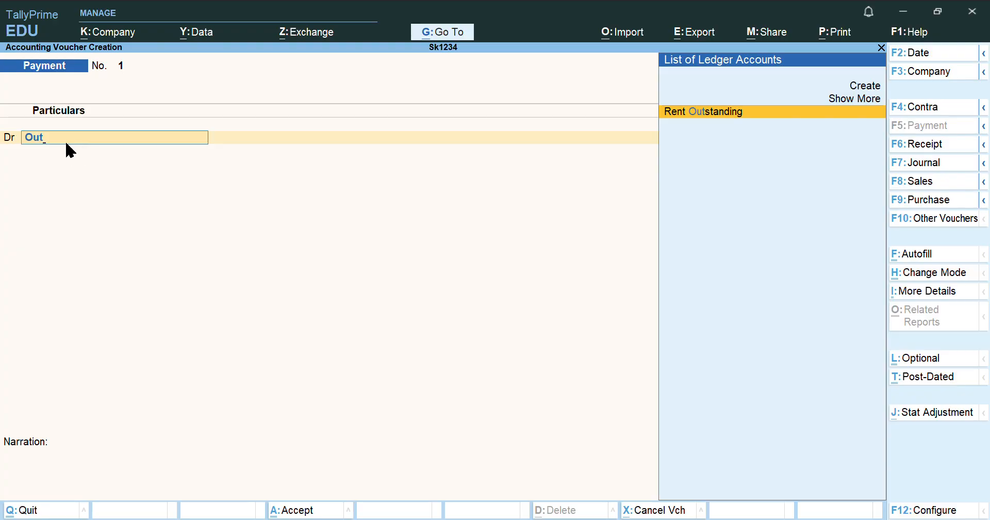
{"action": "key", "text": "Return"}
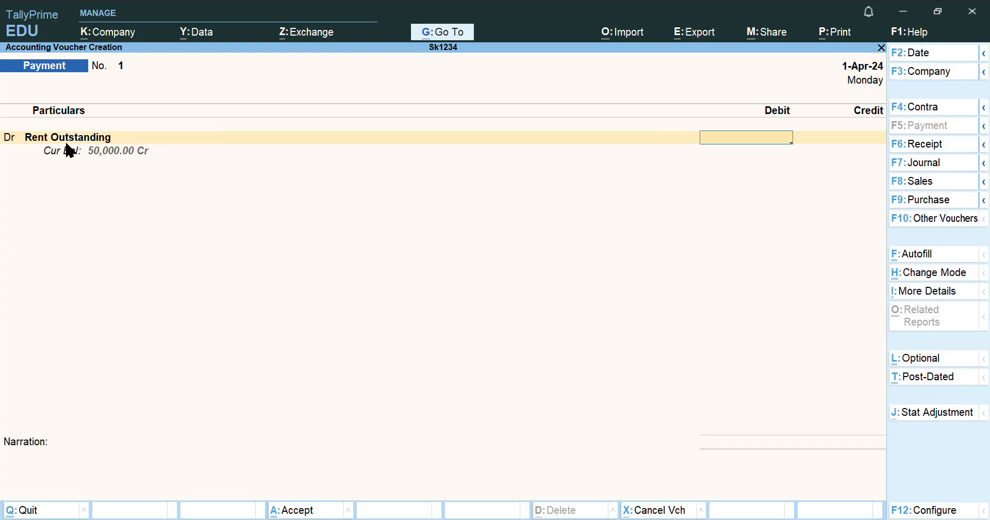
{"action": "type", "text": "50000"}
{"action": "key", "text": "Return"}
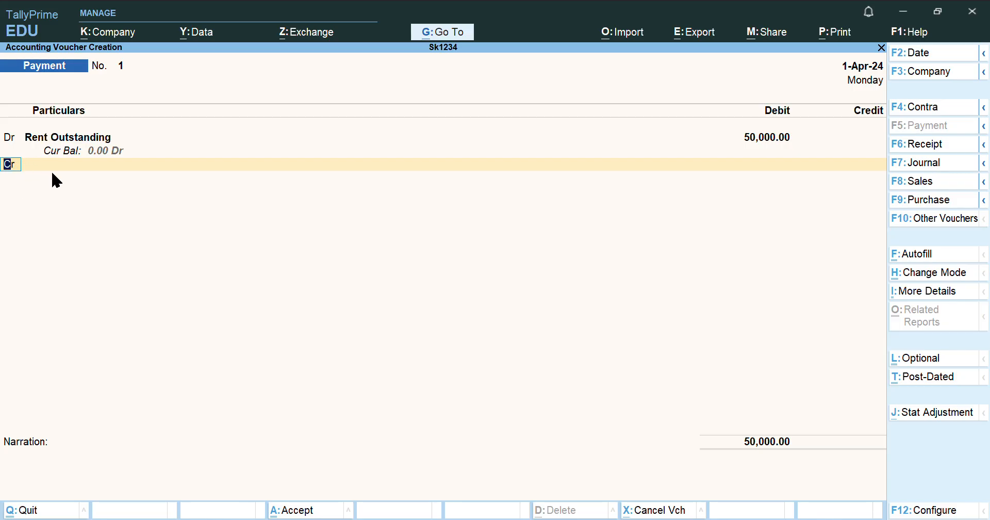
{"action": "key", "text": "Return"}
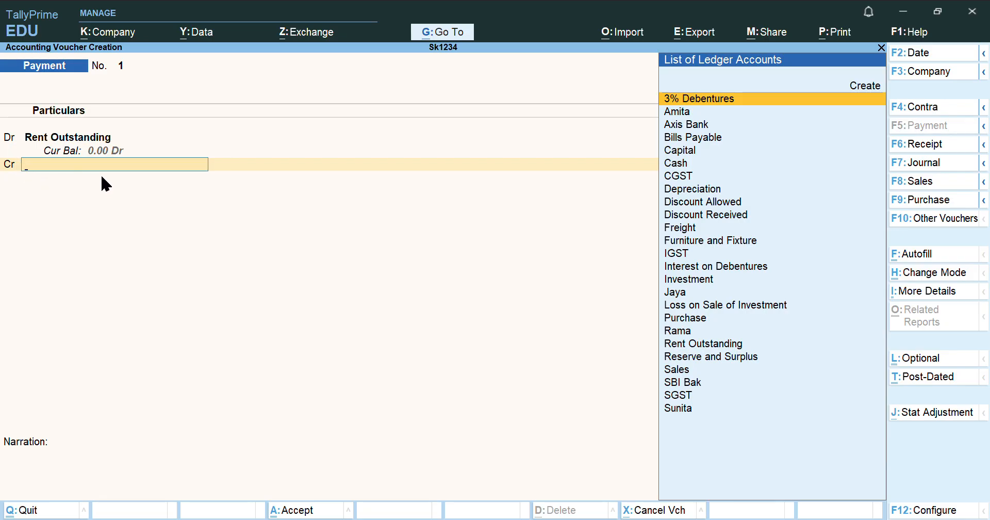
Credit Axis Bank for 50,000.00, accept the bank allocations, and skip the narration
{"action": "type", "text": "Ax"}
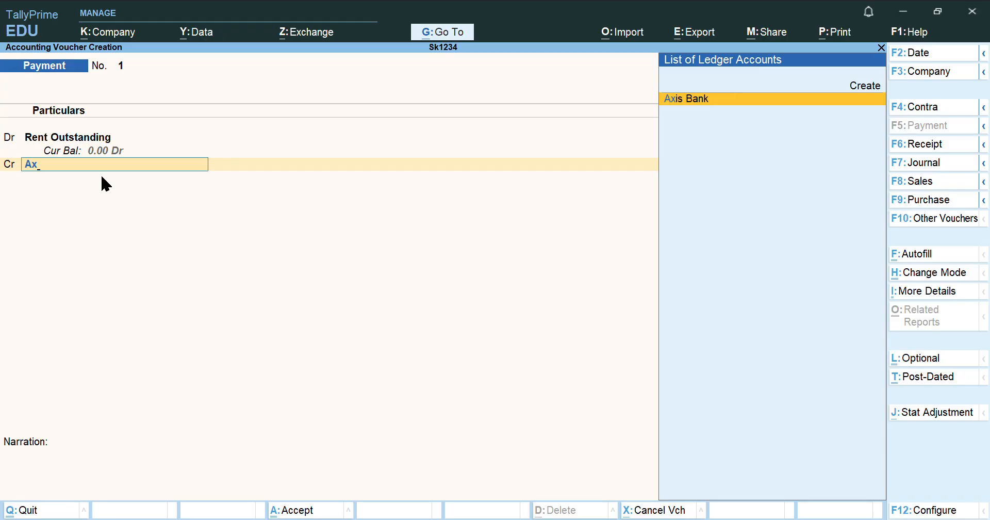
{"action": "key", "text": "Return"}
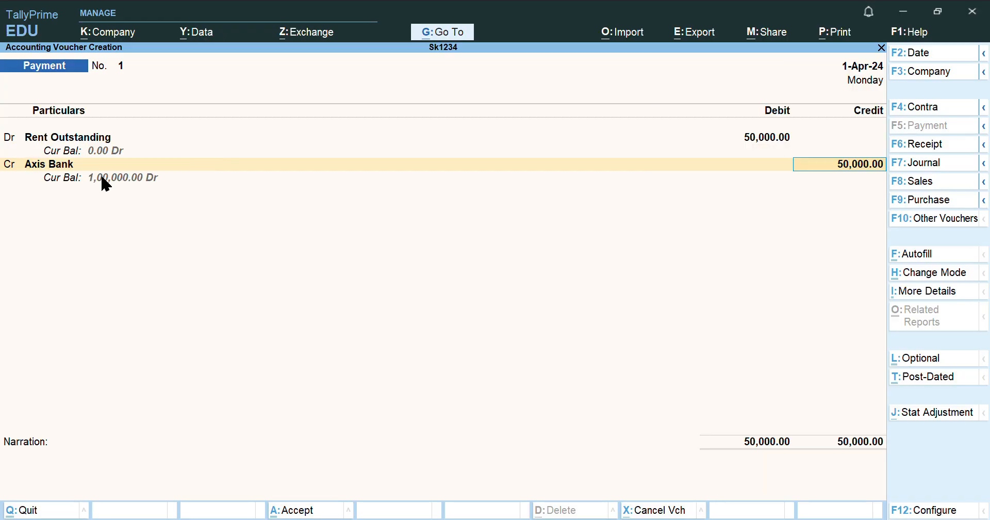
{"action": "key", "text": "Return"}
{"action": "key", "text": "Return"}
{"action": "key", "text": "Return"}
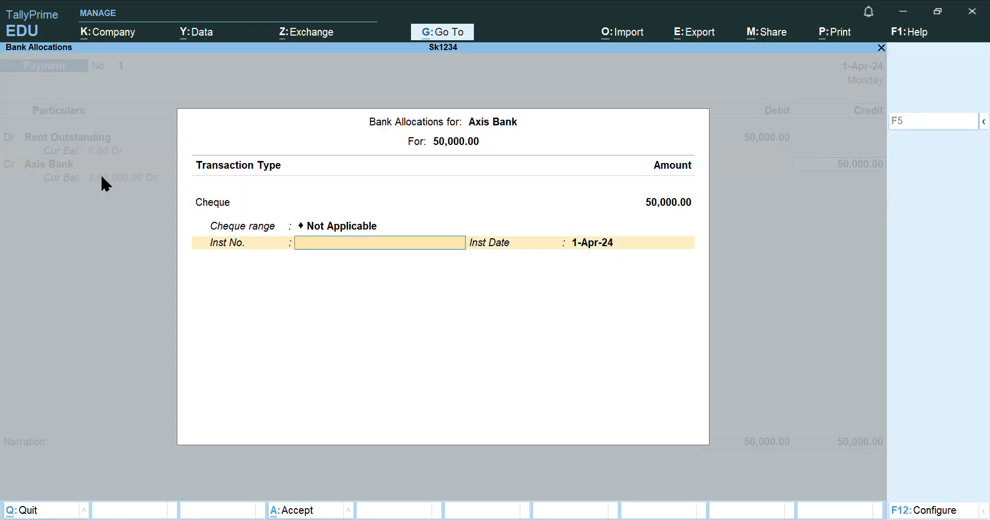
{"action": "key", "text": "Return"}
{"action": "key", "text": "Return"}
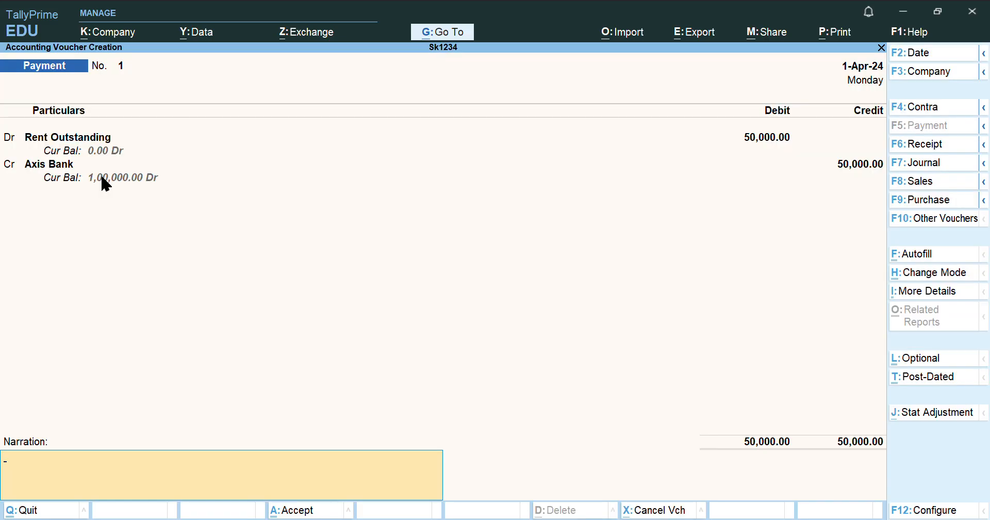
{"action": "key", "text": "Return"}
{"action": "key", "text": "Return"}
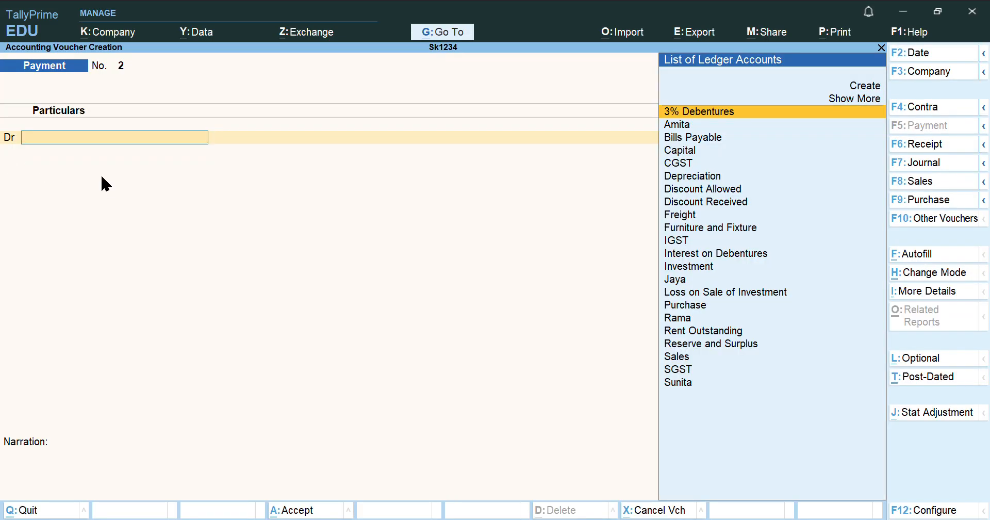
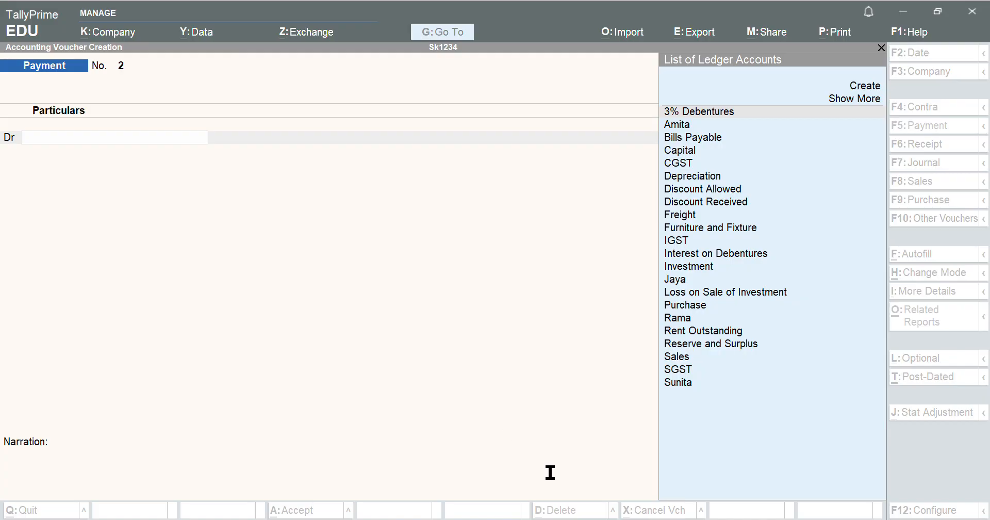
Debit the party ledger with 2,77,600 in Payment No. 2
{"action": "key", "text": "alt+Tab"}
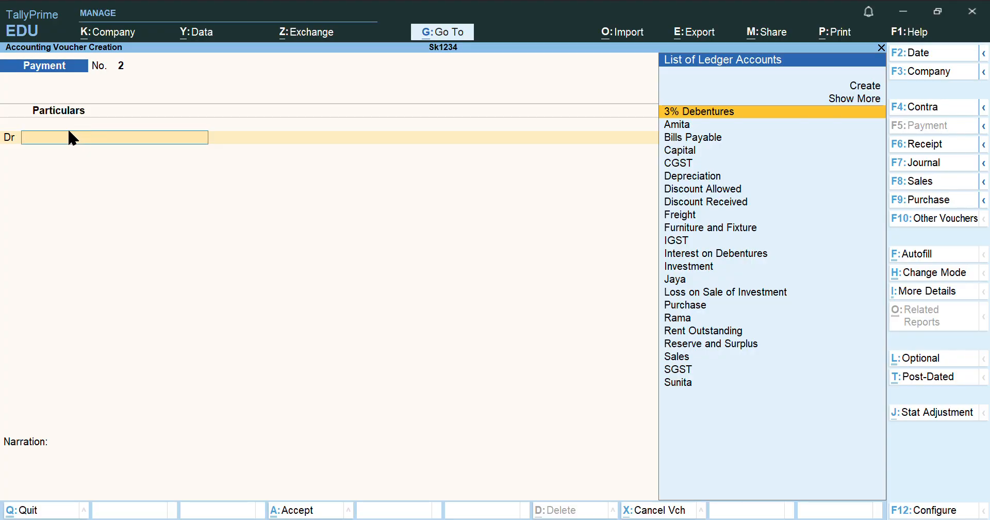
{"action": "type", "text": "Rama"}
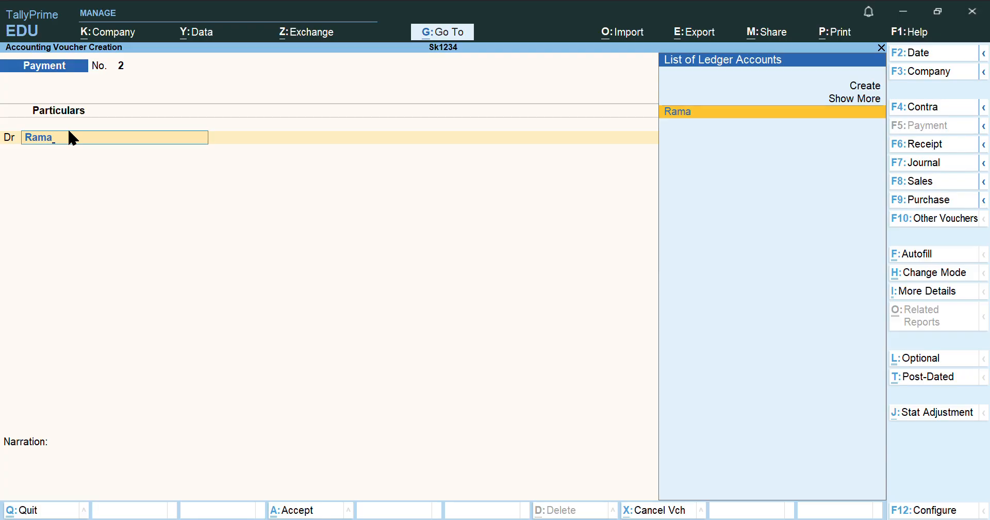
{"action": "key", "text": "Return"}
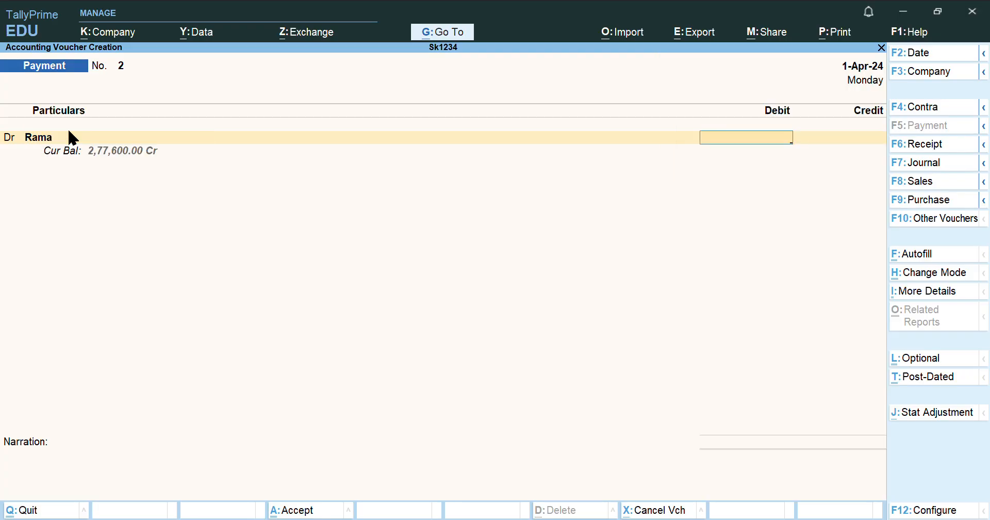
{"action": "type", "text": "2"}
{"action": "type", "text": "77"}
{"action": "type", "text": "600"}
{"action": "key", "text": "Return"}
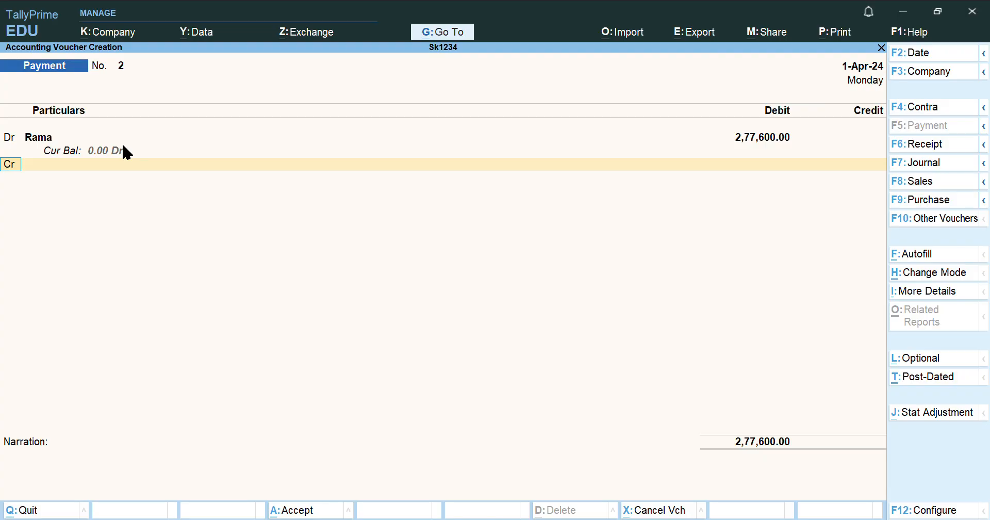
Credit SBI Bak with 2,40,000, leaving 37,600 unbalanced
{"action": "key", "text": "Return"}
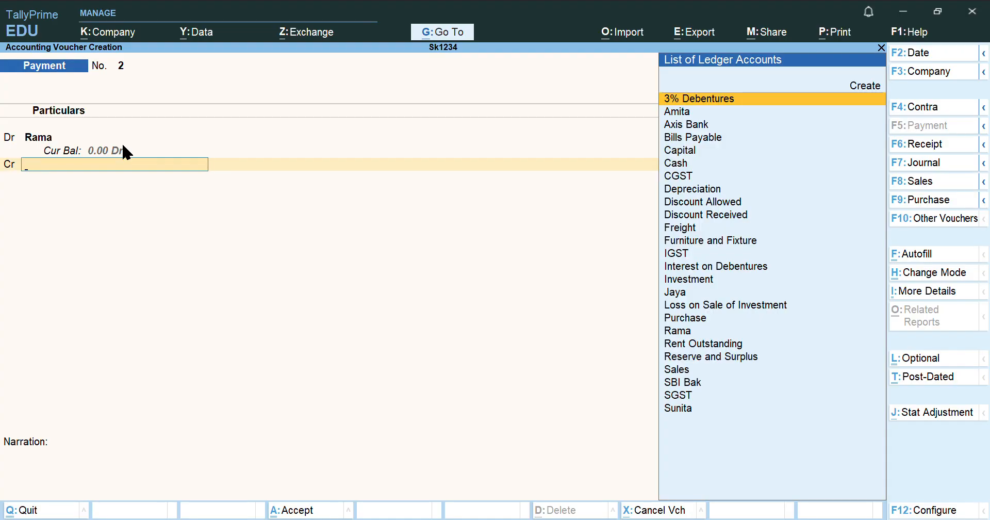
{"action": "type", "text": "Sbi"}
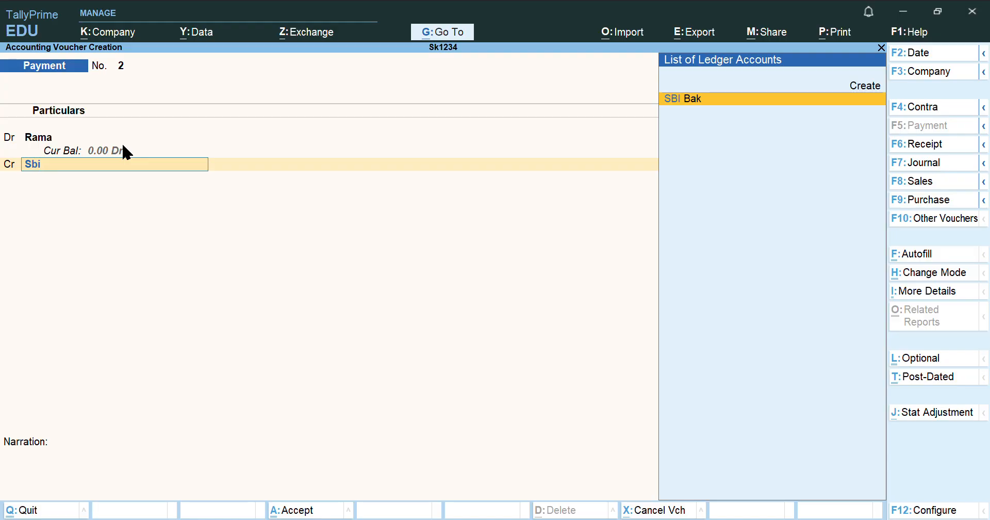
{"action": "key", "text": "Return"}
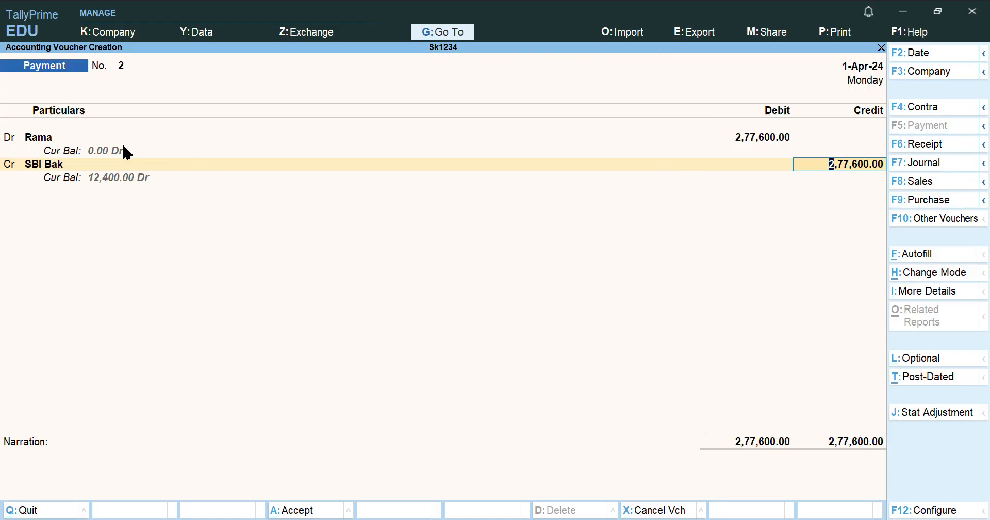
{"action": "type", "text": "240000"}
{"action": "key", "text": "Return"}
{"action": "key", "text": "Return"}
{"action": "key", "text": "Return"}
{"action": "key", "text": "Return"}
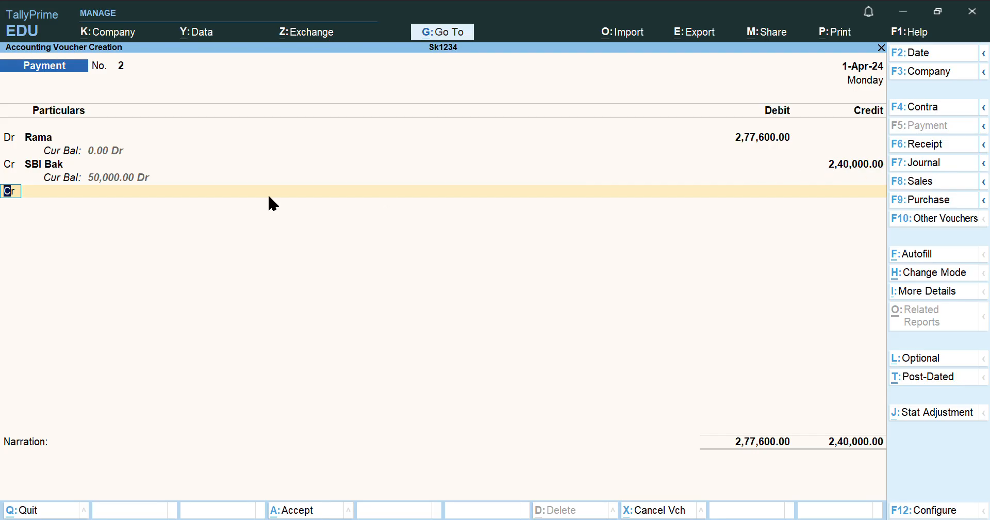
Credit Discount Received with the remaining 37,600 so both totals read 2,77,600
{"action": "key", "text": "Return"}
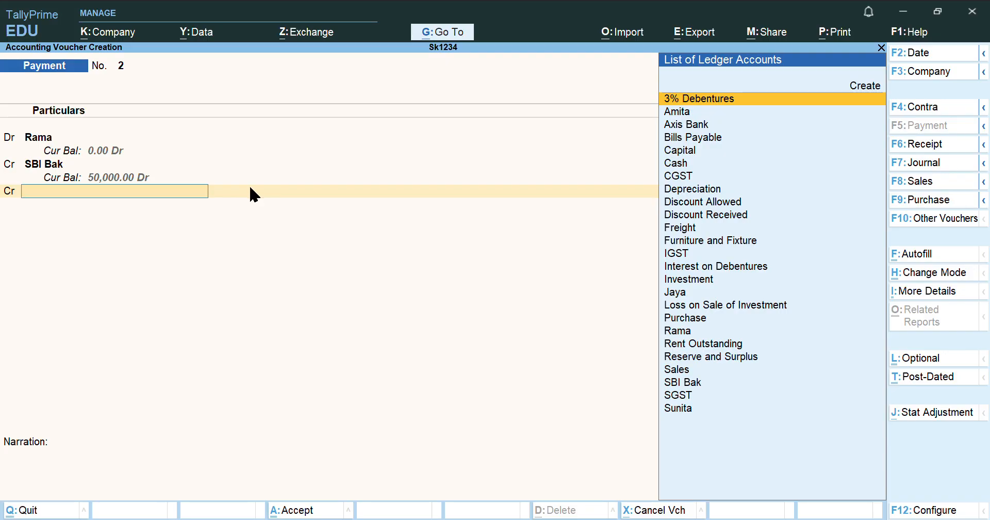
{"action": "type", "text": "Rece"}
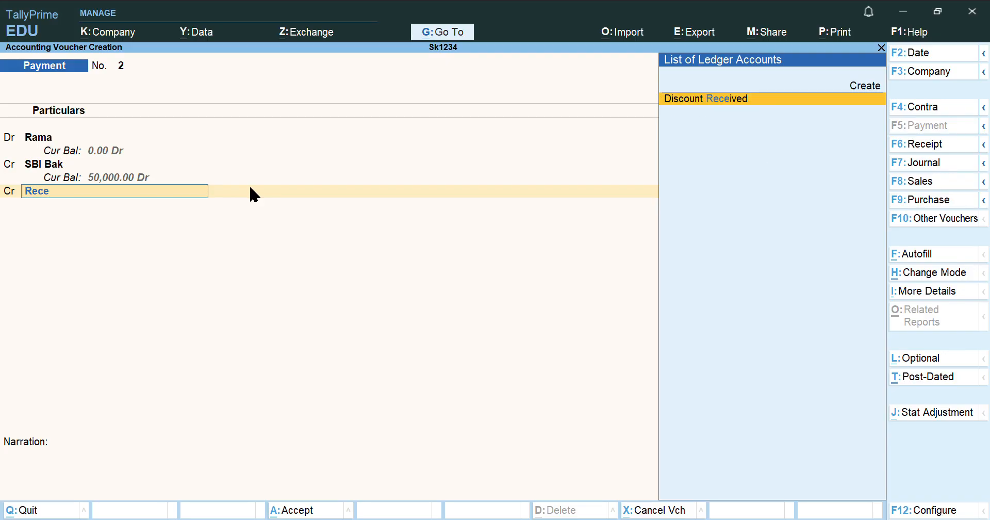
{"action": "key", "text": "Return"}
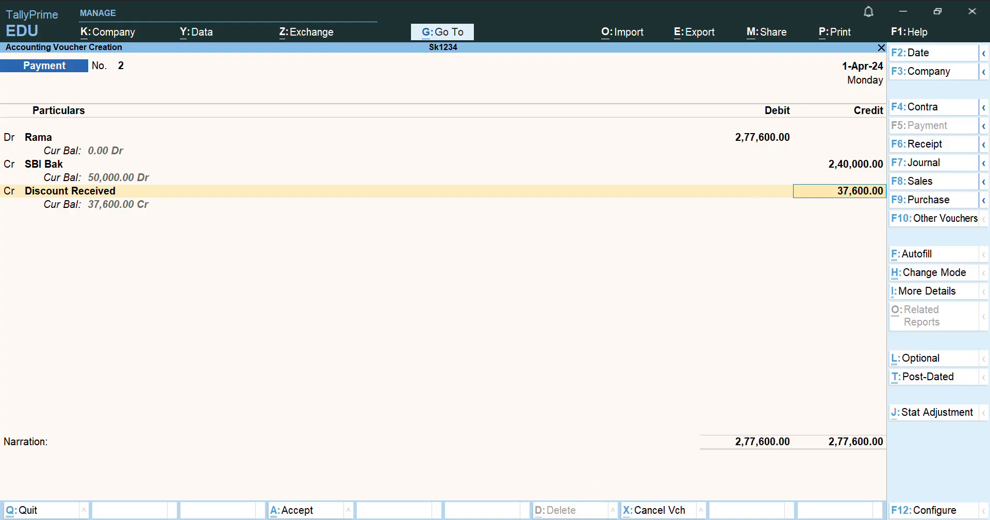
{"action": "key", "text": "ctrl"}
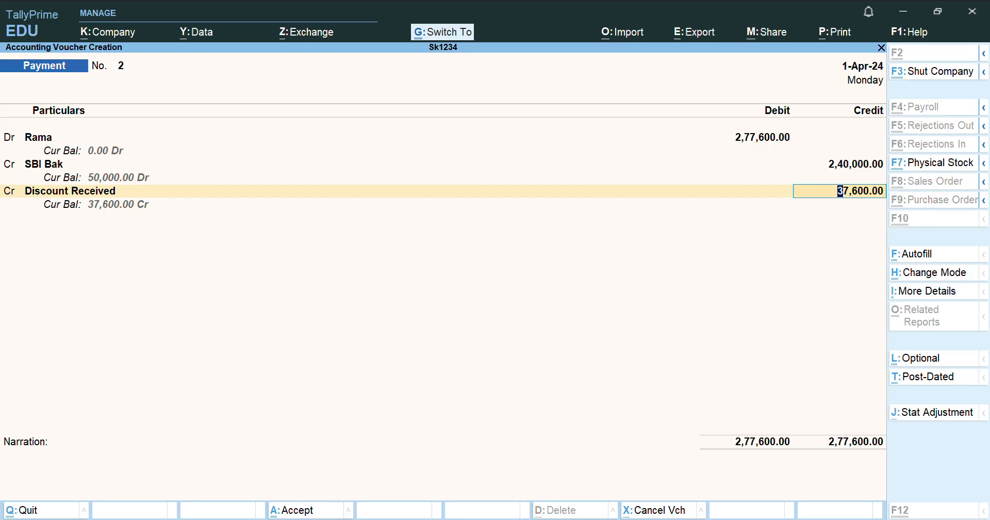
{"action": "key", "text": "ctrl+n"}
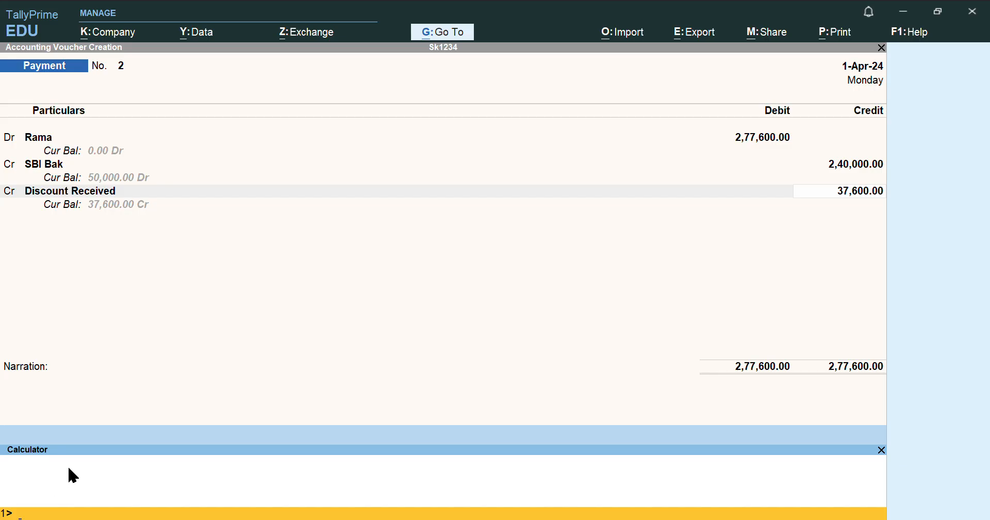
Check 277600 − 240000 on the calculator, then save Payment No. 2
{"action": "type", "text": "277600-240000"}
{"action": "key", "text": "Return"}
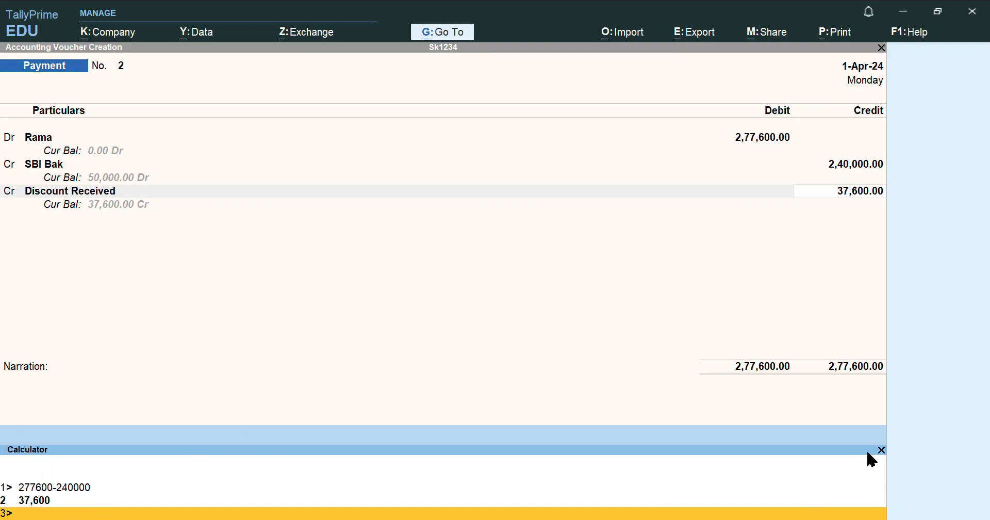
{"action": "left_click", "coordinate": [880, 451]}
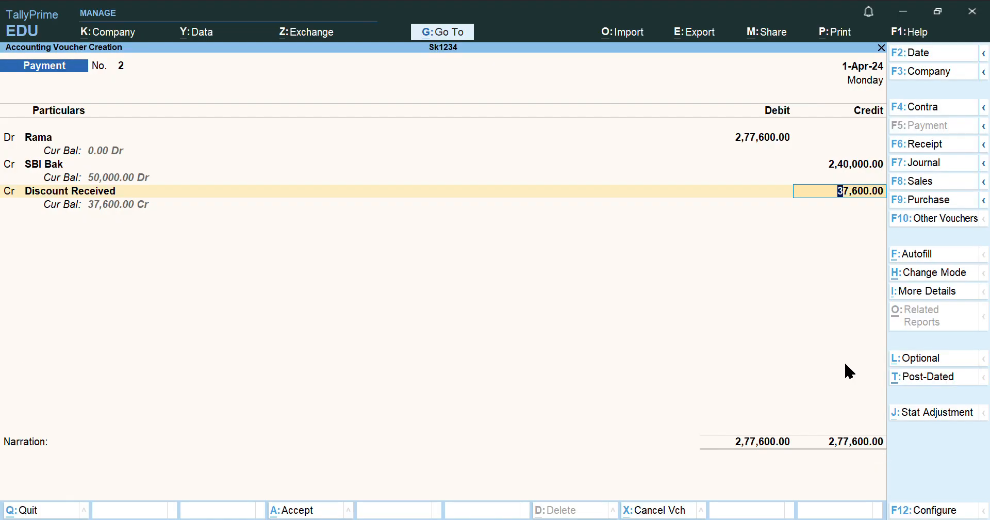
{"action": "key", "text": "Return"}
{"action": "key", "text": "Return"}
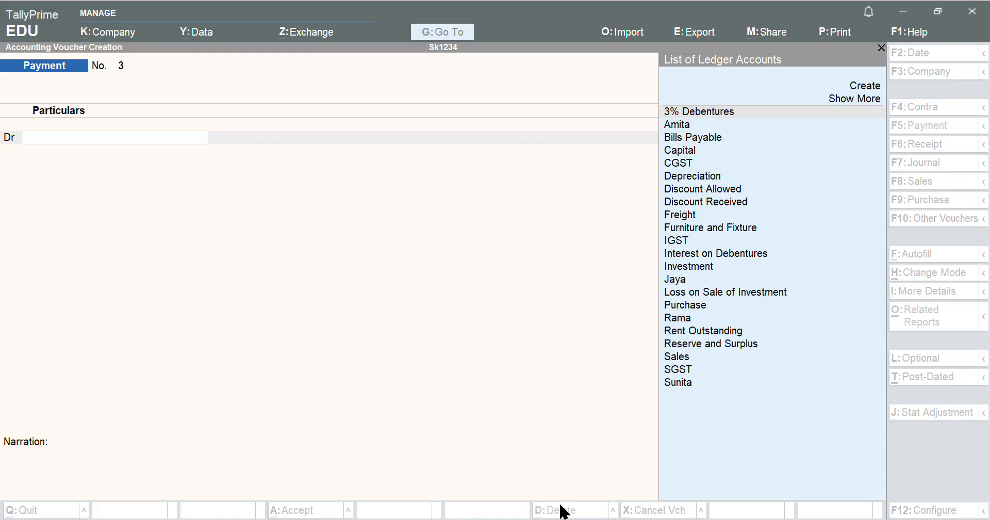
Start Credit Note No. 1 for the customer, with Sales as the ledger account and Place of Supply Delhi
{"action": "key", "text": "alt+Tab"}
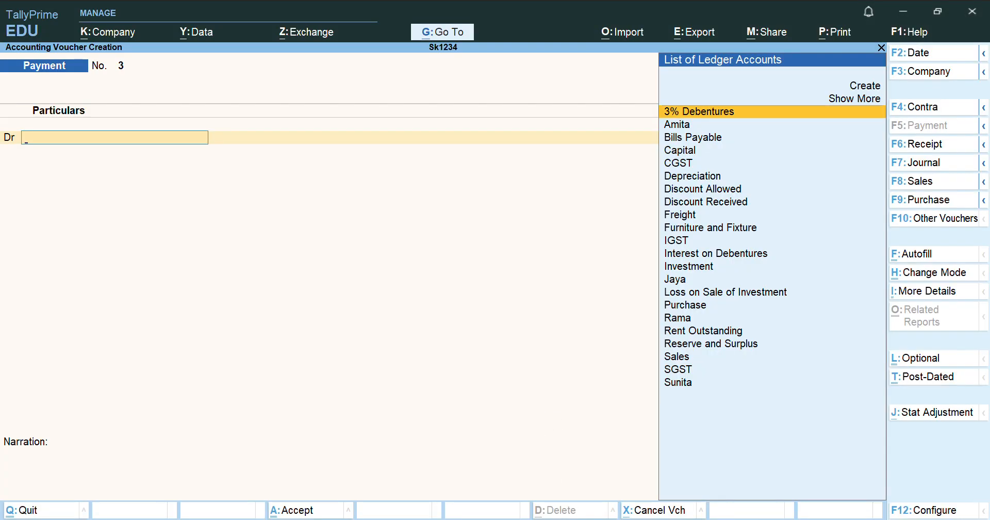
{"action": "left_click", "coordinate": [933, 218]}
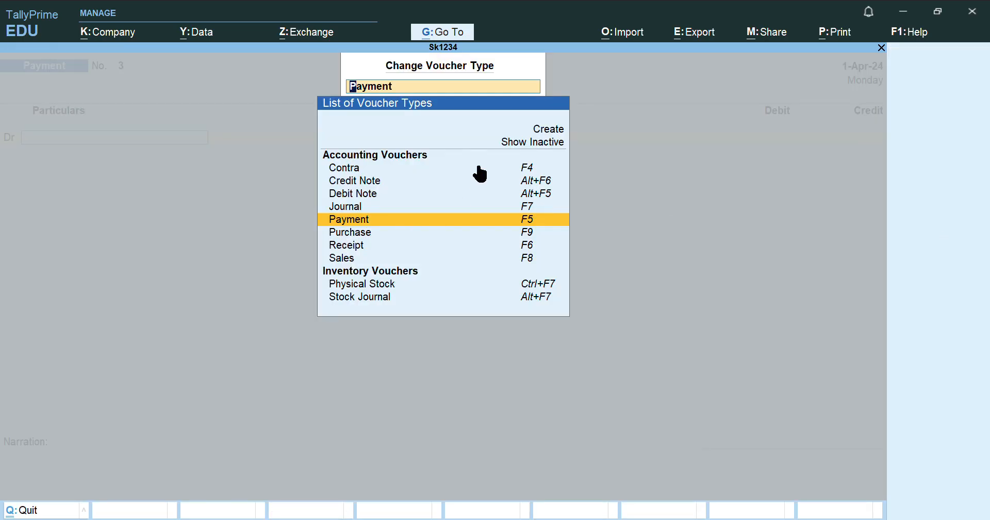
{"action": "left_click", "coordinate": [370, 183]}
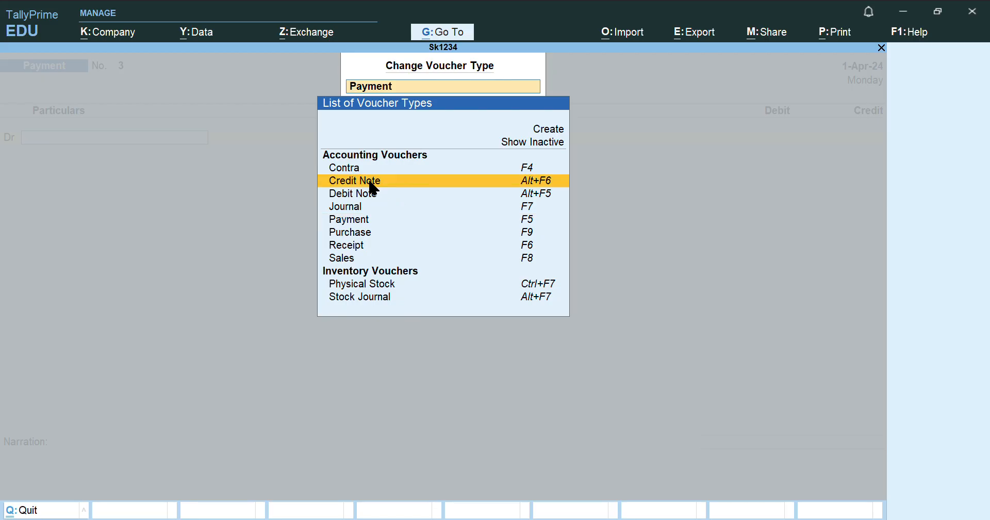
{"action": "left_click", "coordinate": [374, 186]}
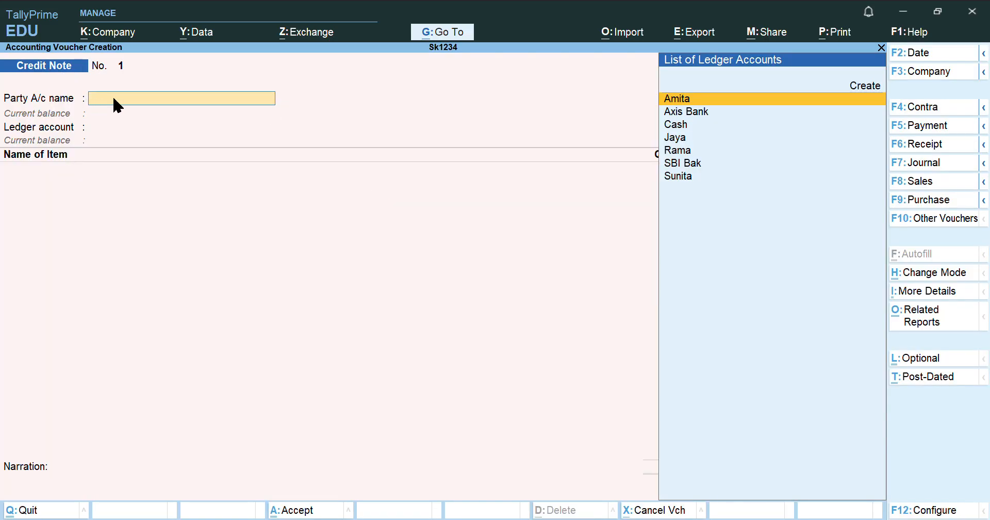
{"action": "type", "text": "Ami"}
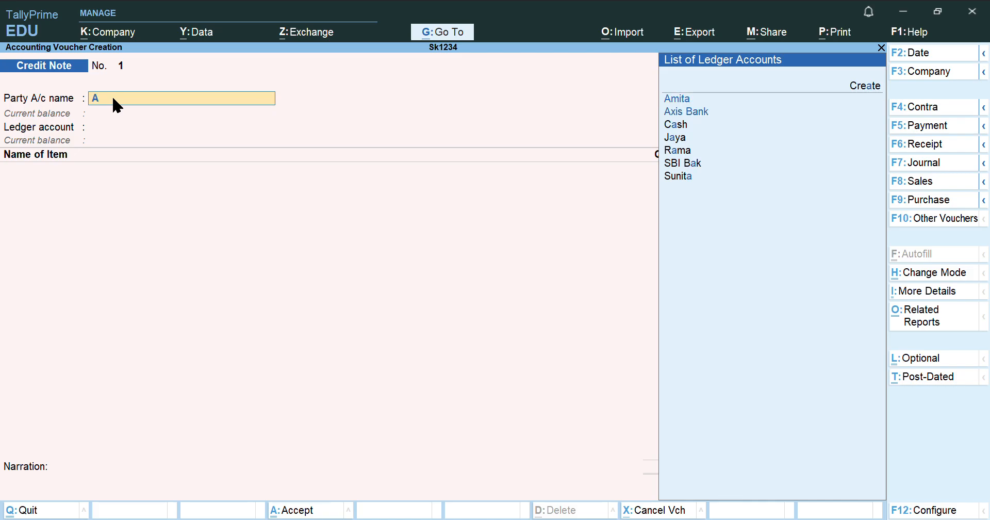
{"action": "key", "text": "Return"}
{"action": "key", "text": "Return"}
{"action": "key", "text": "Return"}
{"action": "key", "text": "Return"}
{"action": "key", "text": "Return"}
{"action": "key", "text": "Return"}
{"action": "key", "text": "Return"}
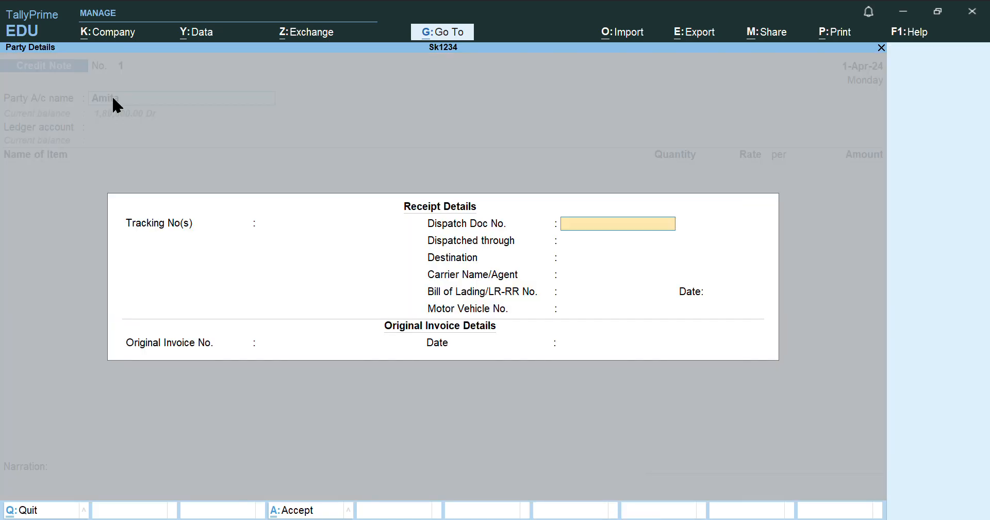
{"action": "key", "text": "Return"}
{"action": "key", "text": "Return"}
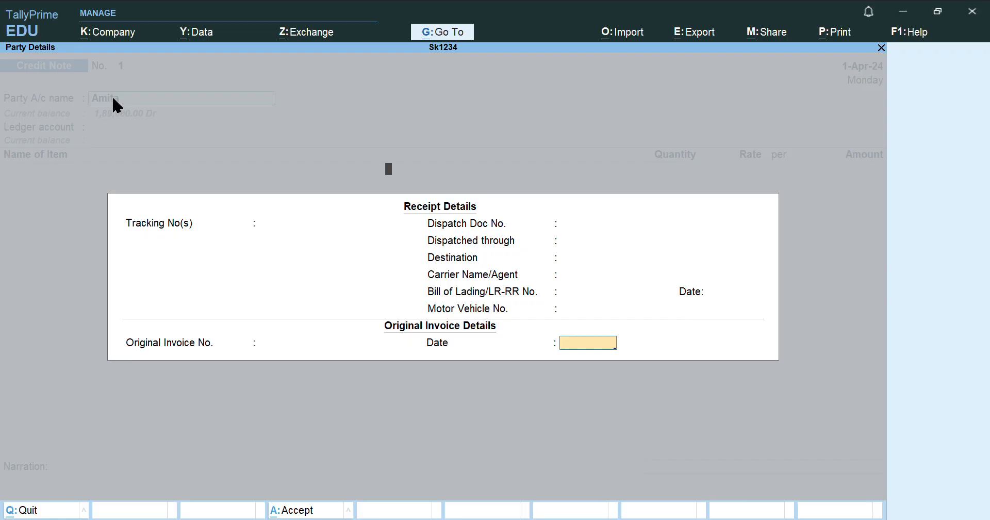
{"action": "key", "text": "Return"}
{"action": "key", "text": "Return"}
{"action": "key", "text": "Return"}
{"action": "key", "text": "Return"}
{"action": "key", "text": "Return"}
{"action": "key", "text": "Return"}
{"action": "key", "text": "Return"}
{"action": "key", "text": "Return"}
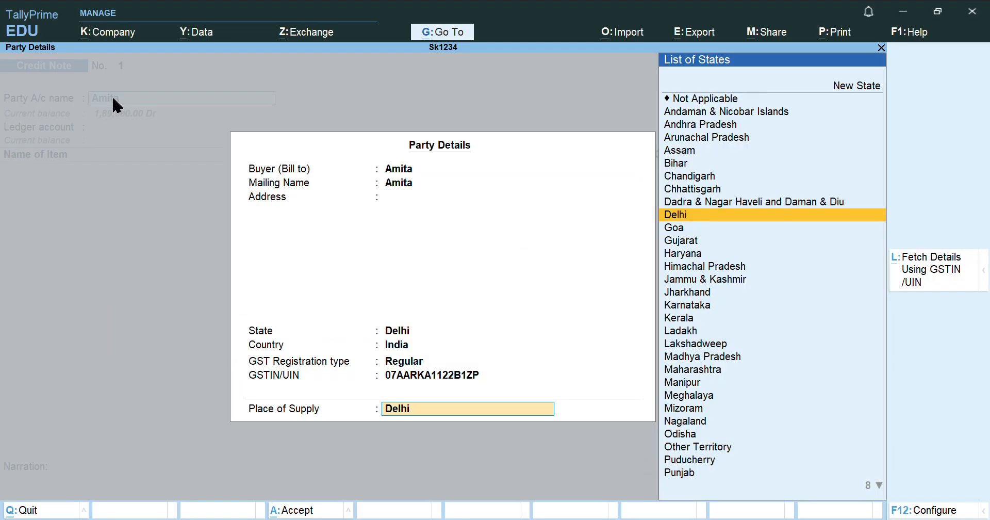
{"action": "key", "text": "Return"}
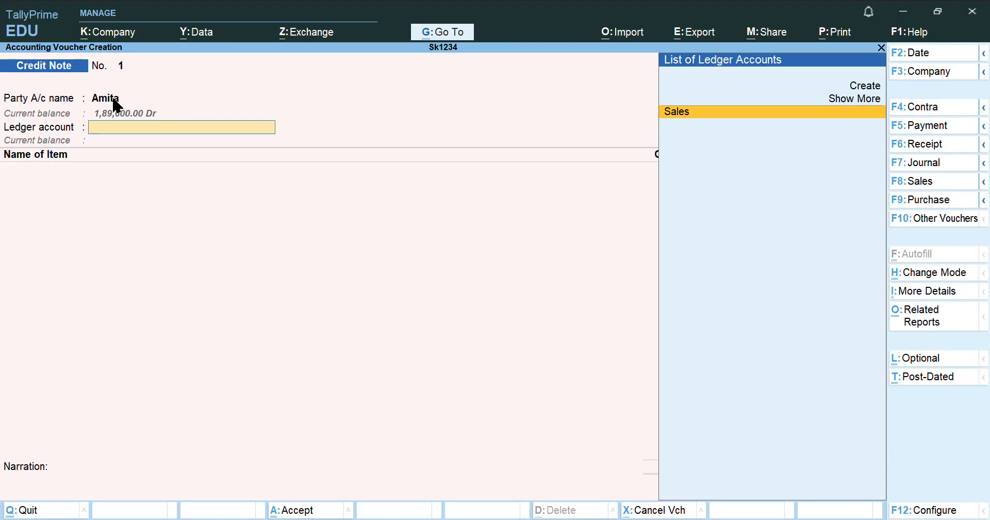
{"action": "key", "text": "Return"}
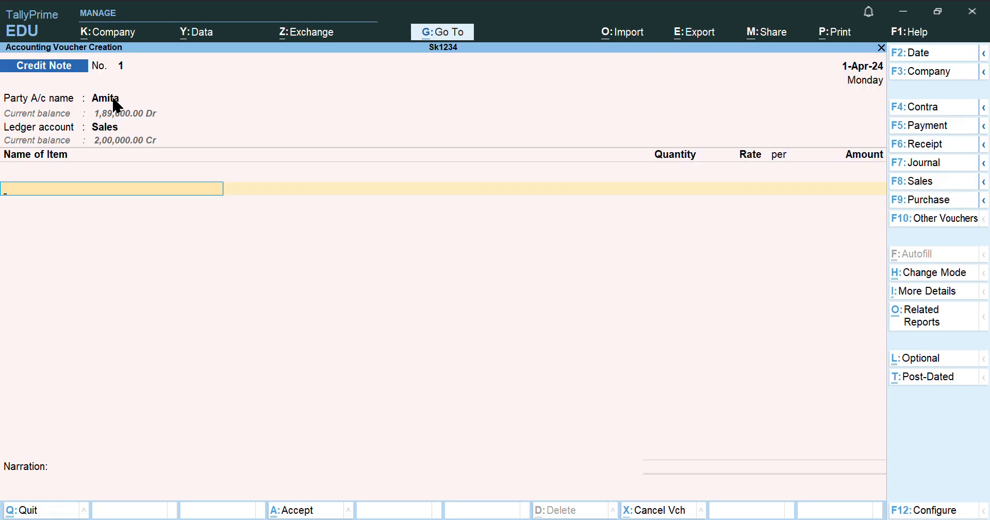
Add Sherwani, 20 PCS at the default 800 rate (16,000.00), to the credit note
{"action": "type", "text": "She"}
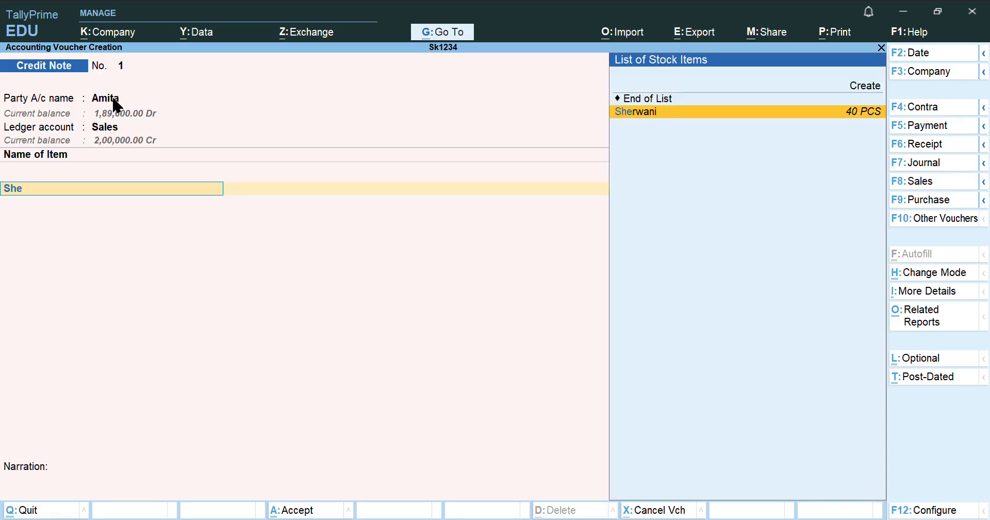
{"action": "type", "text": "r"}
{"action": "key", "text": "Return"}
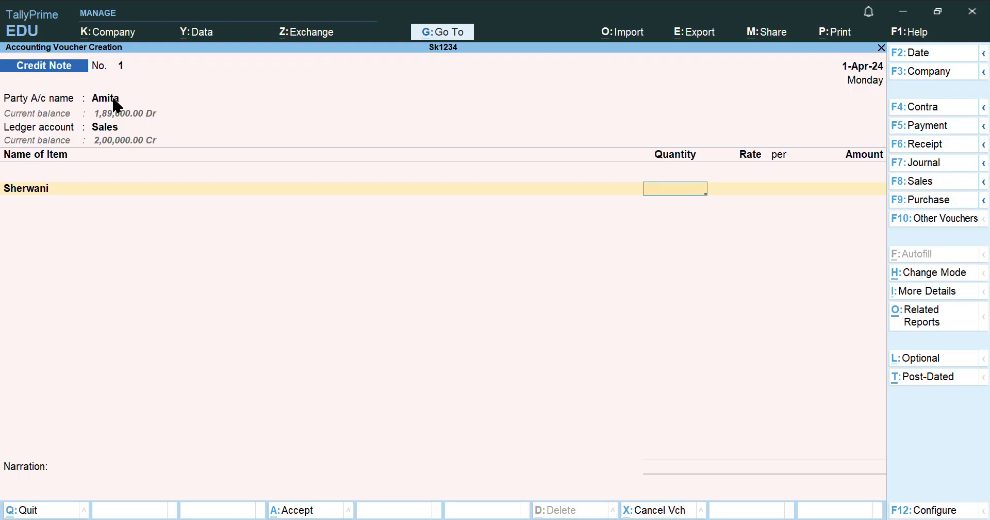
{"action": "type", "text": "20"}
{"action": "key", "text": "Return"}
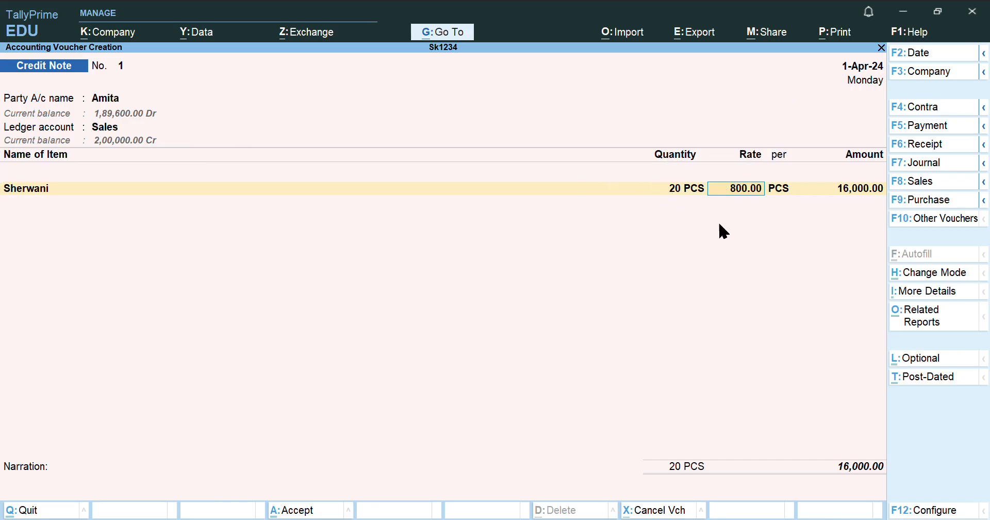
{"action": "key", "text": "Return"}
{"action": "key", "text": "Return"}
{"action": "key", "text": "Return"}
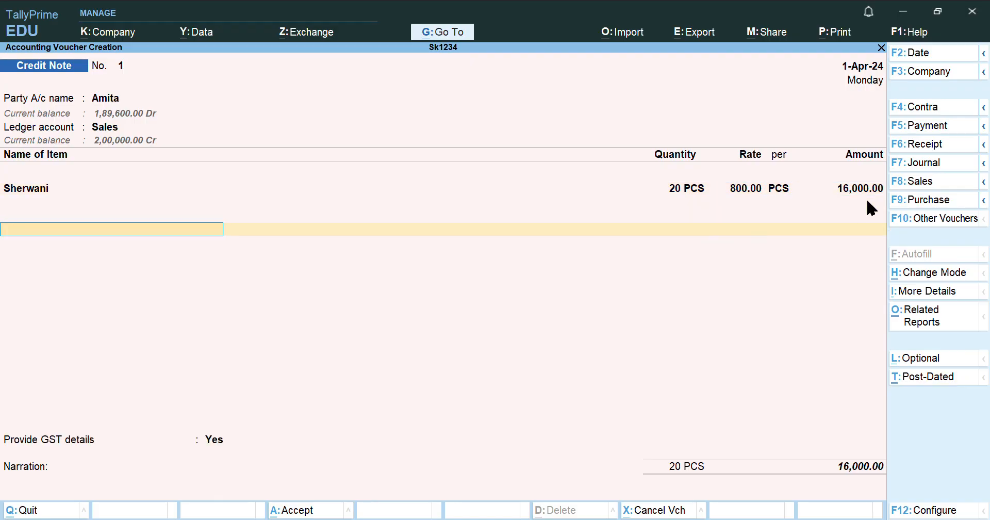
Add SGST and CGST at 6% each and save the credit note at 17,920.00
{"action": "type", "text": "S"}
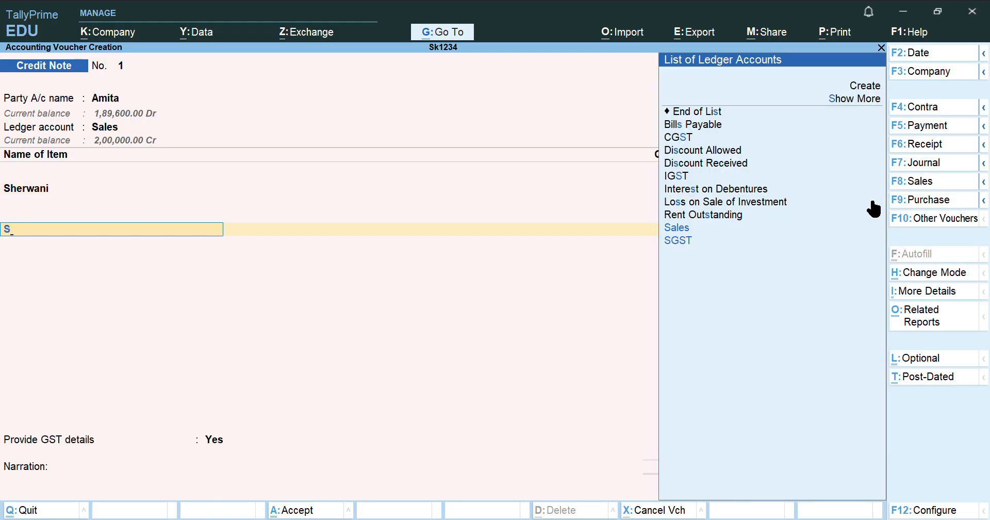
{"action": "type", "text": "g"}
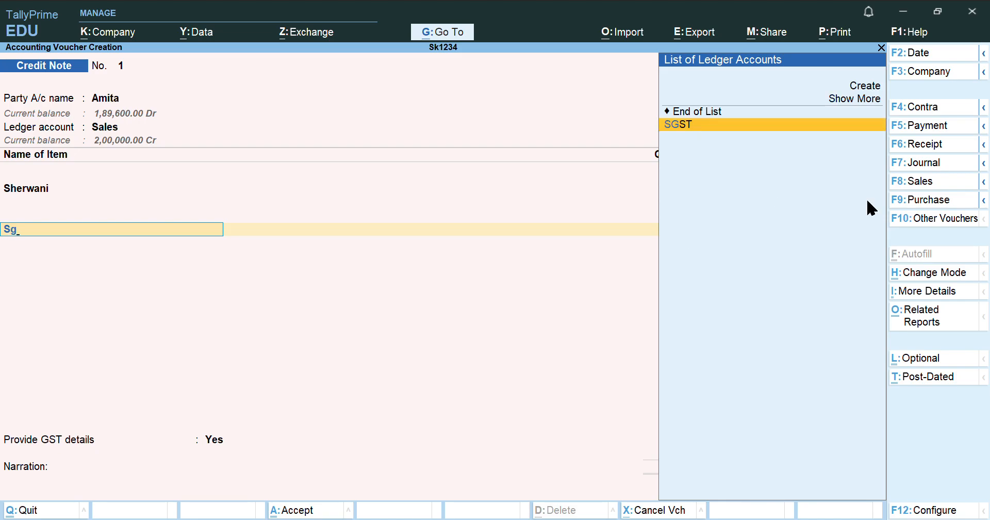
{"action": "key", "text": "Return"}
{"action": "type", "text": "6"}
{"action": "key", "text": "Return"}
{"action": "key", "text": "Return"}
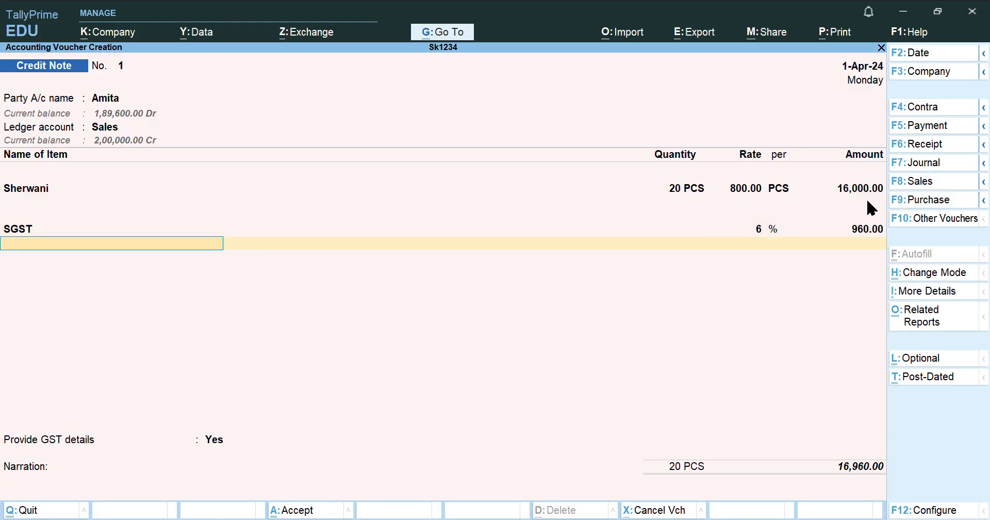
{"action": "type", "text": "Cg"}
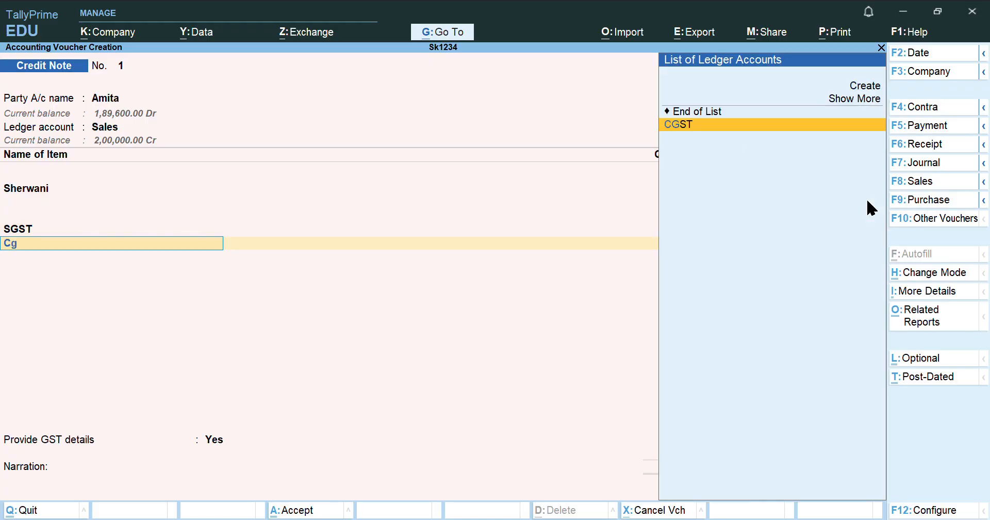
{"action": "key", "text": "Return"}
{"action": "type", "text": "6"}
{"action": "key", "text": "Return"}
{"action": "key", "text": "Return"}
{"action": "key", "text": "Return"}
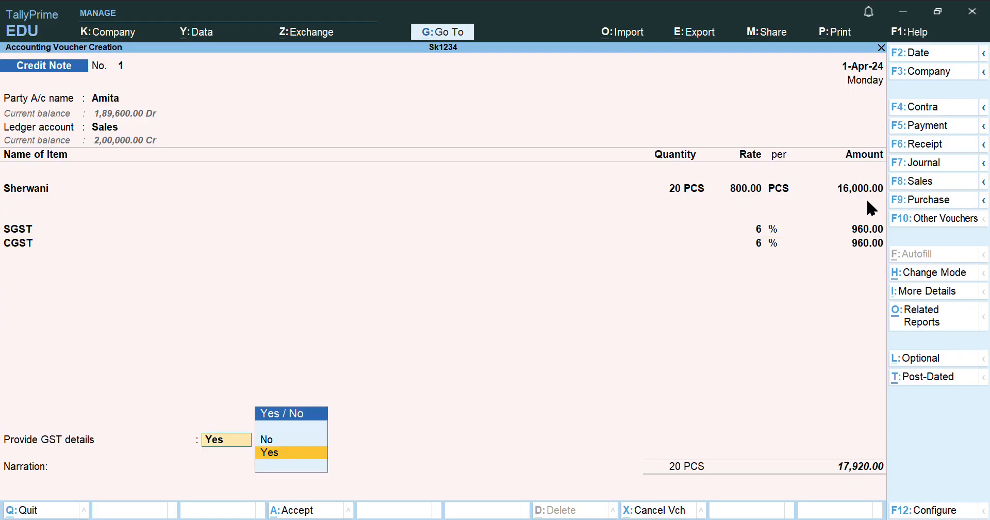
{"action": "key", "text": "Return"}
{"action": "key", "text": "Return"}
{"action": "key", "text": "Return"}
{"action": "key", "text": "Return"}
{"action": "key", "text": "Return"}
{"action": "key", "text": "Return"}
{"action": "key", "text": "Return"}
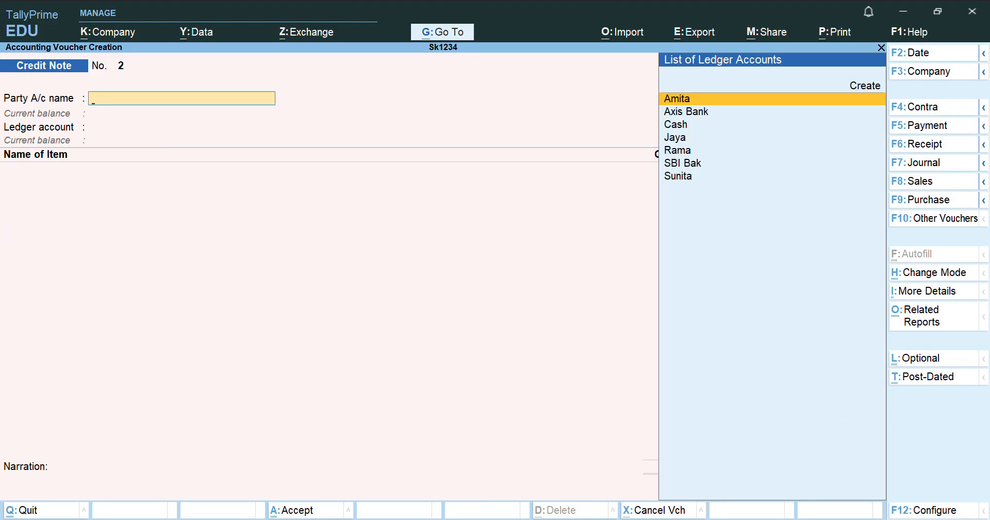
Switch to a new blank Sales voucher No. 3
{"action": "key", "text": "alt+Tab"}
{"action": "left_click", "coordinate": [932, 183]}
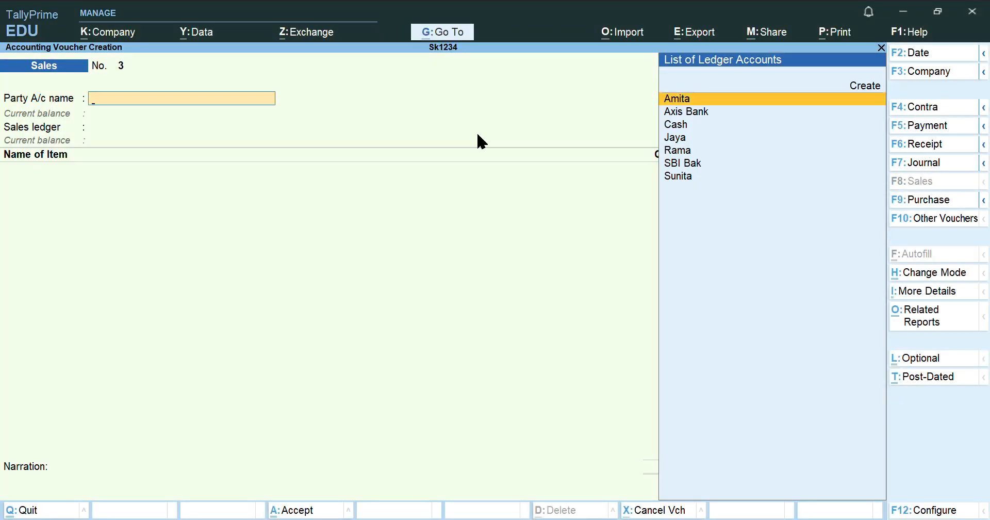
Select the customer as party and Sales as the sales ledger
{"action": "type", "text": "Su"}
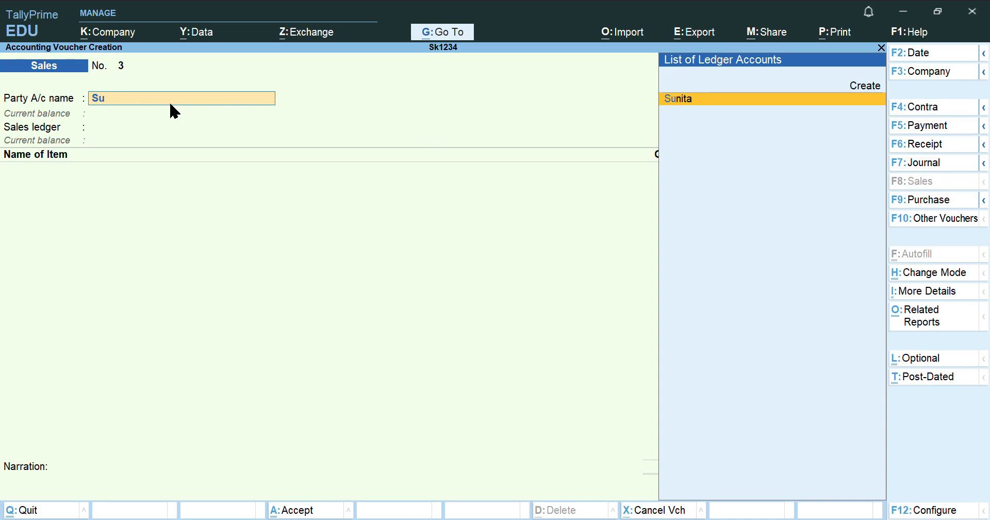
{"action": "key", "text": "Return"}
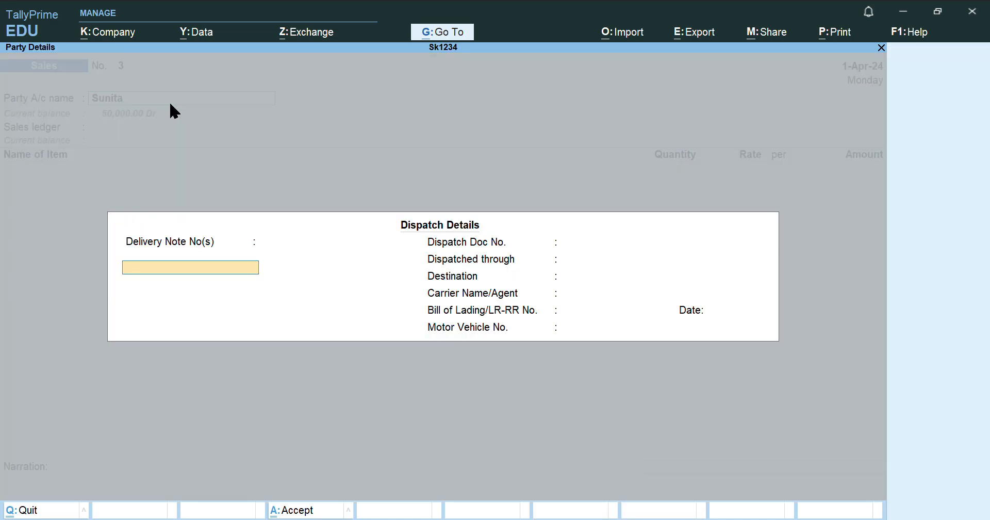
{"action": "key", "text": "Return"}
{"action": "key", "text": "Return"}
{"action": "key", "text": "Return"}
{"action": "key", "text": "Return"}
{"action": "key", "text": "Return"}
{"action": "key", "text": "Return"}
{"action": "key", "text": "Return"}
{"action": "key", "text": "Return"}
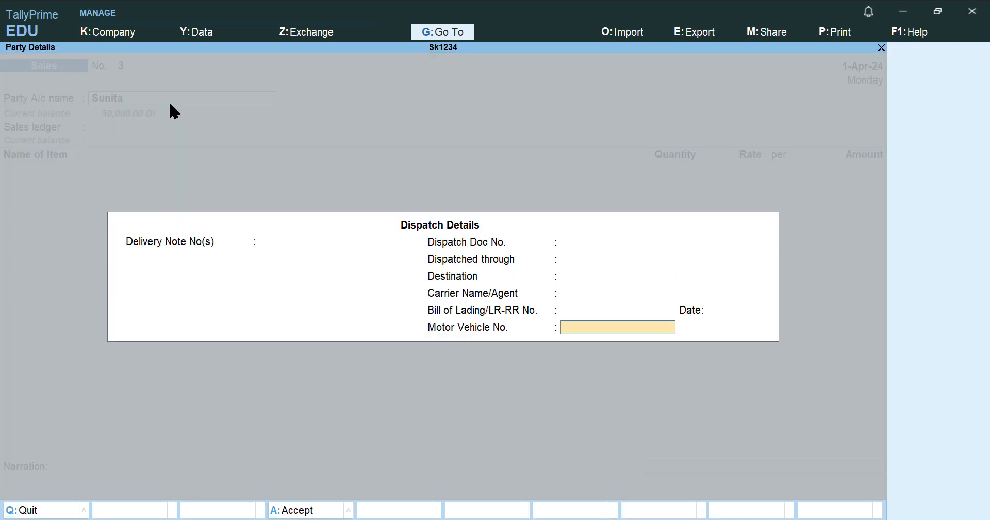
{"action": "key", "text": "Return"}
{"action": "key", "text": "Return"}
{"action": "key", "text": "Return"}
{"action": "key", "text": "Return"}
{"action": "key", "text": "Return"}
{"action": "key", "text": "Return"}
{"action": "key", "text": "Return"}
{"action": "key", "text": "Return"}
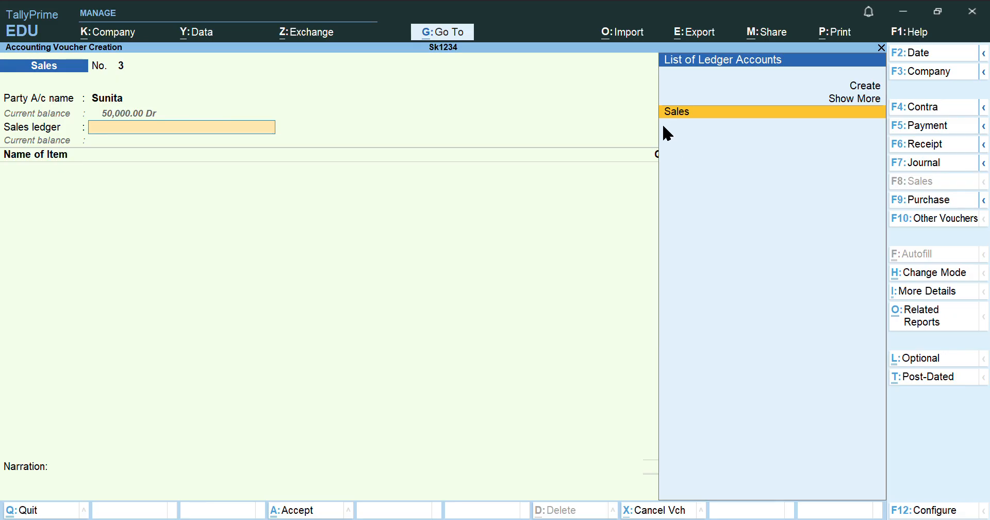
{"action": "key", "text": "Return"}
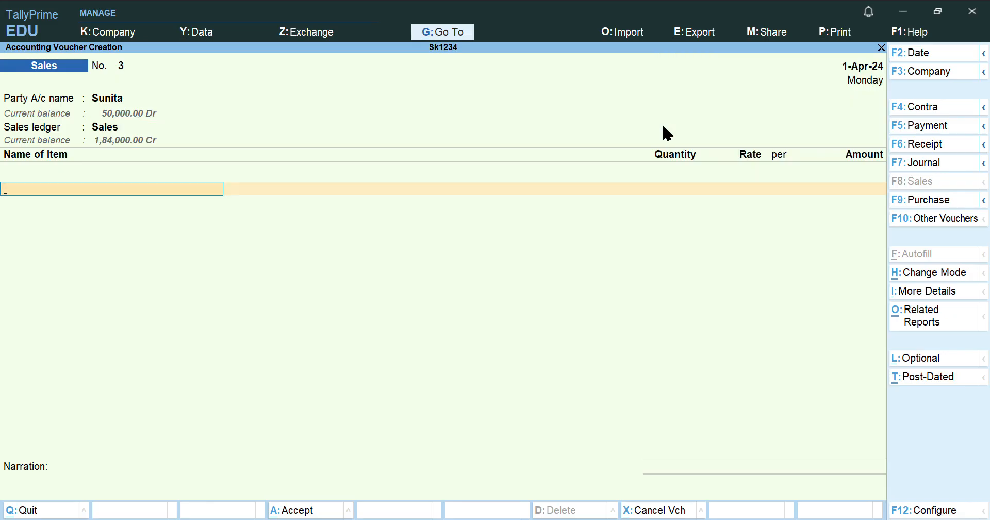
Add Smart Casuals, 100 pieces at 800 each
{"action": "type", "text": "Sma"}
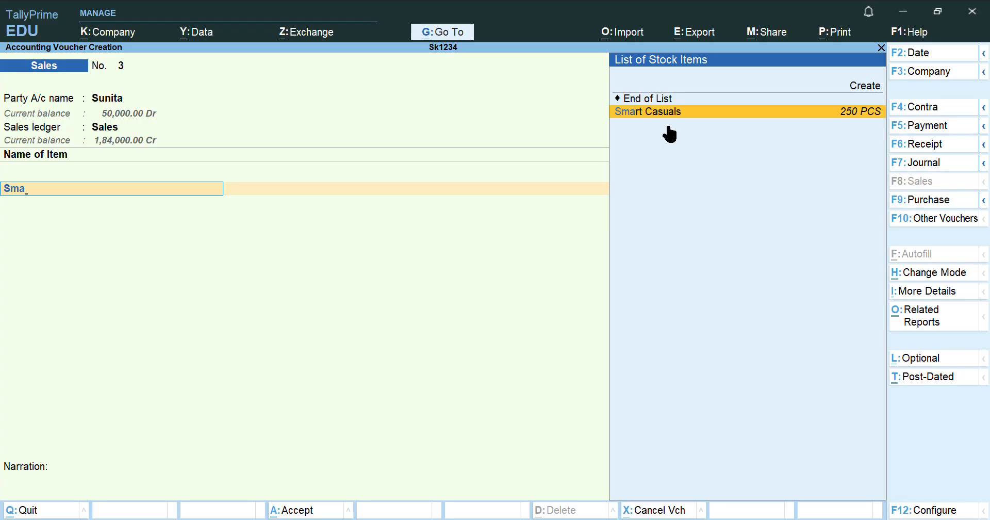
{"action": "key", "text": "Return"}
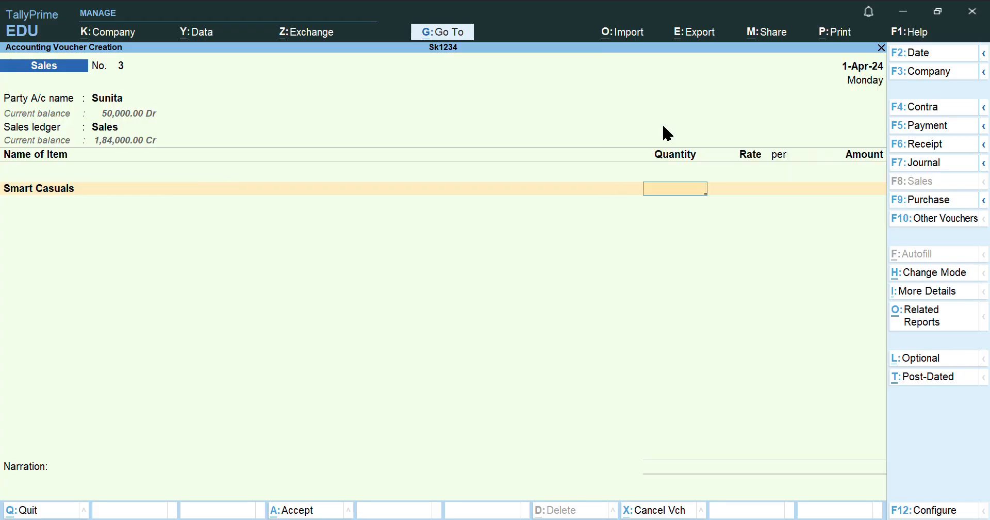
{"action": "type", "text": "100"}
{"action": "key", "text": "Return"}
{"action": "key", "text": "Return"}
{"action": "key", "text": "BackSpace"}
{"action": "type", "text": "800"}
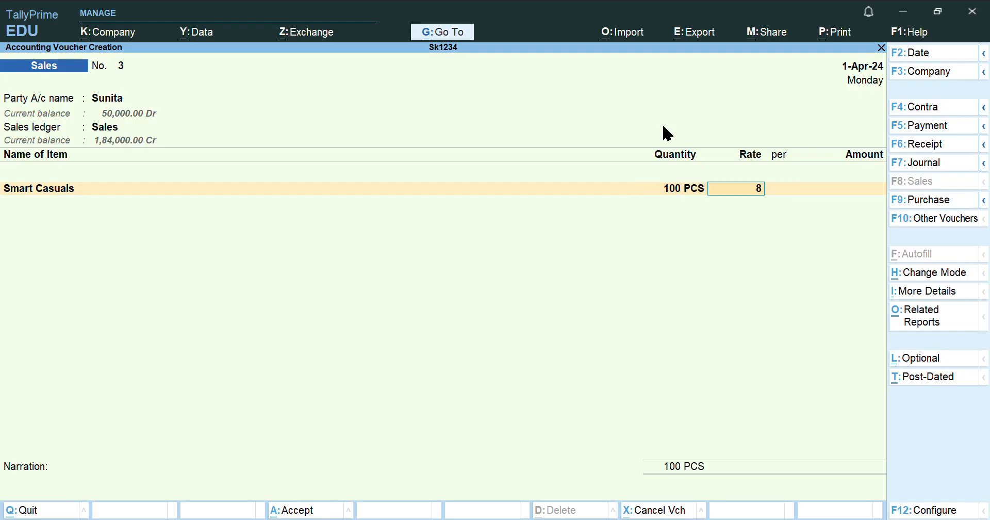
{"action": "key", "text": "Return"}
{"action": "key", "text": "Return"}
{"action": "key", "text": "Return"}
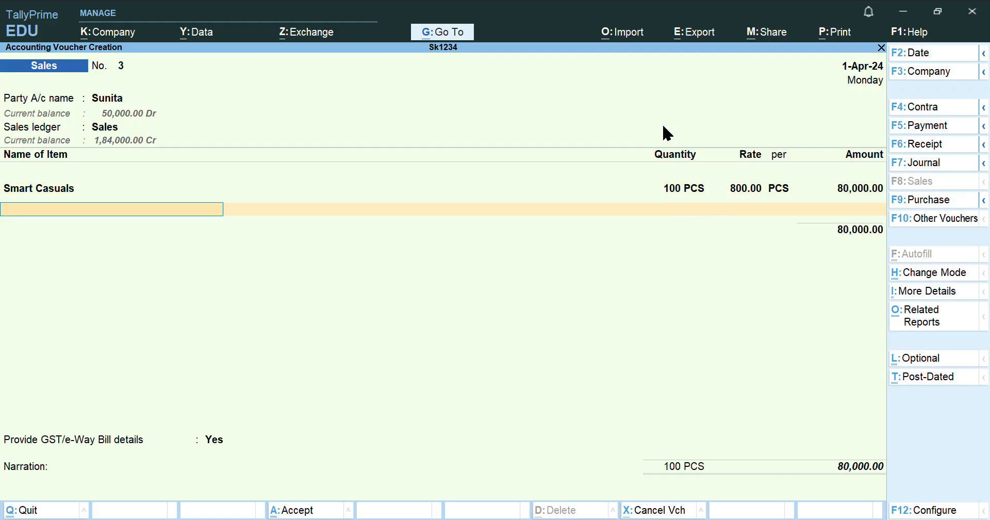
Add Pathani Suit, 75 pieces at 1,500 each
{"action": "type", "text": "Patha"}
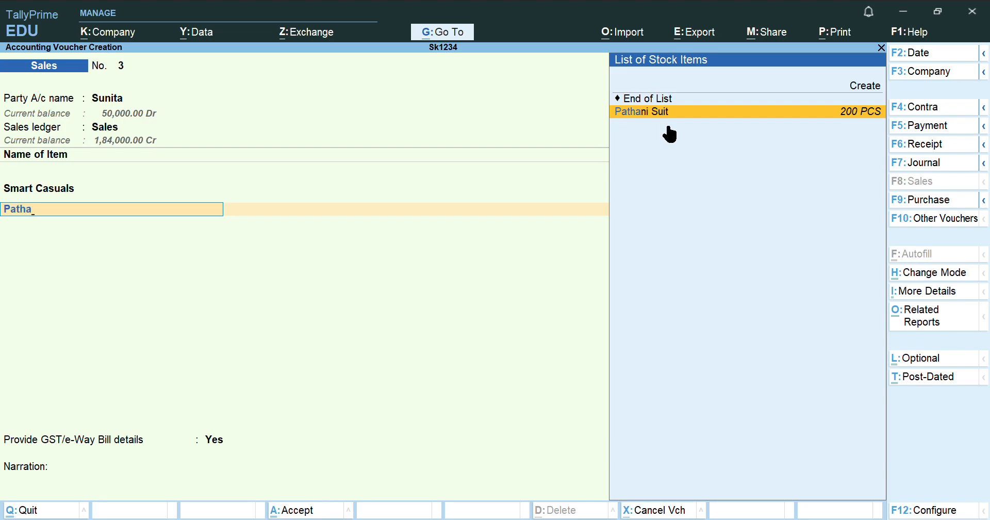
{"action": "key", "text": "Return"}
{"action": "type", "text": "75"}
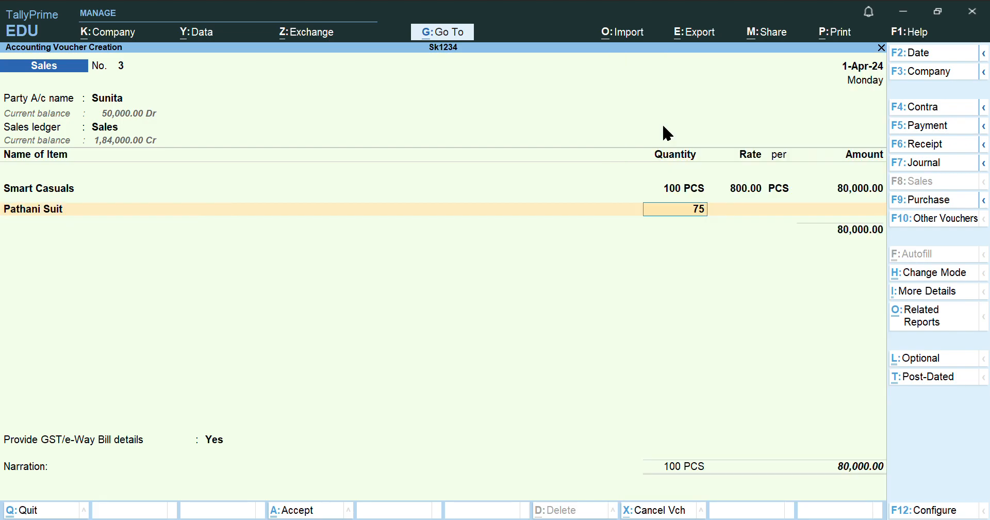
{"action": "key", "text": "Return"}
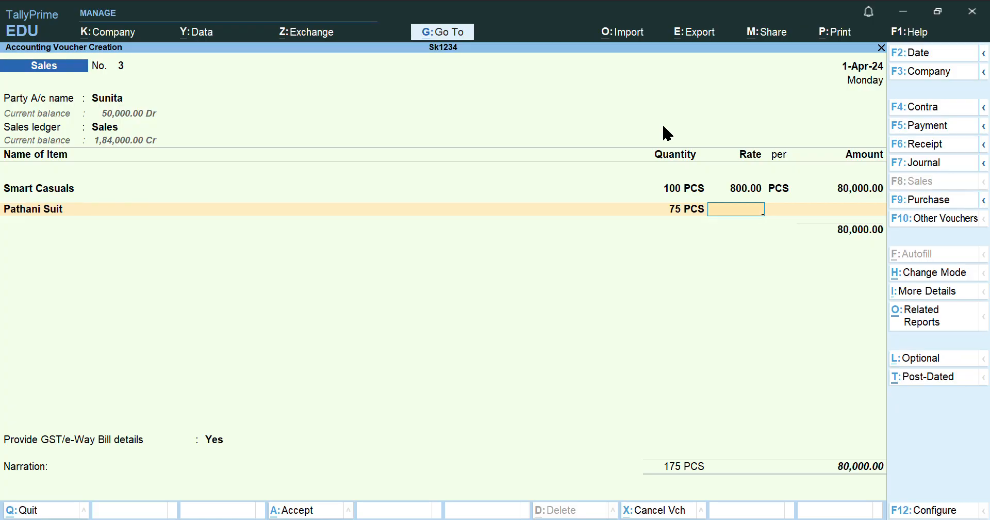
{"action": "type", "text": "15000"}
{"action": "key", "text": "BackSpace"}
{"action": "key", "text": "Return"}
{"action": "key", "text": "Return"}
{"action": "key", "text": "Return"}
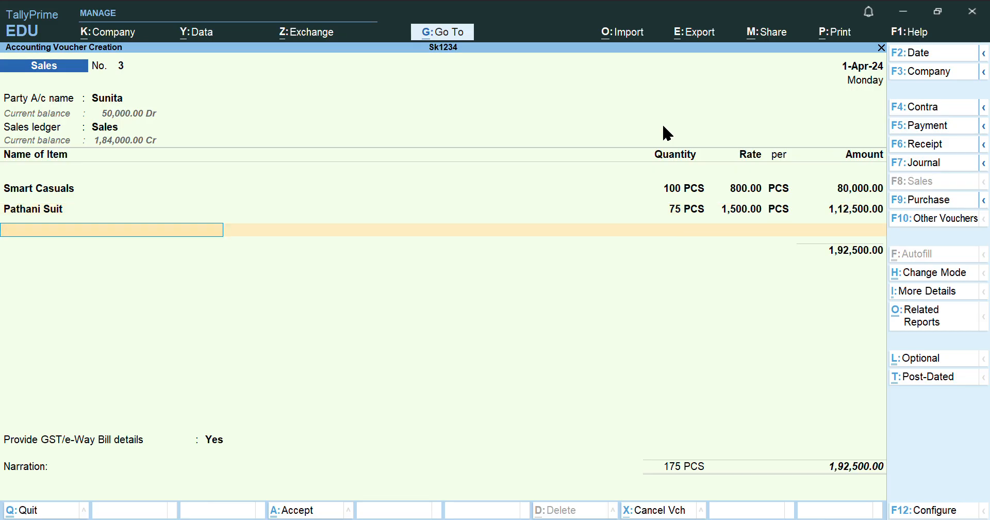
Add 12% IGST, set GST/e-Way Bill details to No, and save Sales No. 3 at 2,15,600.00
{"action": "key", "text": "Return"}
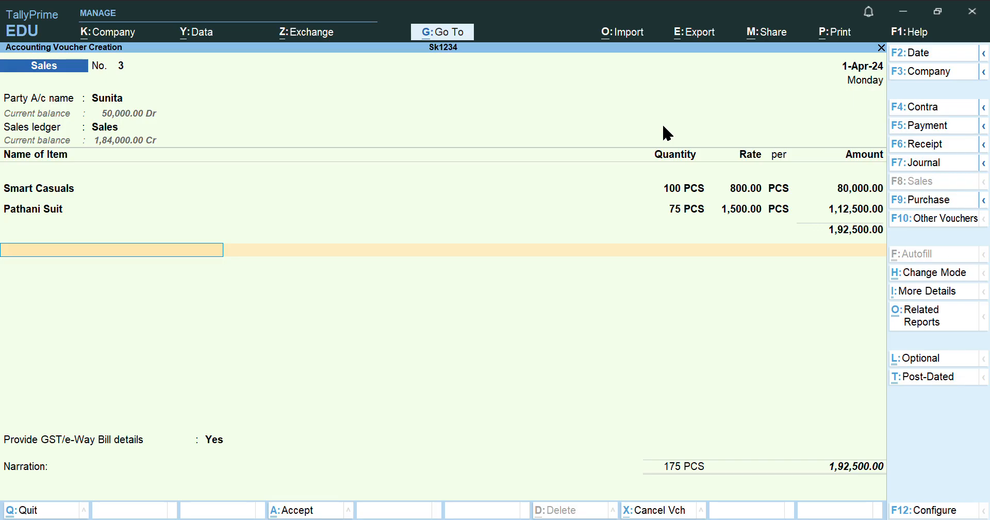
{"action": "type", "text": "C"}
{"action": "key", "text": "BackSpace"}
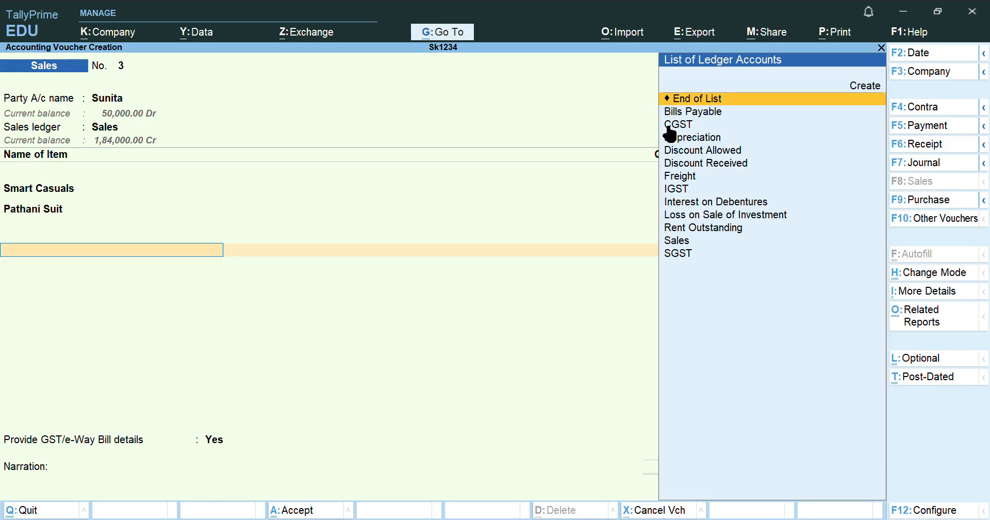
{"action": "type", "text": "Ig"}
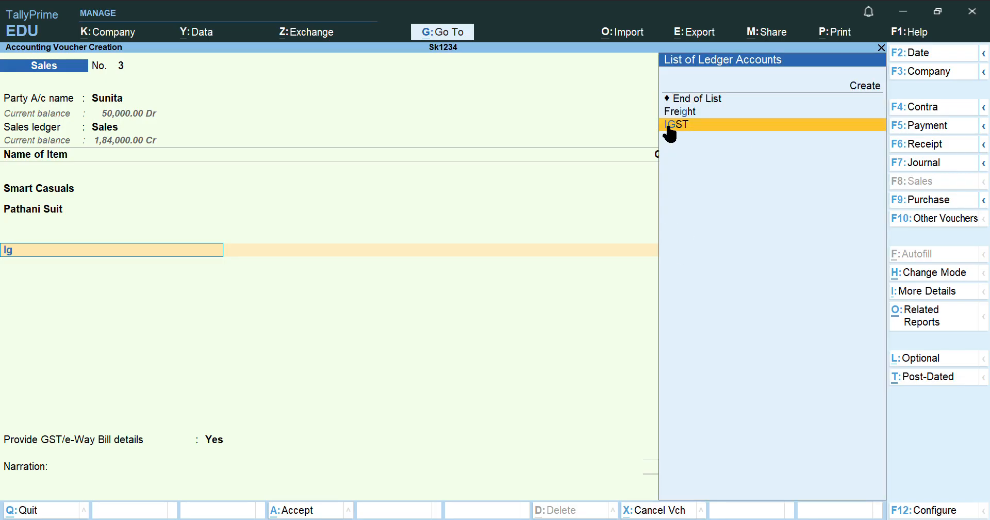
{"action": "left_click", "coordinate": [670, 127]}
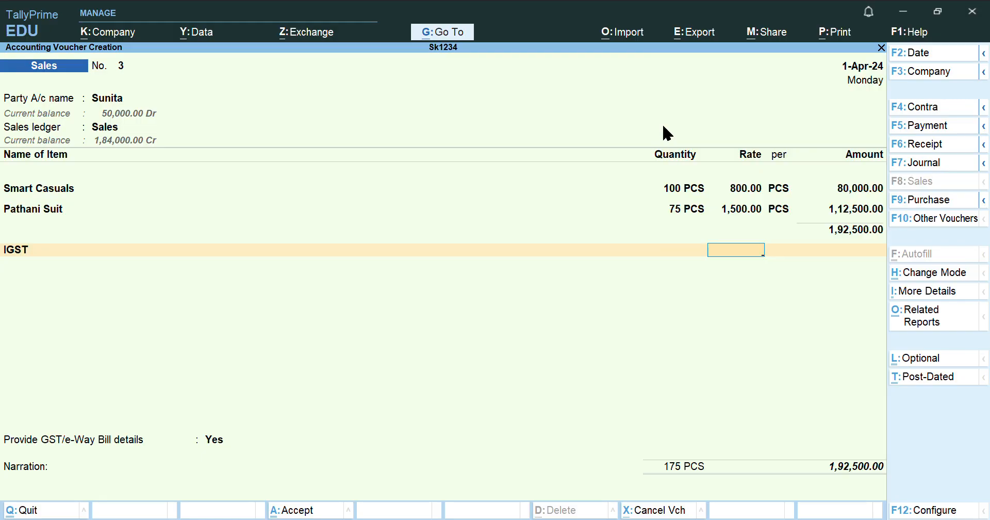
{"action": "type", "text": "12"}
{"action": "key", "text": "Return"}
{"action": "key", "text": "Return"}
{"action": "key", "text": "Return"}
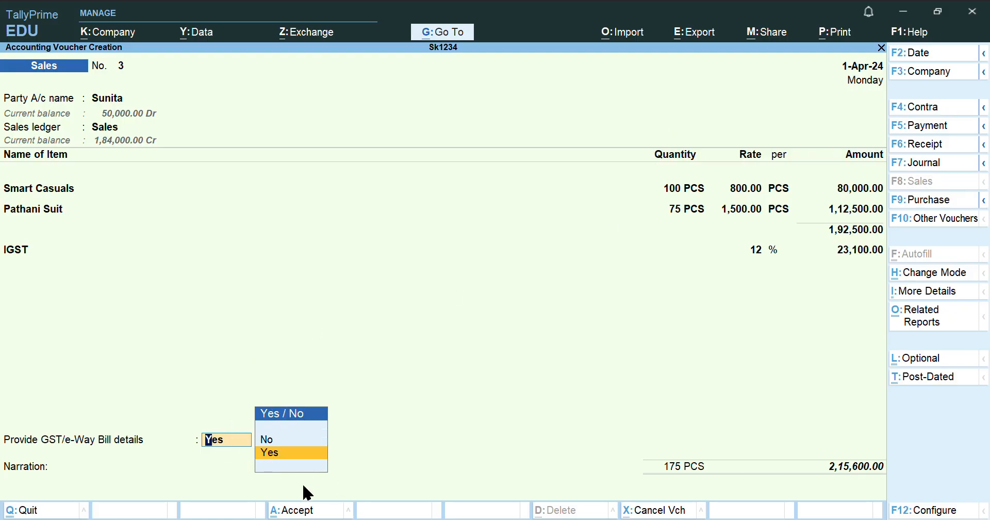
{"action": "left_click", "coordinate": [292, 442]}
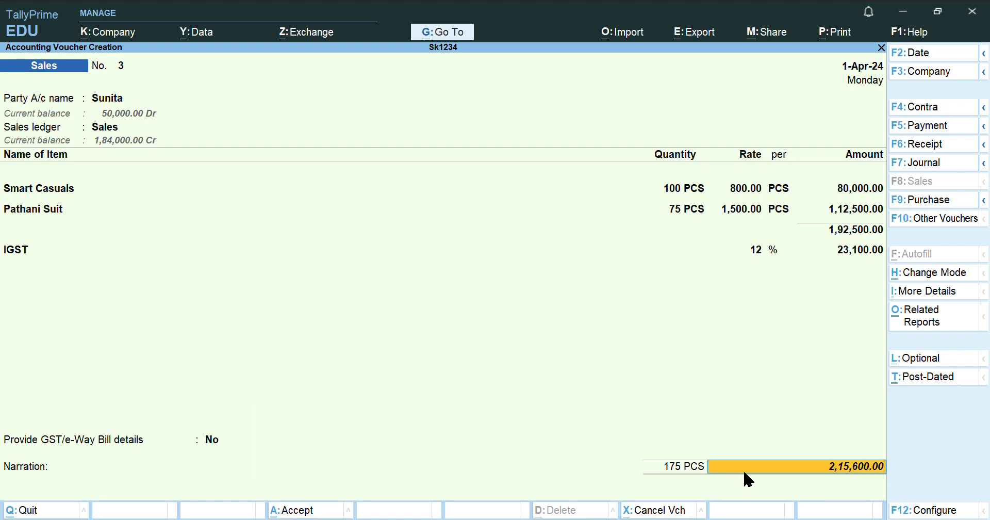
{"action": "key", "text": "Return"}
{"action": "key", "text": "Return"}
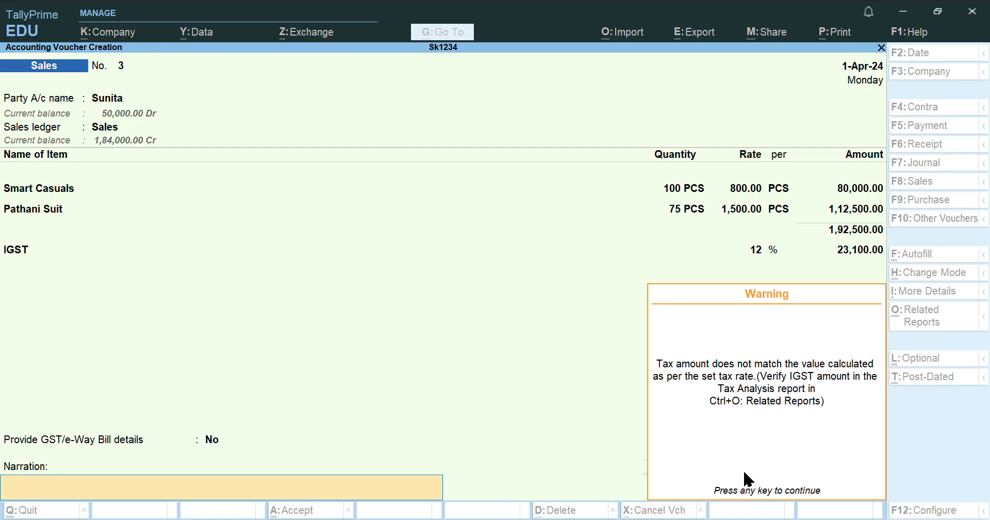
{"action": "key", "text": "Return"}
{"action": "key", "text": "Return"}
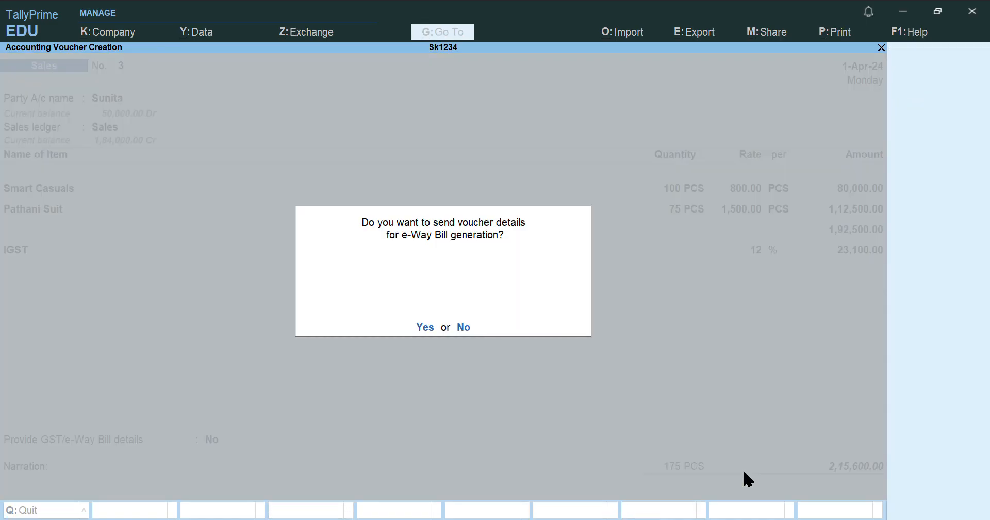
{"action": "key", "text": "Return"}
{"action": "key", "text": "Return"}
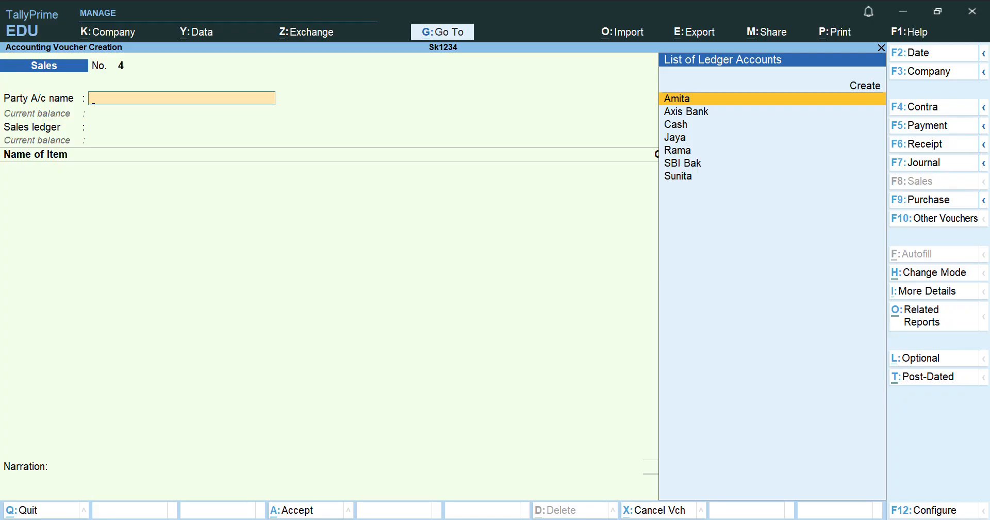
Replace the blank Sales No. 4 with a new Receipt voucher No. 1
{"action": "key", "text": "alt+Tab"}
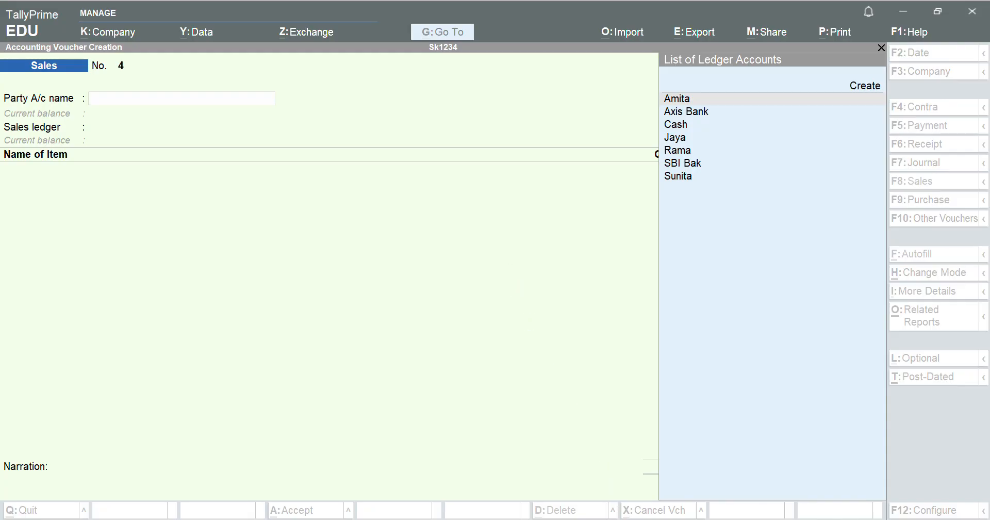
{"action": "left_click", "coordinate": [677, 461]}
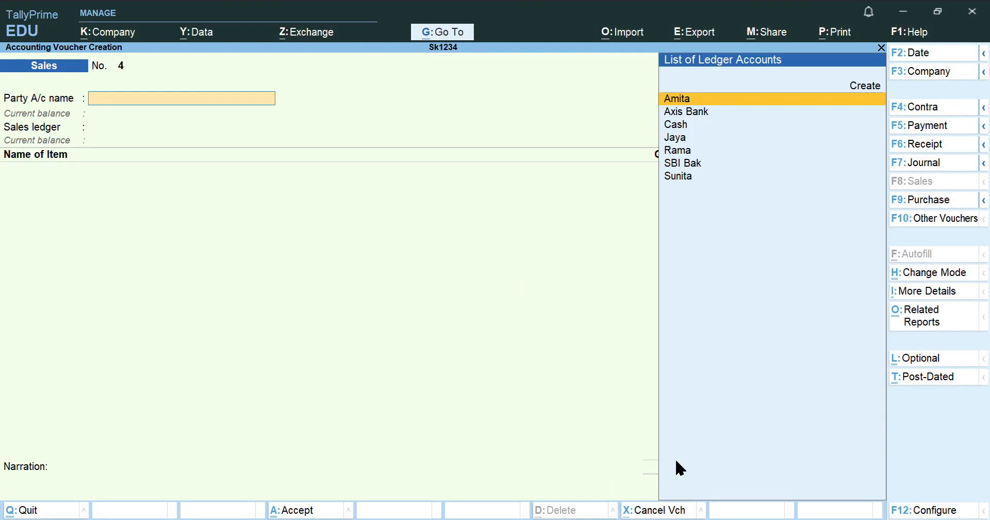
{"action": "left_click", "coordinate": [920, 146]}
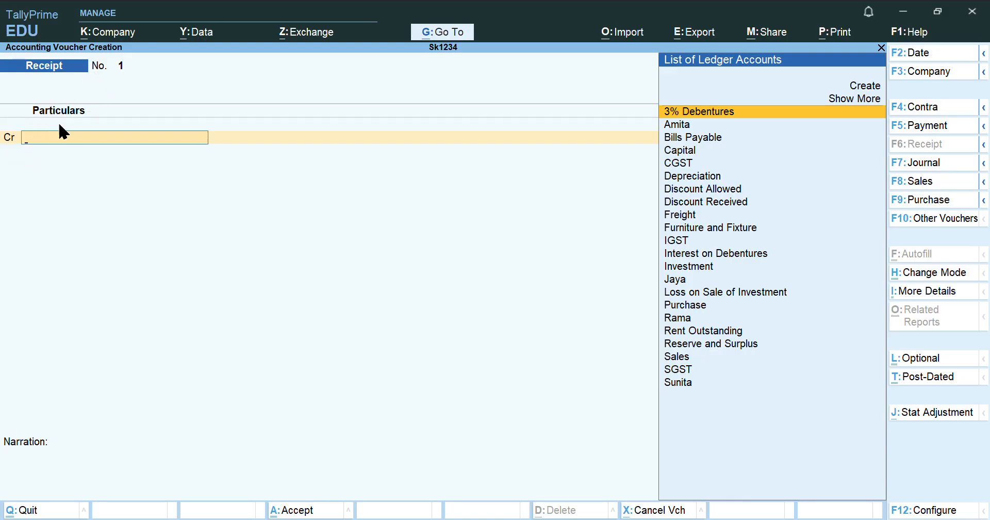
Credit Investment with 1,00,000, correcting an initial 10,000 entry
{"action": "type", "text": "In"}
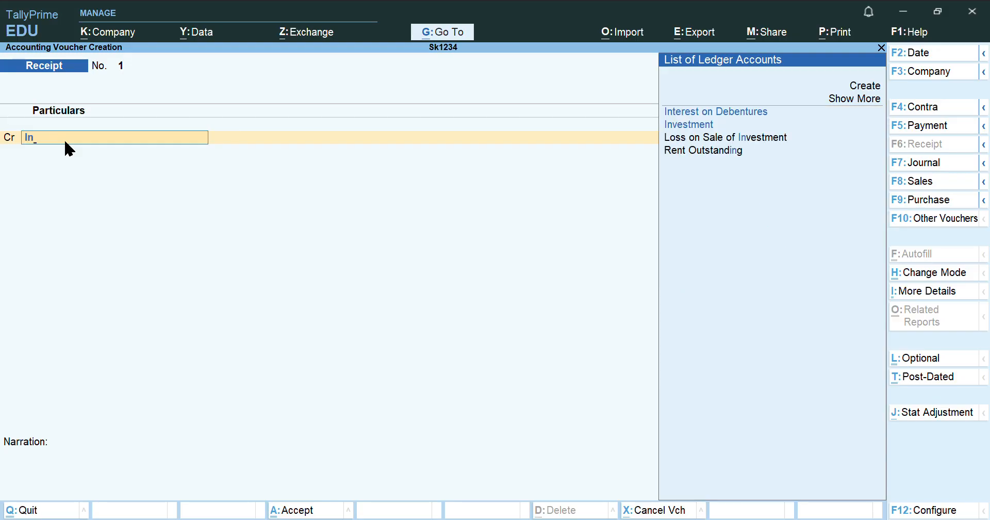
{"action": "key", "text": "Down"}
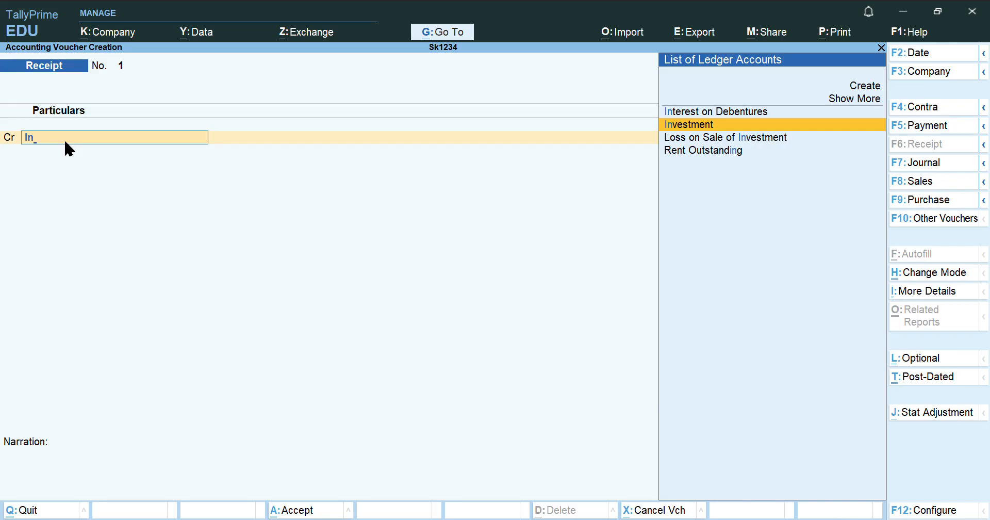
{"action": "key", "text": "Return"}
{"action": "type", "text": "10000"}
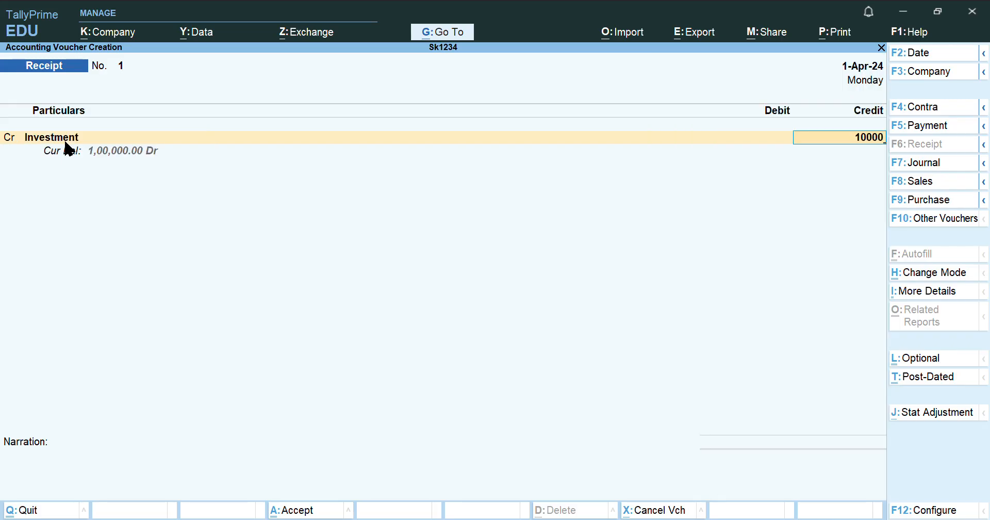
{"action": "key", "text": "Return"}
{"action": "key", "text": "BackSpace"}
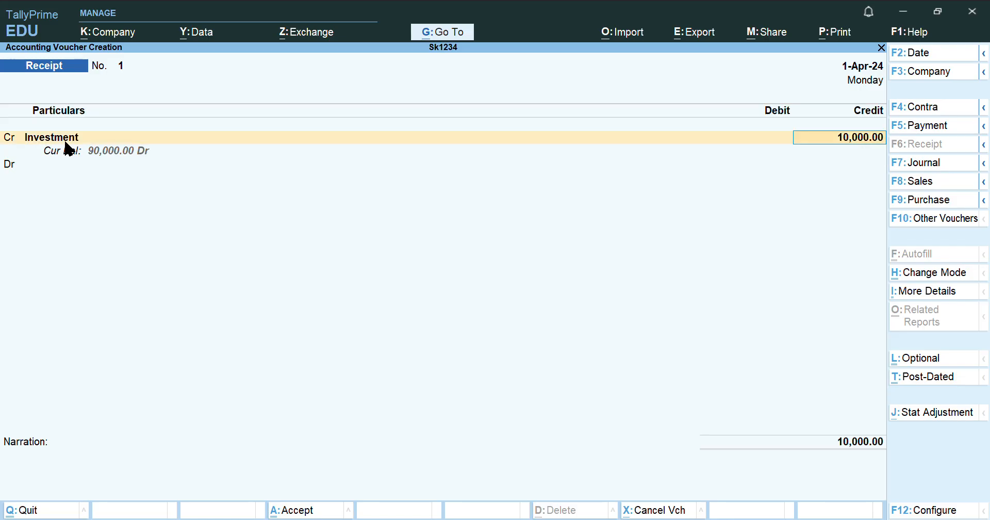
{"action": "type", "text": "100000"}
{"action": "key", "text": "Return"}
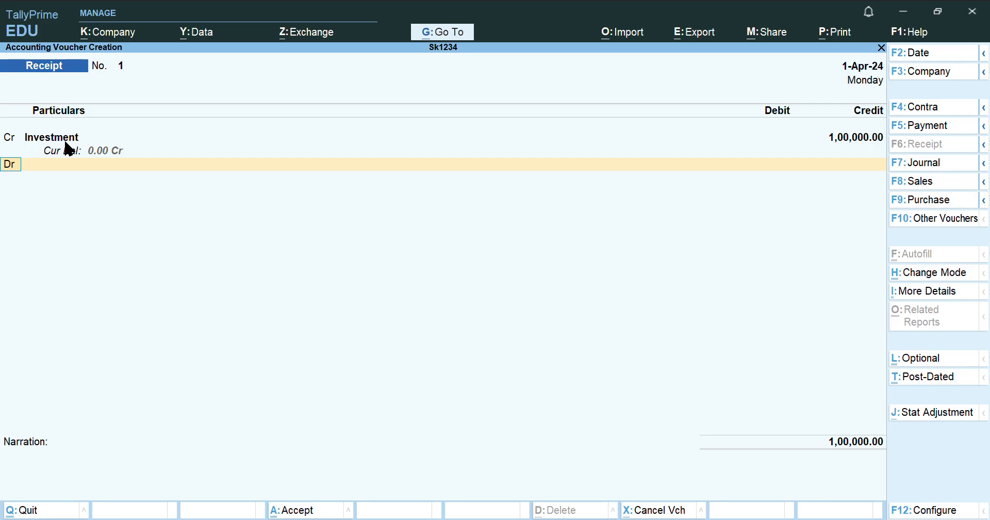
Debit Cash 70,000 and Loss on Sale of Investment 30,000 to balance the receipt
{"action": "key", "text": "Return"}
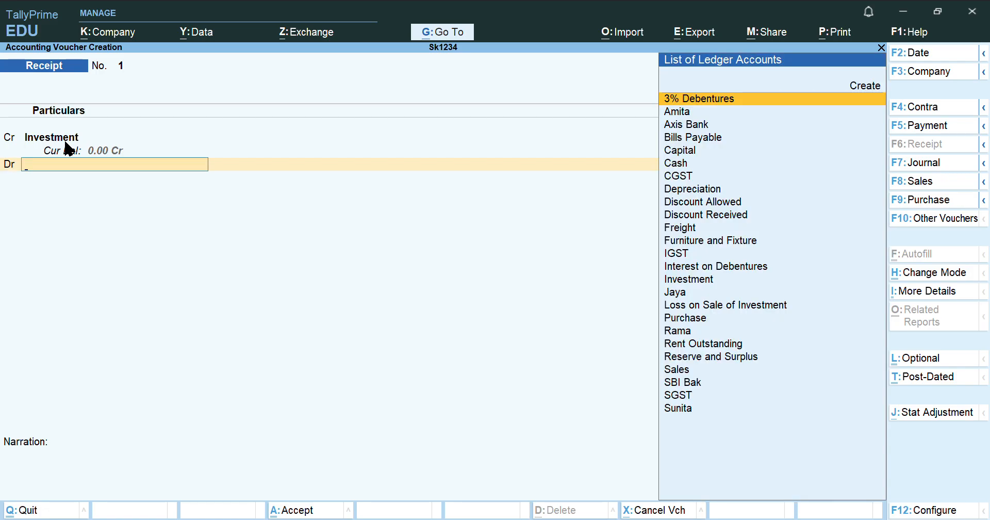
{"action": "type", "text": "Ca"}
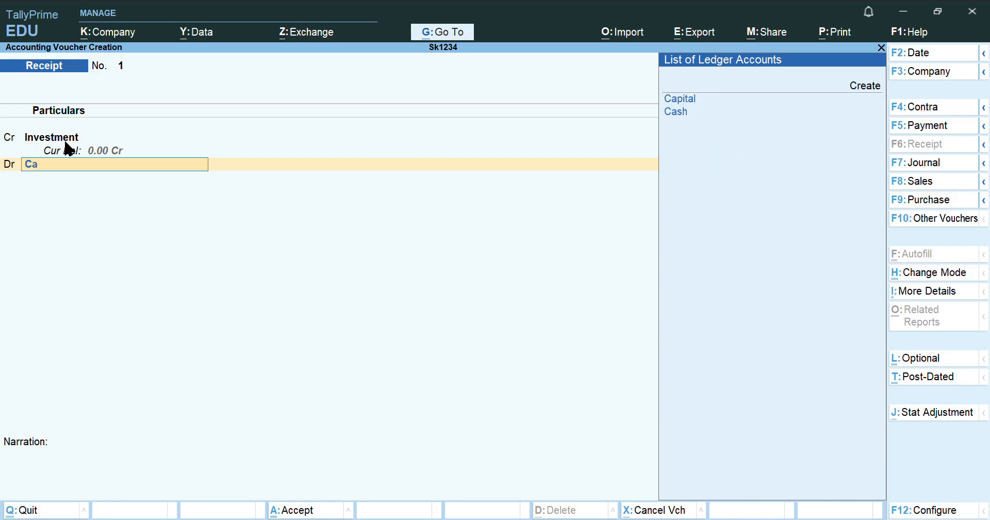
{"action": "key", "text": "Down"}
{"action": "key", "text": "Return"}
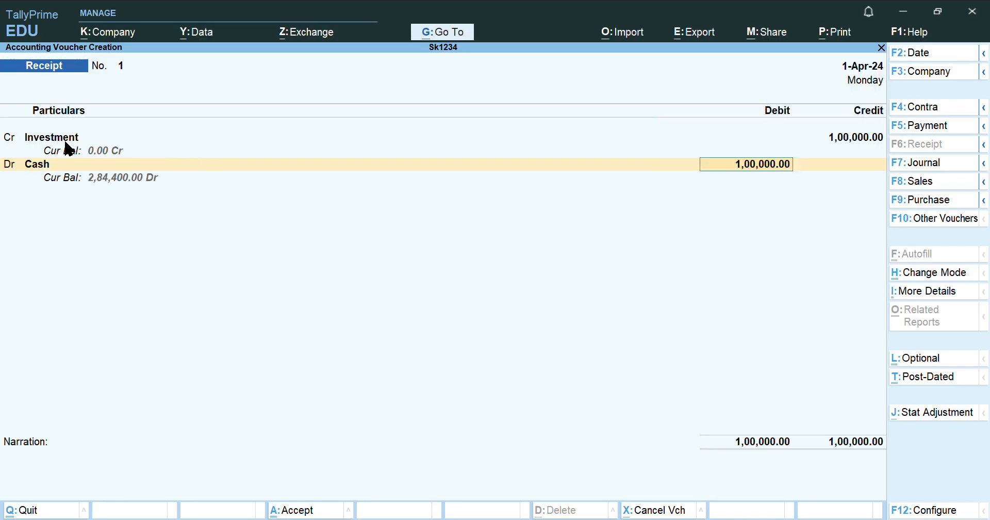
{"action": "type", "text": "70000"}
{"action": "key", "text": "Return"}
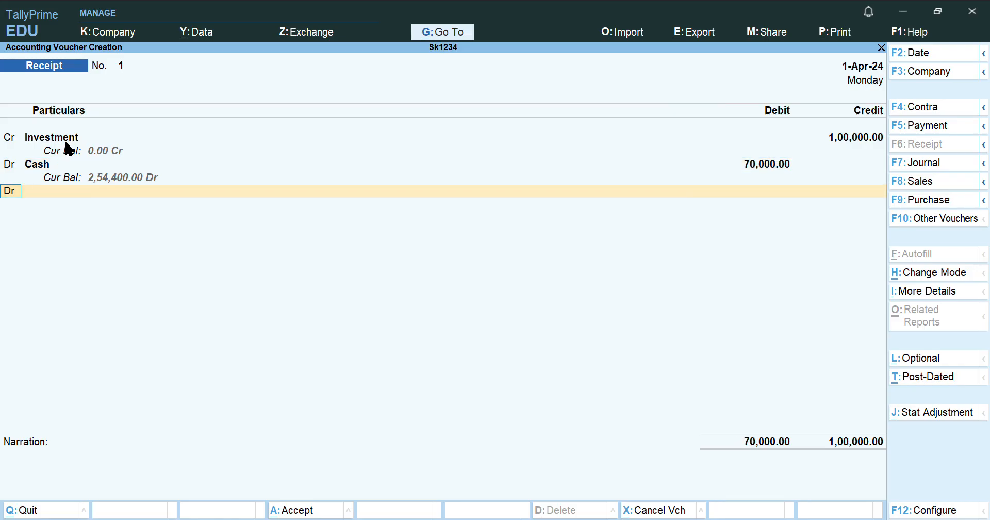
{"action": "key", "text": "Return"}
{"action": "type", "text": "Loss"}
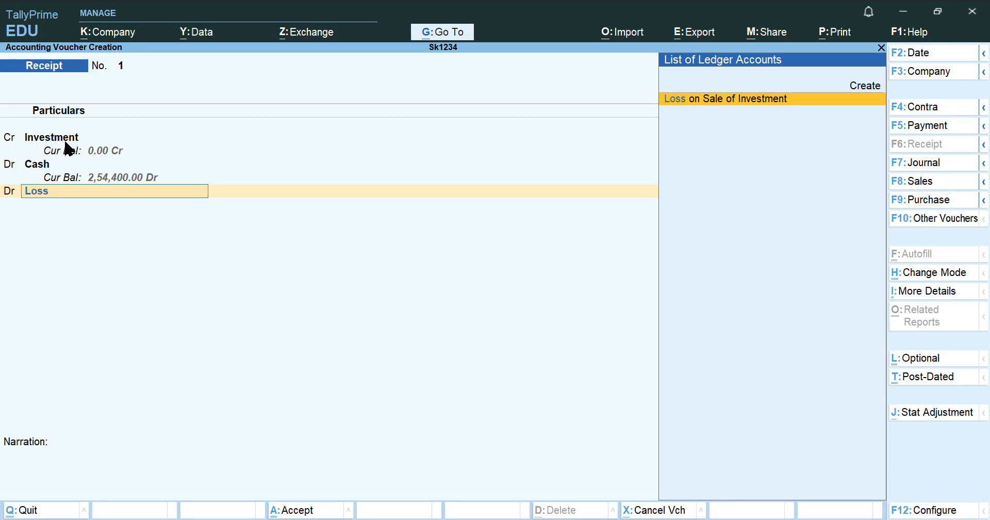
{"action": "key", "text": "Return"}
{"action": "key", "text": "Return"}
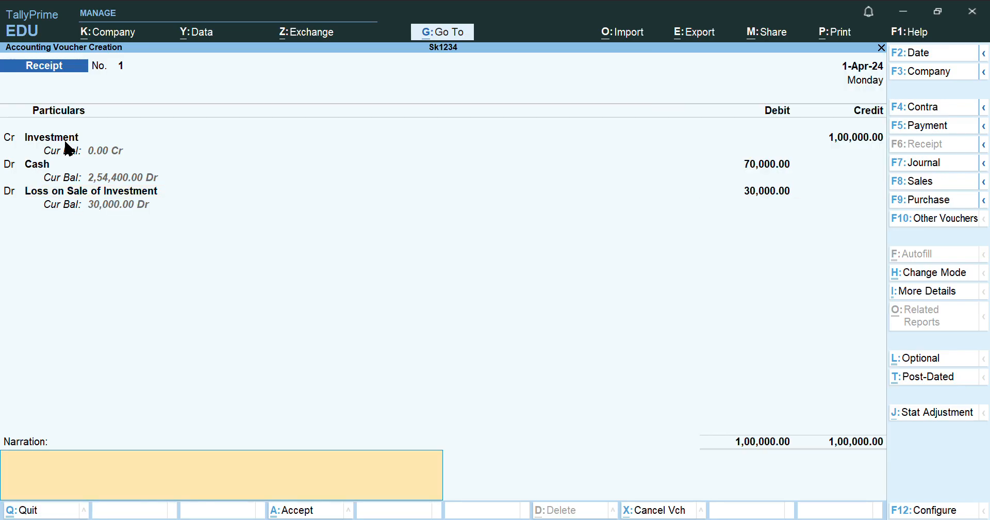
{"action": "key", "text": "Return"}
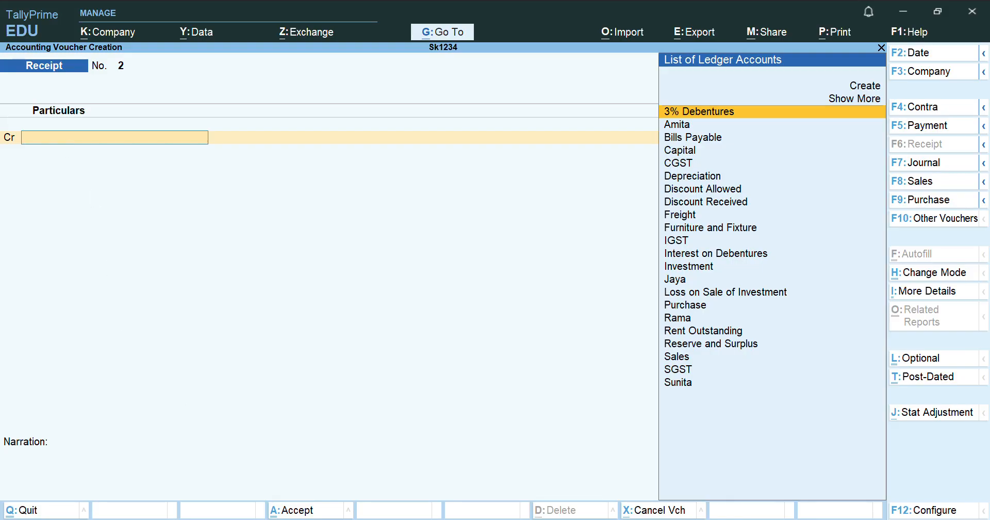
Switch to Payment No. 3, then debit Freight 3,000 and credit Cash 3,000
{"action": "key", "text": "alt+Tab"}
{"action": "left_click", "coordinate": [918, 126]}
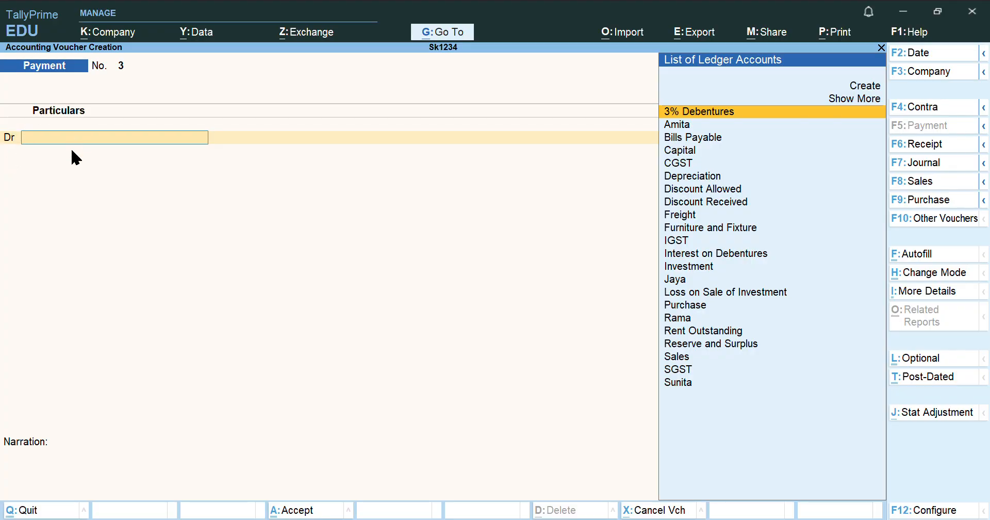
{"action": "type", "text": "Frei"}
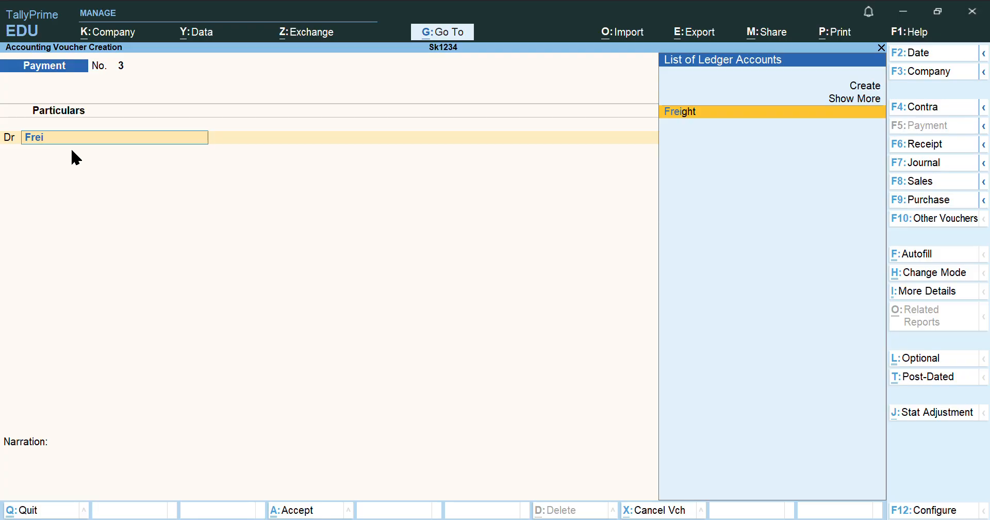
{"action": "key", "text": "Return"}
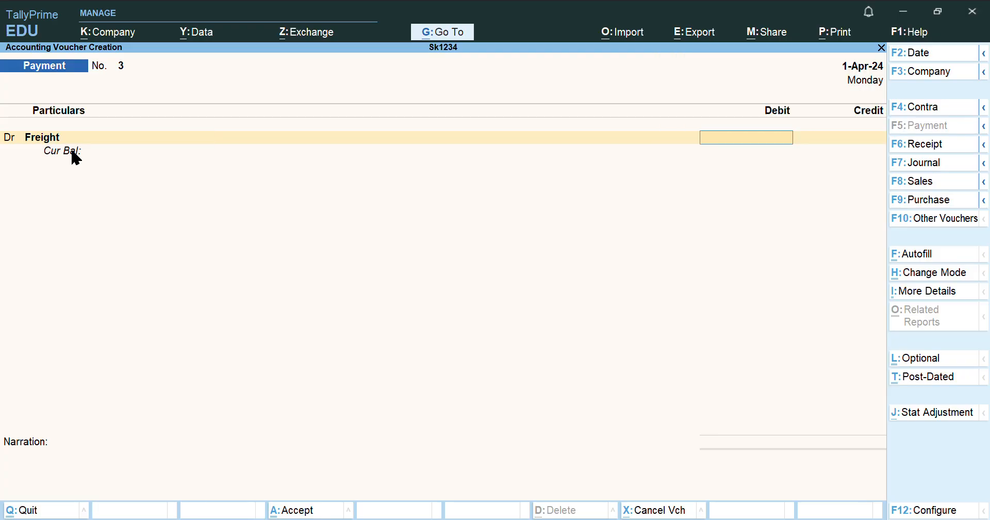
{"action": "type", "text": "3,00"}
{"action": "type", "text": "000"}
{"action": "key", "text": "Return"}
{"action": "key", "text": "Return"}
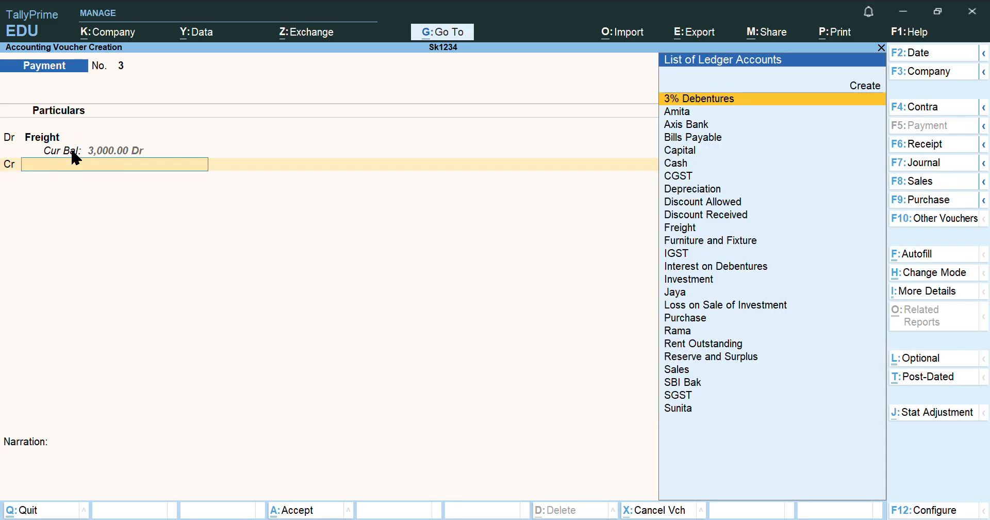
{"action": "type", "text": "Cash"}
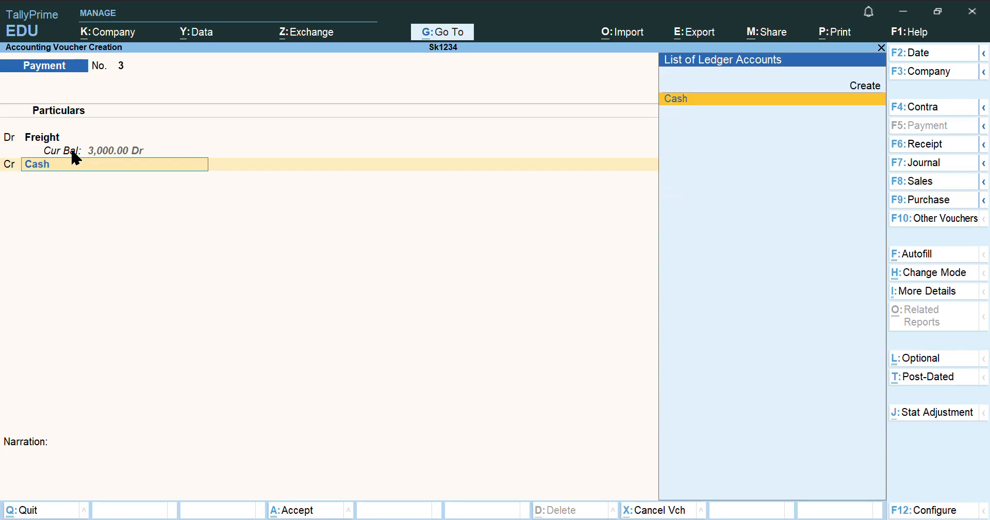
{"action": "key", "text": "Return"}
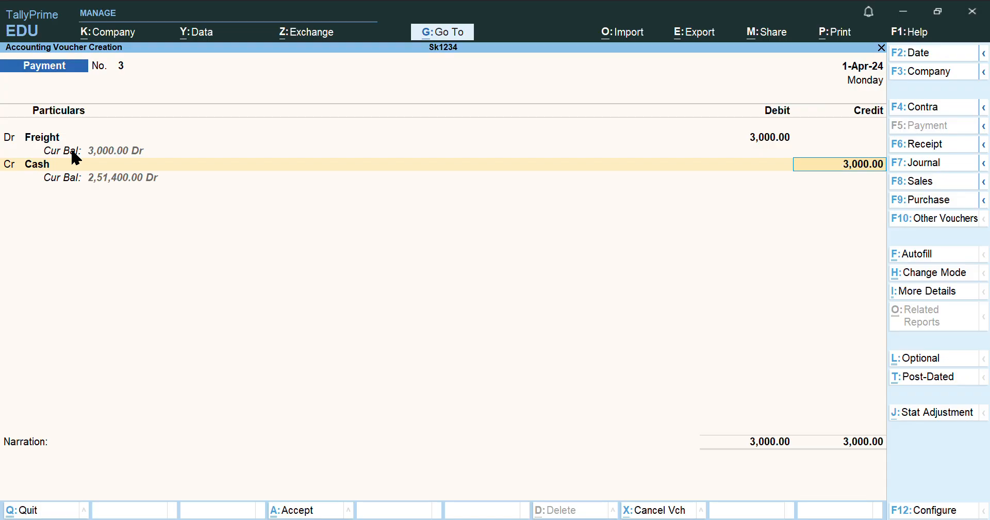
{"action": "key", "text": "Return"}
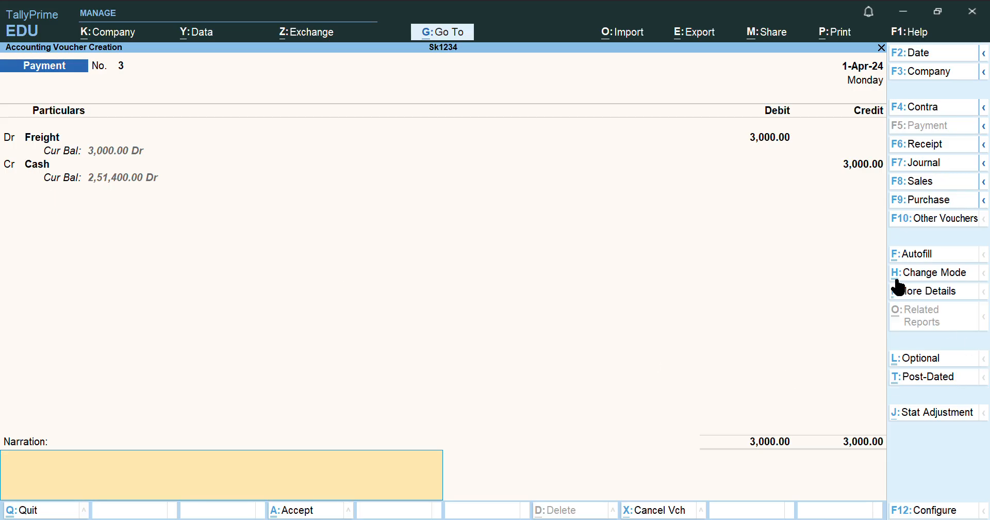
Switch payment voucher No. 3 to Single Entry mode and back to Double Entry
{"action": "left_click", "coordinate": [935, 278]}
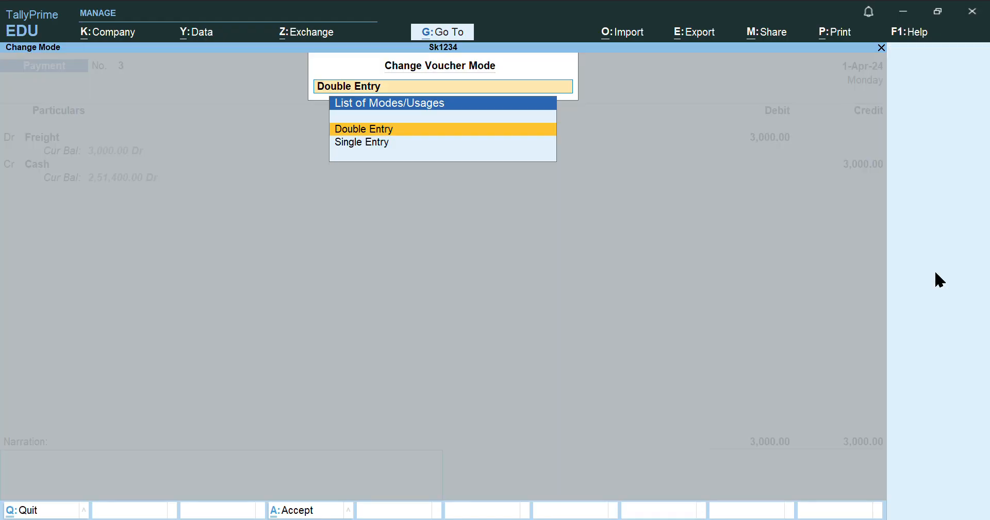
{"action": "left_click", "coordinate": [388, 143]}
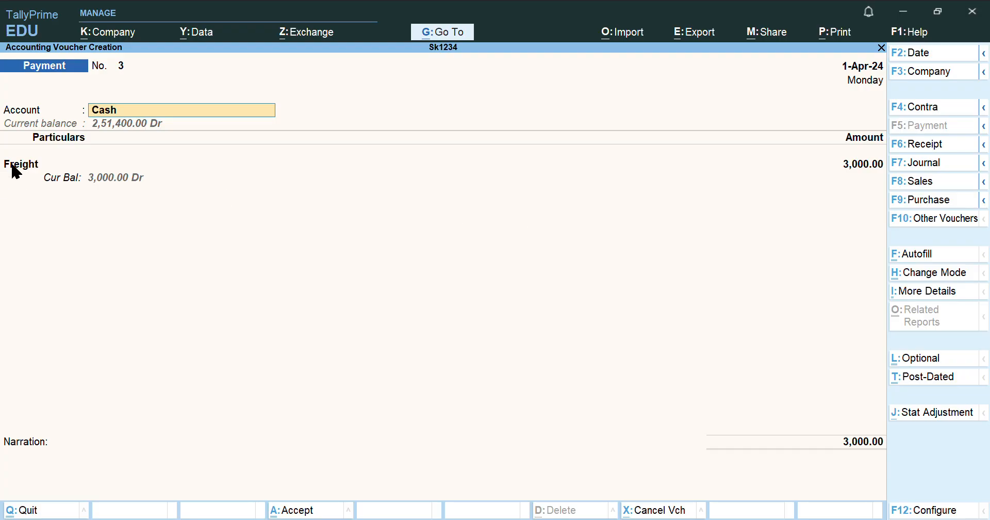
{"action": "left_click", "coordinate": [921, 272]}
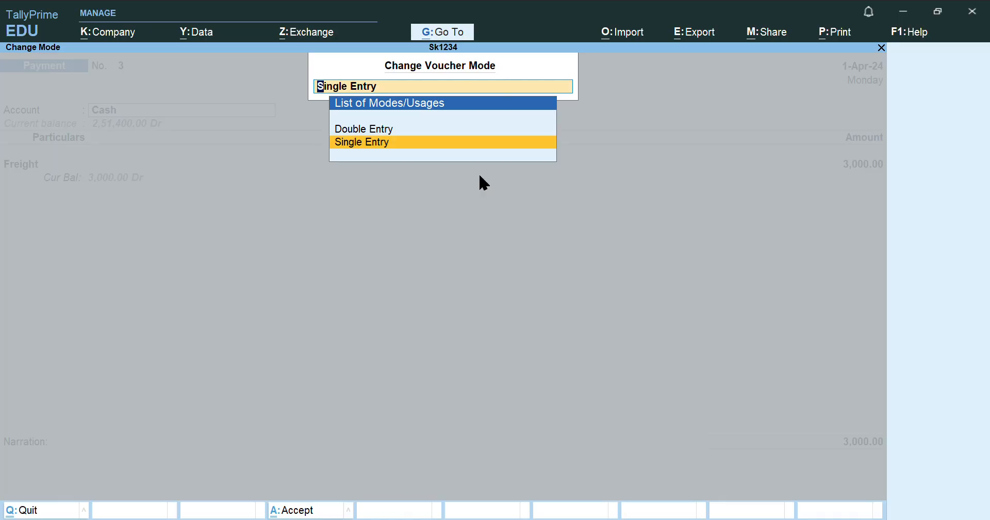
{"action": "left_click", "coordinate": [377, 130]}
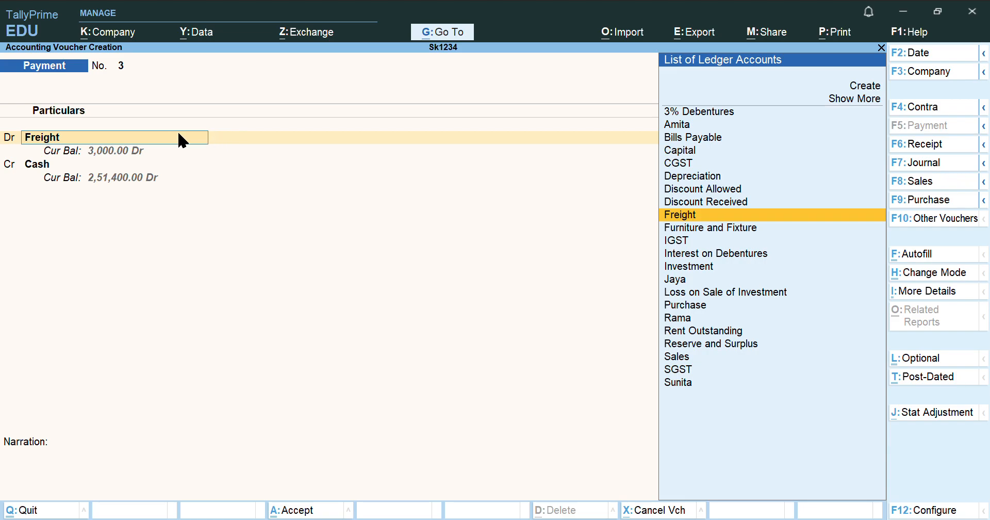
Accept the Freight Dr 3,000 and Cash Cr lines to save Payment No. 3
{"action": "key", "text": "Return"}
{"action": "key", "text": "Return"}
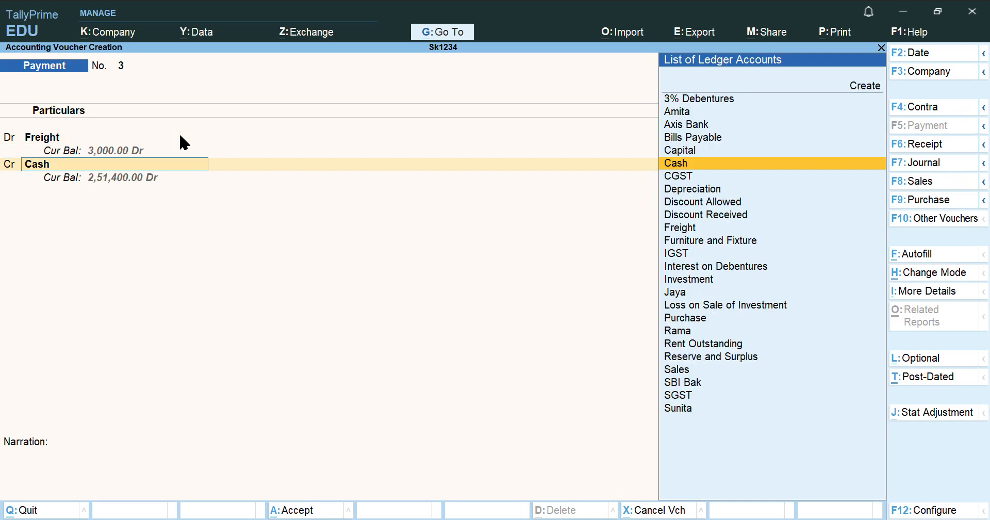
{"action": "key", "text": "Return"}
{"action": "key", "text": "Return"}
{"action": "key", "text": "Return"}
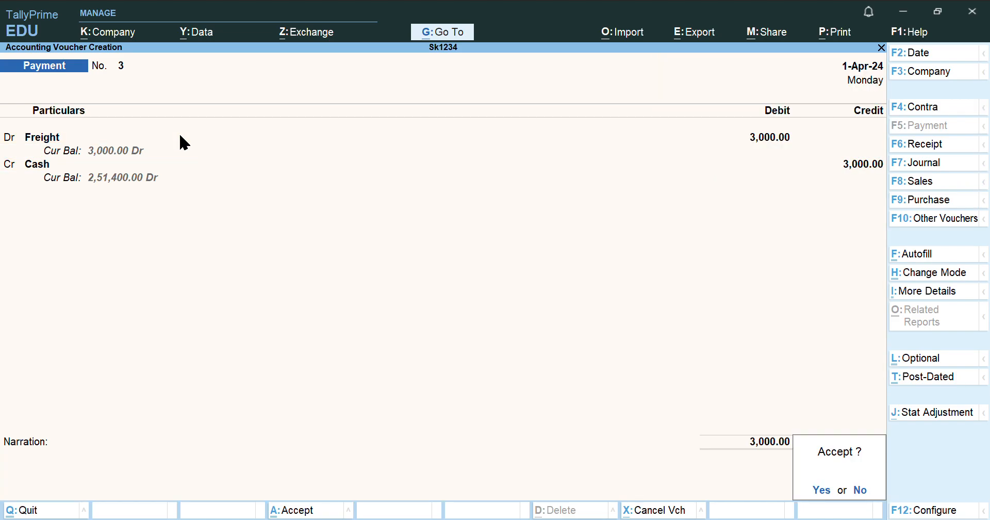
{"action": "key", "text": "Return"}
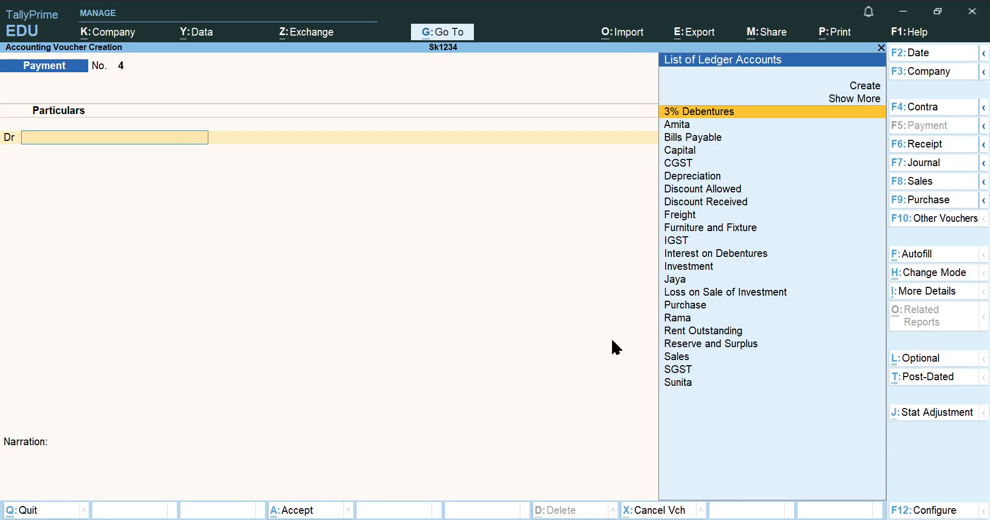
Return to TallyPrime and turn blank Payment No. 4 into Receipt voucher No. 2
{"action": "left_click", "coordinate": [657, 519]}
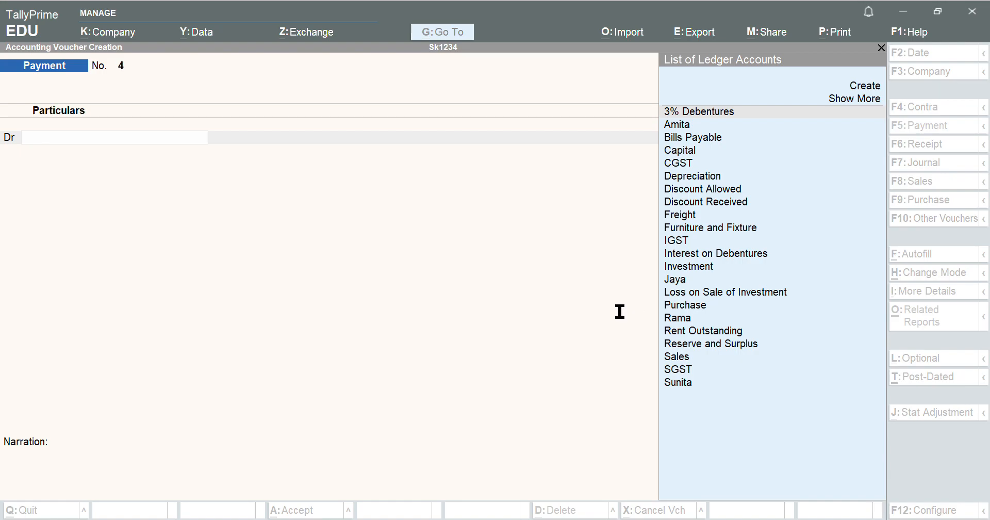
{"action": "key", "text": "alt+Tab"}
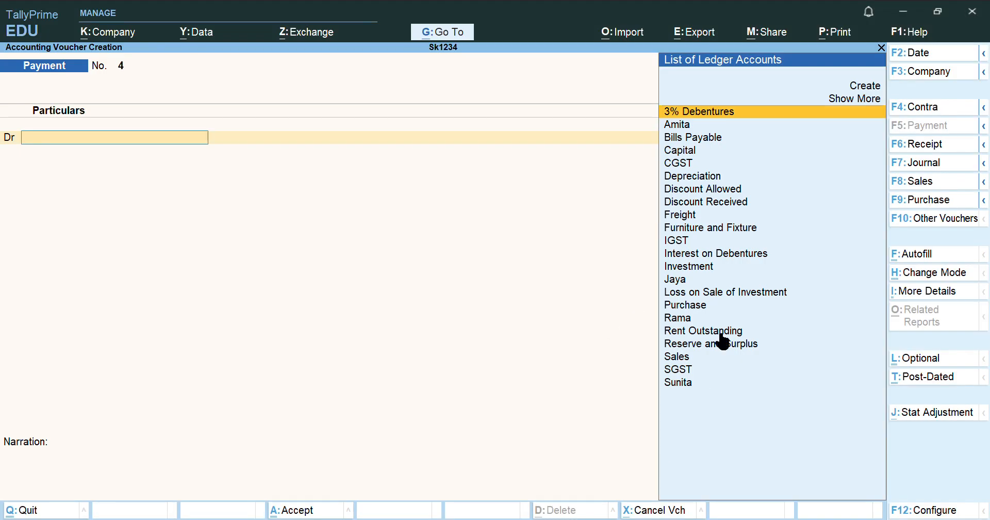
{"action": "left_click", "coordinate": [927, 145]}
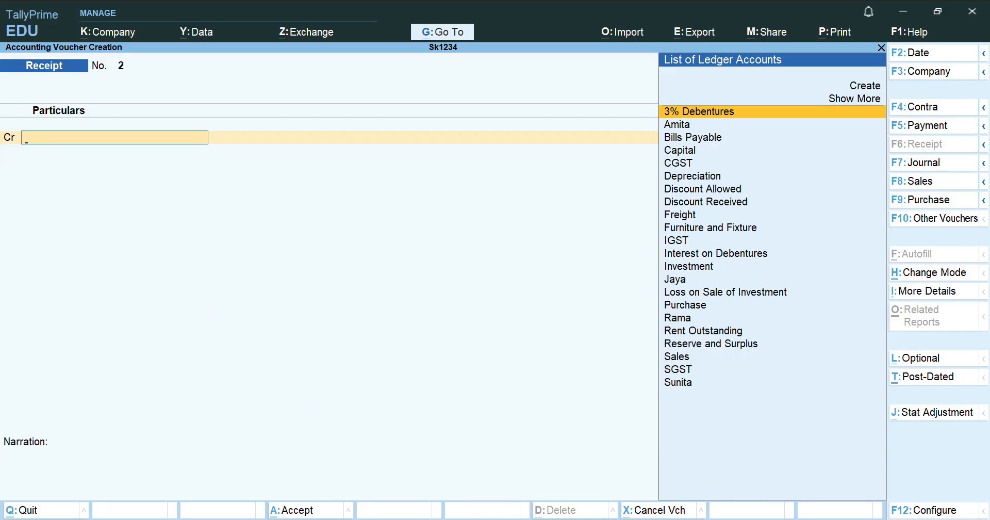
Credit the customer's party ledger with 2,65,600 on Receipt No. 2
{"action": "key", "text": "alt+Tab"}
{"action": "type", "text": "S"}
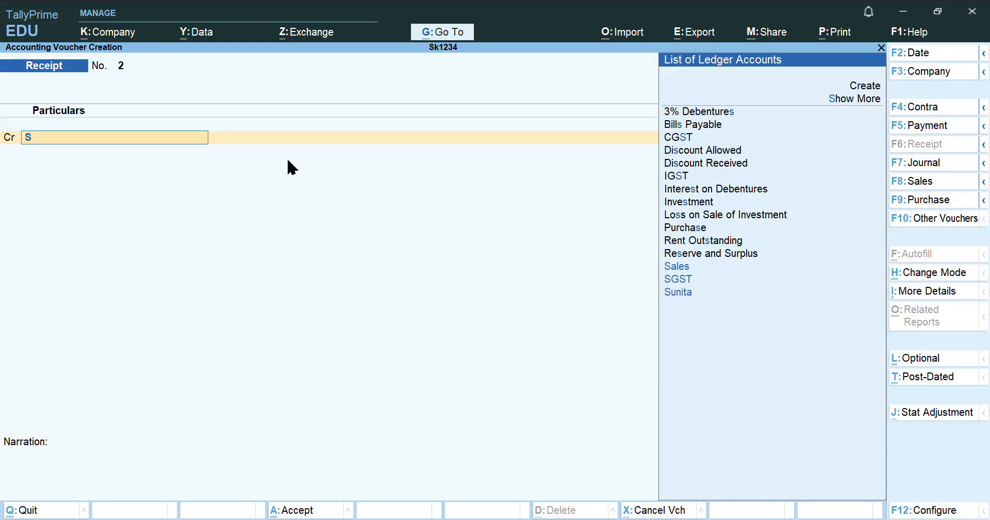
{"action": "key", "text": "Down"}
{"action": "key", "text": "Down"}
{"action": "key", "text": "Down"}
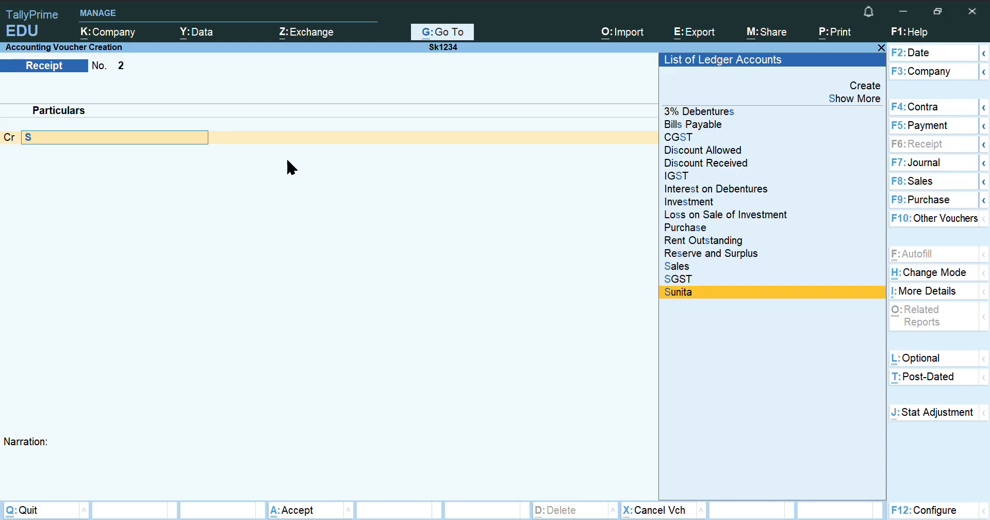
{"action": "key", "text": "Return"}
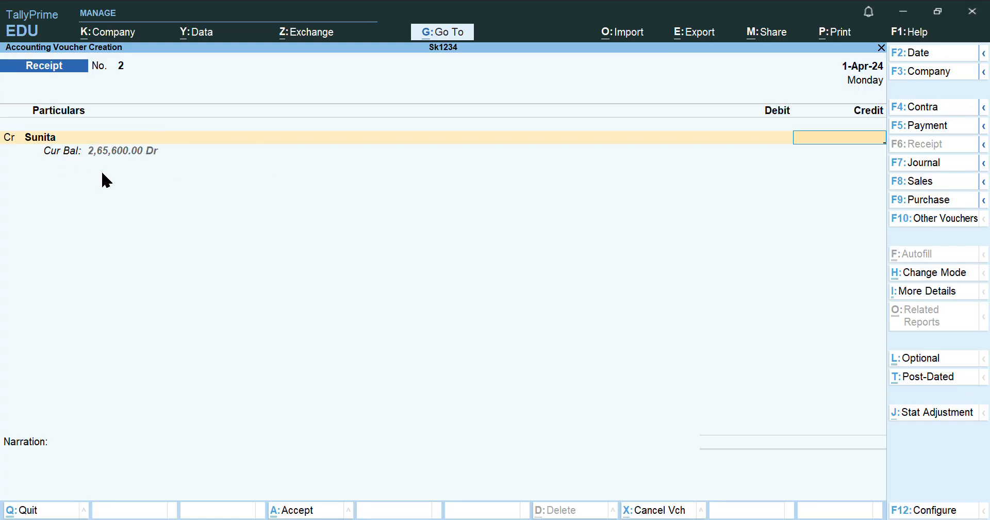
{"action": "type", "text": "2,65,600"}
{"action": "key", "text": "Return"}
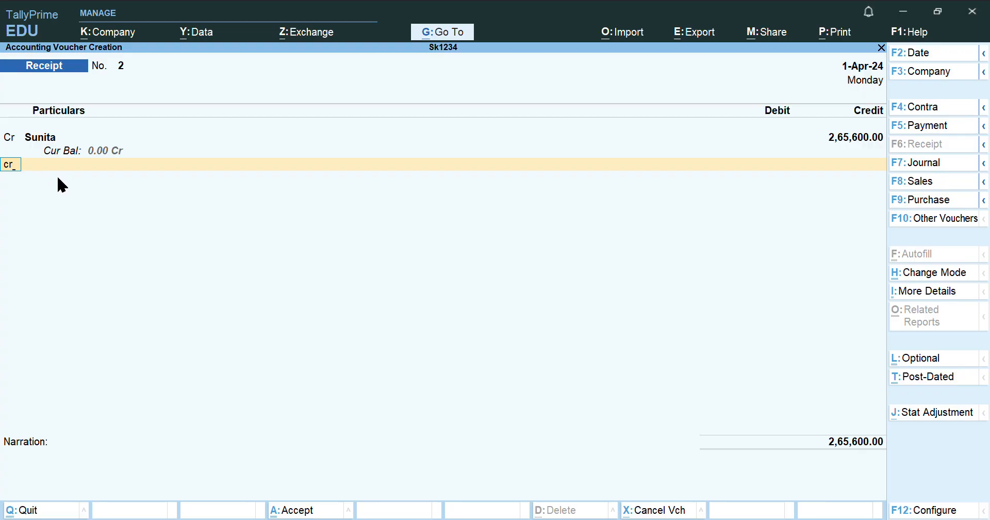
Add a Dr line debiting SBI Bak with 2,63,000
{"action": "key", "text": "Return"}
{"action": "key", "text": "BackSpace"}
{"action": "type", "text": "dr"}
{"action": "key", "text": "Return"}
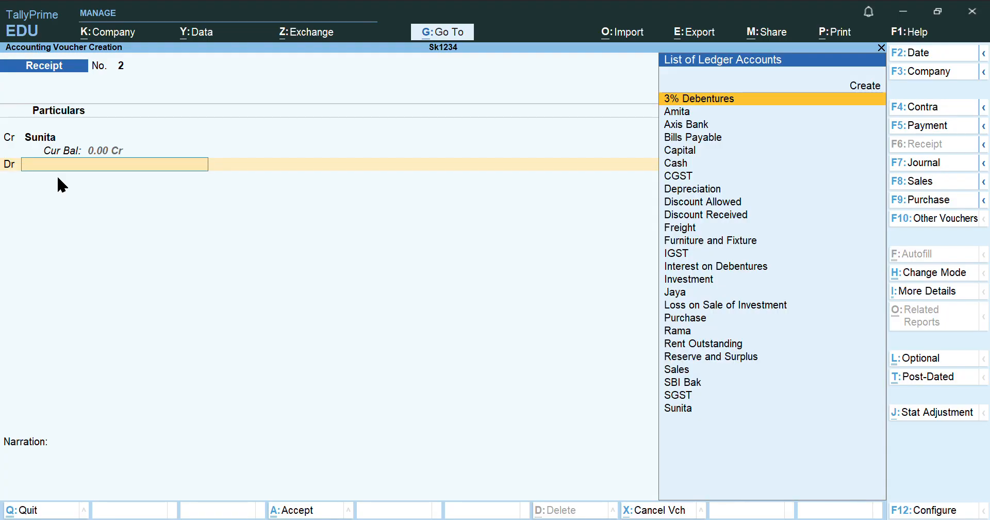
{"action": "type", "text": "Sb"}
{"action": "key", "text": "Return"}
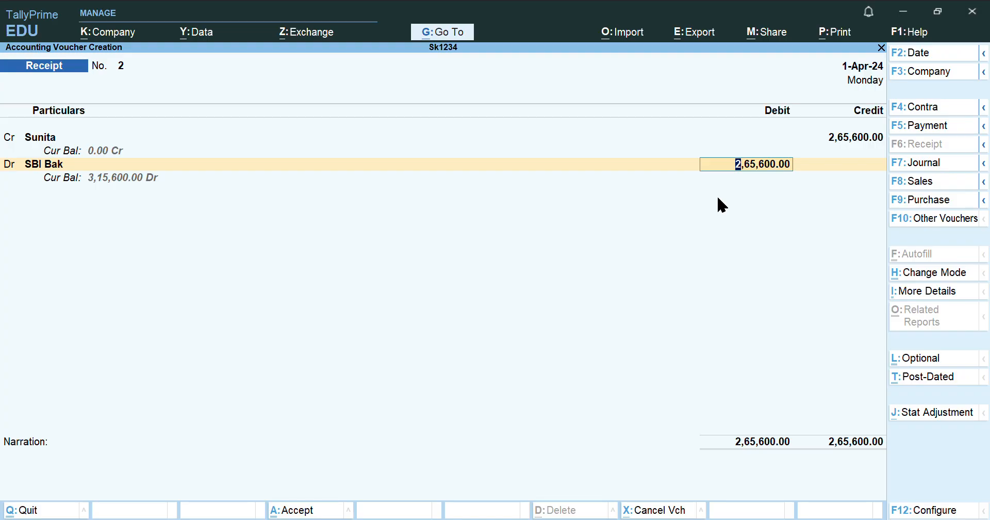
{"action": "type", "text": "2,63,000"}
{"action": "key", "text": "Return"}
{"action": "key", "text": "Return"}
{"action": "key", "text": "Return"}
{"action": "key", "text": "Return"}
{"action": "key", "text": "Return"}
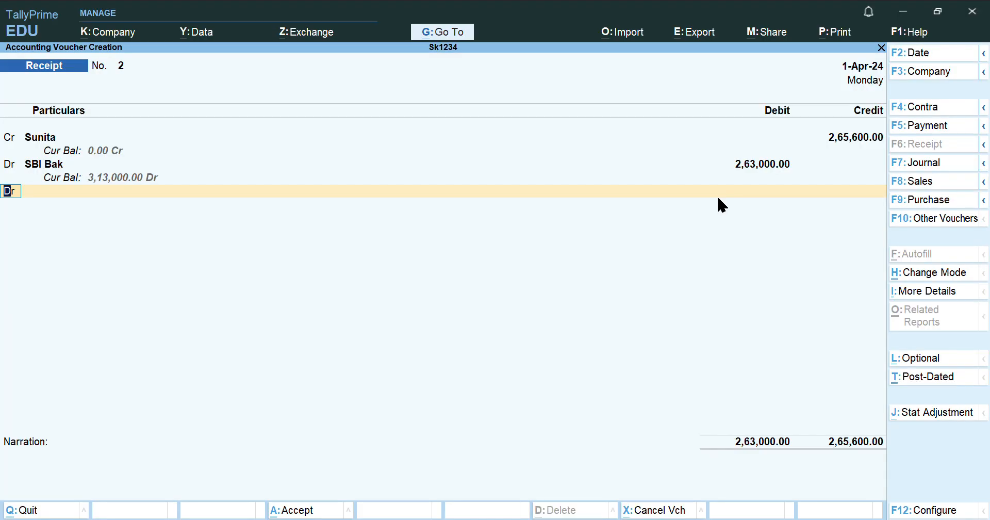
Debit Discount Allowed with 2,600 and save the receipt
{"action": "key", "text": "Return"}
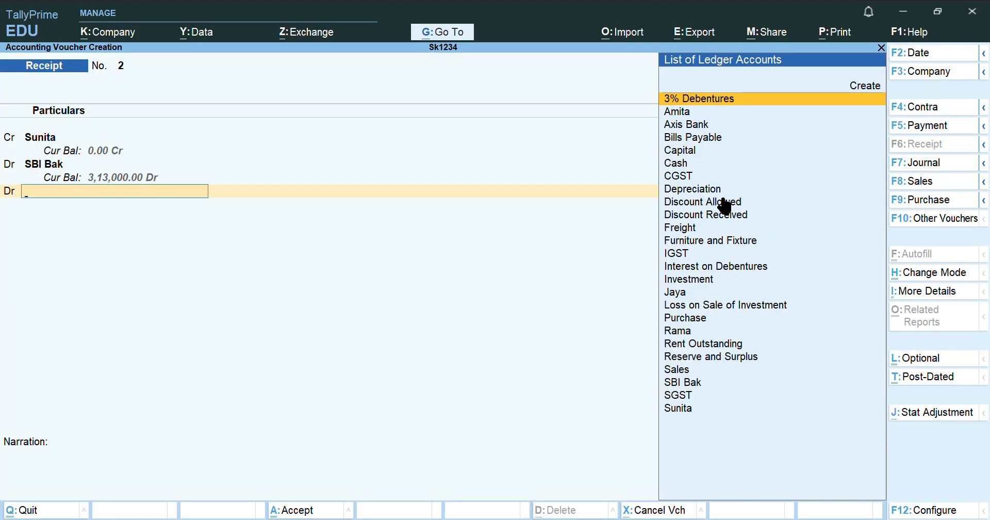
{"action": "type", "text": "Dis"}
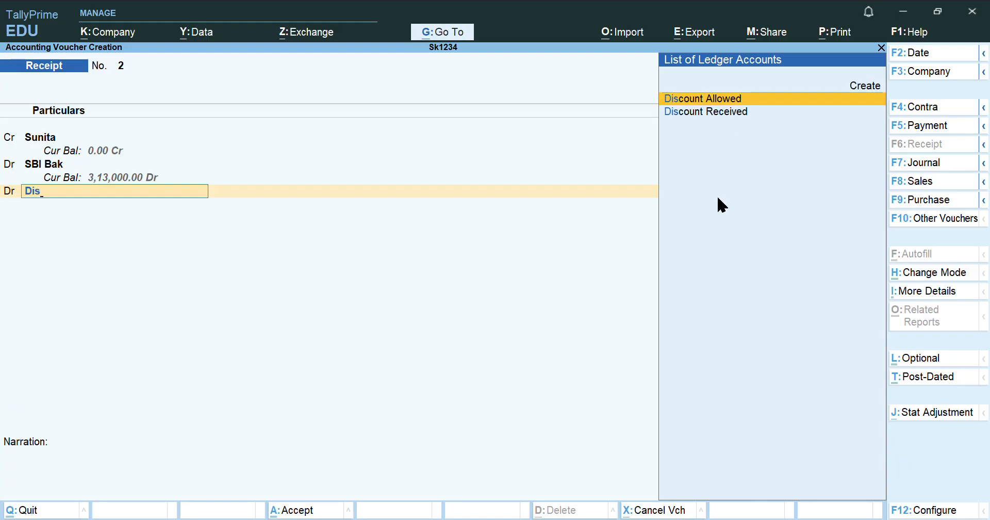
{"action": "key", "text": "Return"}
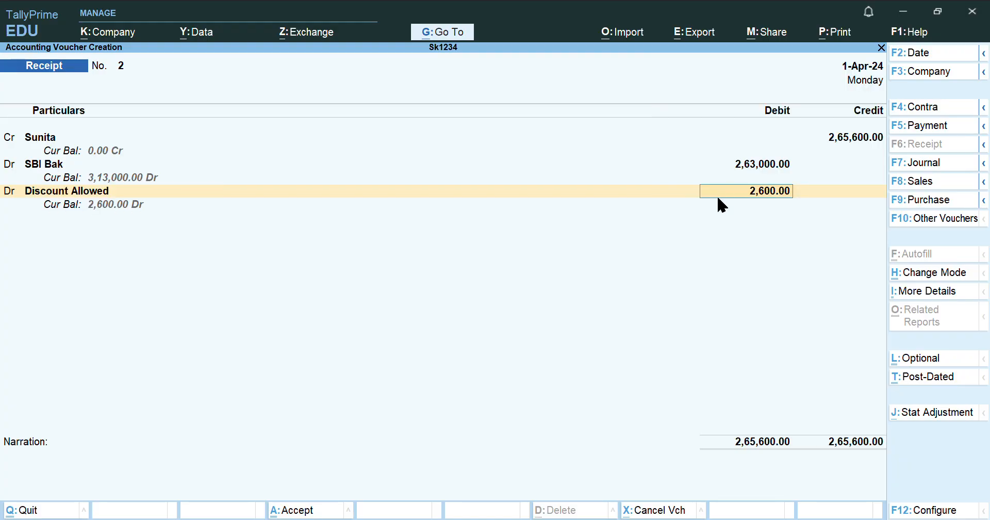
{"action": "key", "text": "Return"}
{"action": "key", "text": "Return"}
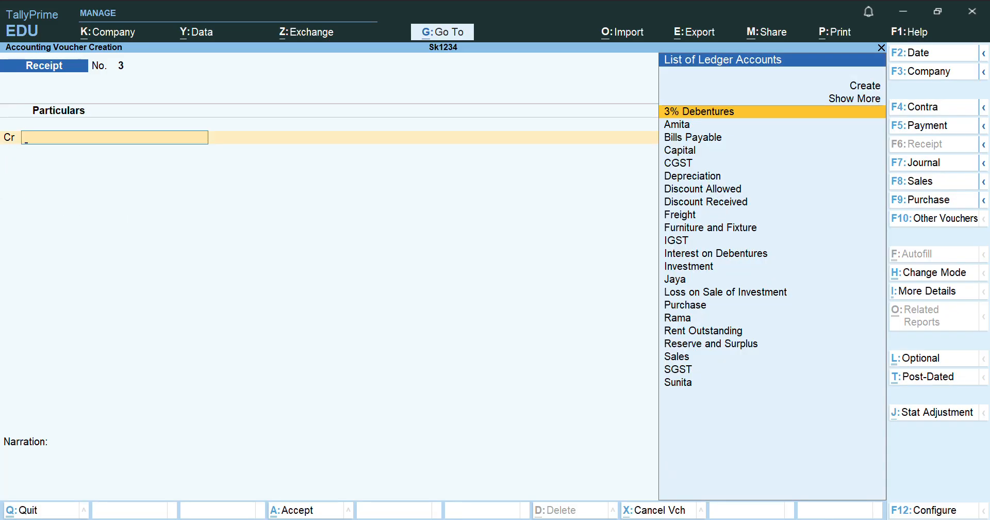
{"action": "key", "text": "alt+Tab"}
{"action": "left_click", "coordinate": [408, 519]}
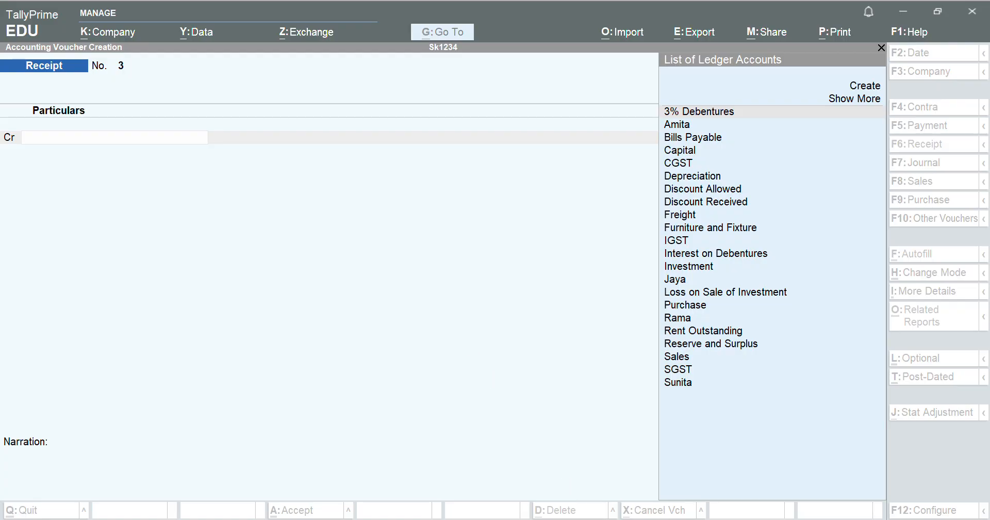
{"action": "left_click", "coordinate": [407, 519]}
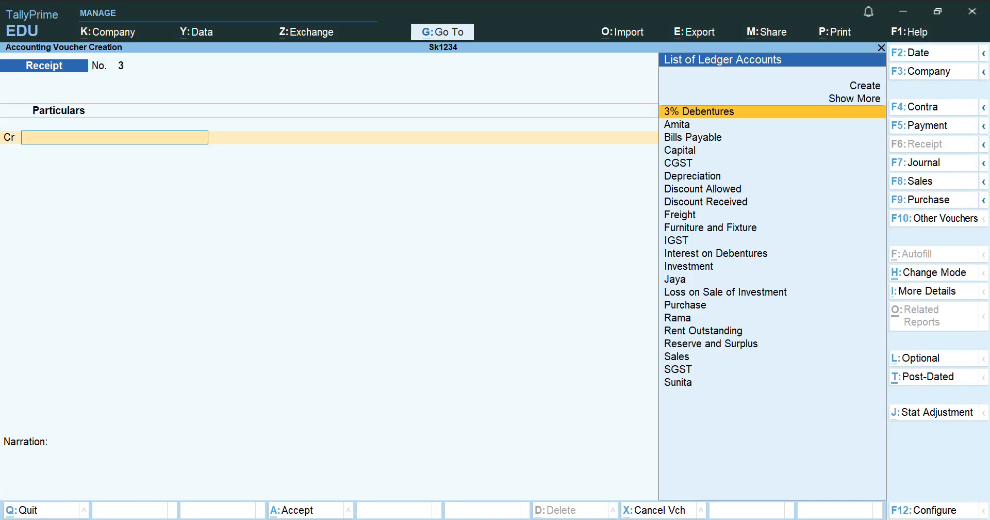
Switch to a Payment voucher and debit Interest on Debentures with 3,000
{"action": "left_click", "coordinate": [923, 127]}
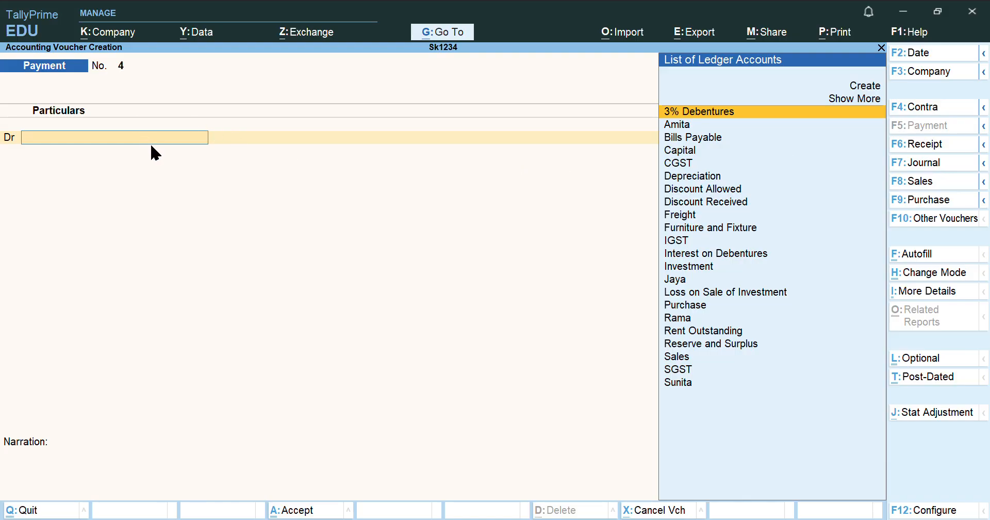
{"action": "type", "text": "In"}
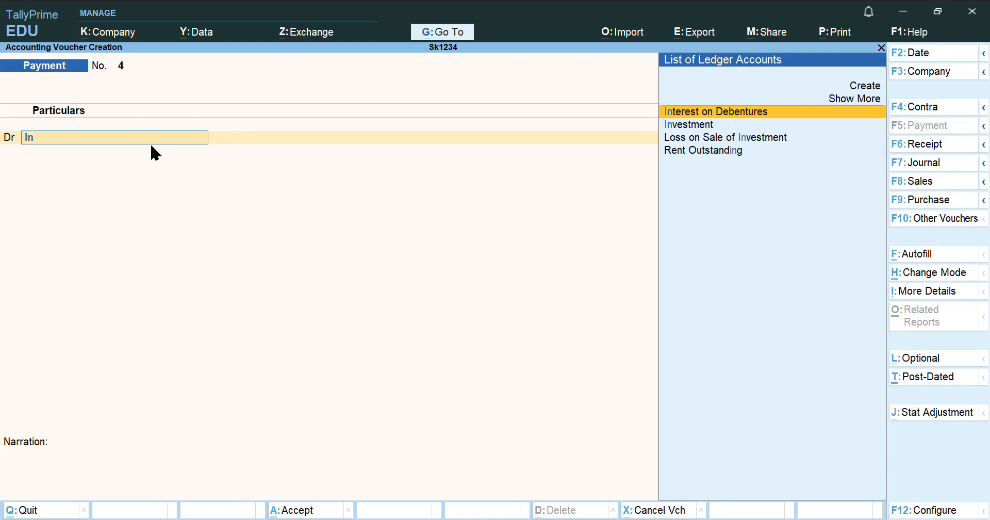
{"action": "key", "text": "Return"}
{"action": "type", "text": "3000"}
{"action": "key", "text": "Return"}
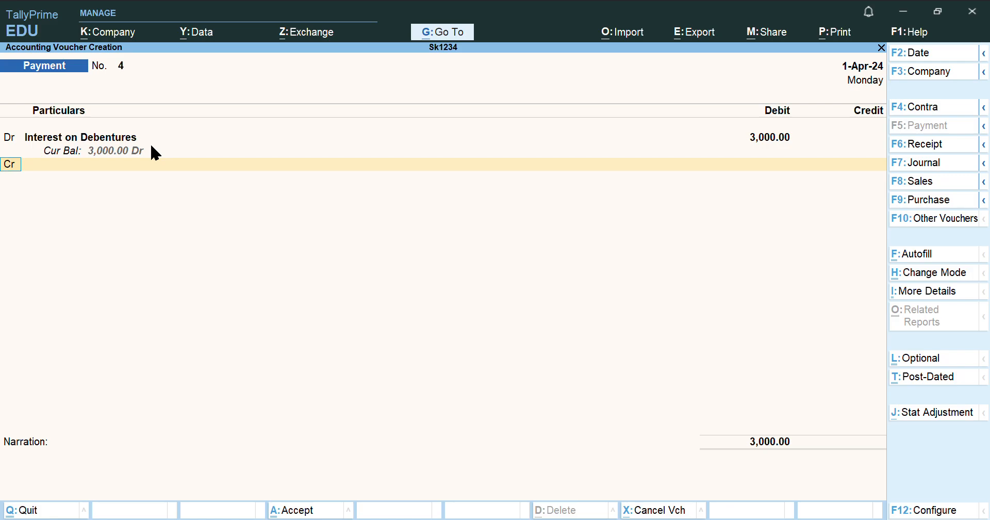
Credit Cash with 3,000 and save Payment No. 4
{"action": "key", "text": "Return"}
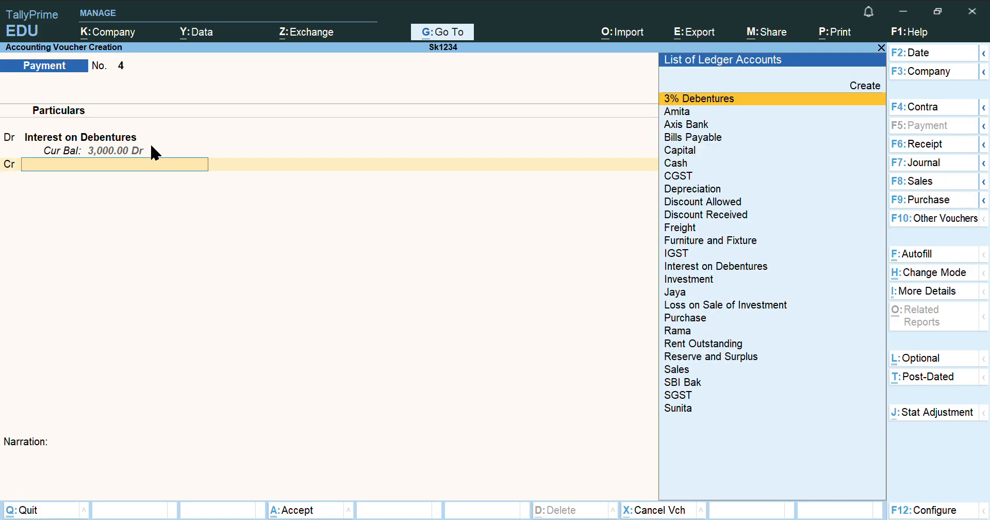
{"action": "type", "text": "Ca"}
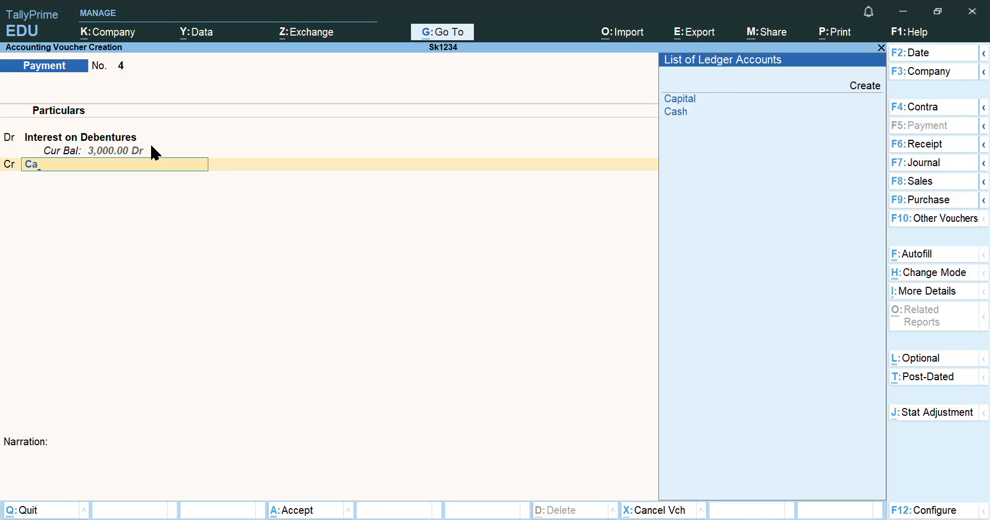
{"action": "key", "text": "Down"}
{"action": "key", "text": "Return"}
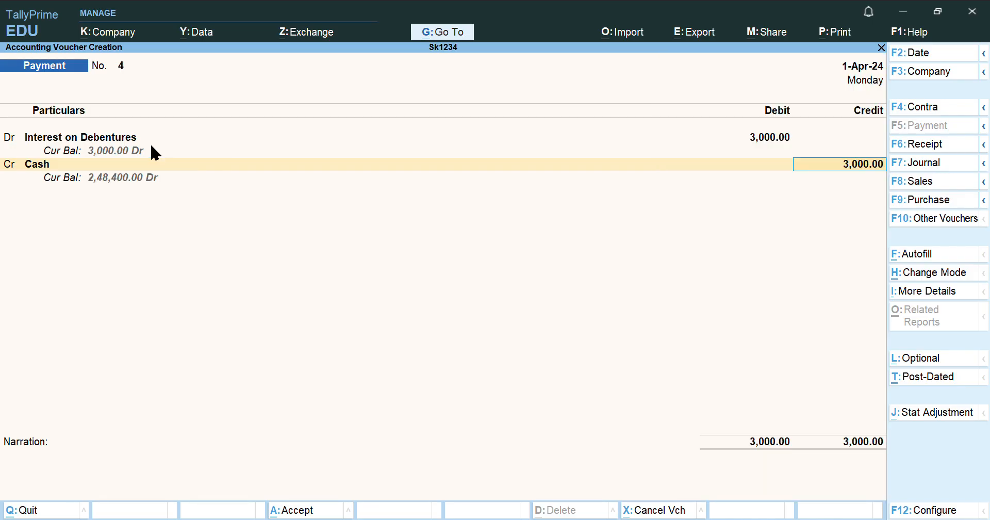
{"action": "key", "text": "Return"}
{"action": "key", "text": "Return"}
{"action": "key", "text": "Return"}
{"action": "key", "text": "Return"}
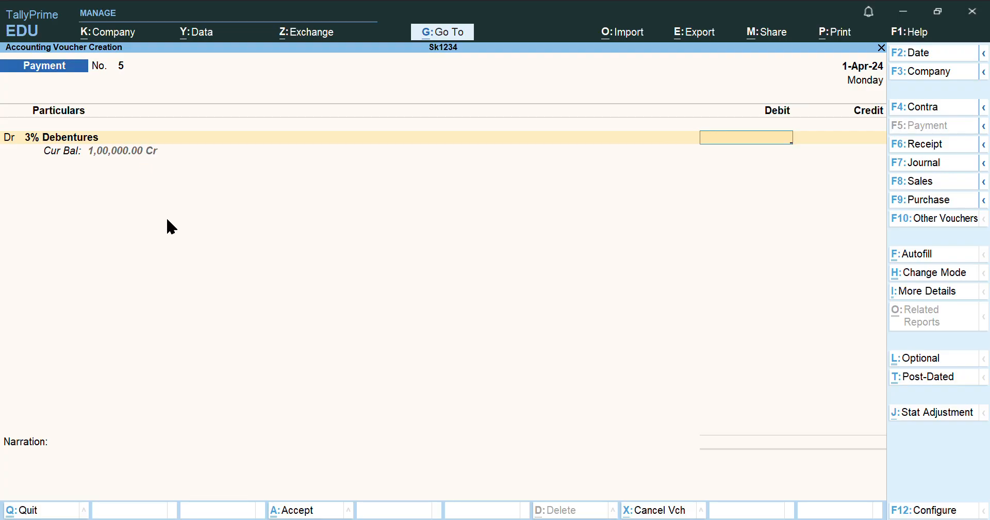
{"action": "key", "text": "BackSpace"}
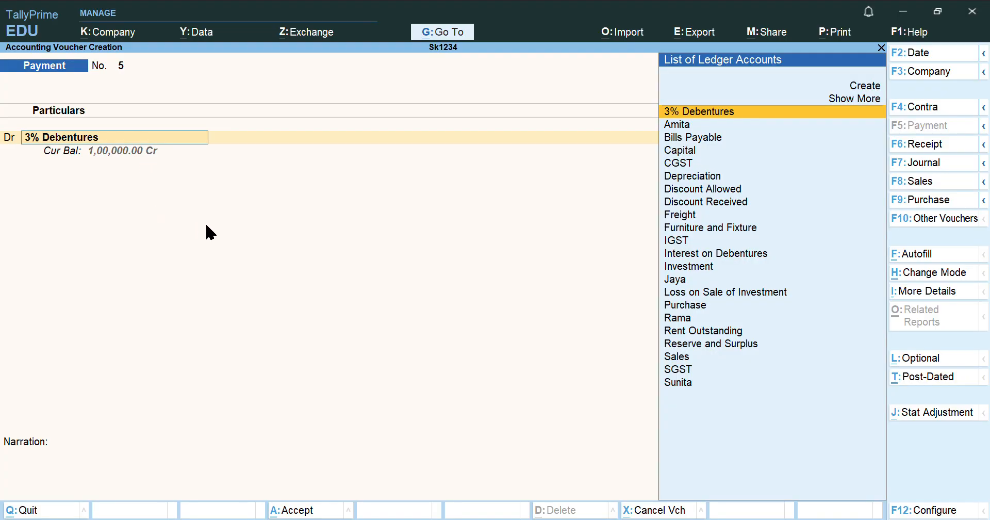
{"action": "left_click", "coordinate": [555, 519]}
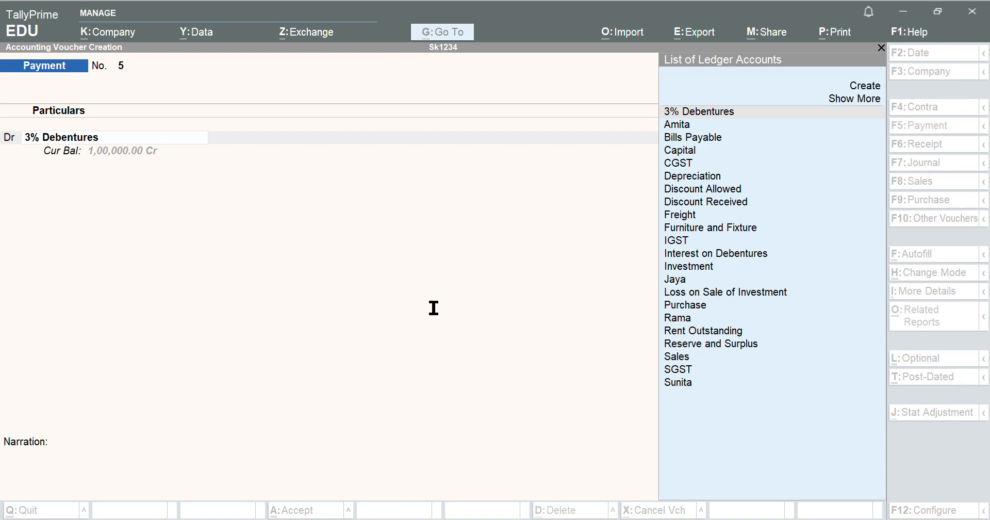
{"action": "left_click", "coordinate": [534, 519]}
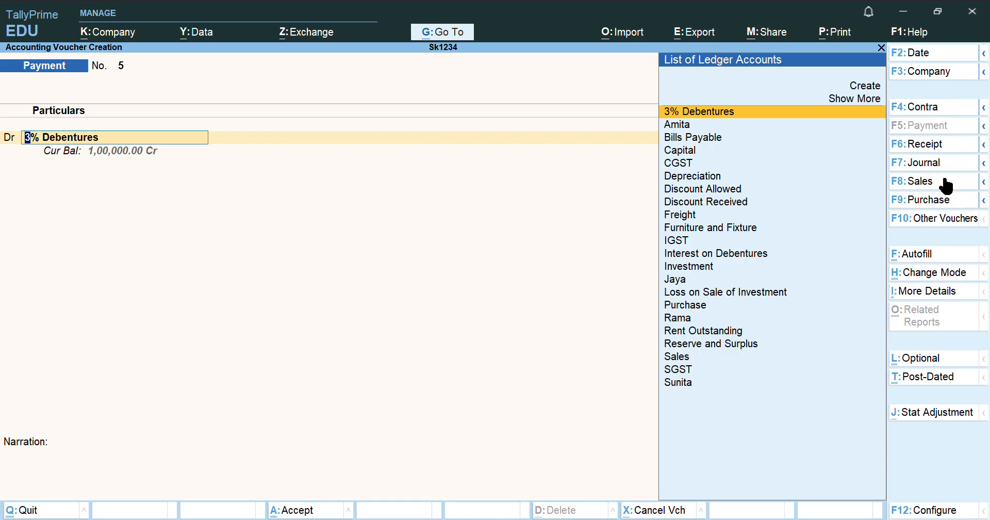
Start a Journal voucher debiting Depreciation with 1,00,000
{"action": "left_click", "coordinate": [930, 162]}
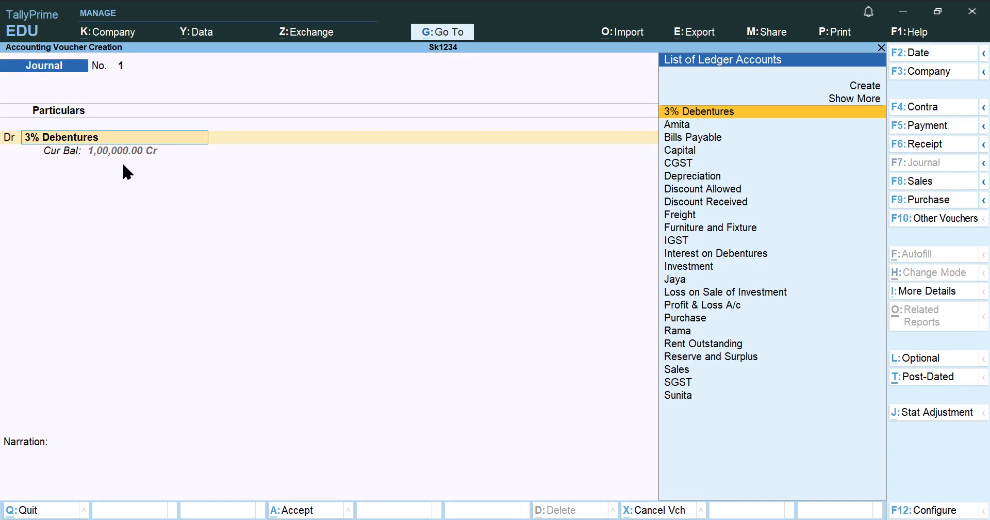
{"action": "type", "text": "De"}
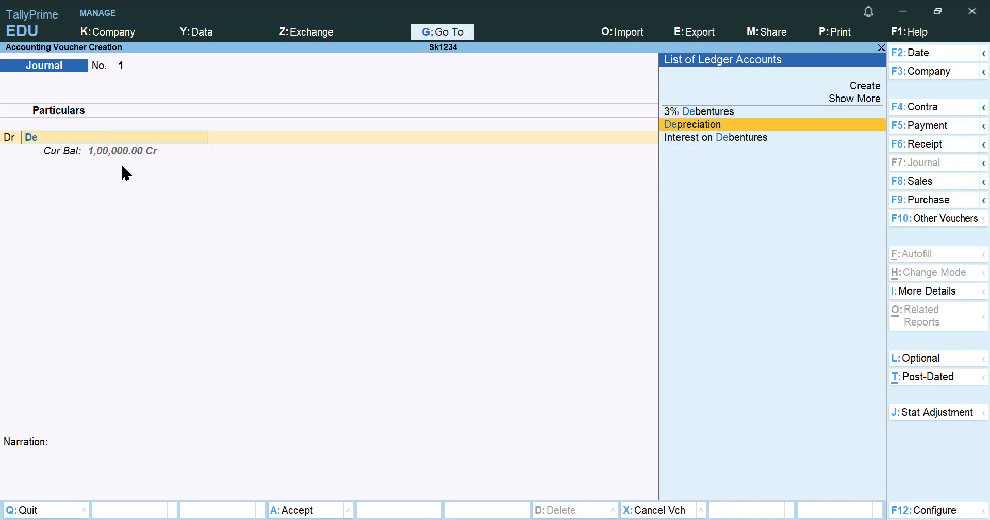
{"action": "key", "text": "Return"}
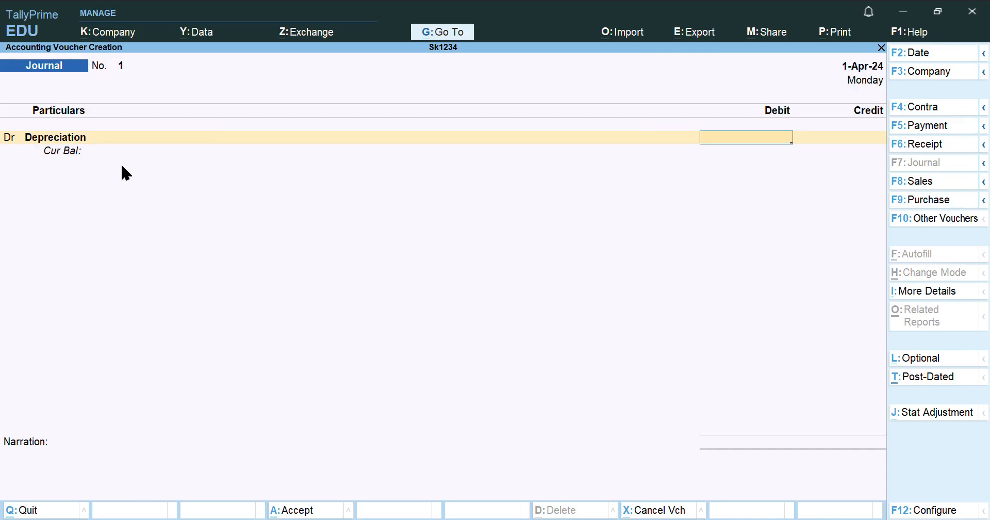
{"action": "type", "text": "100000"}
{"action": "key", "text": "Return"}
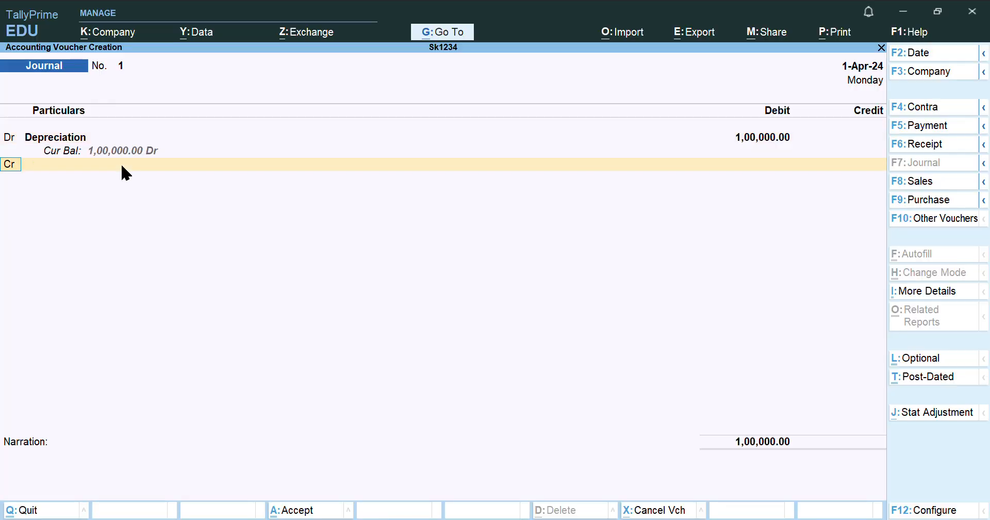
Credit Furniture and Fixture, save Journal No. 1, and quit voucher entry
{"action": "key", "text": "Return"}
{"action": "type", "text": "Fu"}
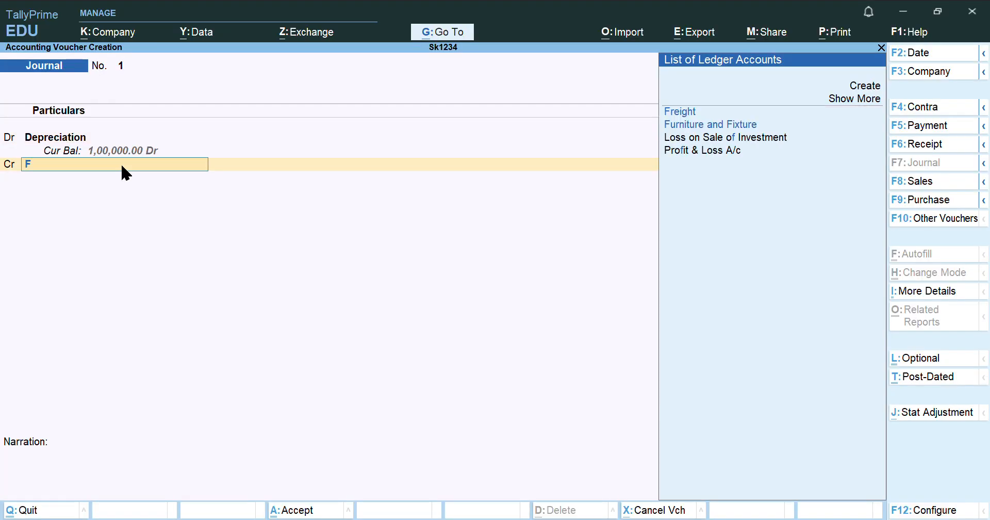
{"action": "key", "text": "Return"}
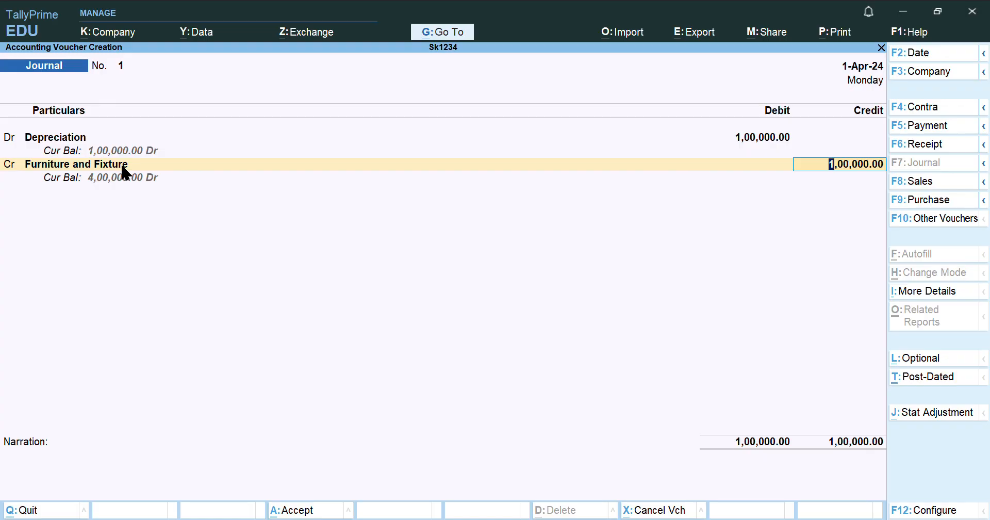
{"action": "key", "text": "Return"}
{"action": "key", "text": "Return"}
{"action": "key", "text": "Return"}
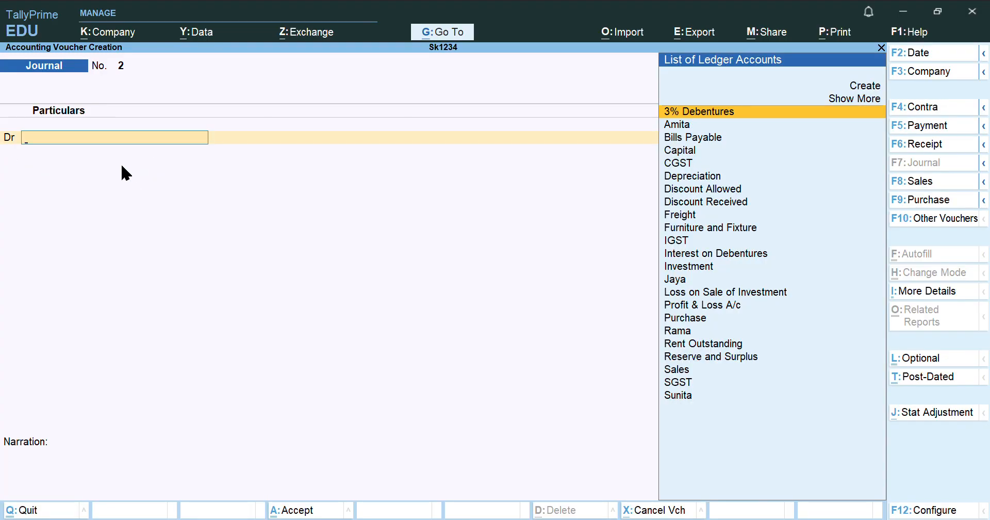
{"action": "key", "text": "Escape"}
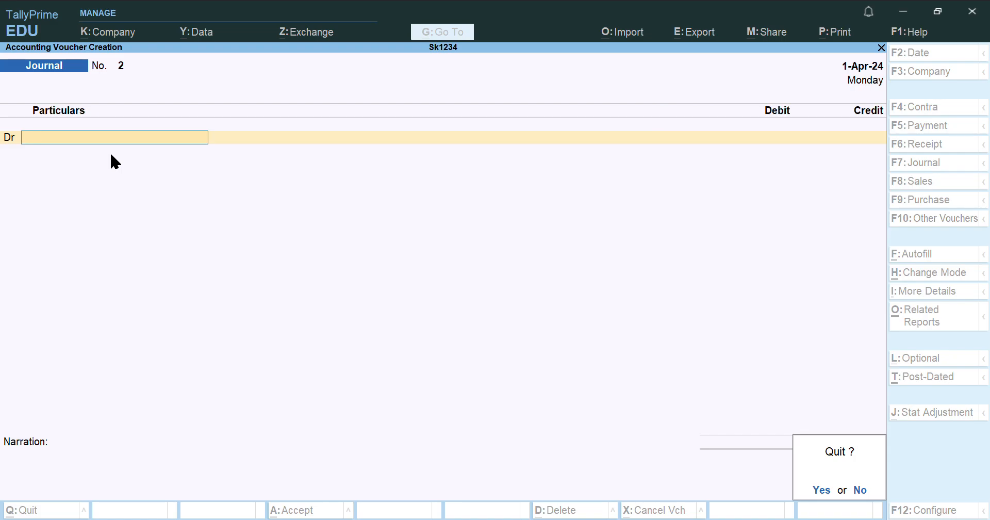
{"action": "key", "text": "Return"}
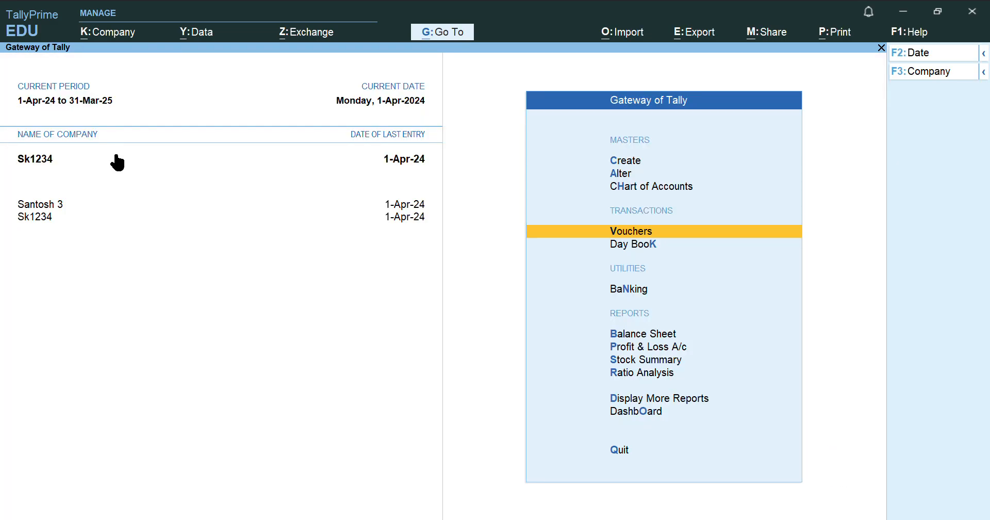
{"action": "left_click", "coordinate": [652, 246]}
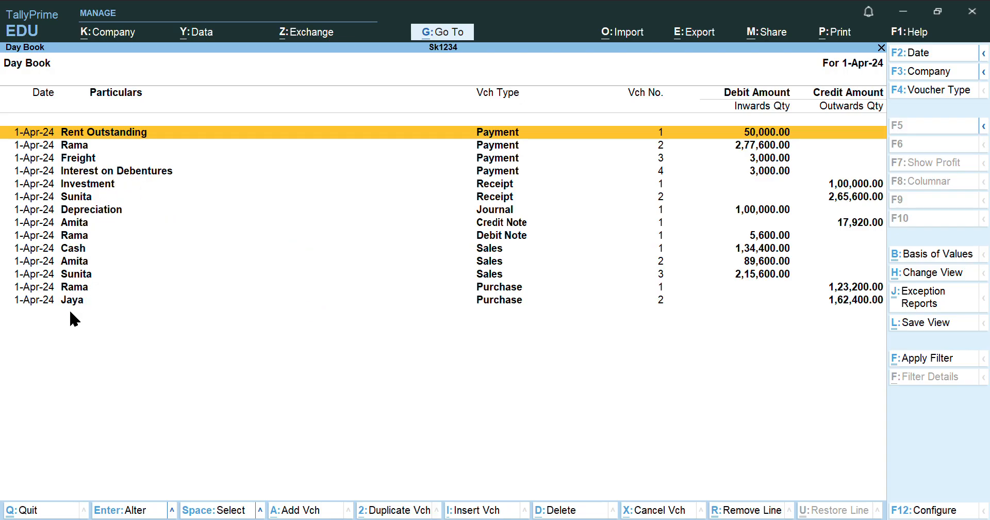
{"action": "key", "text": "Escape"}
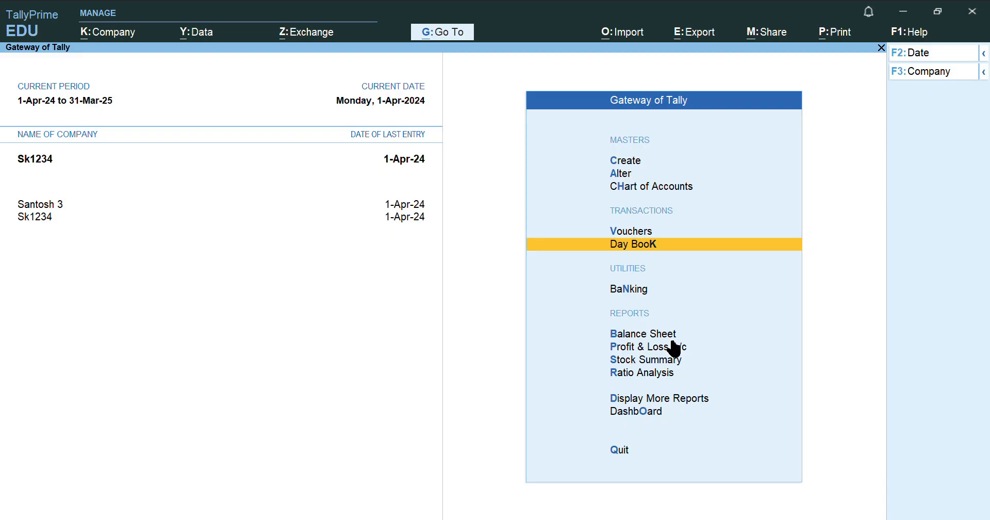
Open the Balance Sheet as at 1-Apr-24, expand its sub-groups, and open Export
{"action": "left_click", "coordinate": [653, 334]}
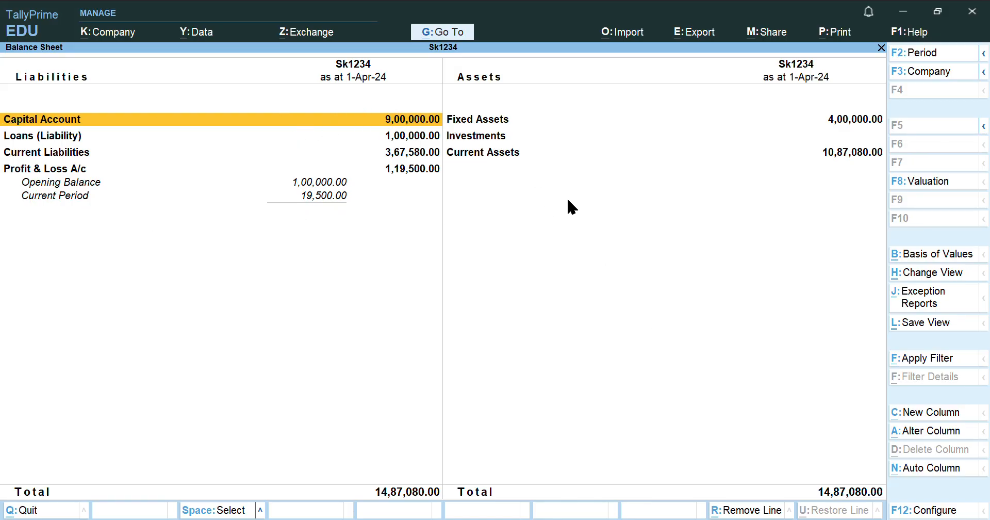
{"action": "key", "text": "alt"}
{"action": "key", "text": "alt"}
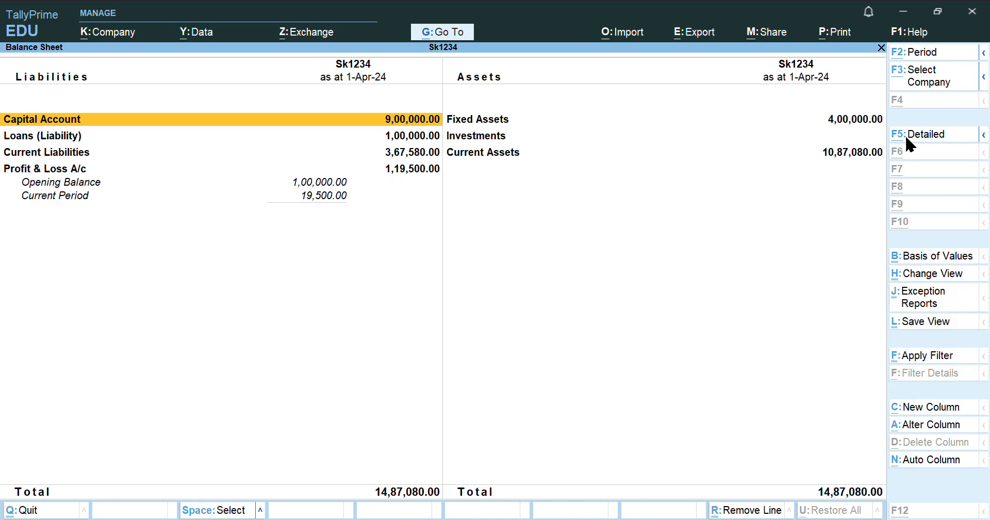
{"action": "left_click", "coordinate": [941, 135]}
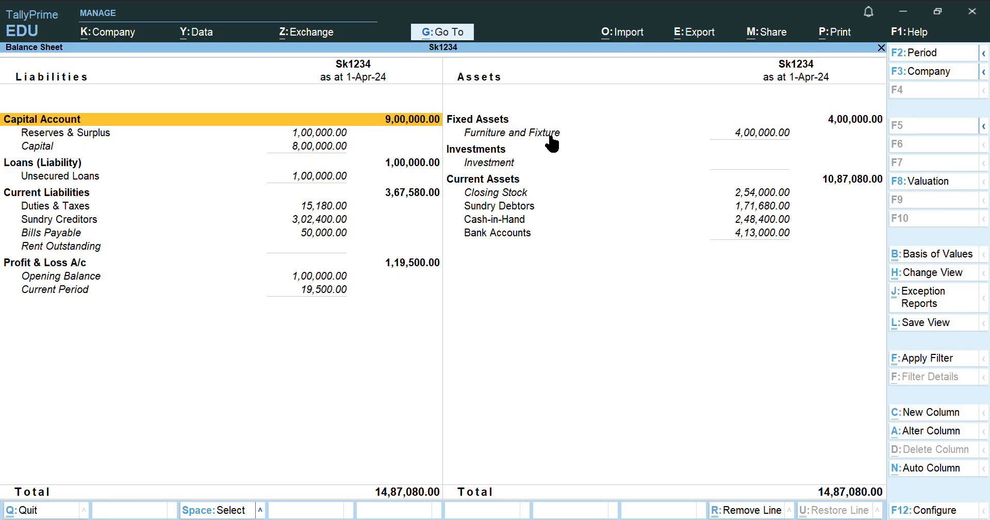
{"action": "left_click", "coordinate": [702, 35]}
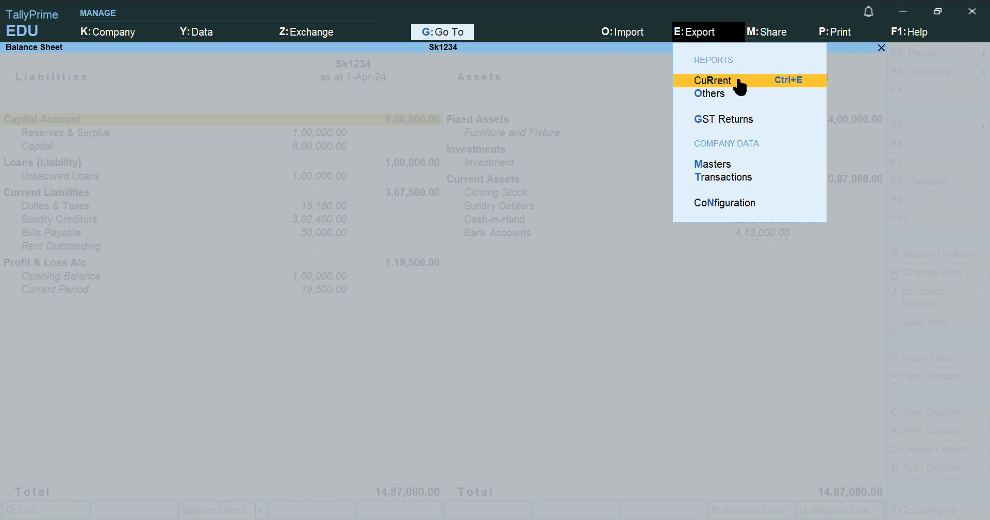
Export the current Balance Sheet and keep PDF as the file format in Configure
{"action": "left_click", "coordinate": [733, 81]}
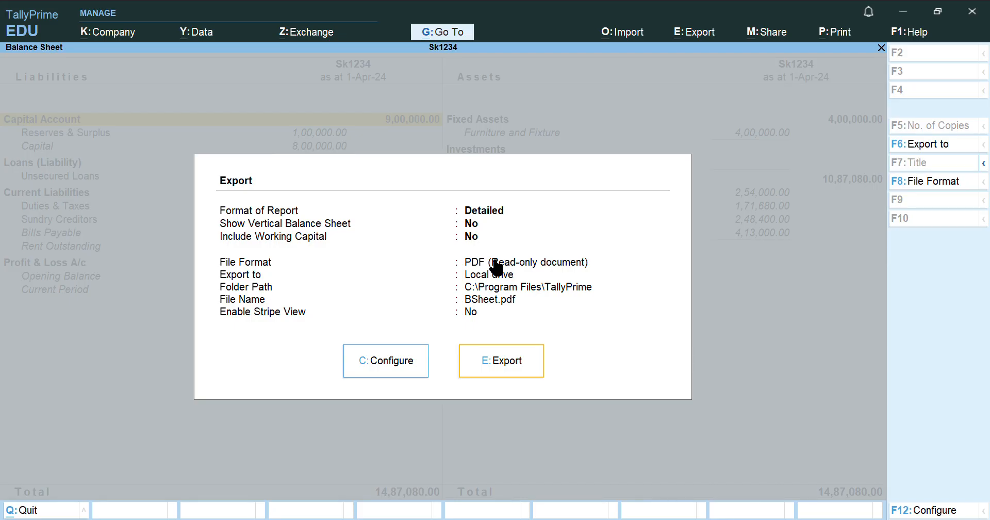
{"action": "left_click", "coordinate": [412, 365]}
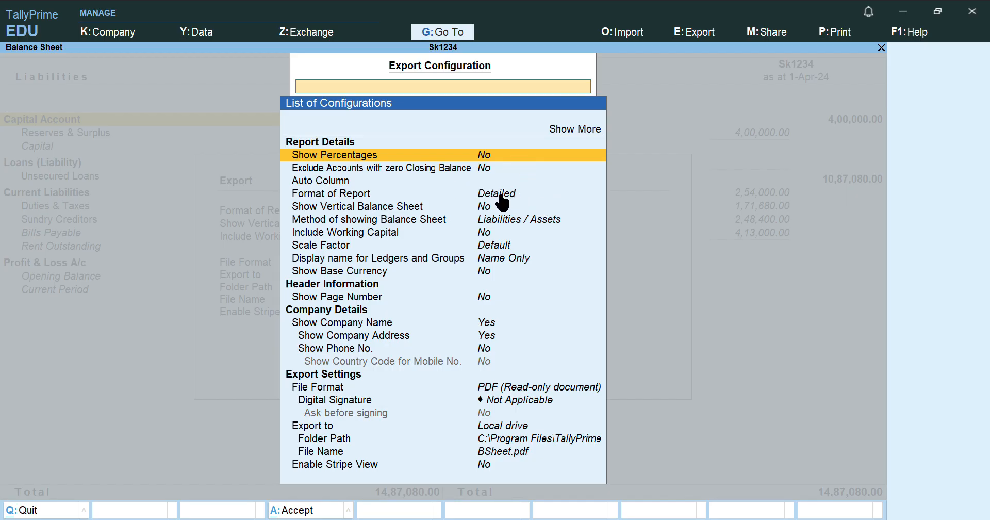
{"action": "key", "text": "Down"}
{"action": "key", "text": "Down"}
{"action": "key", "text": "Down"}
{"action": "key", "text": "Down"}
{"action": "key", "text": "Down"}
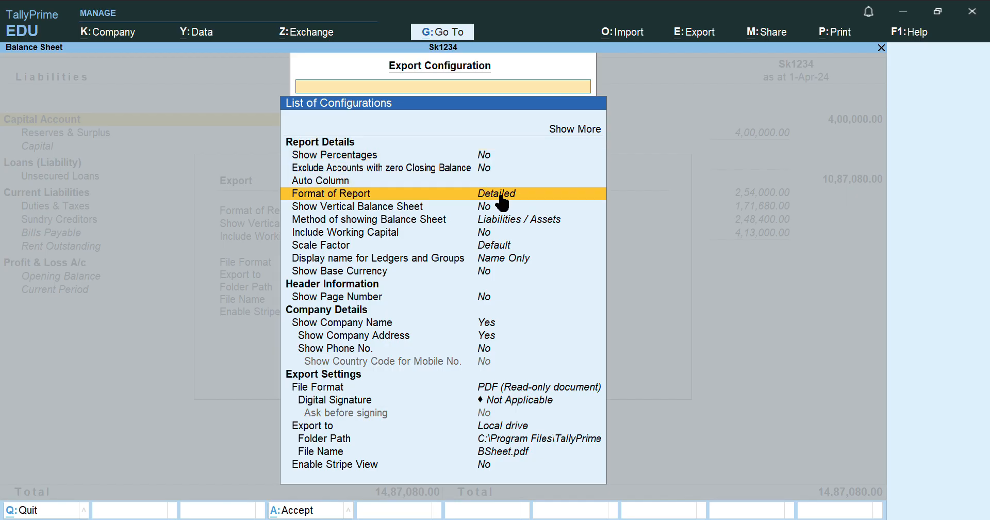
{"action": "key", "text": "Down"}
{"action": "key", "text": "Down"}
{"action": "key", "text": "Down"}
{"action": "key", "text": "Down"}
{"action": "key", "text": "Down"}
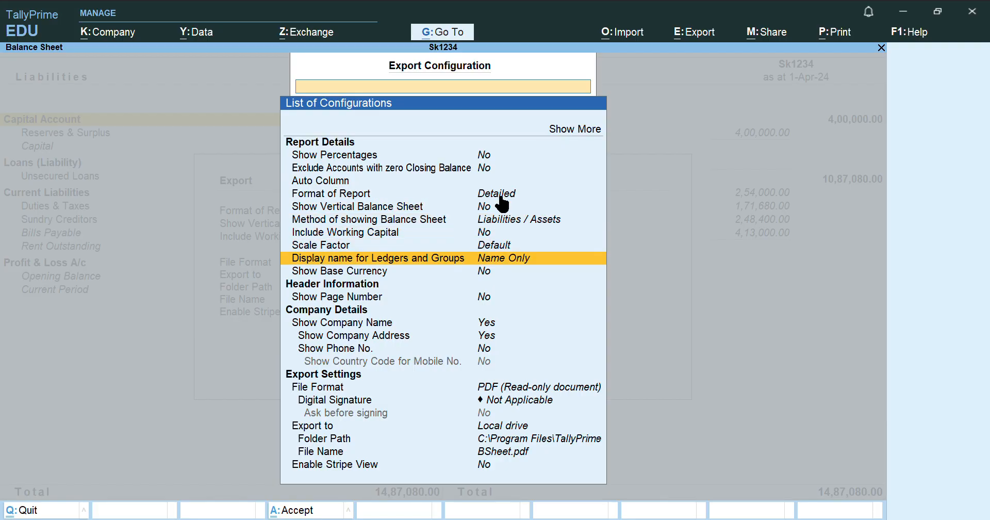
{"action": "key", "text": "Down"}
{"action": "key", "text": "Down"}
{"action": "key", "text": "Down"}
{"action": "key", "text": "Down"}
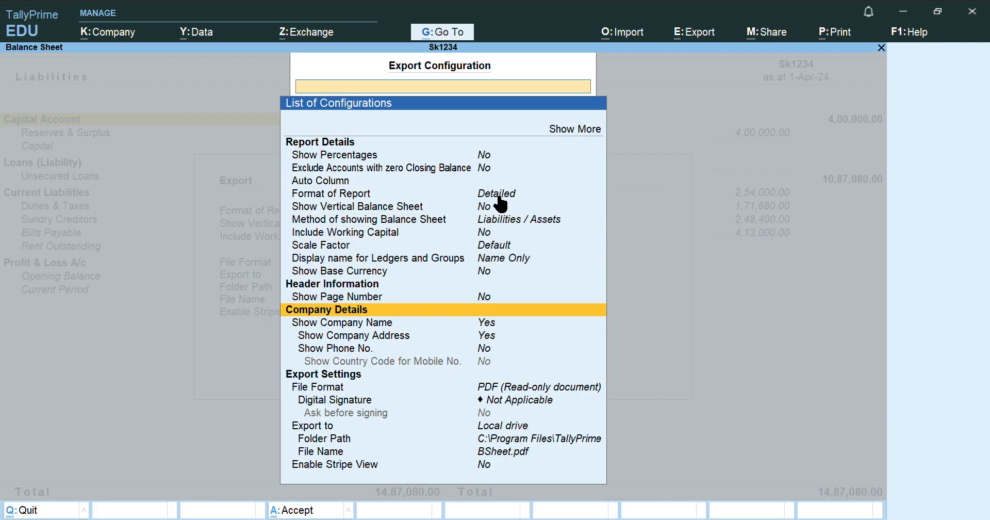
{"action": "key", "text": "Down"}
{"action": "key", "text": "Down"}
{"action": "key", "text": "Down"}
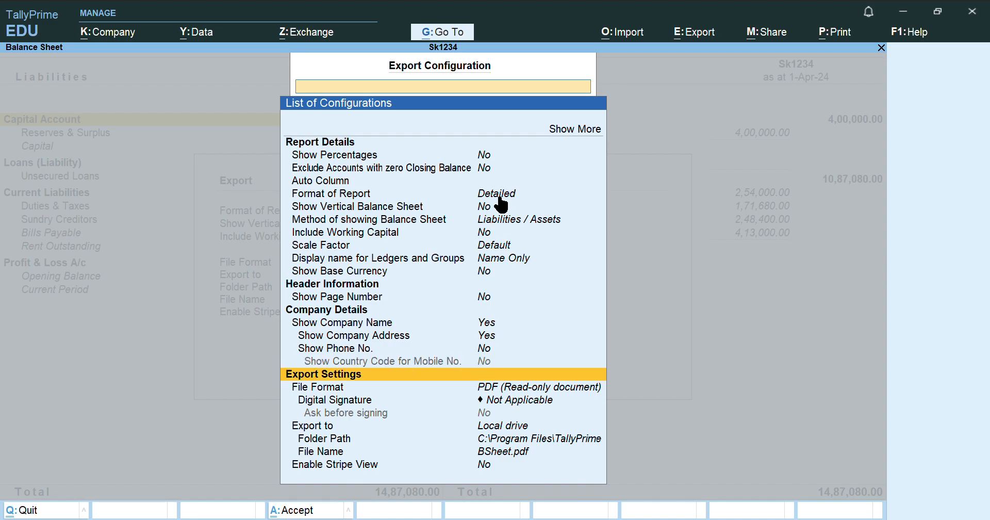
{"action": "key", "text": "Down"}
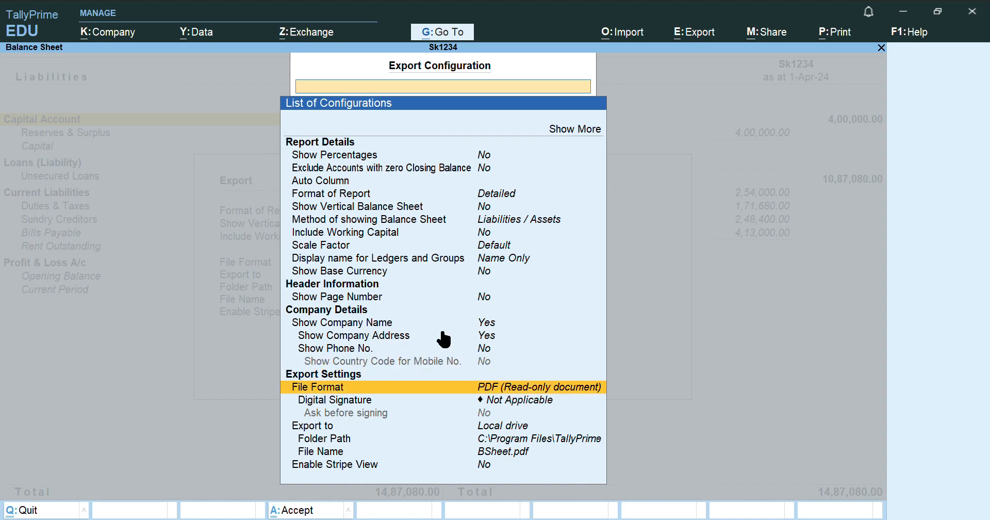
{"action": "left_click", "coordinate": [491, 390]}
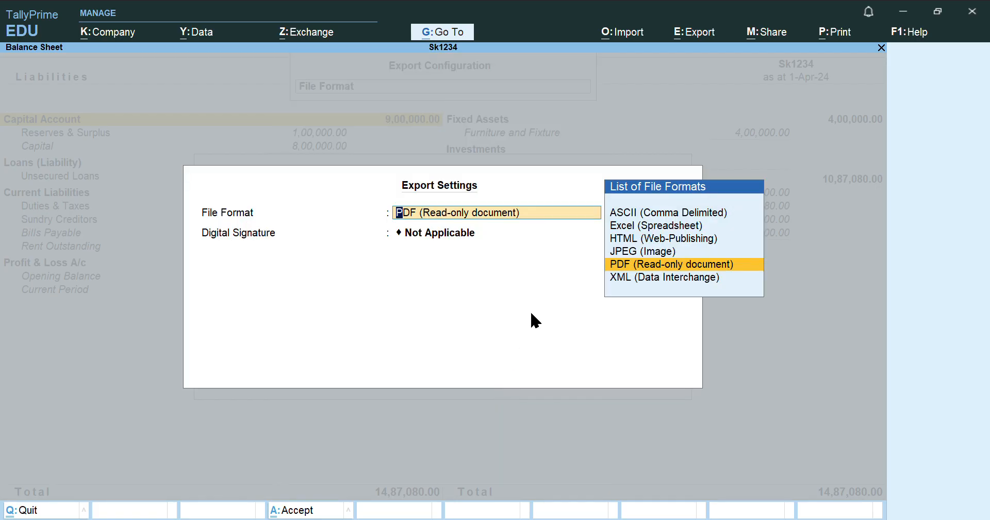
{"action": "left_click", "coordinate": [634, 265]}
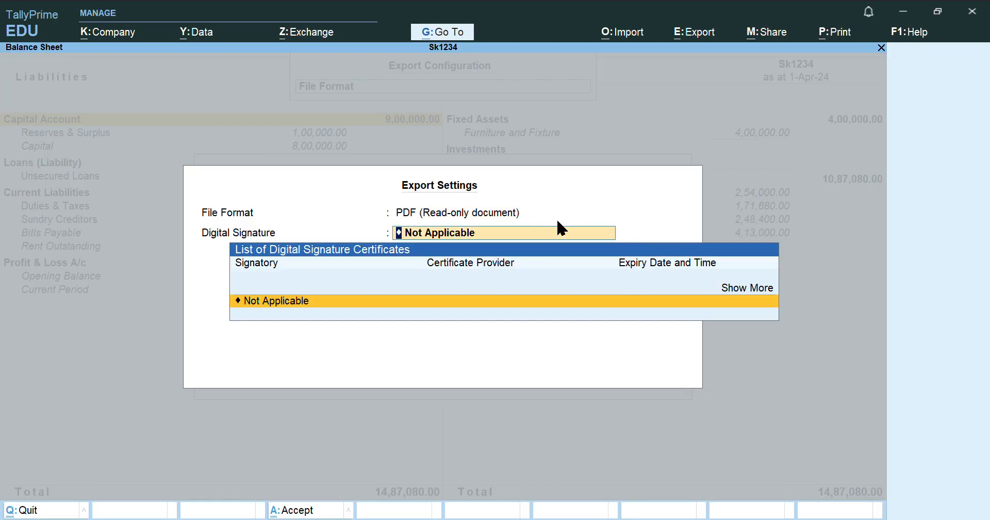
Review the remaining export settings and export, overwriting BSheet.pdf
{"action": "key", "text": "Escape"}
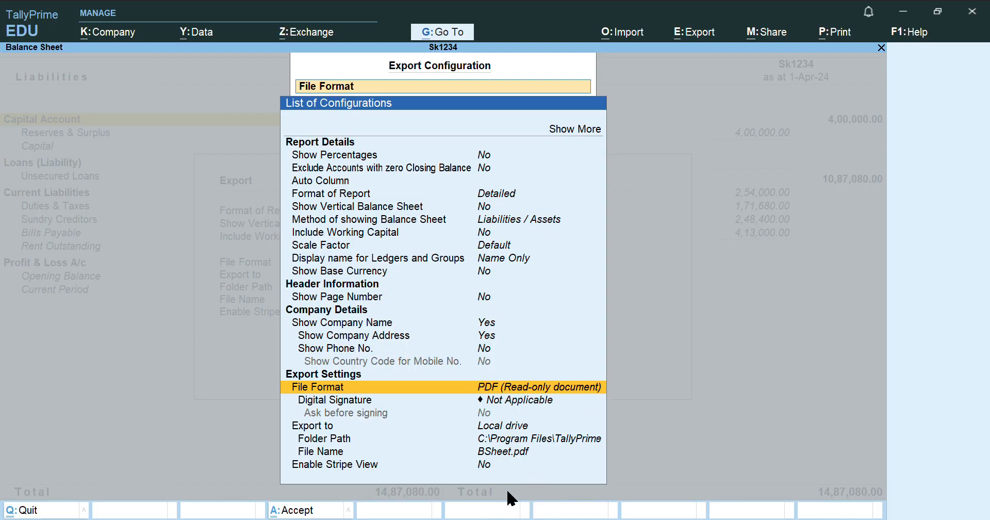
{"action": "key", "text": "Down"}
{"action": "key", "text": "Down"}
{"action": "key", "text": "Down"}
{"action": "key", "text": "Down"}
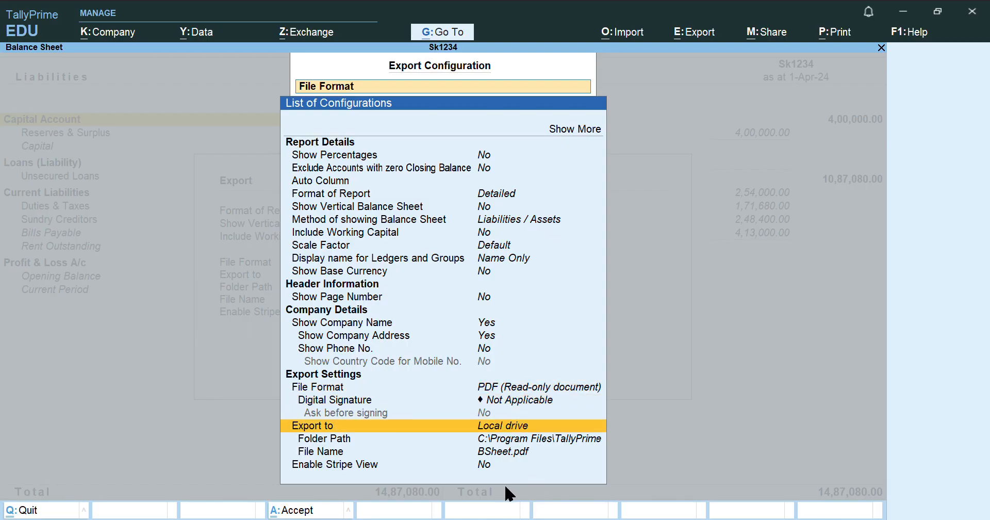
{"action": "key", "text": "Down"}
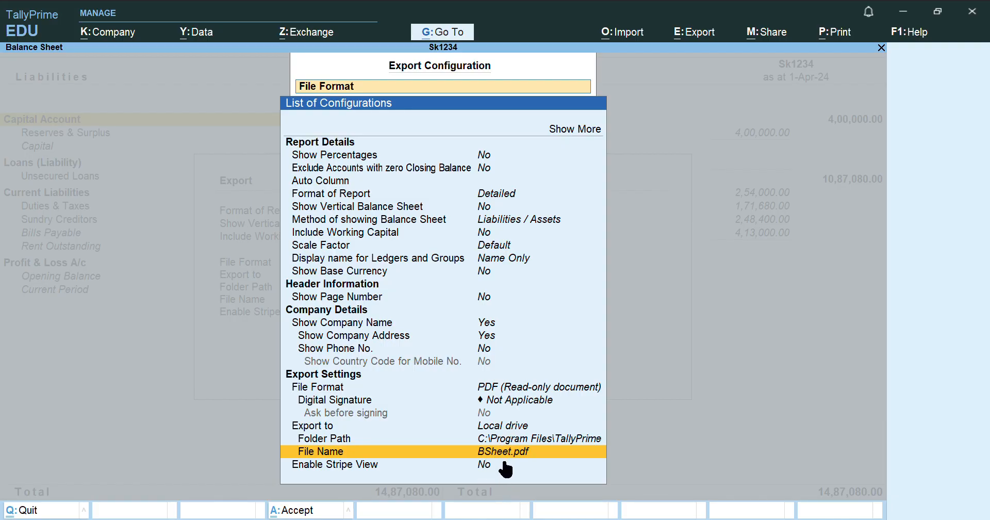
{"action": "left_click", "coordinate": [506, 468]}
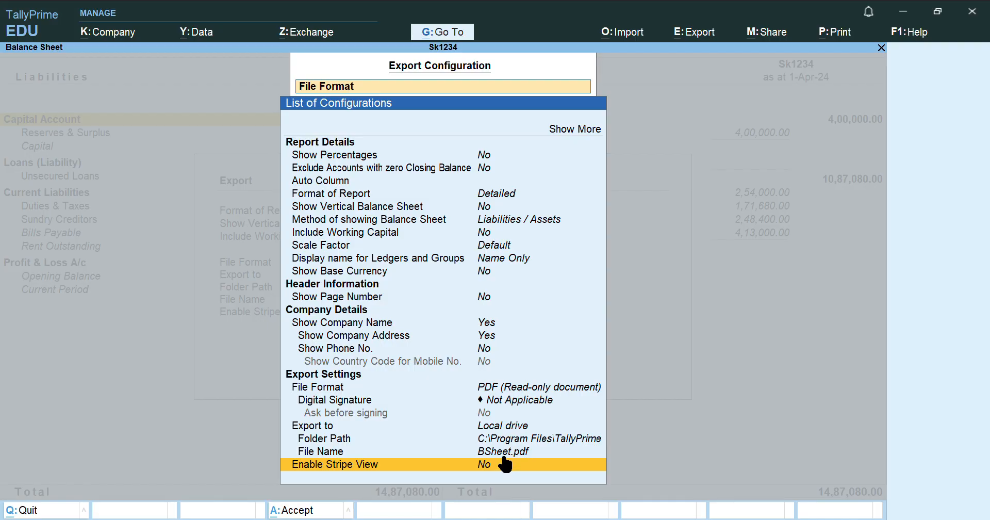
{"action": "key", "text": "Escape"}
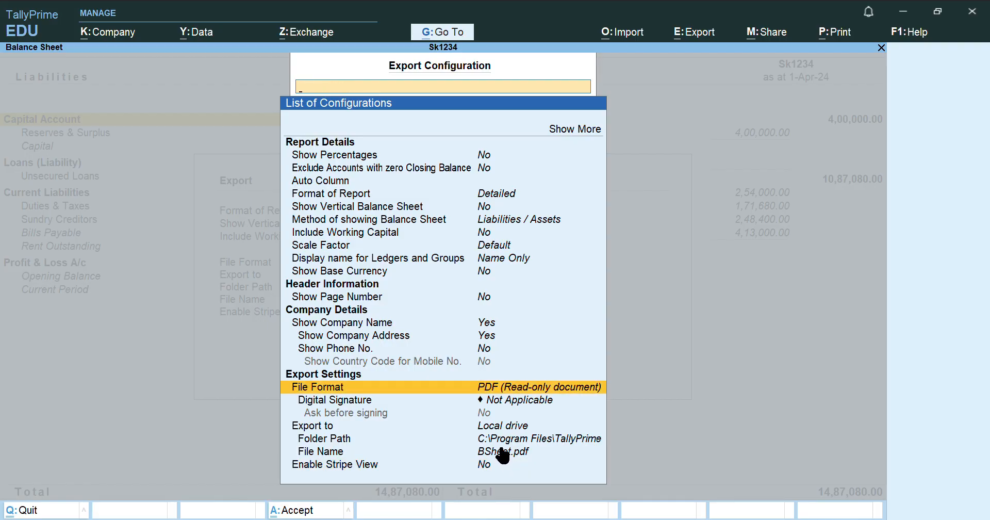
{"action": "key", "text": "Escape"}
{"action": "left_click", "coordinate": [490, 364]}
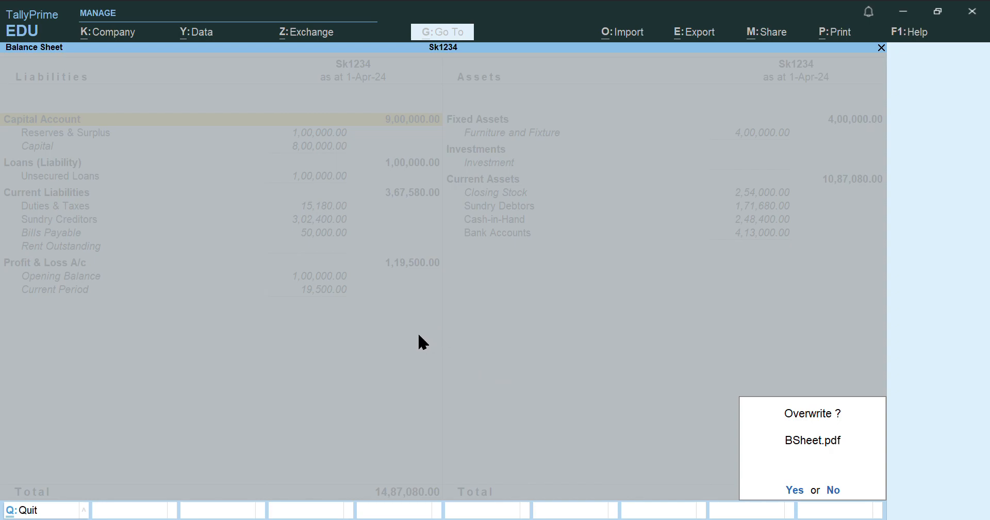
{"action": "left_click", "coordinate": [795, 490]}
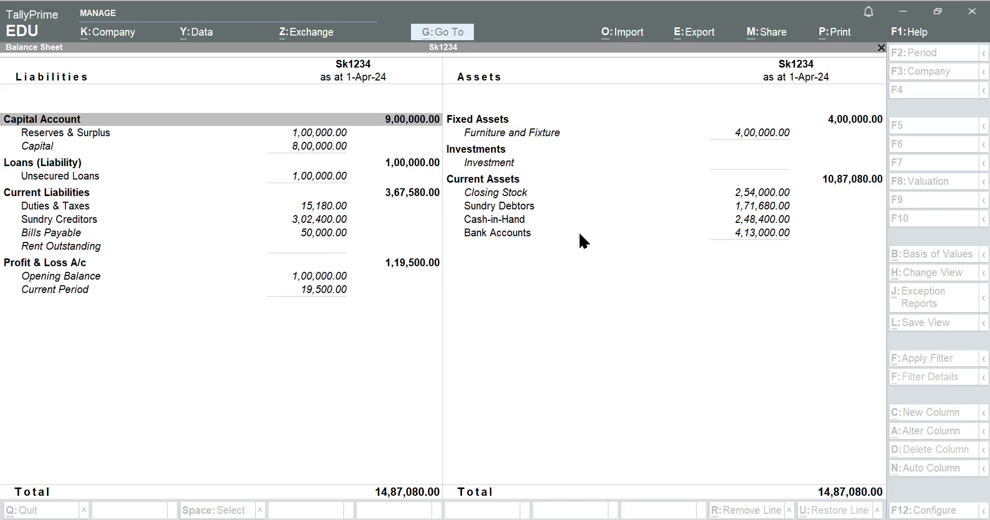
Close the Balance Sheet, open Ratio Analysis, and choose Export > Current
{"action": "left_click", "coordinate": [904, 10]}
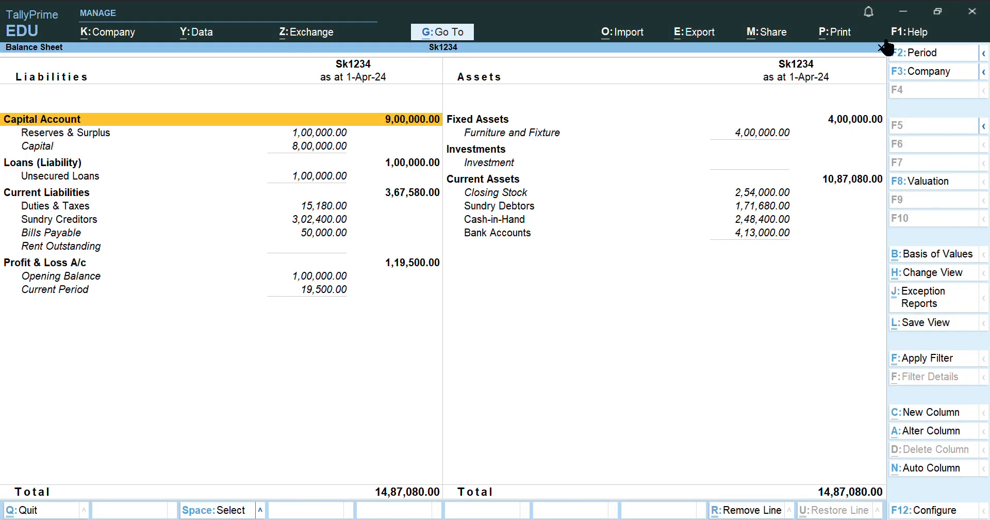
{"action": "key", "text": "Escape"}
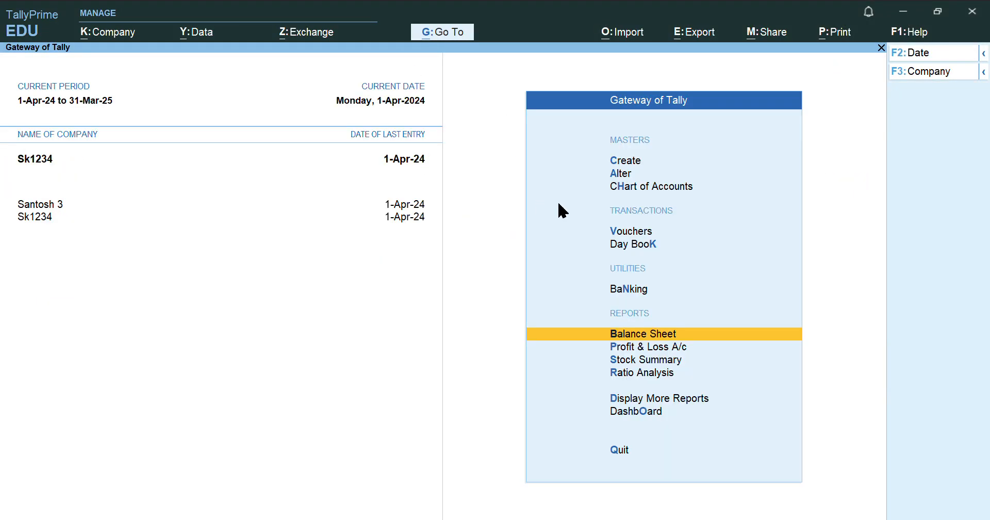
{"action": "left_click", "coordinate": [670, 374]}
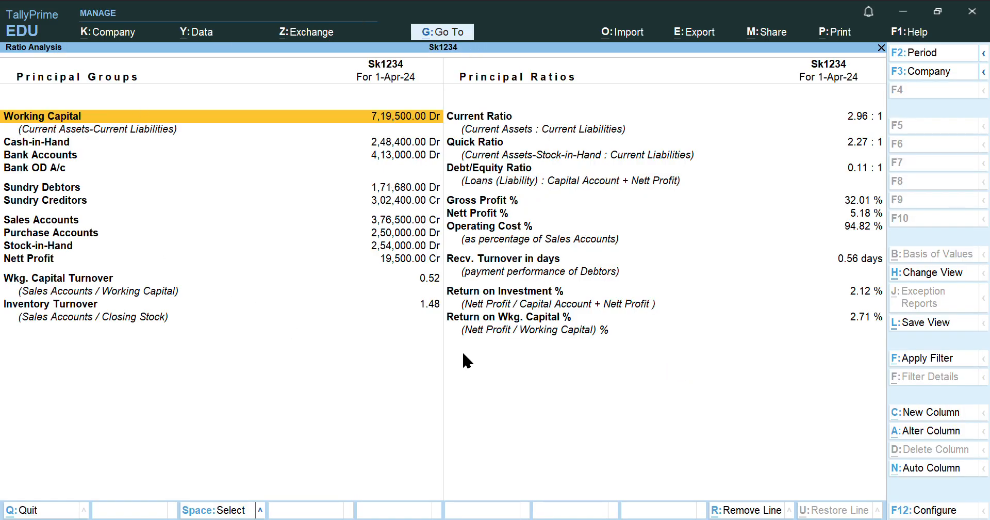
{"action": "left_click", "coordinate": [696, 41]}
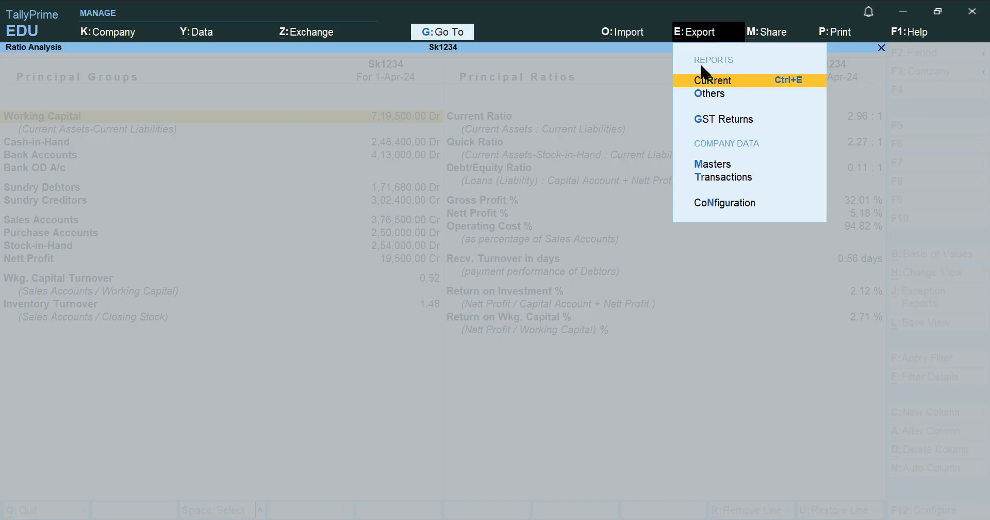
{"action": "left_click", "coordinate": [714, 83]}
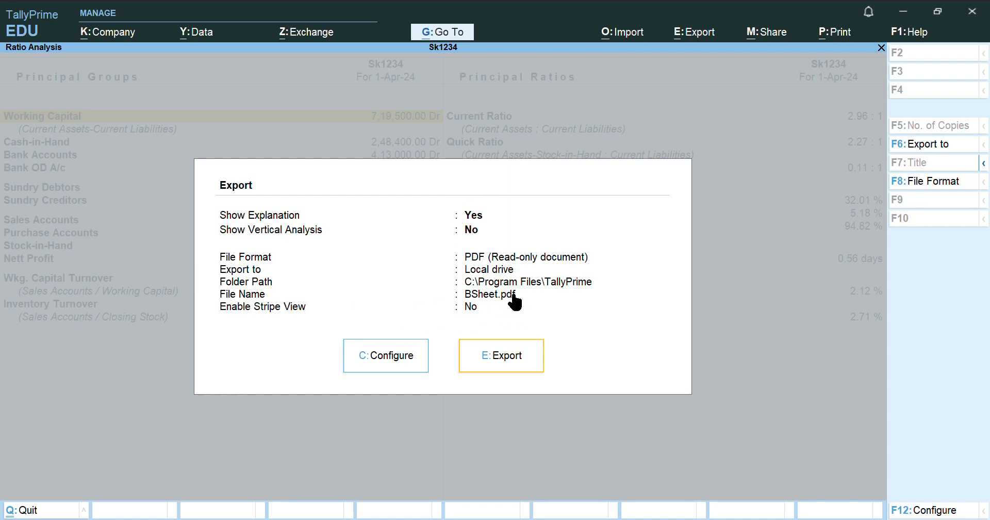
Set the export file name to 'Ratio analysis' in the configuration list
{"action": "left_click", "coordinate": [415, 356]}
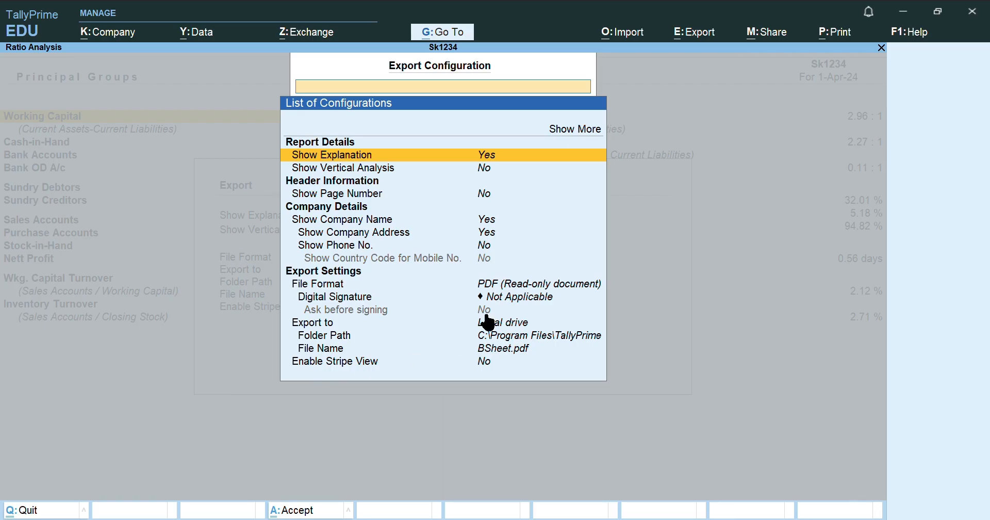
{"action": "key", "text": "Down"}
{"action": "key", "text": "Down"}
{"action": "key", "text": "Down"}
{"action": "key", "text": "Down"}
{"action": "key", "text": "Down"}
{"action": "key", "text": "Down"}
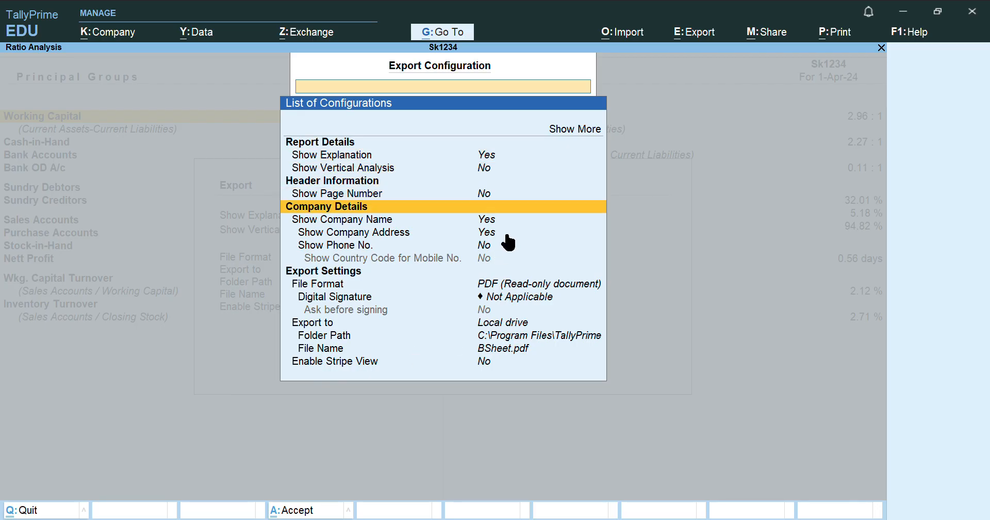
{"action": "key", "text": "Down"}
{"action": "key", "text": "Down"}
{"action": "key", "text": "Down"}
{"action": "key", "text": "Down"}
{"action": "key", "text": "Down"}
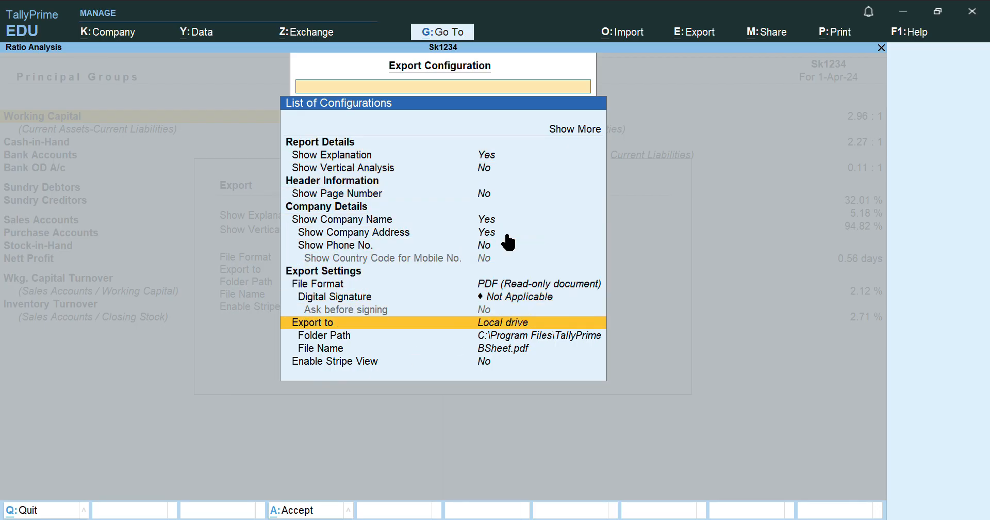
{"action": "key", "text": "Return"}
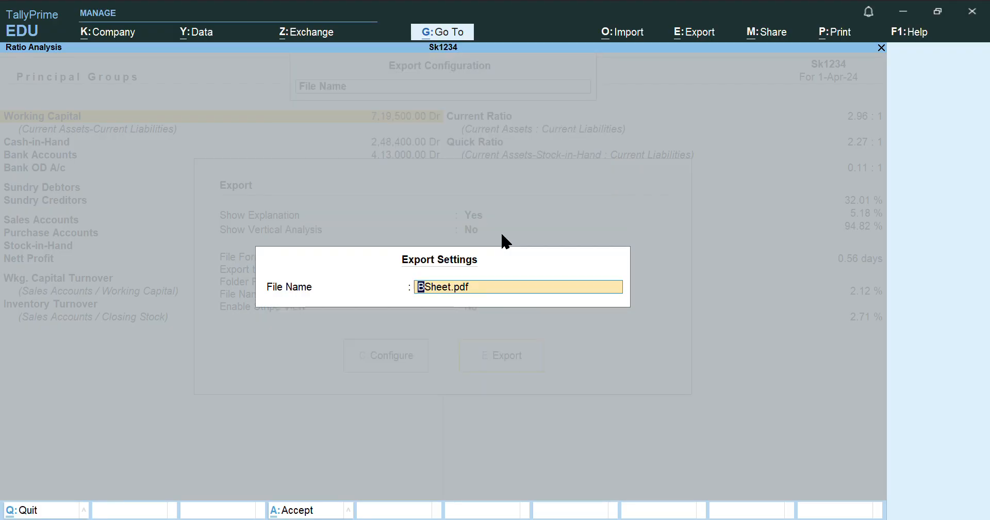
{"action": "type", "text": "Ratio analysis"}
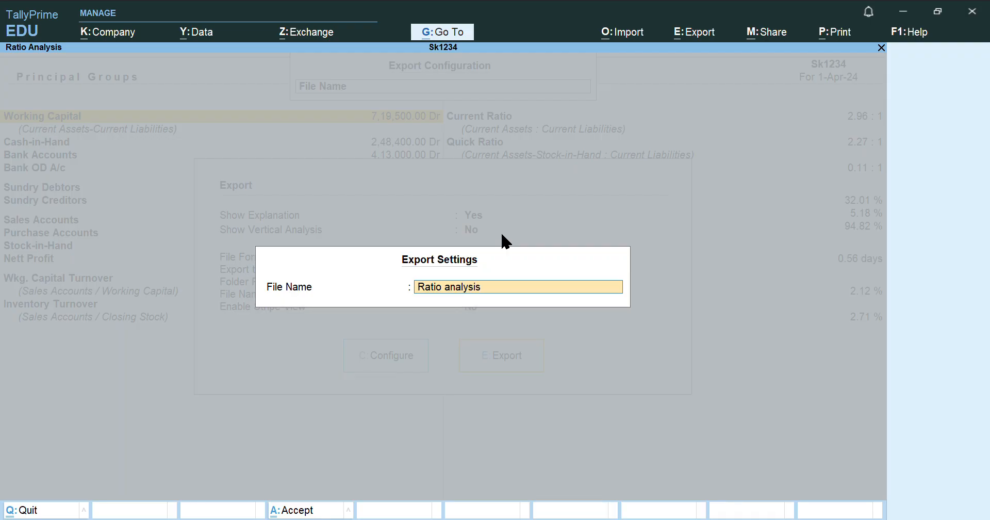
{"action": "key", "text": "Return"}
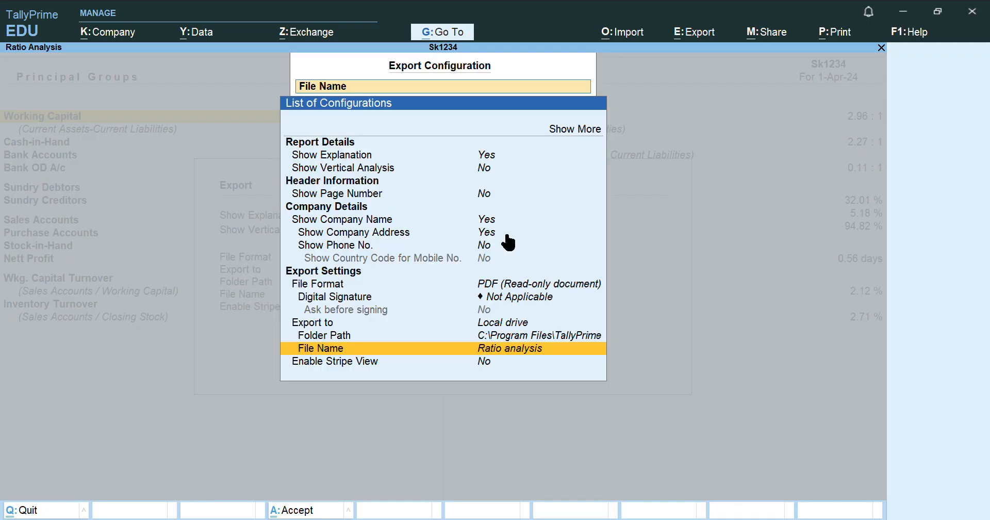
{"action": "key", "text": "Down"}
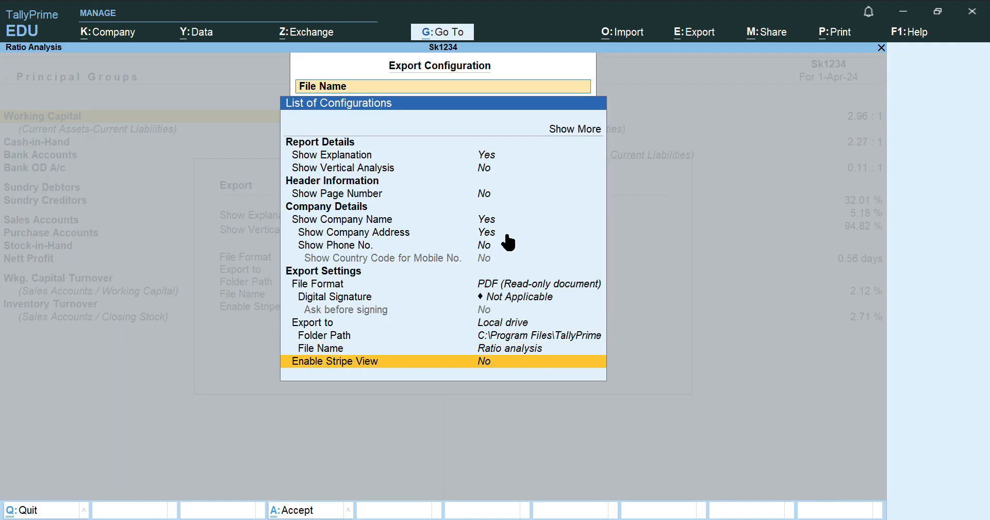
{"action": "key", "text": "Up"}
{"action": "key", "text": "Escape"}
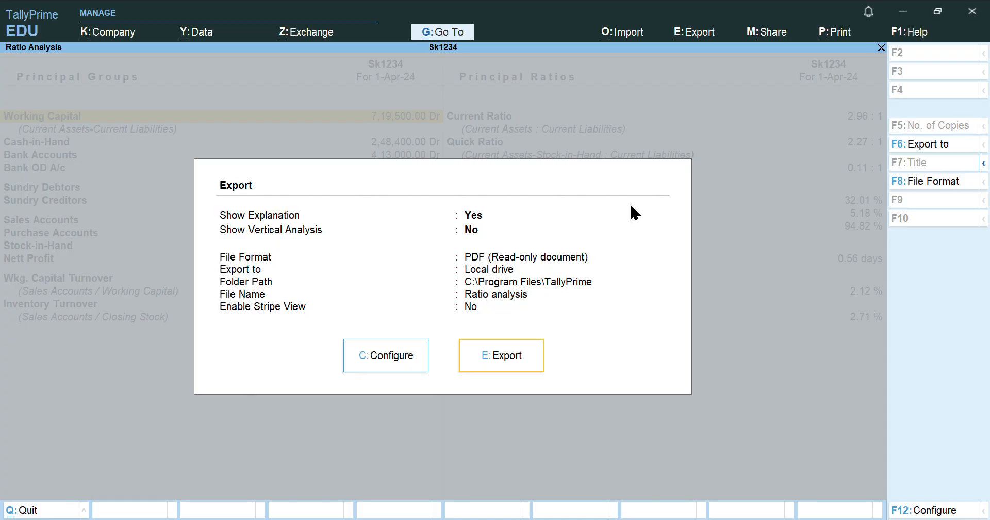
Export Ratio analysis.pdf, overwriting the existing file, and close the report
{"action": "left_click", "coordinate": [520, 361]}
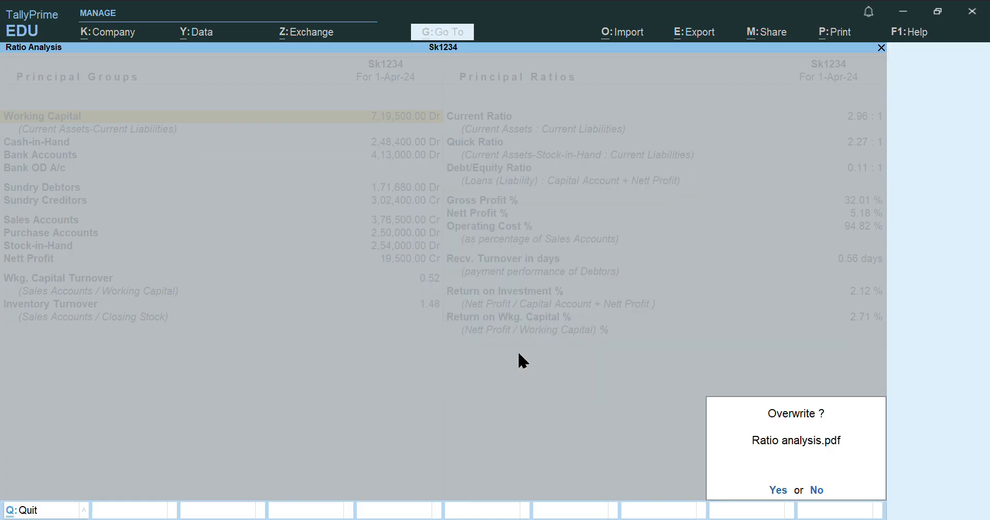
{"action": "left_click", "coordinate": [779, 490]}
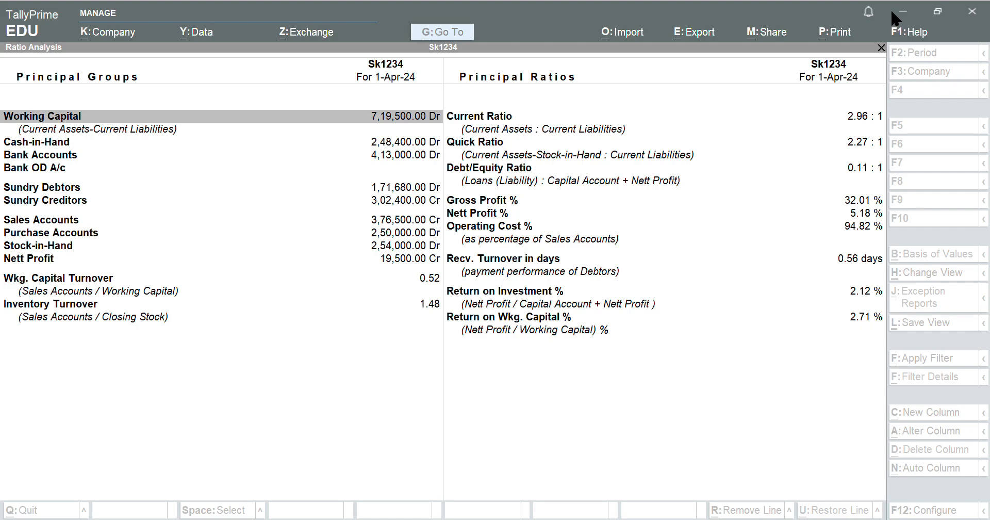
{"action": "key", "text": "Escape"}
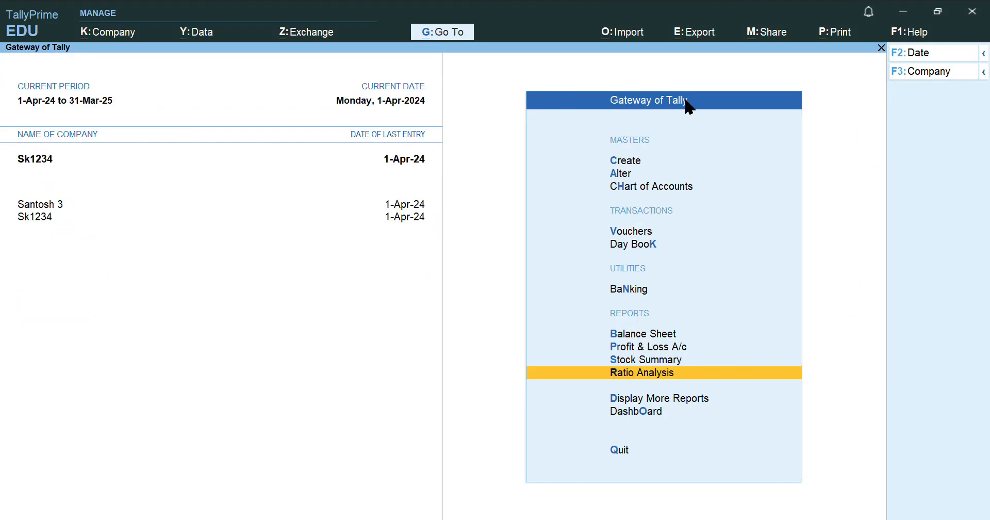
Open the Profit & Loss A/c in Detailed view
{"action": "left_click", "coordinate": [654, 348]}
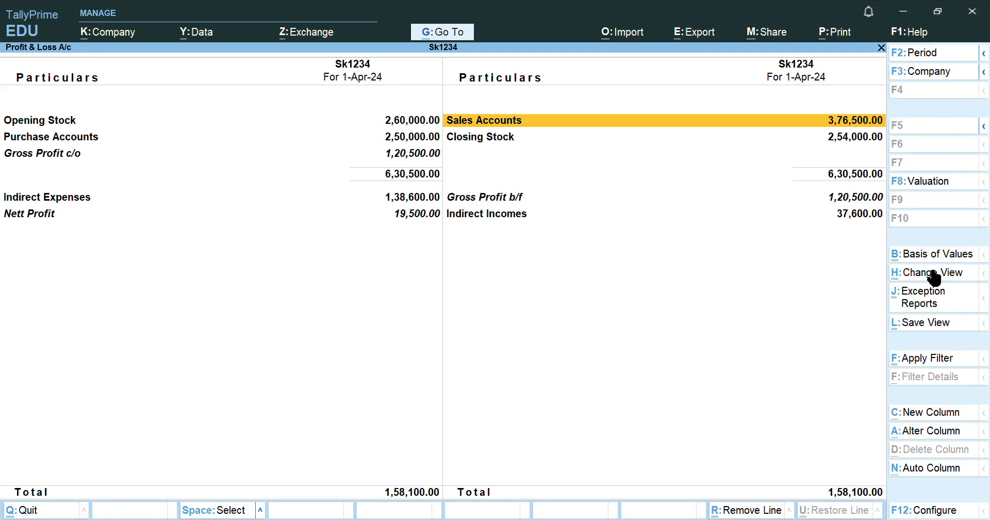
{"action": "key", "text": "alt"}
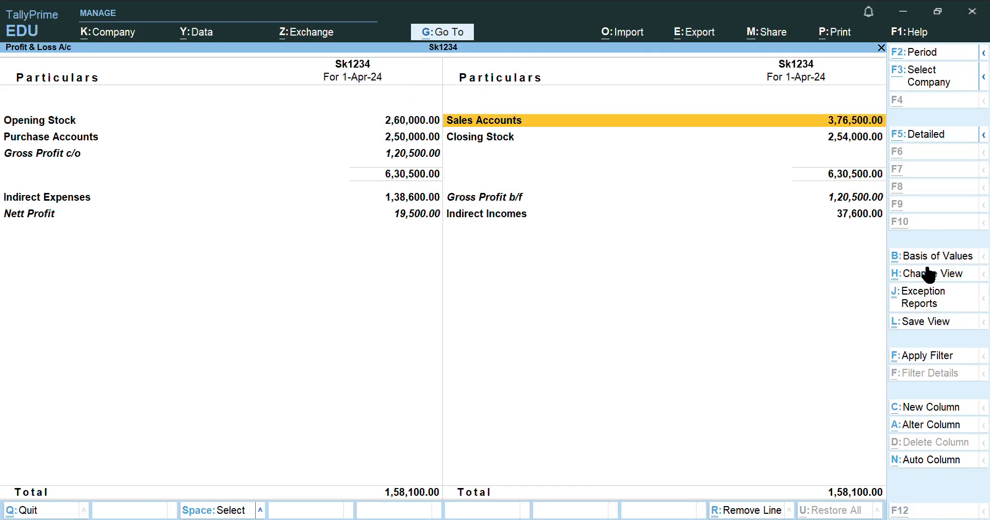
{"action": "left_click", "coordinate": [934, 134]}
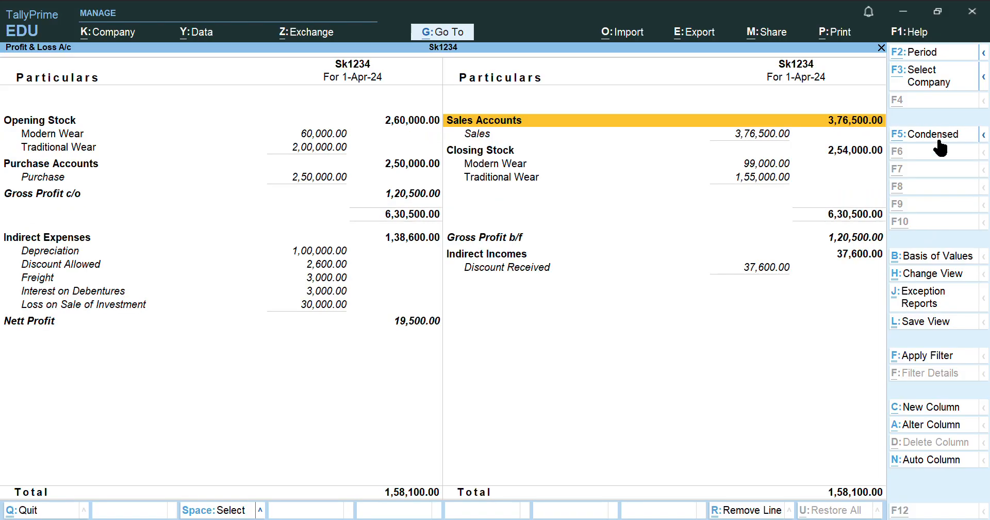
Export the current report as PandL.pdf, overwriting the old file, and close it
{"action": "left_click", "coordinate": [709, 32]}
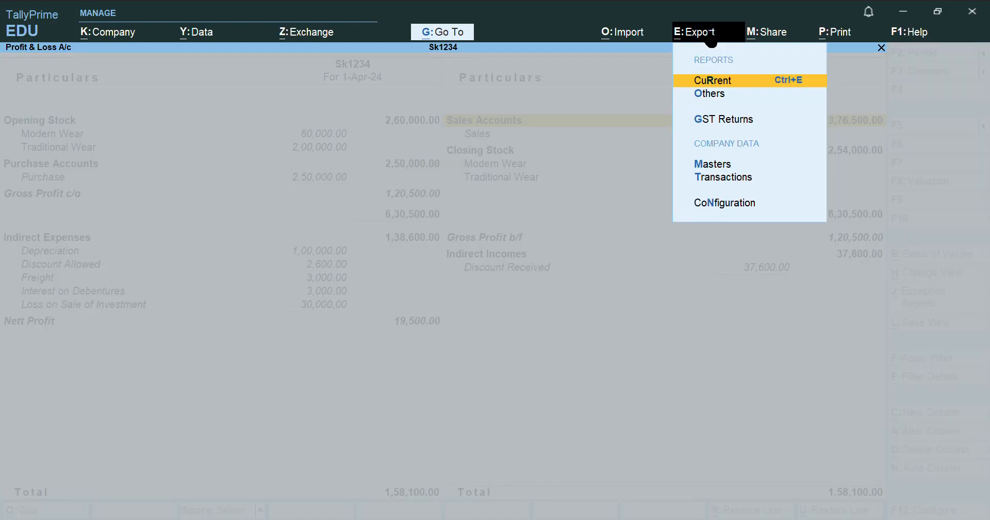
{"action": "left_click", "coordinate": [734, 81]}
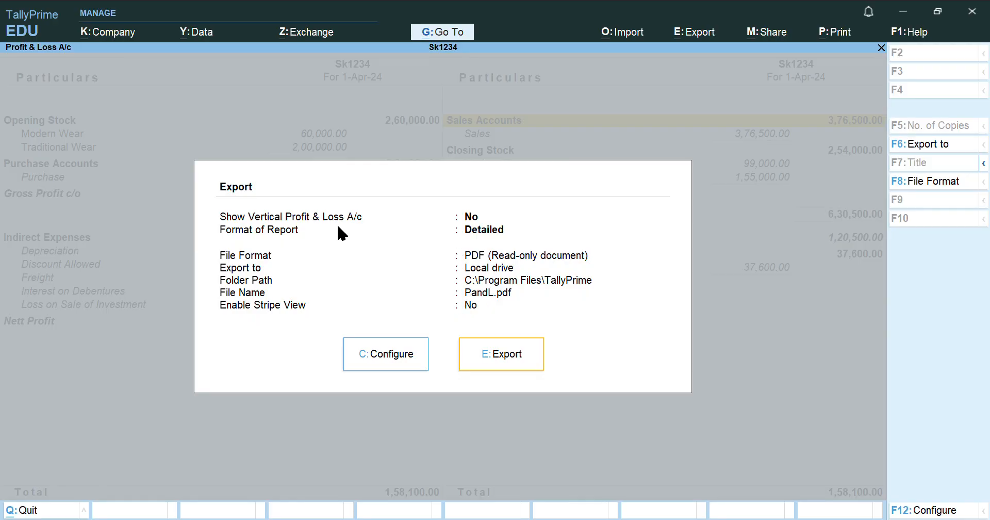
{"action": "left_click", "coordinate": [384, 355]}
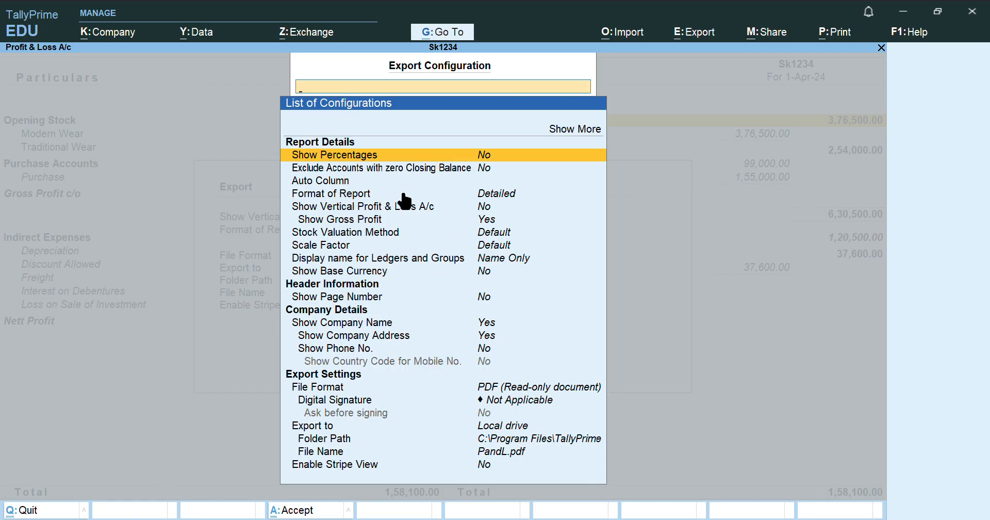
{"action": "key", "text": "Down"}
{"action": "key", "text": "Down"}
{"action": "key", "text": "Down"}
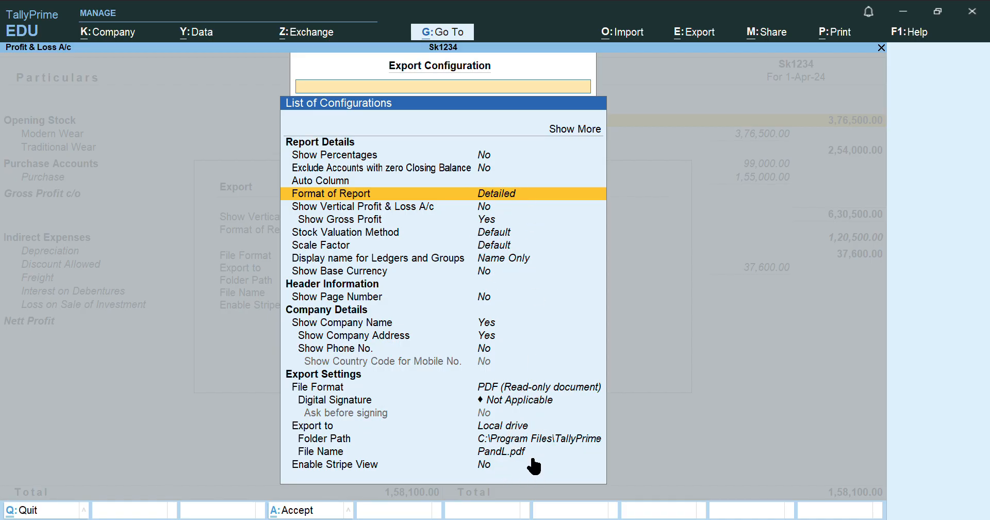
{"action": "key", "text": "Escape"}
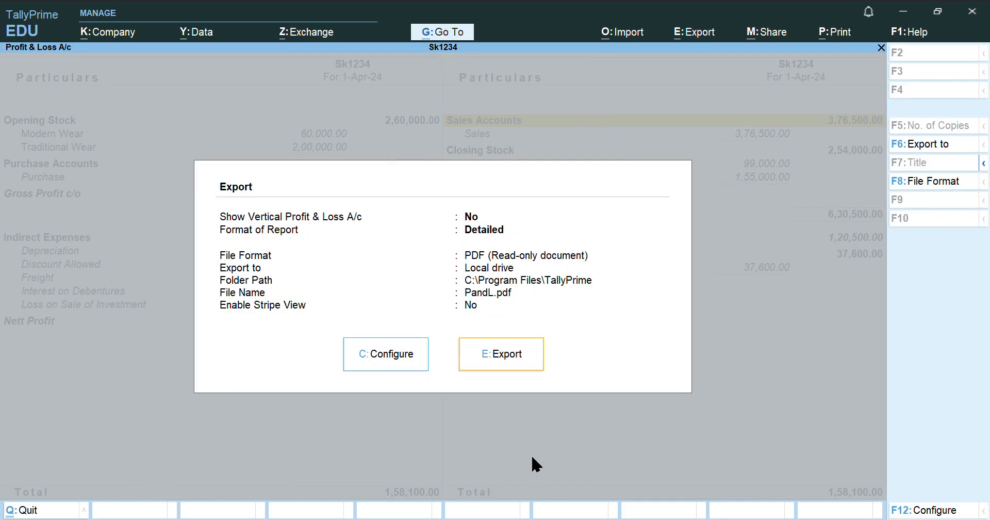
{"action": "left_click", "coordinate": [512, 357]}
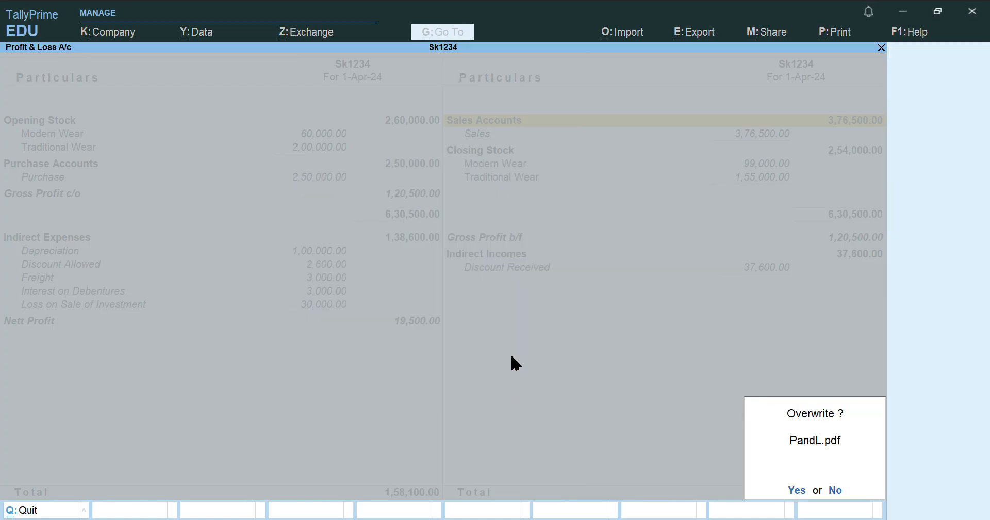
{"action": "left_click", "coordinate": [797, 491]}
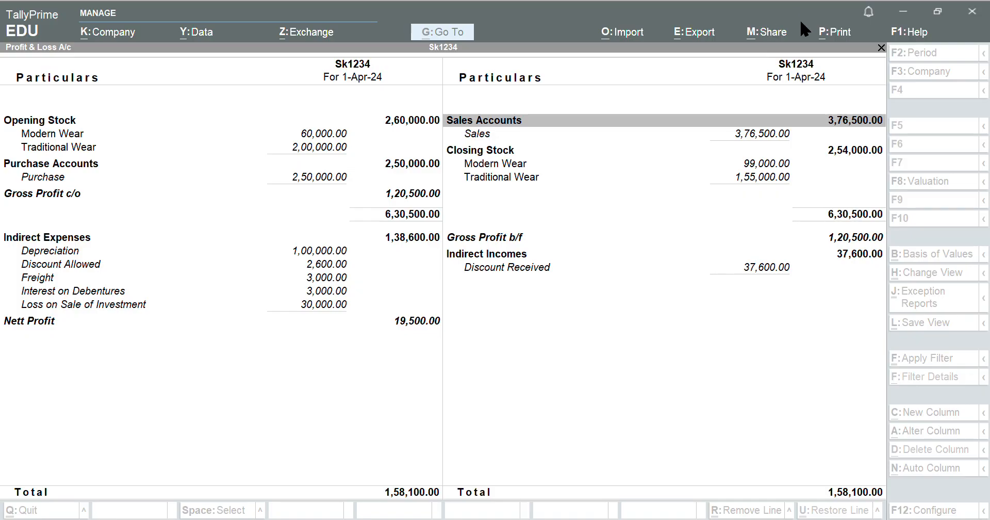
{"action": "left_click", "coordinate": [907, 16]}
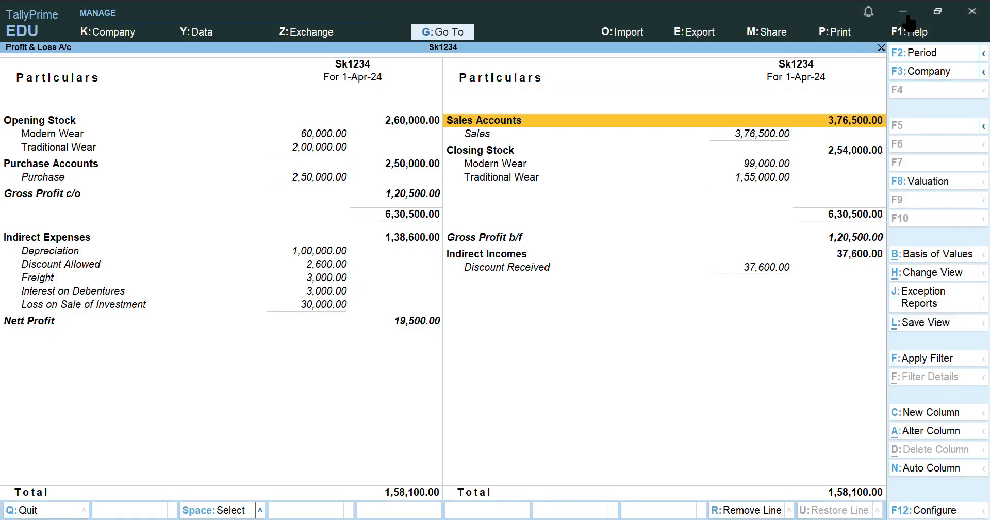
{"action": "key", "text": "Escape"}
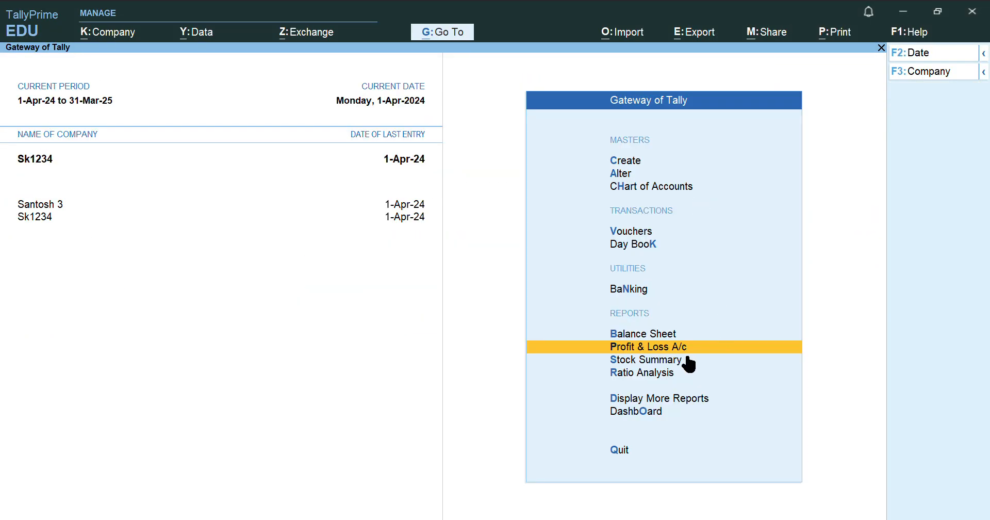
Open the Day Book for export with Format of Report set to Detailed
{"action": "left_click", "coordinate": [647, 245]}
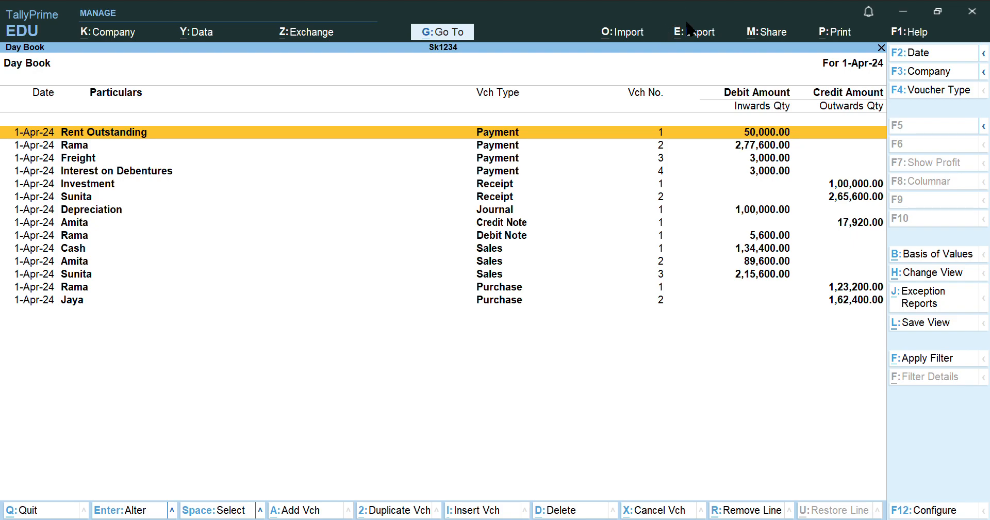
{"action": "left_click", "coordinate": [711, 34]}
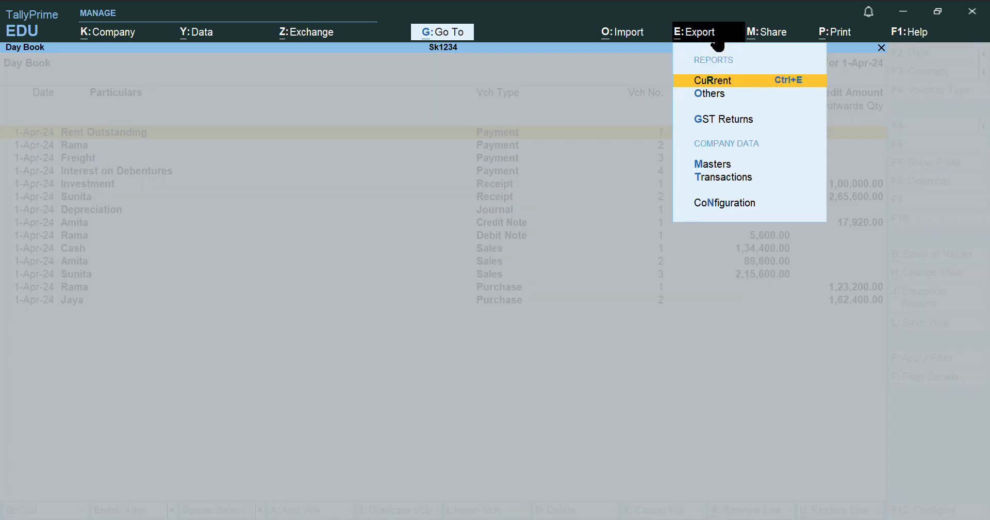
{"action": "left_click", "coordinate": [747, 83]}
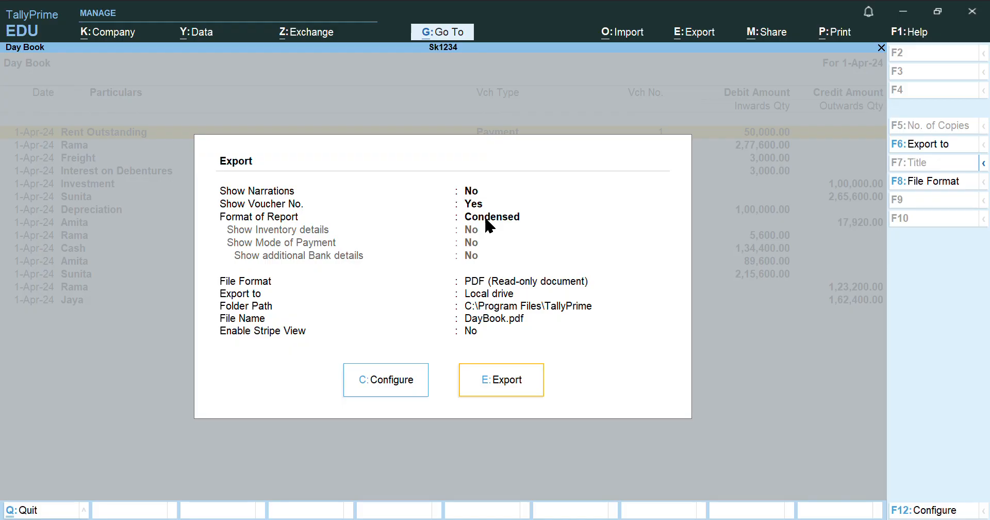
{"action": "left_click", "coordinate": [413, 379]}
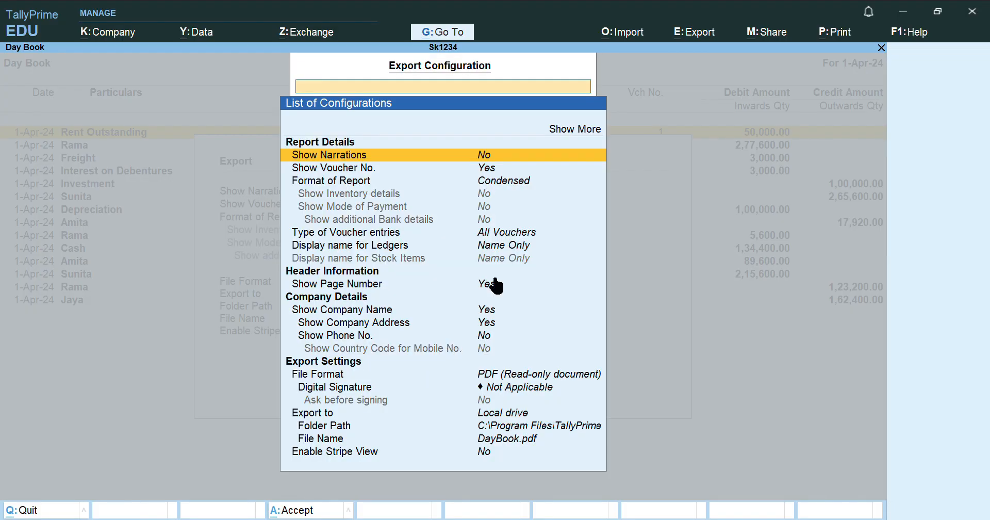
{"action": "key", "text": "Down"}
{"action": "key", "text": "Down"}
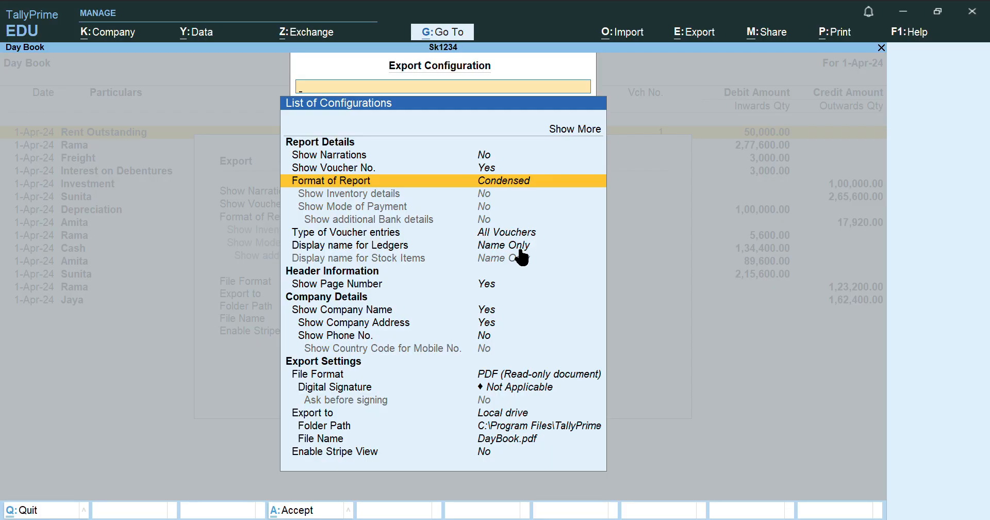
{"action": "left_click", "coordinate": [509, 185]}
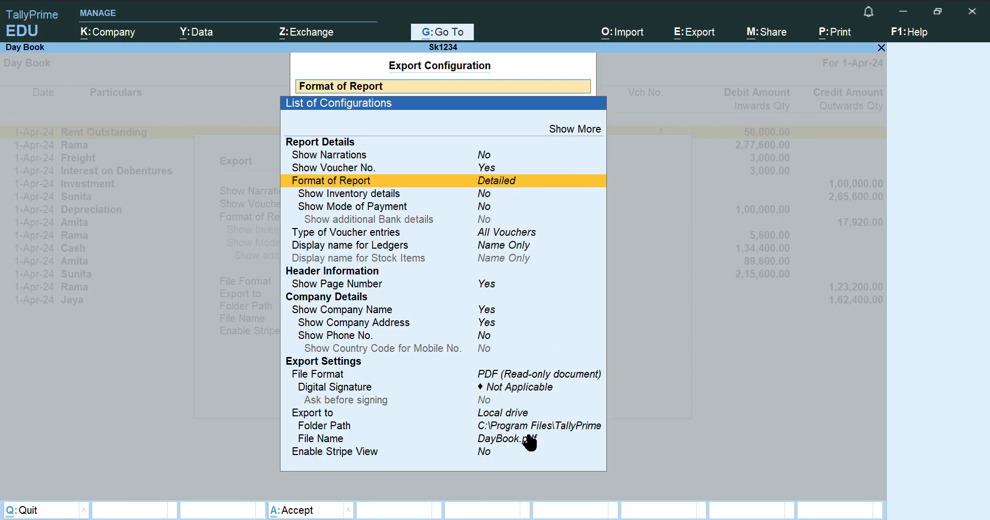
{"action": "key", "text": "Escape"}
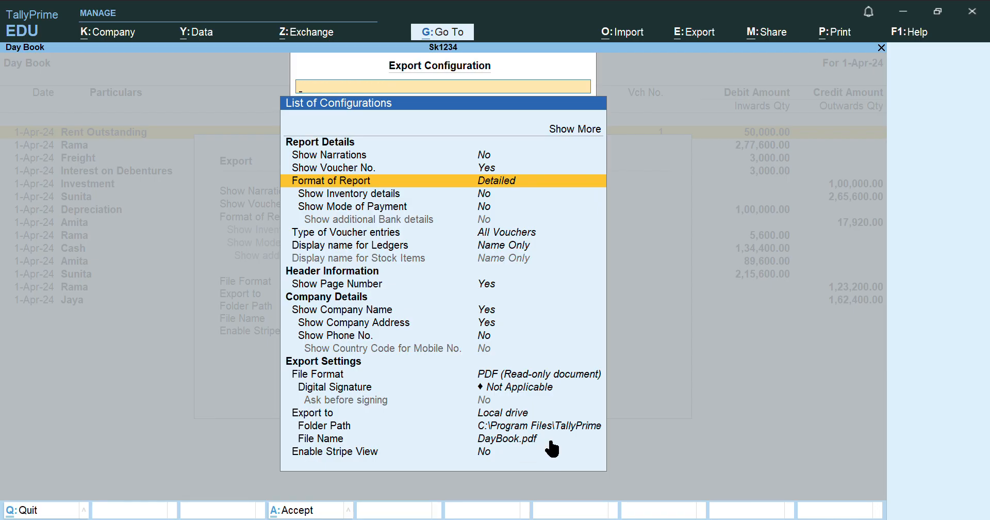
{"action": "key", "text": "Escape"}
Export DayBook.pdf, overwriting the old file, and close the Day Book
{"action": "left_click", "coordinate": [509, 386]}
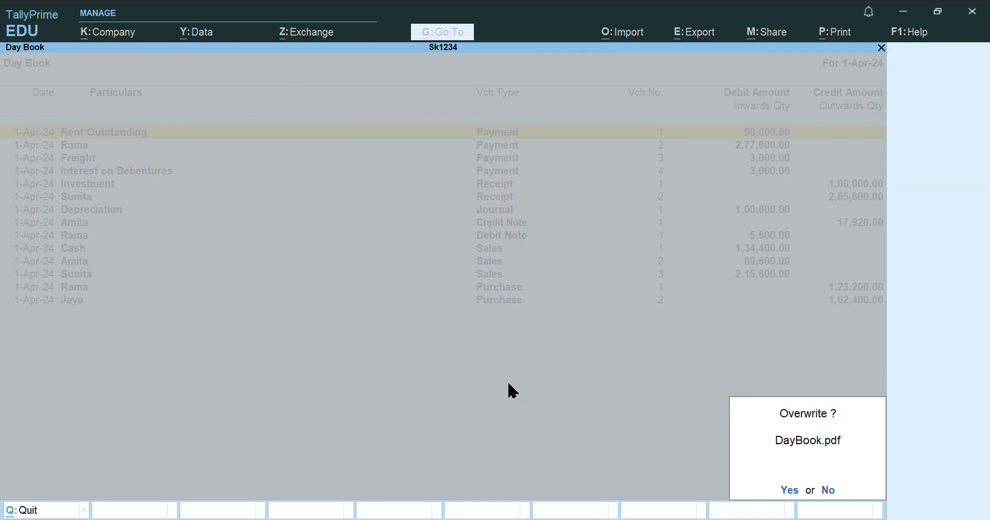
{"action": "left_click", "coordinate": [790, 490]}
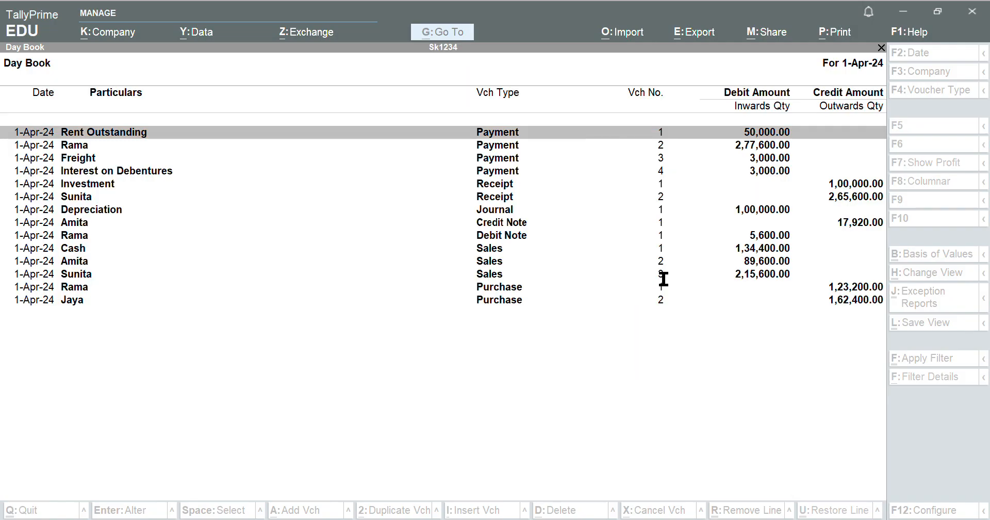
{"action": "left_click", "coordinate": [897, 9]}
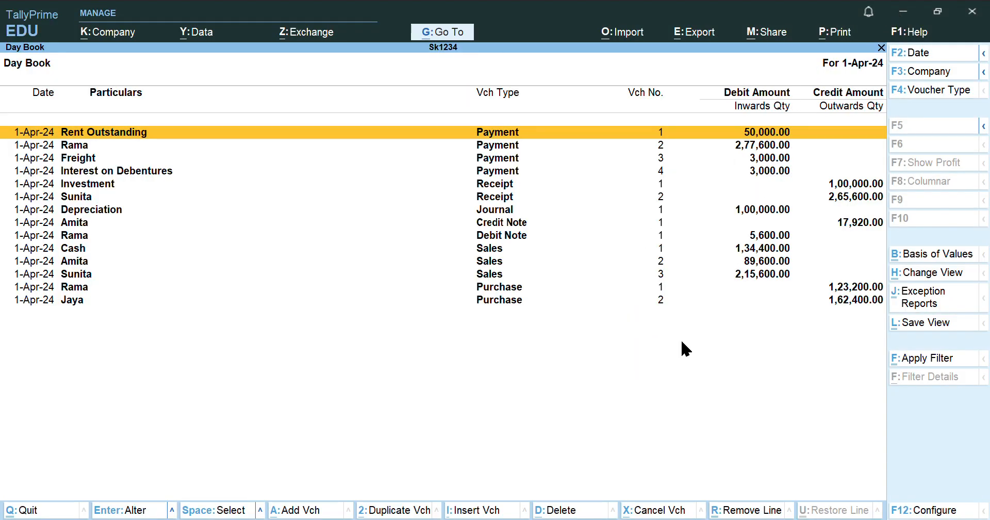
{"action": "key", "text": "Escape"}
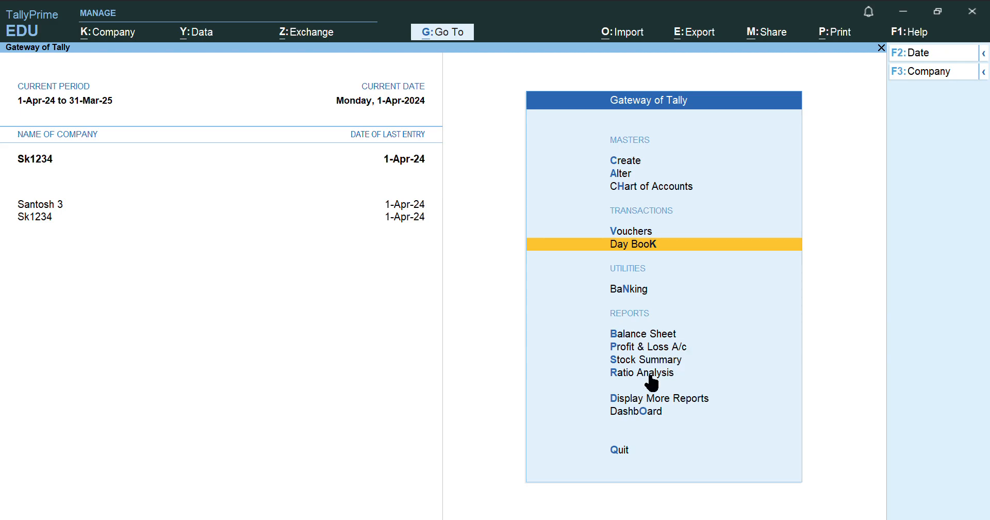
{"action": "left_click", "coordinate": [686, 357]}
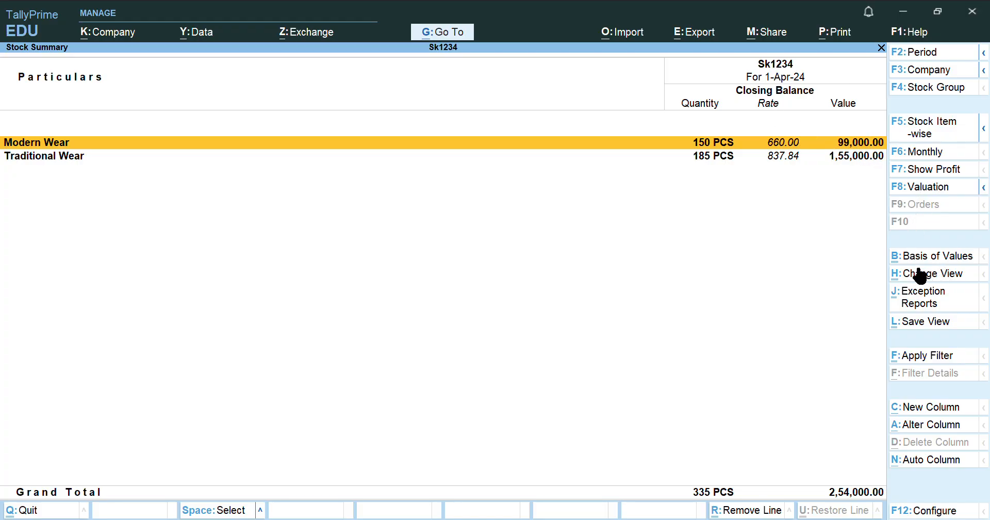
{"action": "key", "text": "alt"}
{"action": "left_click", "coordinate": [922, 136]}
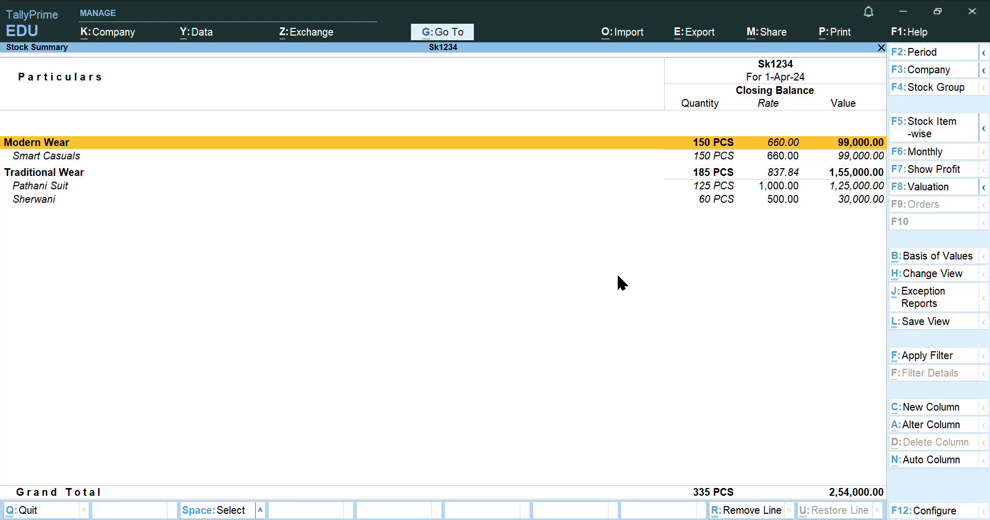
{"action": "key", "text": "Escape"}
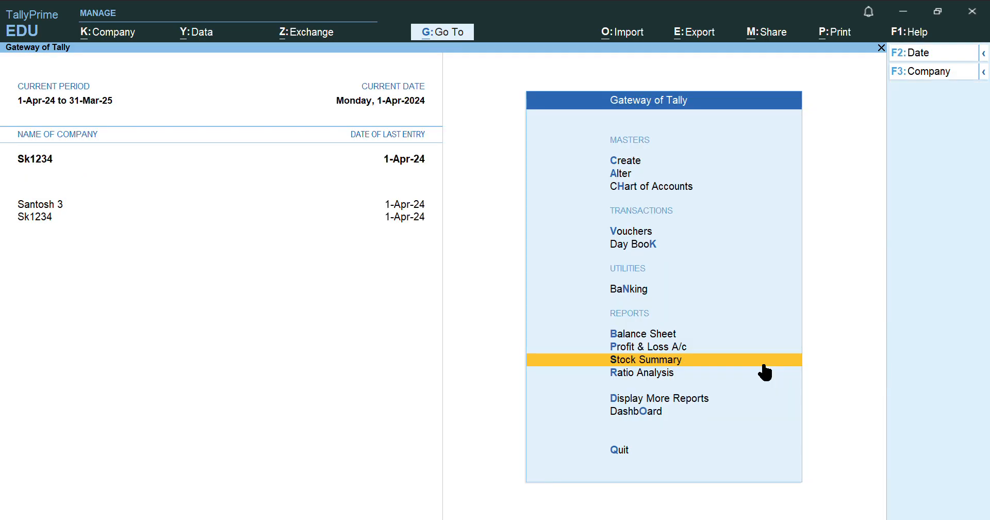